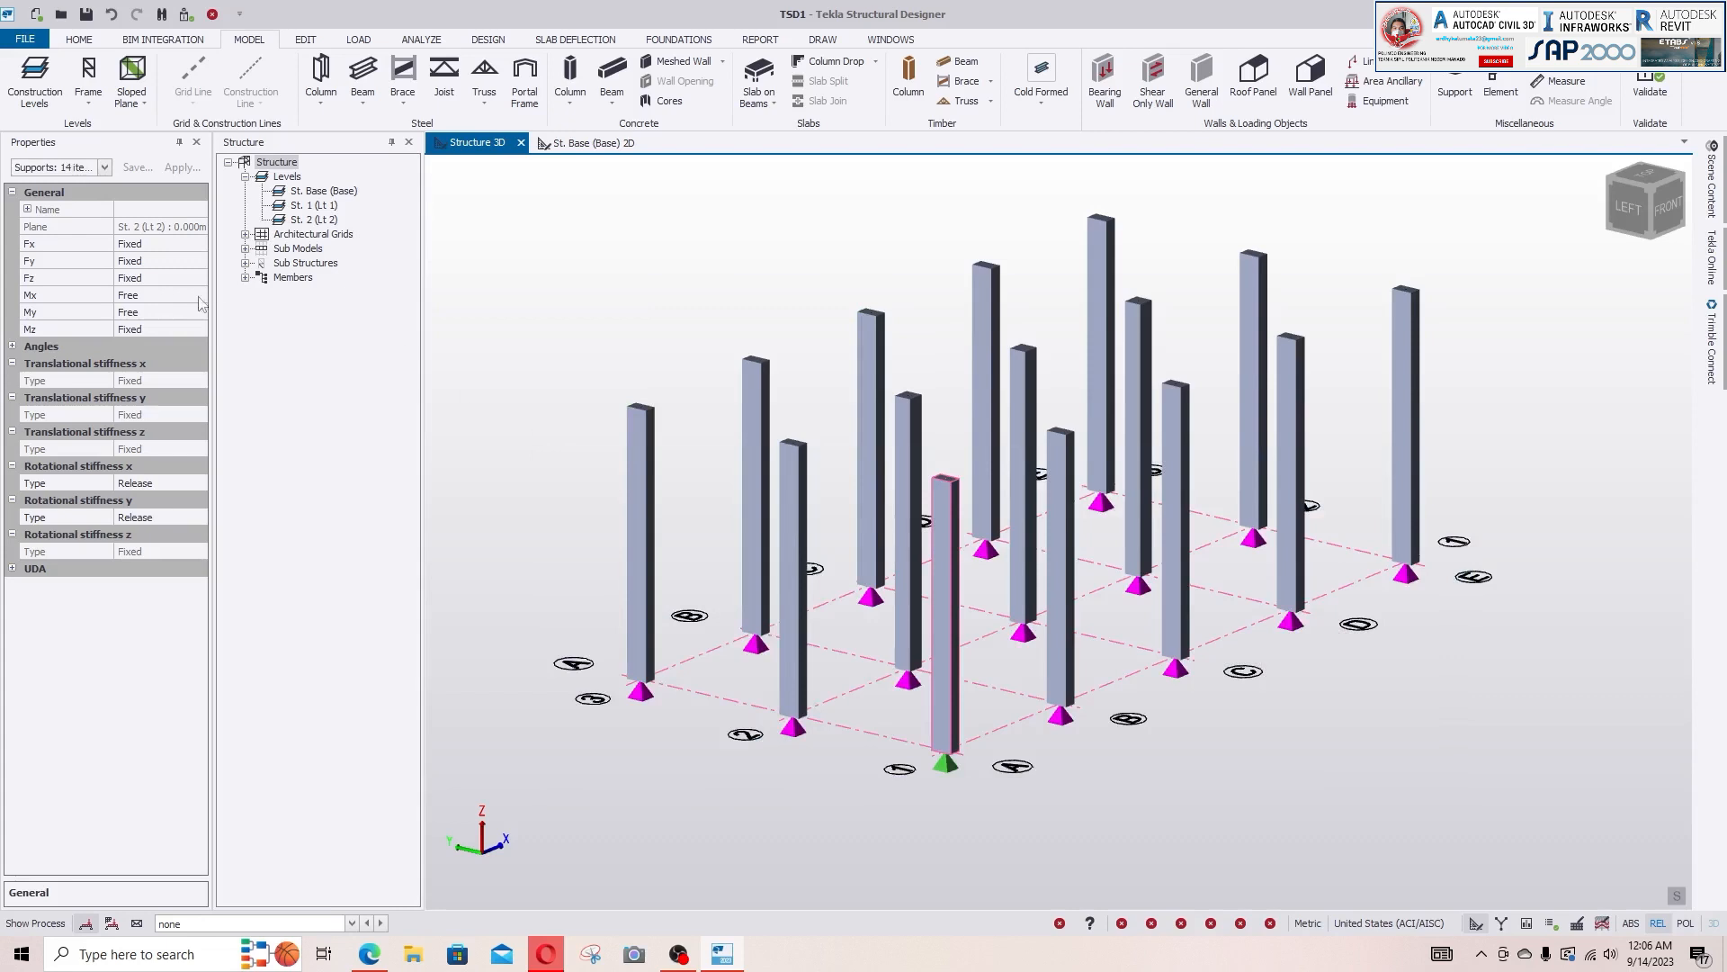
- Set the rotational restraints Mx and My of the 14 selected column supports to Fixed
{"action": "left_click", "coordinate": [192, 297]}
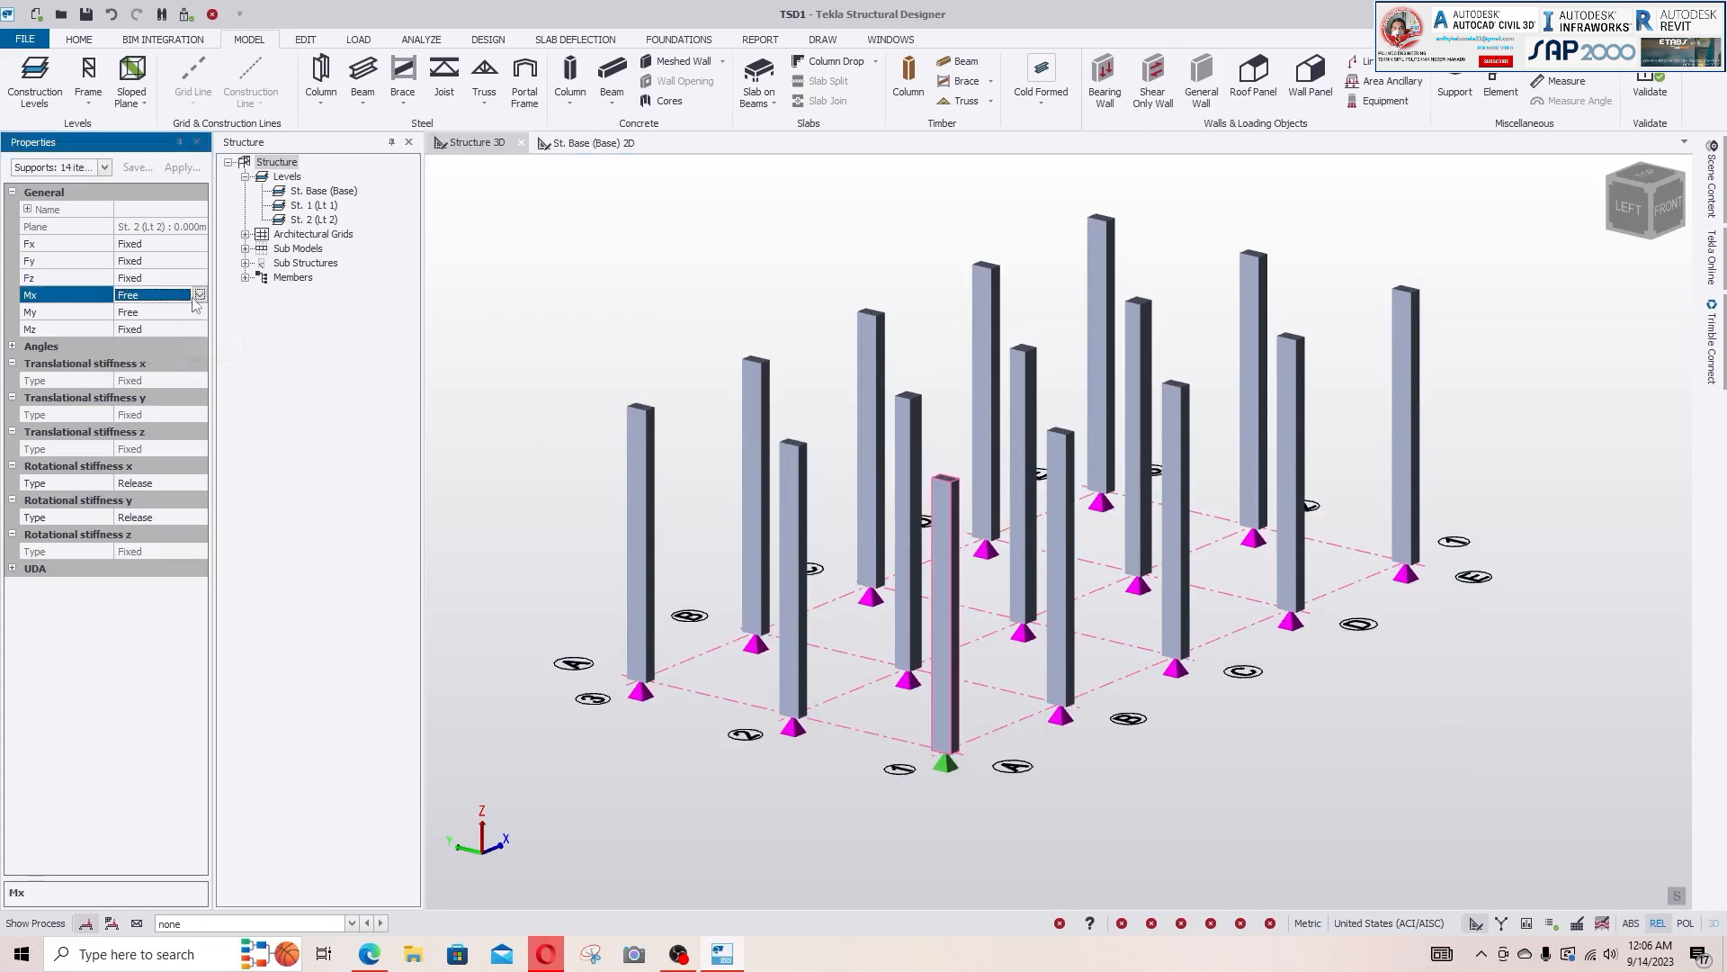
{"action": "left_click", "coordinate": [198, 295]}
{"action": "left_click", "coordinate": [162, 321]}
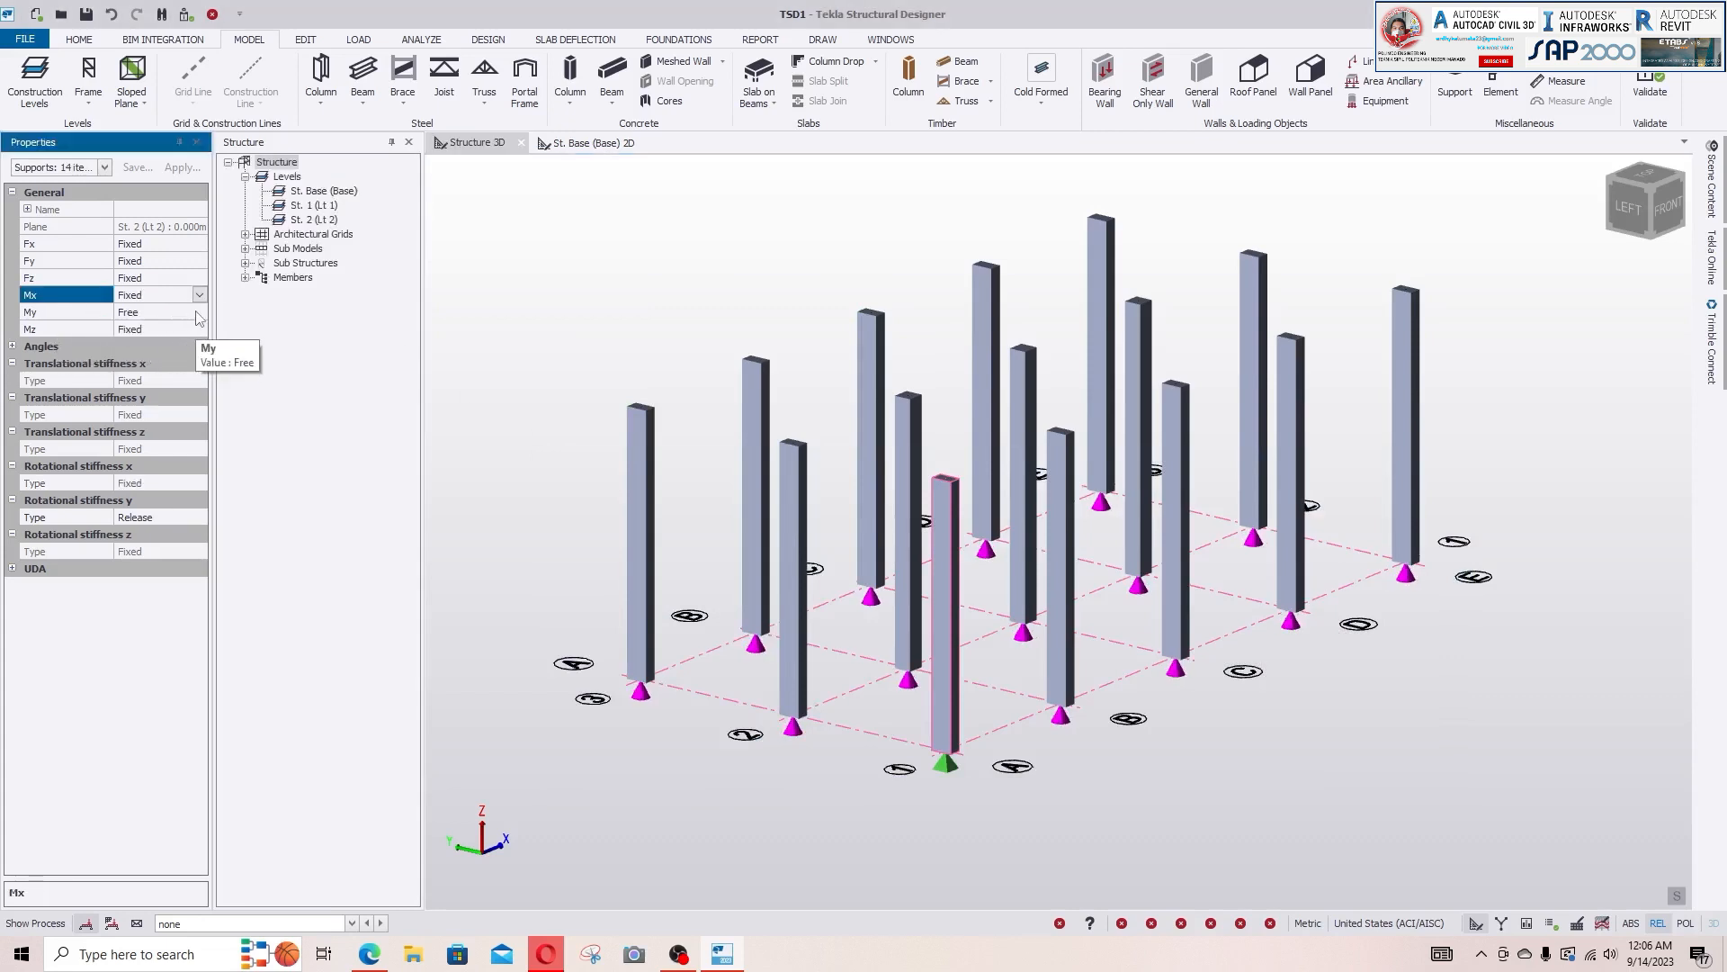
{"action": "left_click", "coordinate": [197, 312]}
{"action": "left_click", "coordinate": [199, 312]}
{"action": "left_click", "coordinate": [155, 335]}
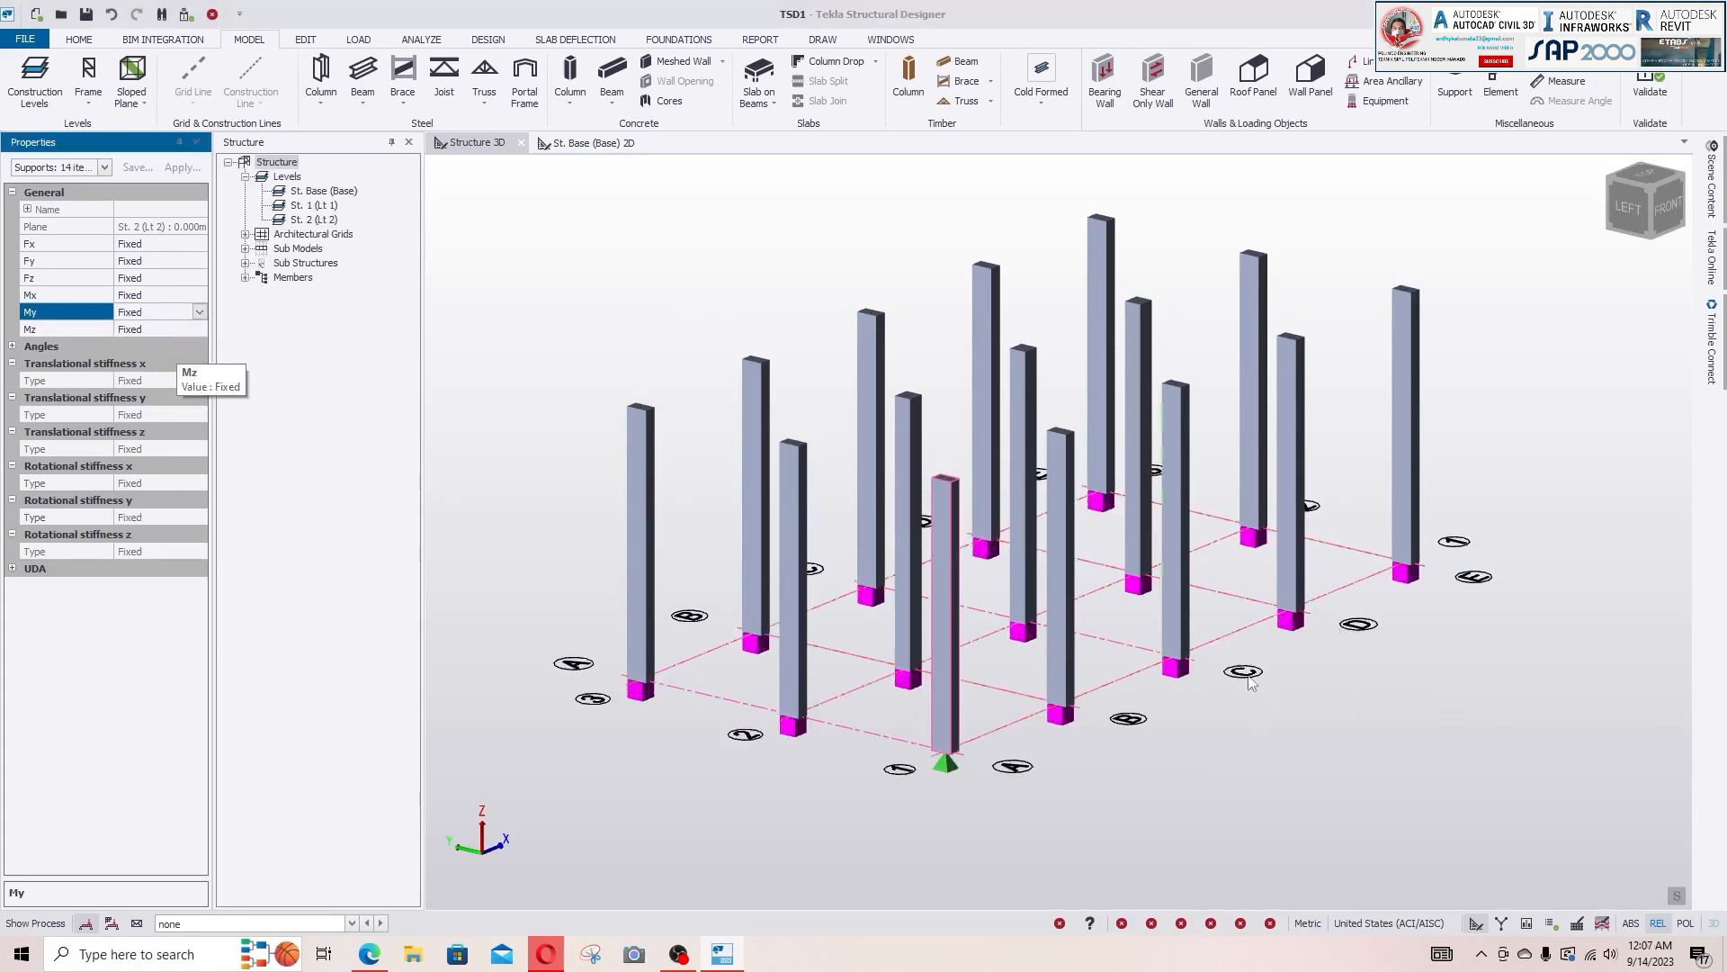
{"action": "left_click", "coordinate": [1295, 719]}
{"action": "right_click", "coordinate": [1326, 705]}
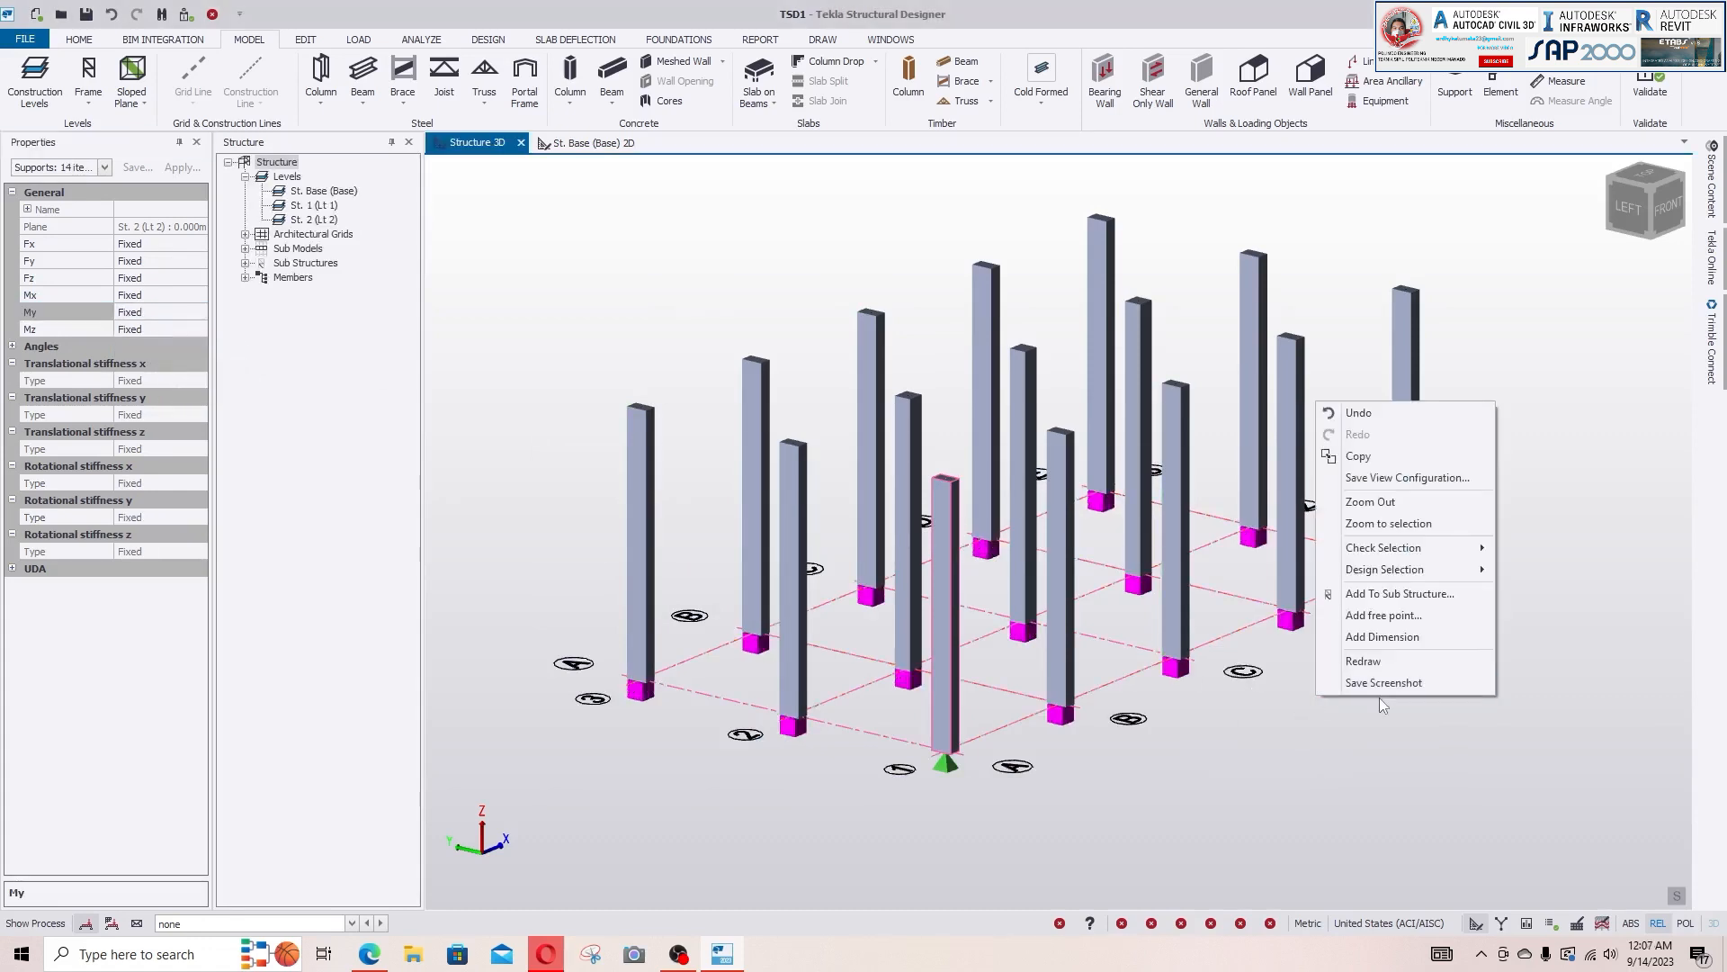
{"action": "left_click", "coordinate": [1267, 790]}
{"action": "right_click", "coordinate": [1311, 779]}
{"action": "middle_click_drag", "start_coordinate": [1277, 806], "coordinate": [867, 801]}
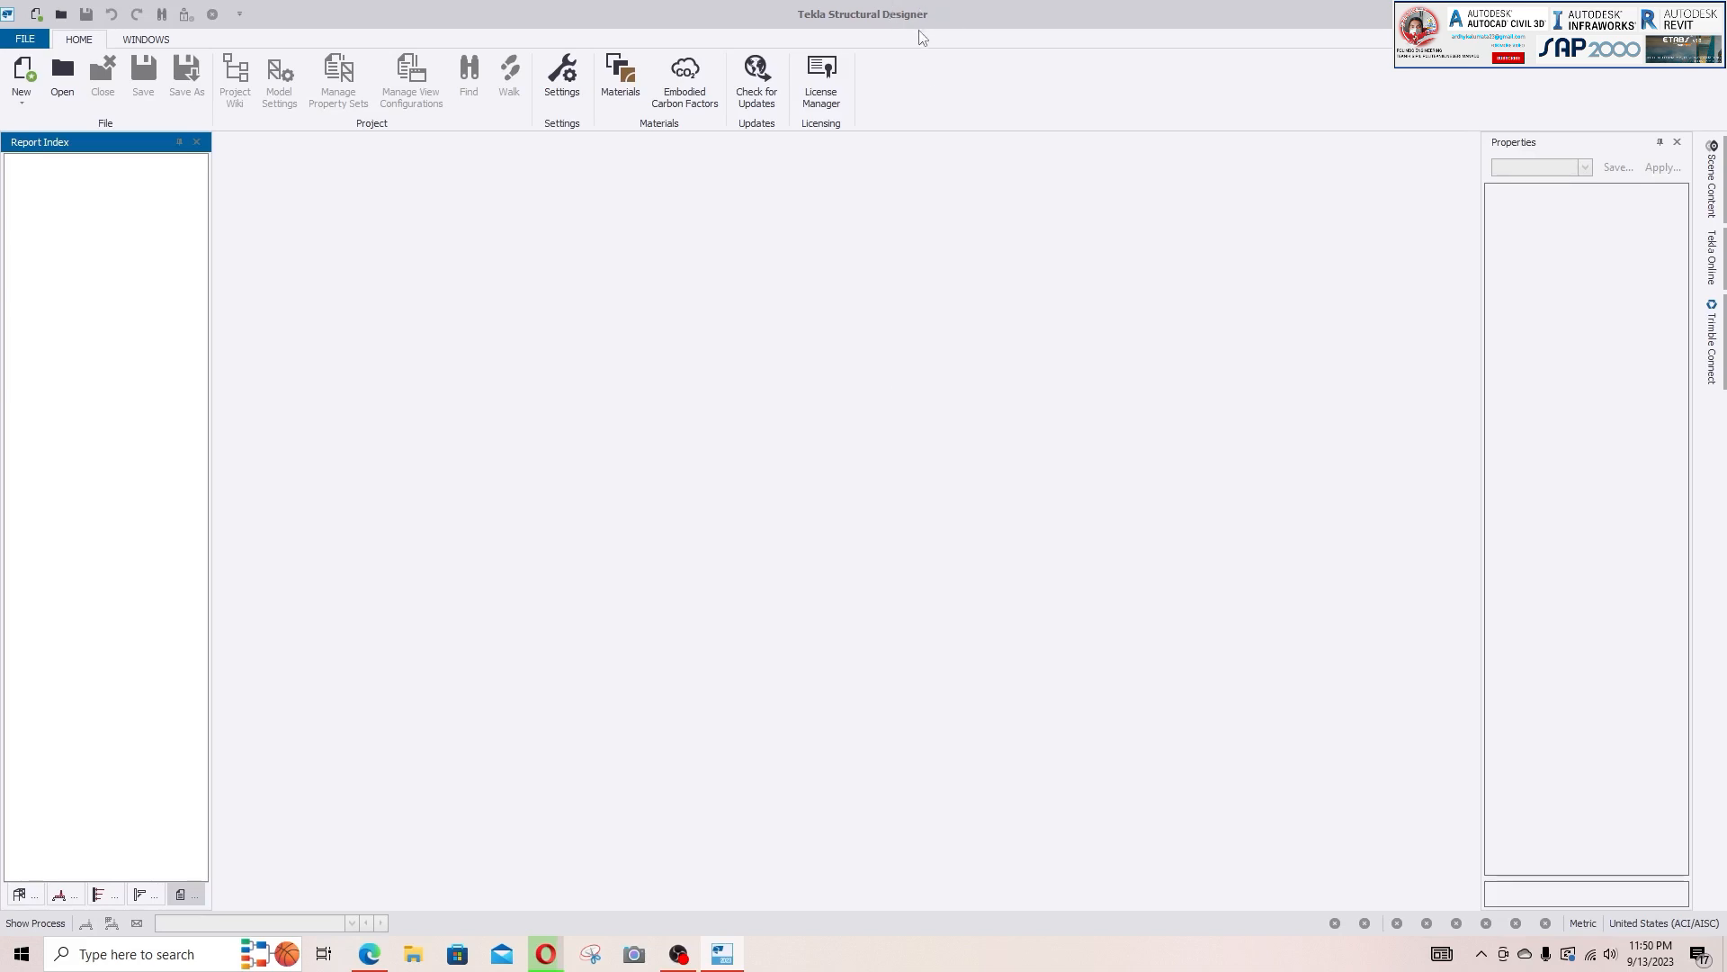
- Start a check for available software updates
{"action": "left_click", "coordinate": [165, 36]}
{"action": "left_click", "coordinate": [80, 42]}
{"action": "left_click", "coordinate": [766, 87]}
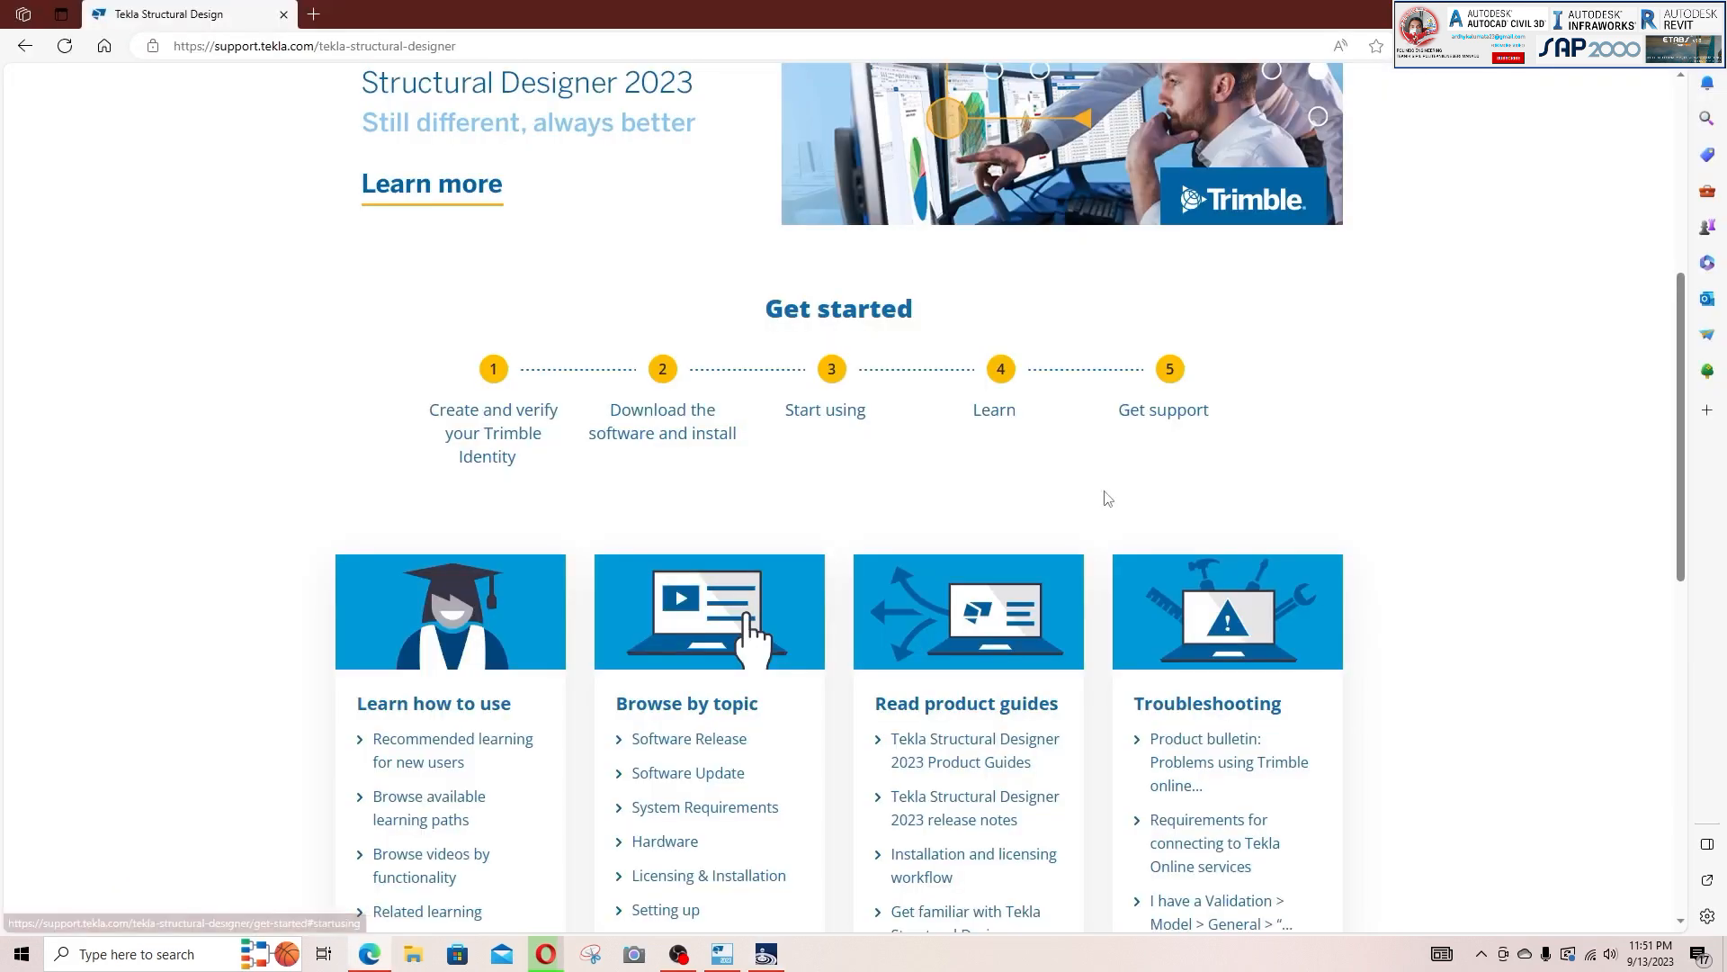
- Look through the Tekla User Assistance page for its get-started stages, learning resources, product guides and troubleshooting topics
{"action": "scroll", "coordinate": [1103, 494], "scroll_direction": "up", "scroll_amount": 6}
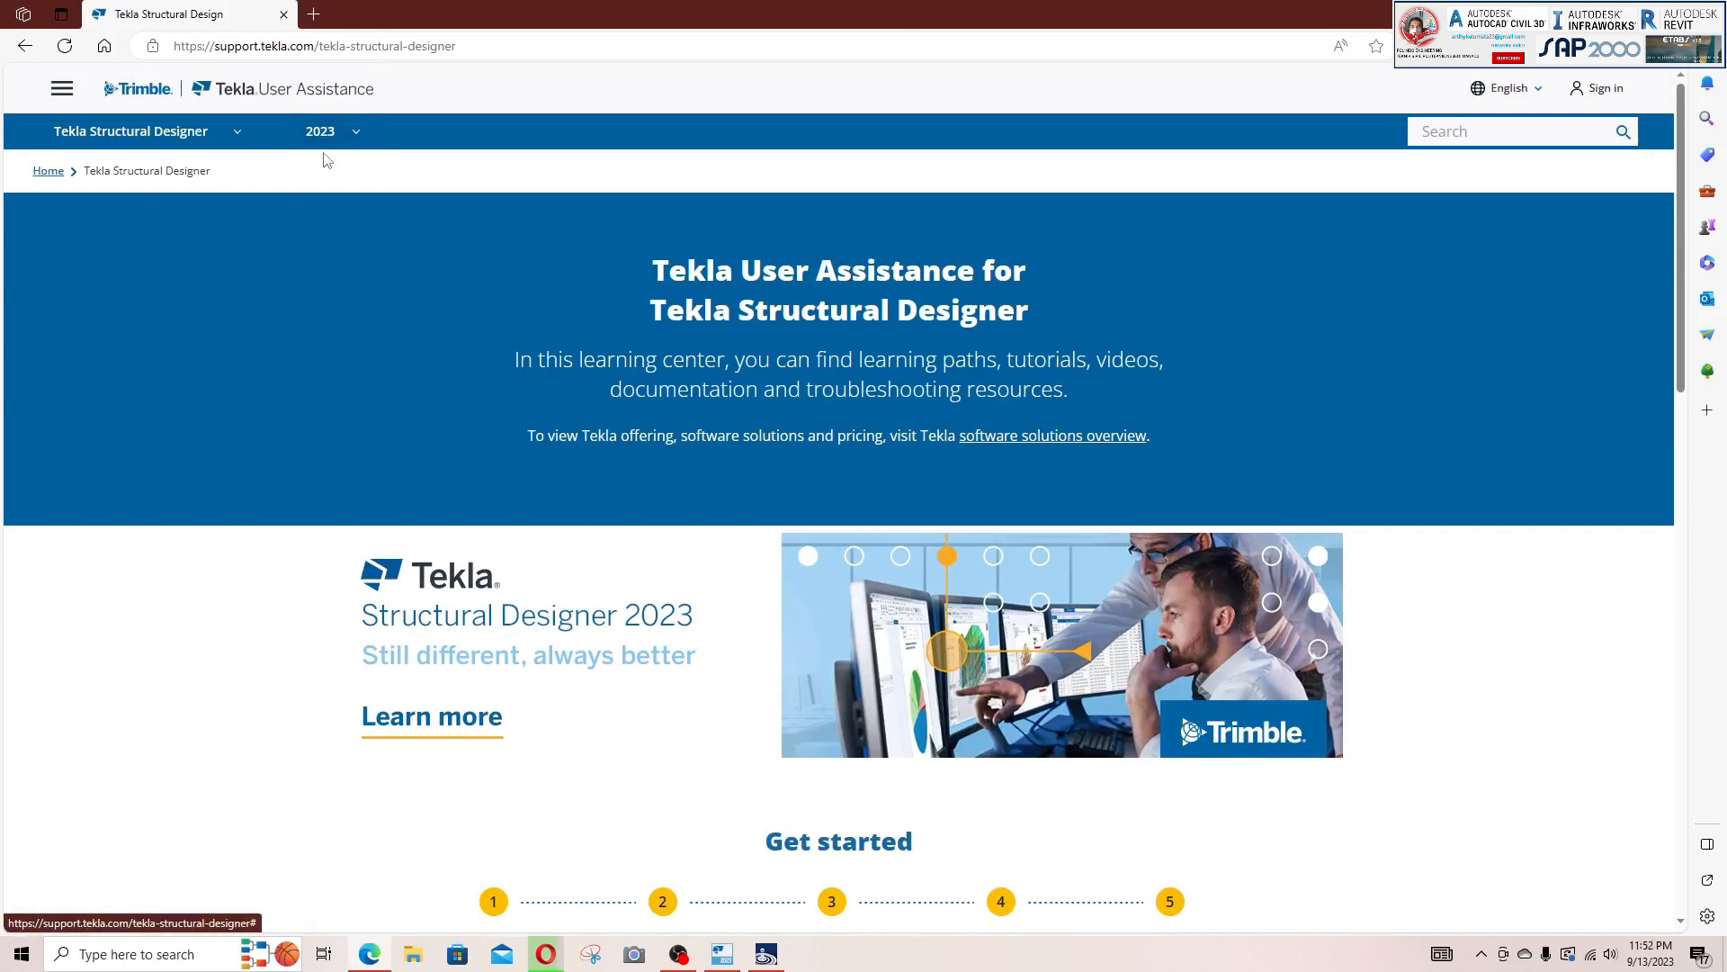
{"action": "scroll", "coordinate": [539, 454], "scroll_direction": "down", "scroll_amount": 6}
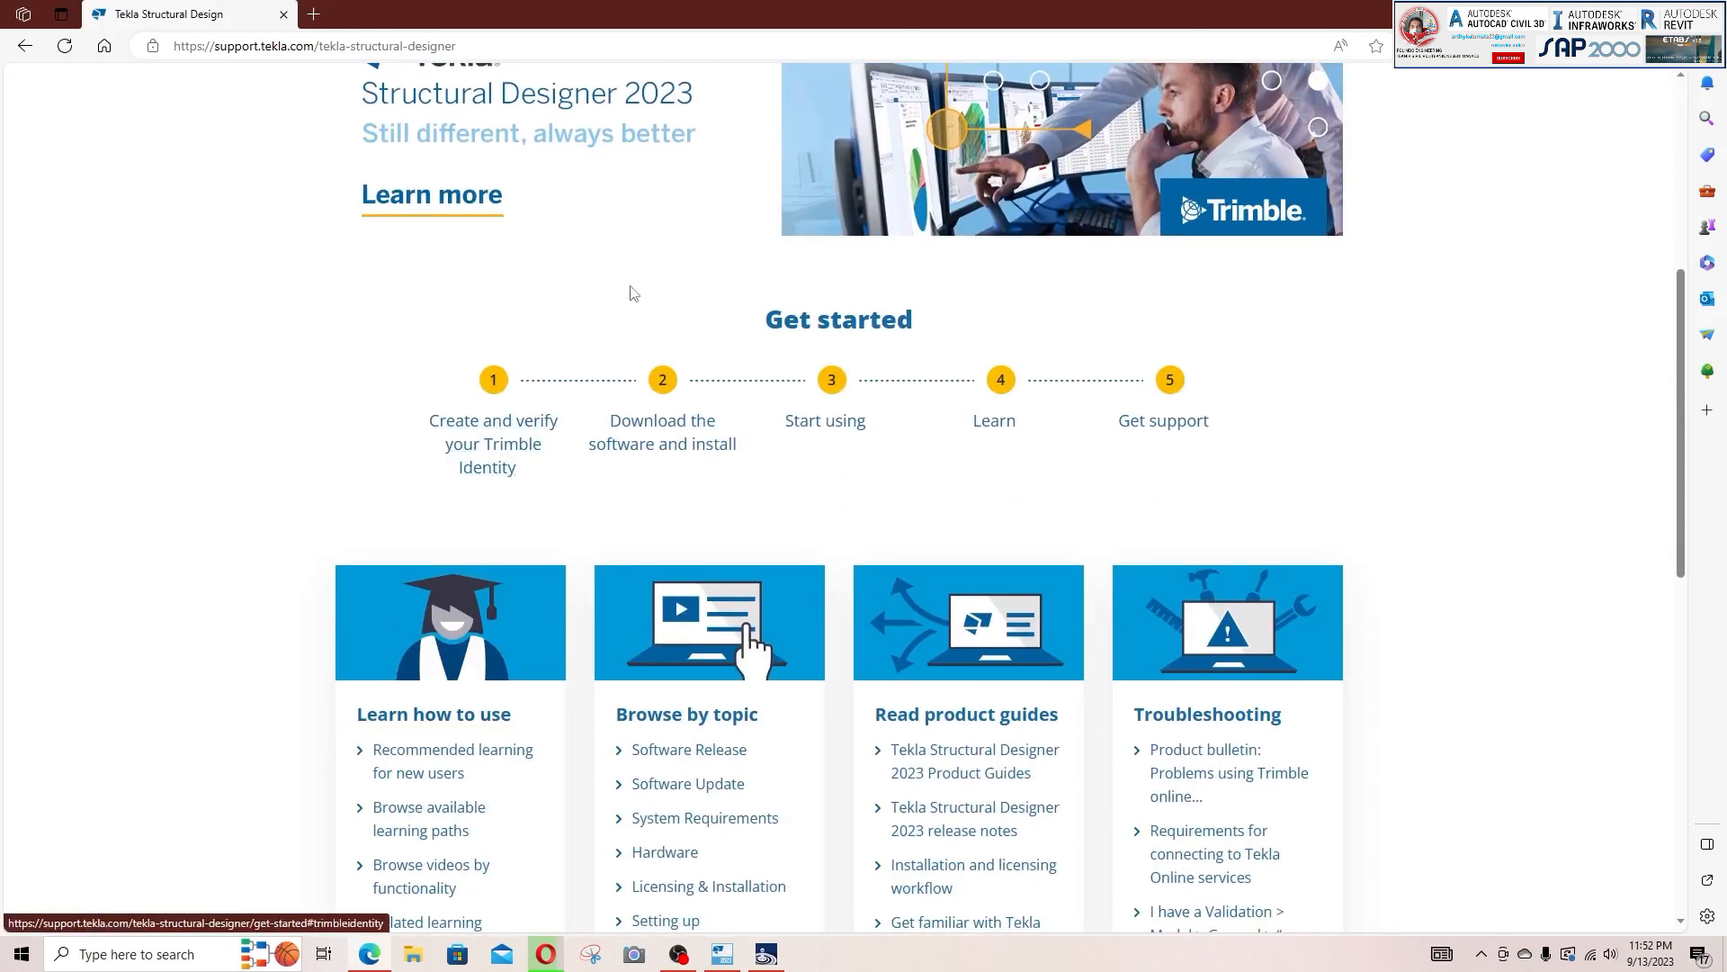
{"action": "scroll", "coordinate": [632, 289], "scroll_direction": "down", "scroll_amount": 3}
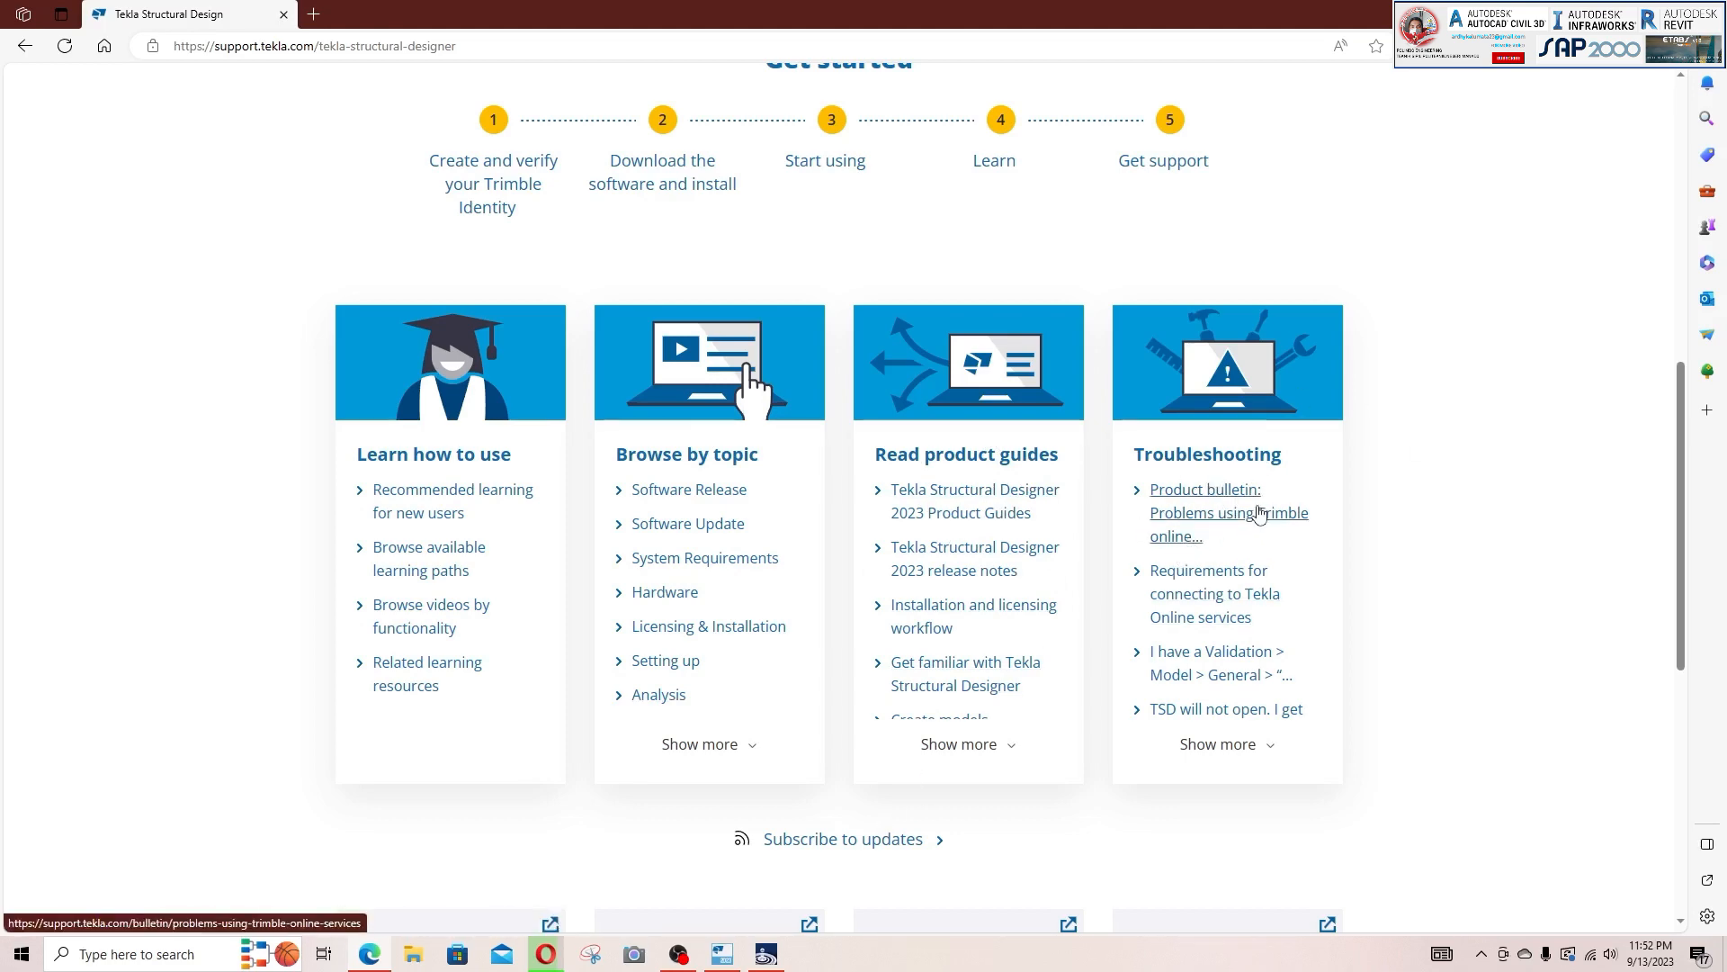
{"action": "scroll", "coordinate": [1258, 512], "scroll_direction": "up", "scroll_amount": 6}
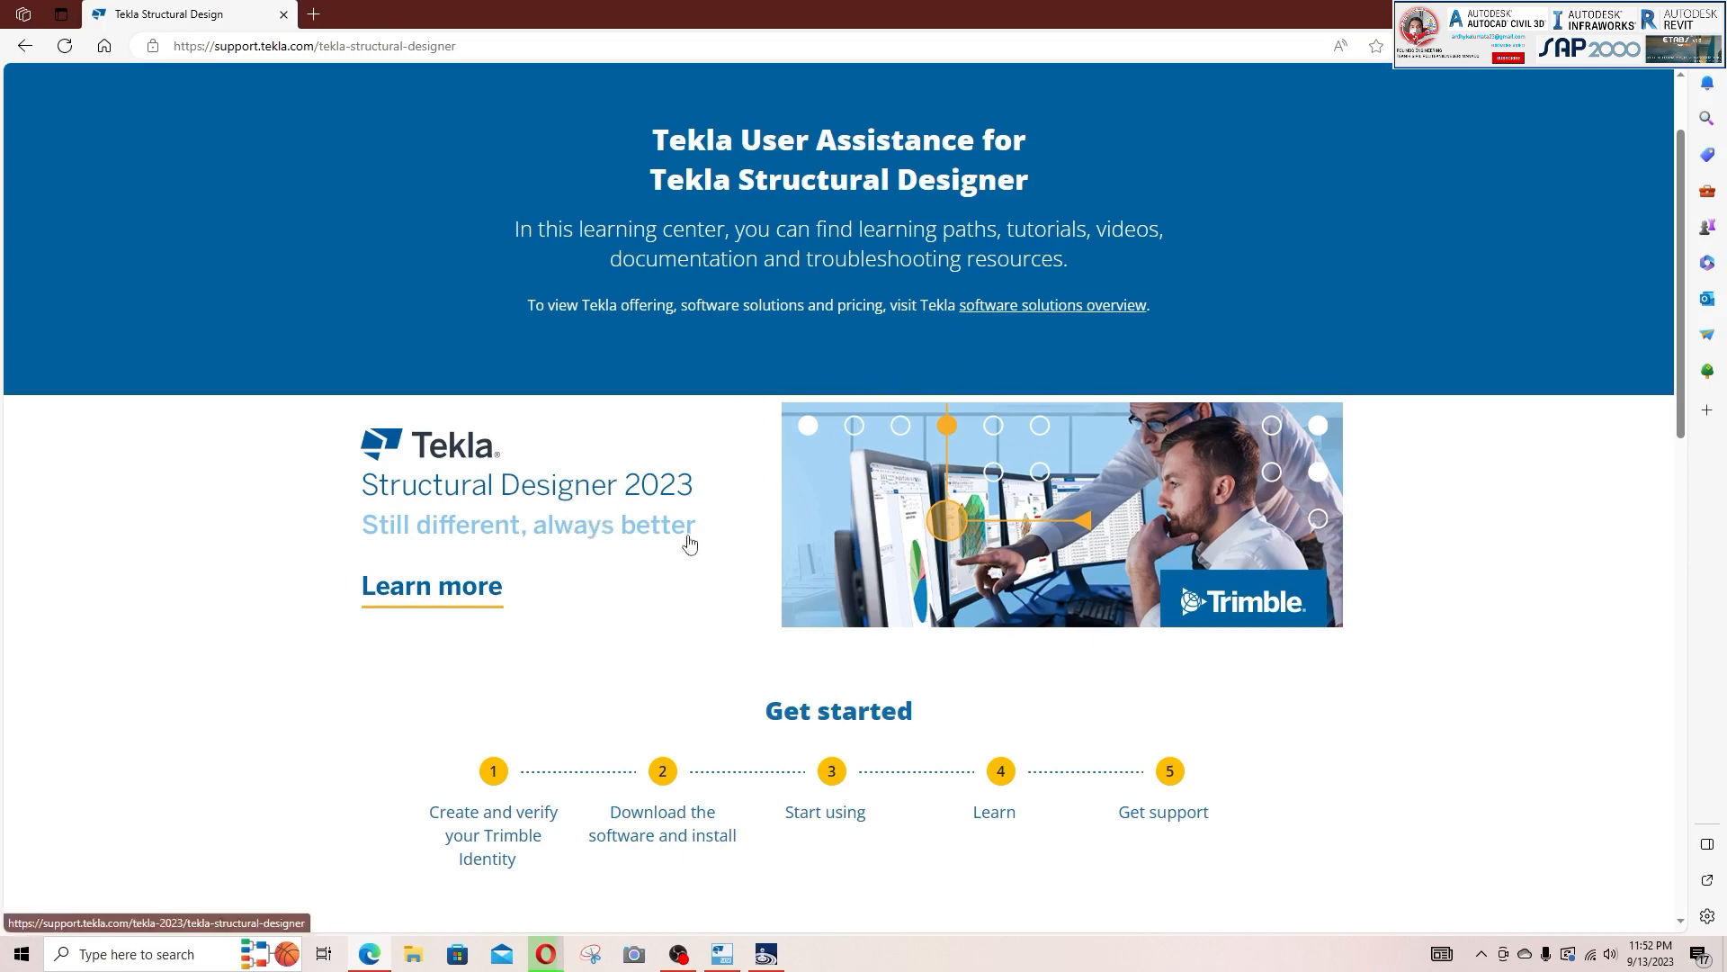
{"action": "scroll", "coordinate": [764, 536], "scroll_direction": "down", "scroll_amount": 3}
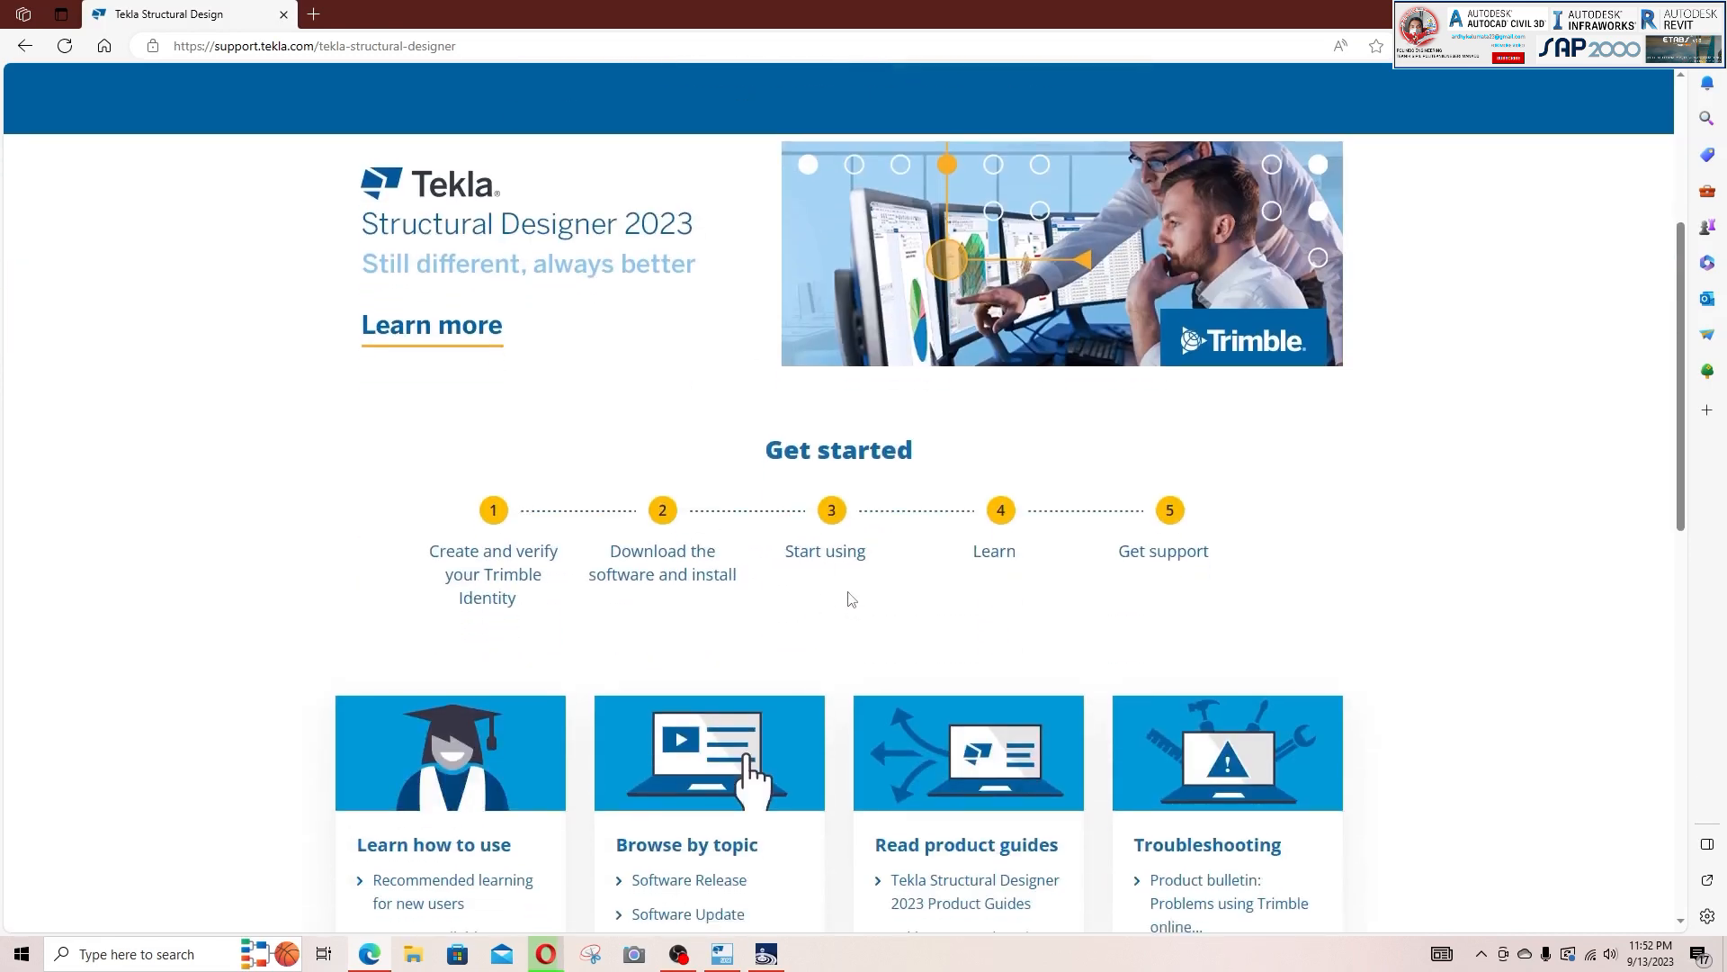
- Switch to Tekla Structural Designer, put all available licenses into use, refresh their status and close the license manager
{"action": "key", "text": "alt+Tab"}
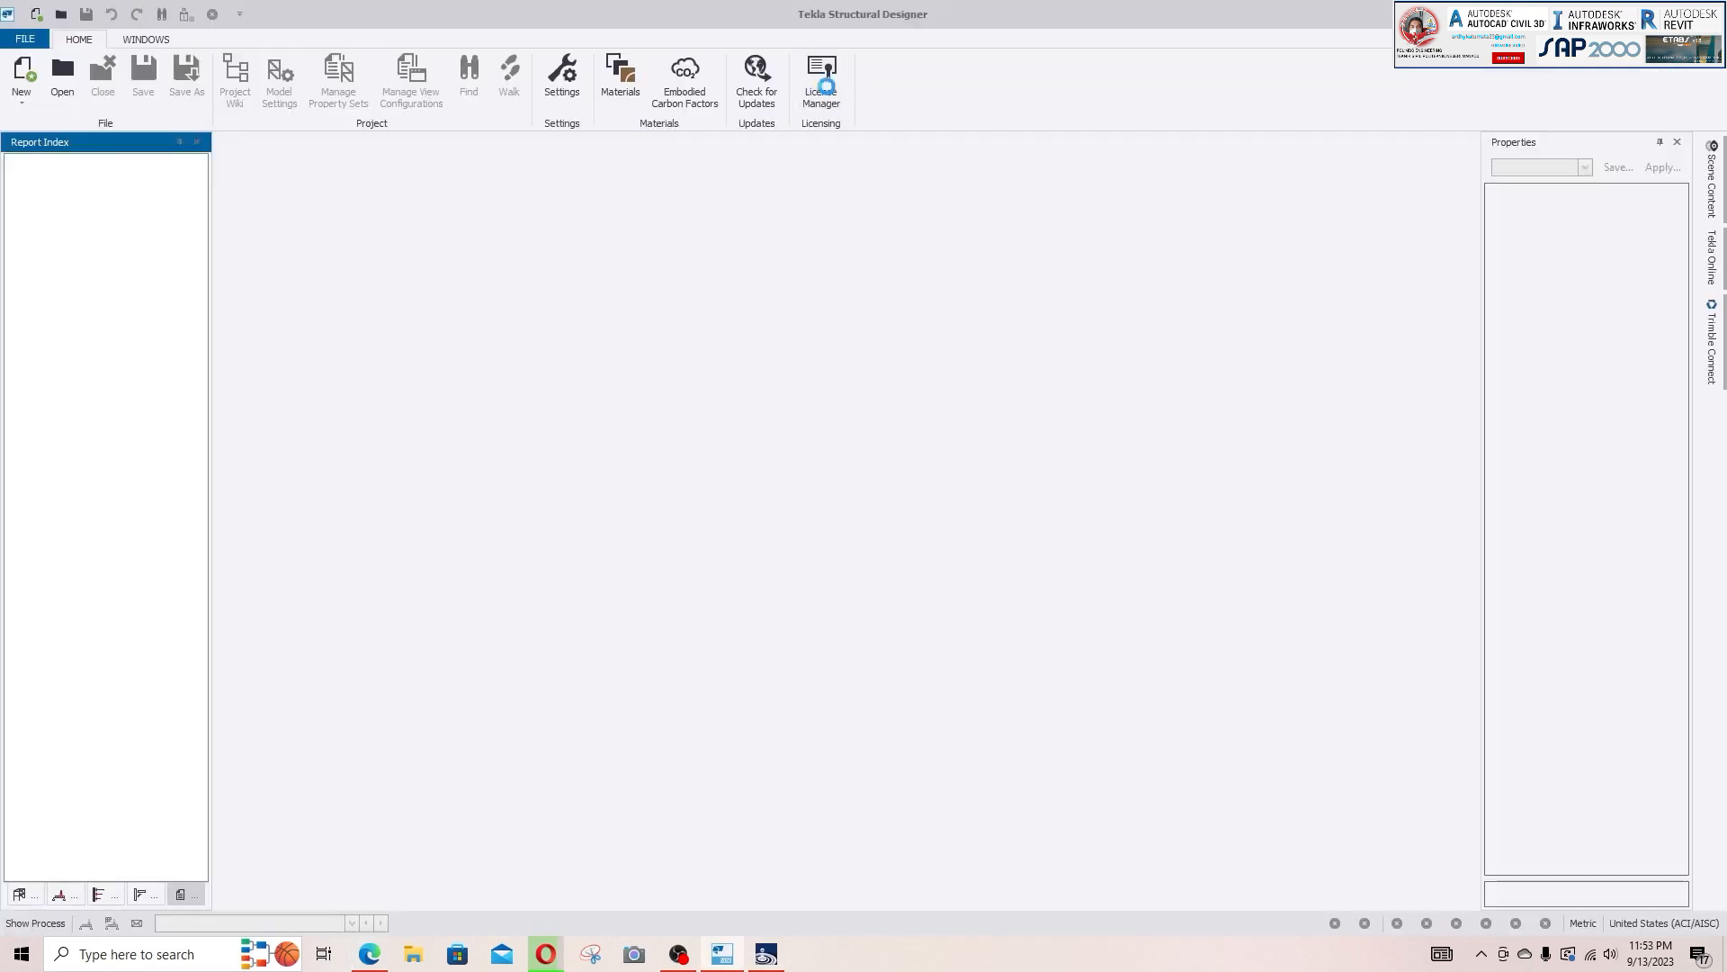
{"action": "left_click", "coordinate": [826, 84]}
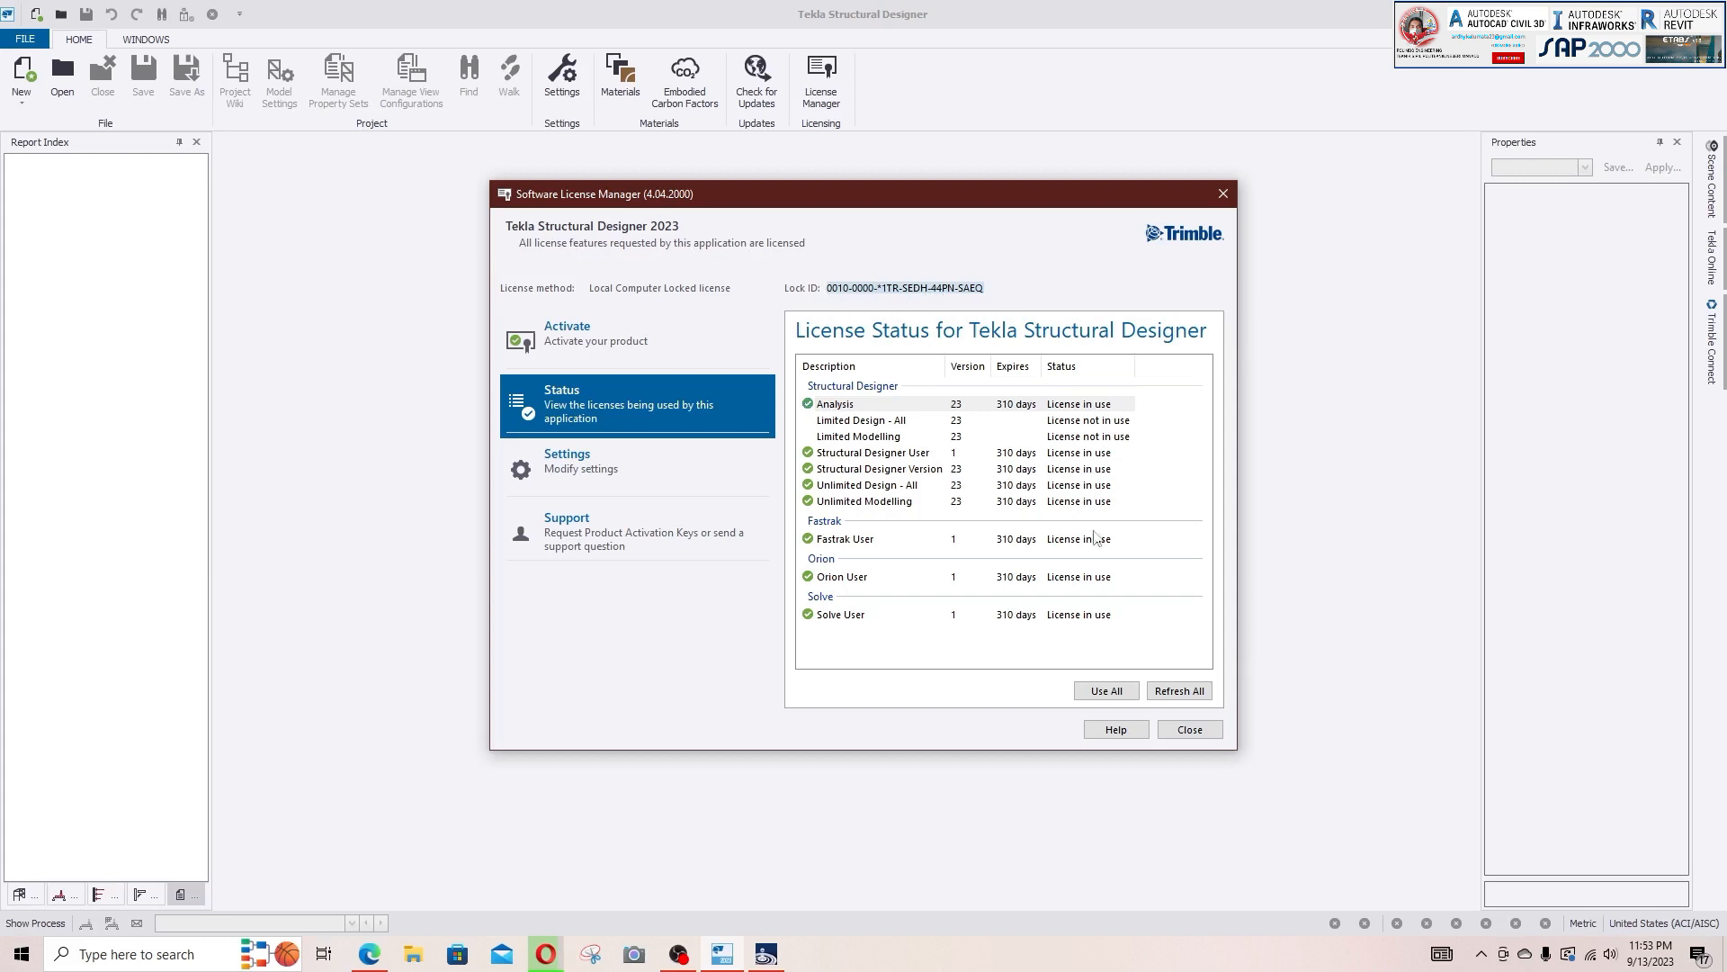
{"action": "left_click", "coordinate": [1107, 690]}
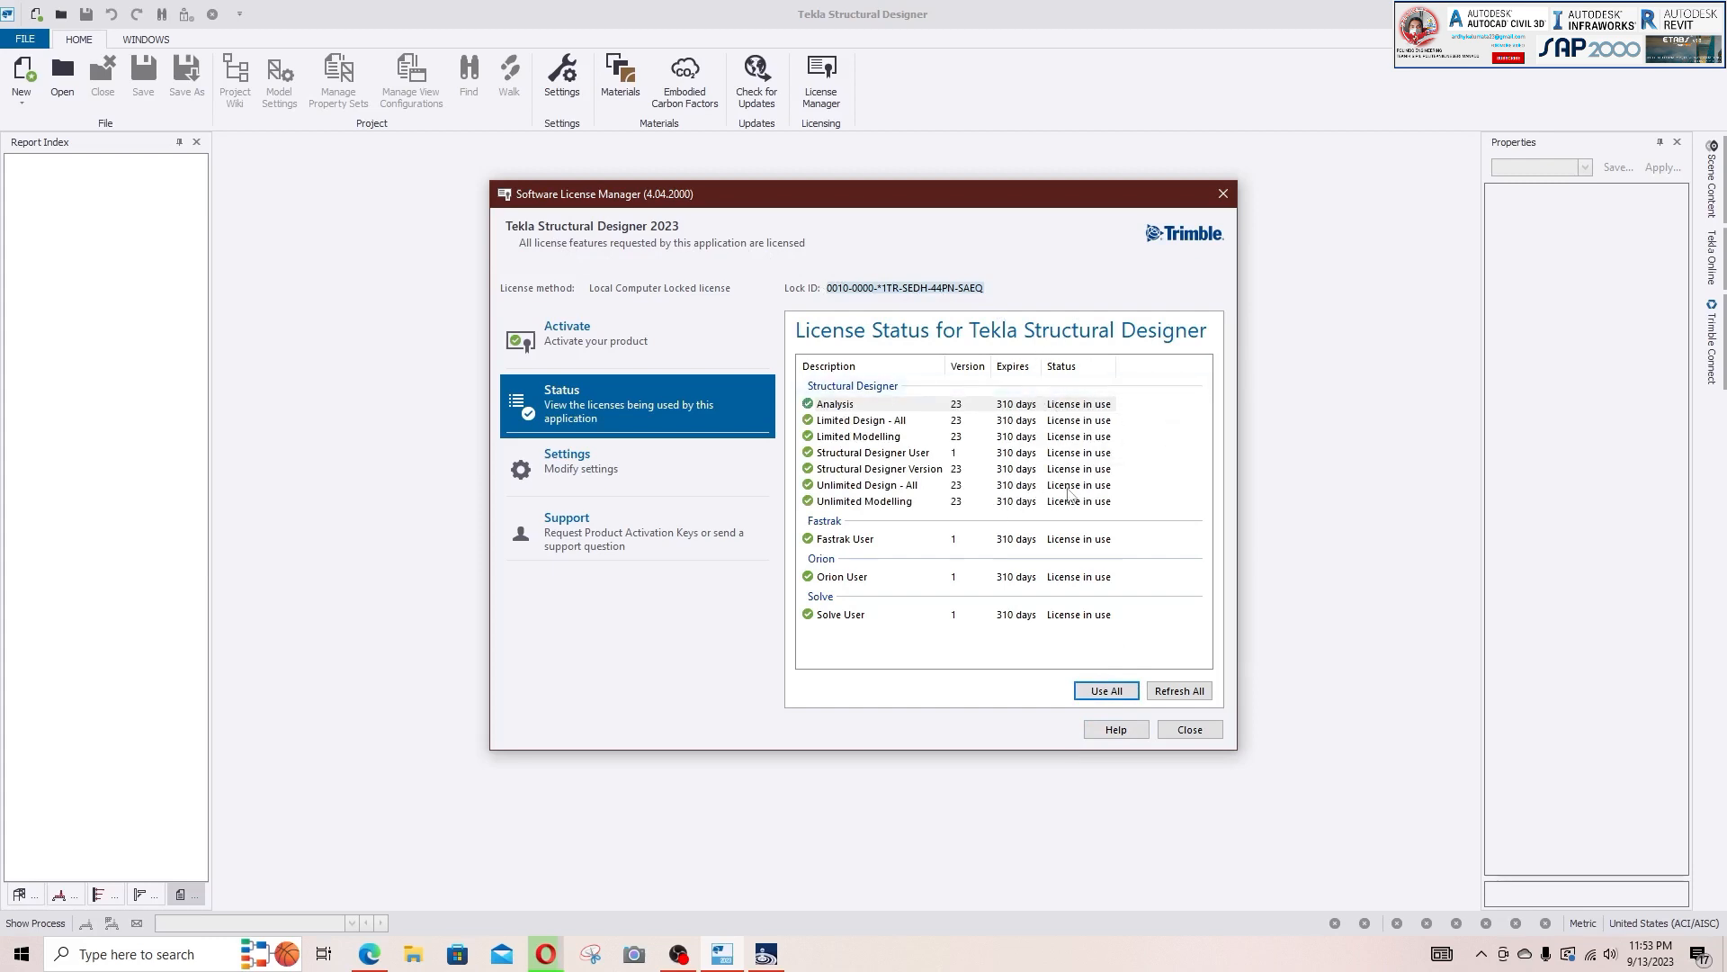
{"action": "left_click", "coordinate": [1179, 690]}
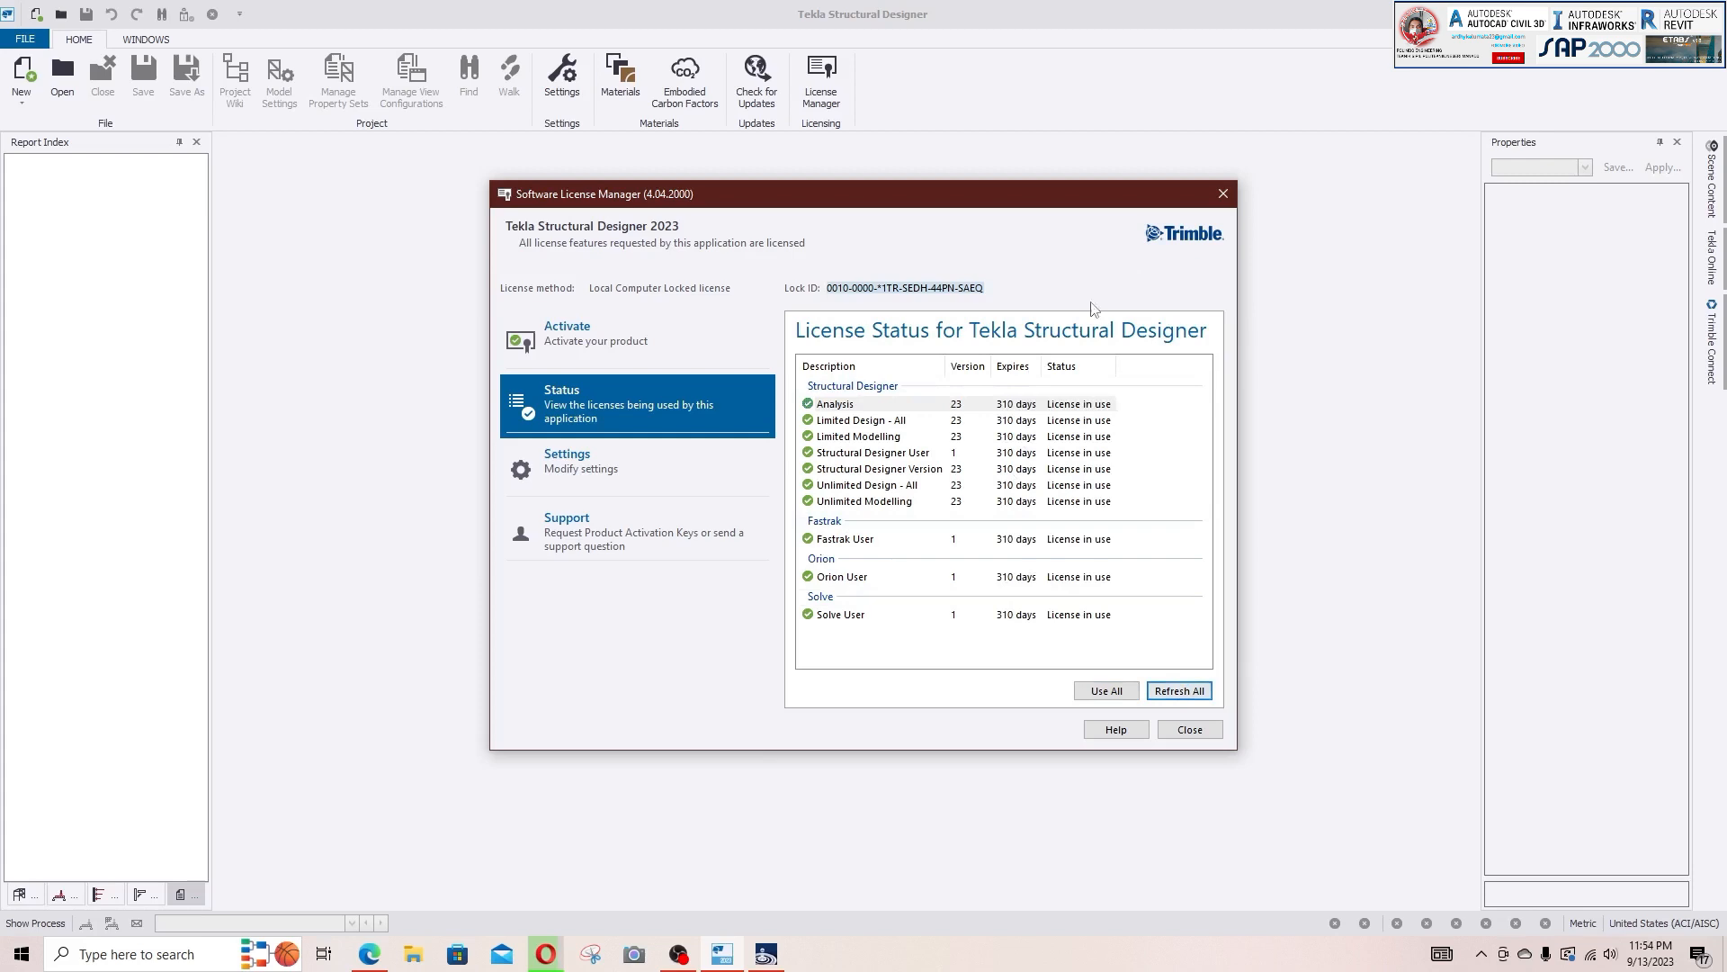
{"action": "left_click", "coordinate": [1223, 194]}
- Bring up the FlexNet software manager to check for new updates and messages, and close it
{"action": "left_click", "coordinate": [767, 961]}
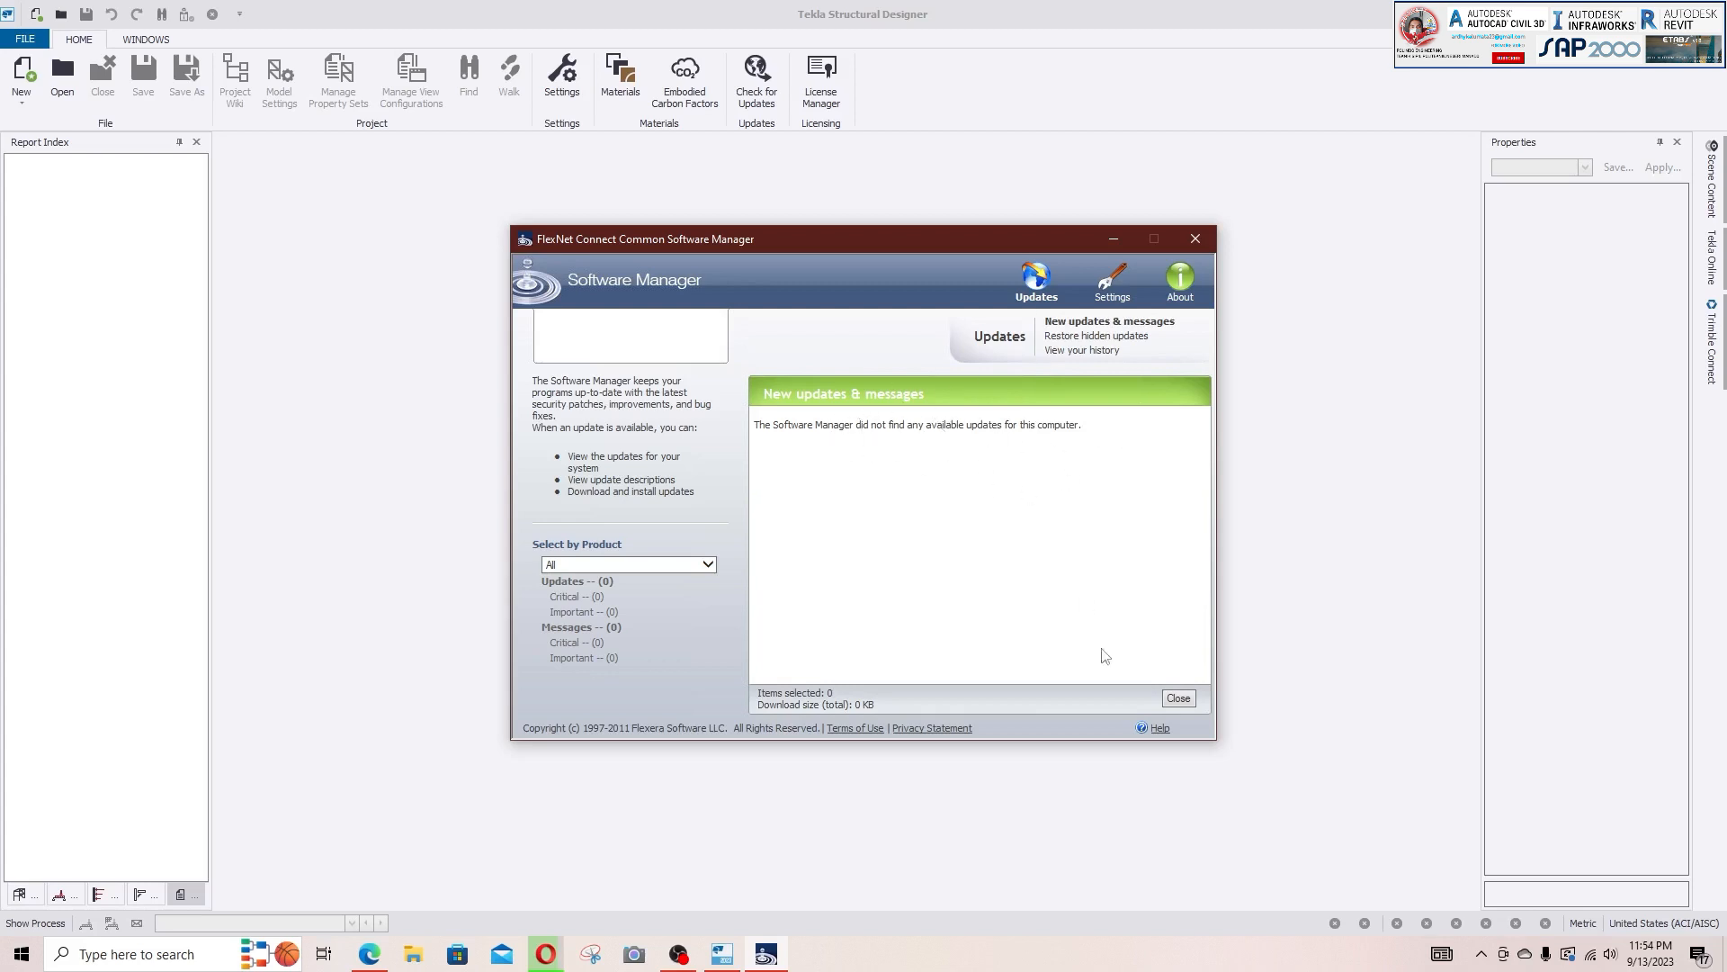
{"action": "left_click", "coordinate": [1178, 698]}
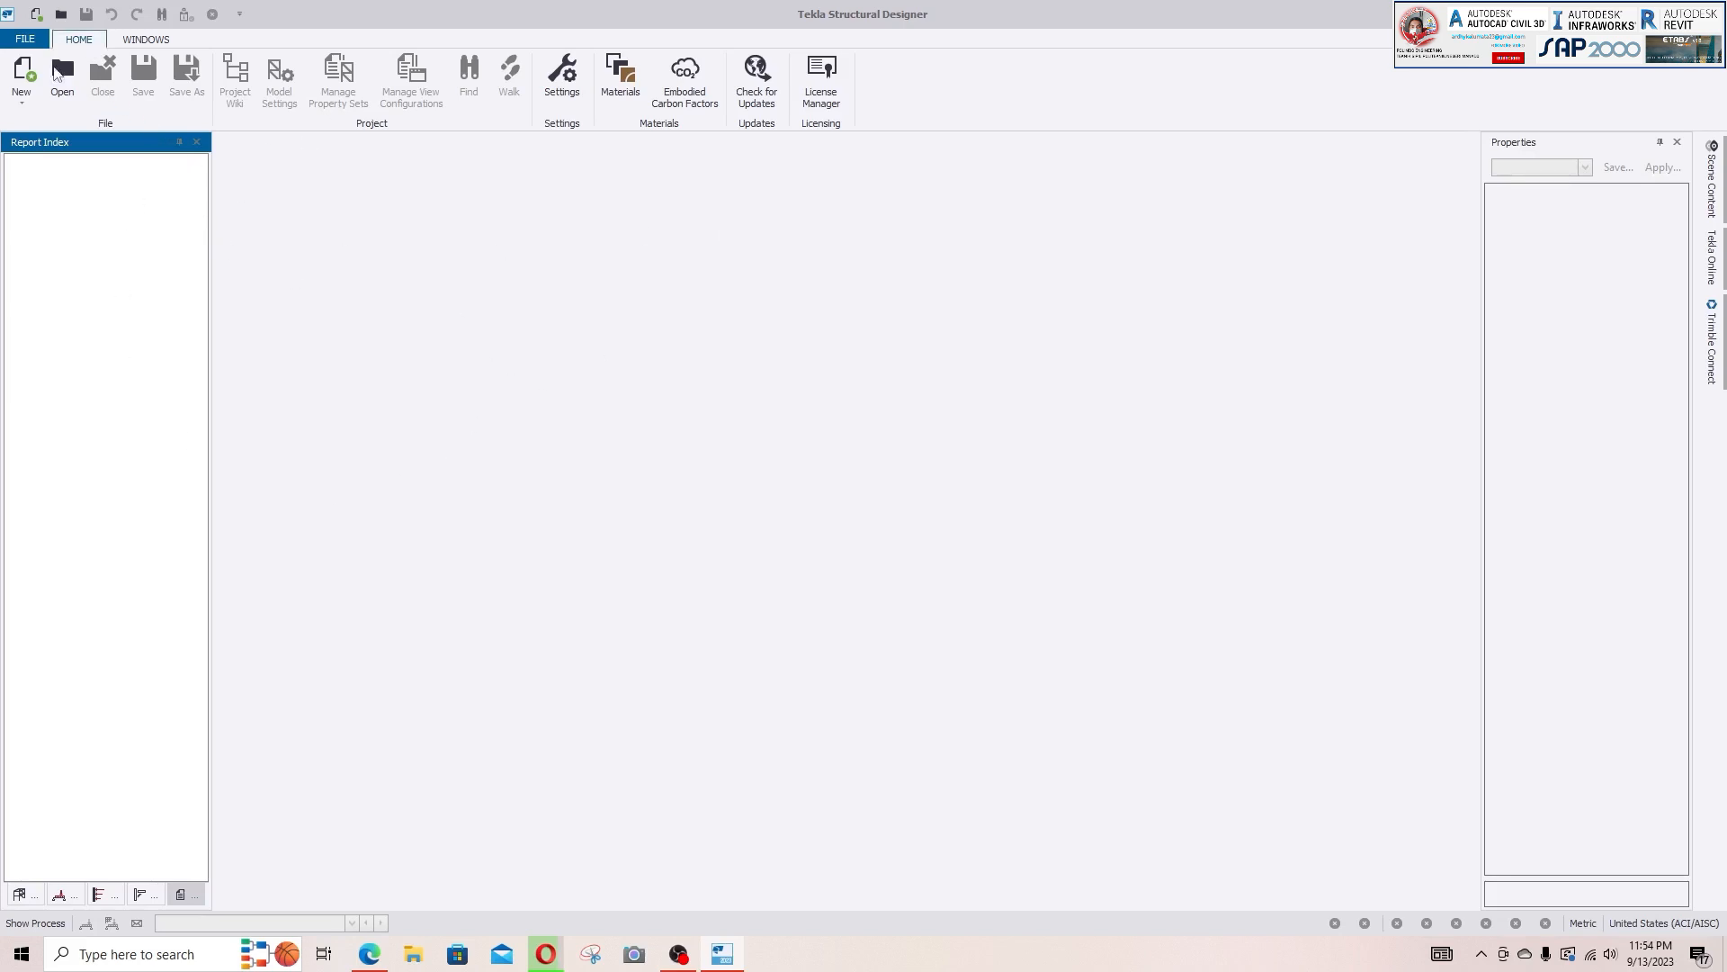
- Review the action and resistance design codes of the Indonesia Settings and set the General Loading code year to 2016
{"action": "left_click", "coordinate": [558, 76]}
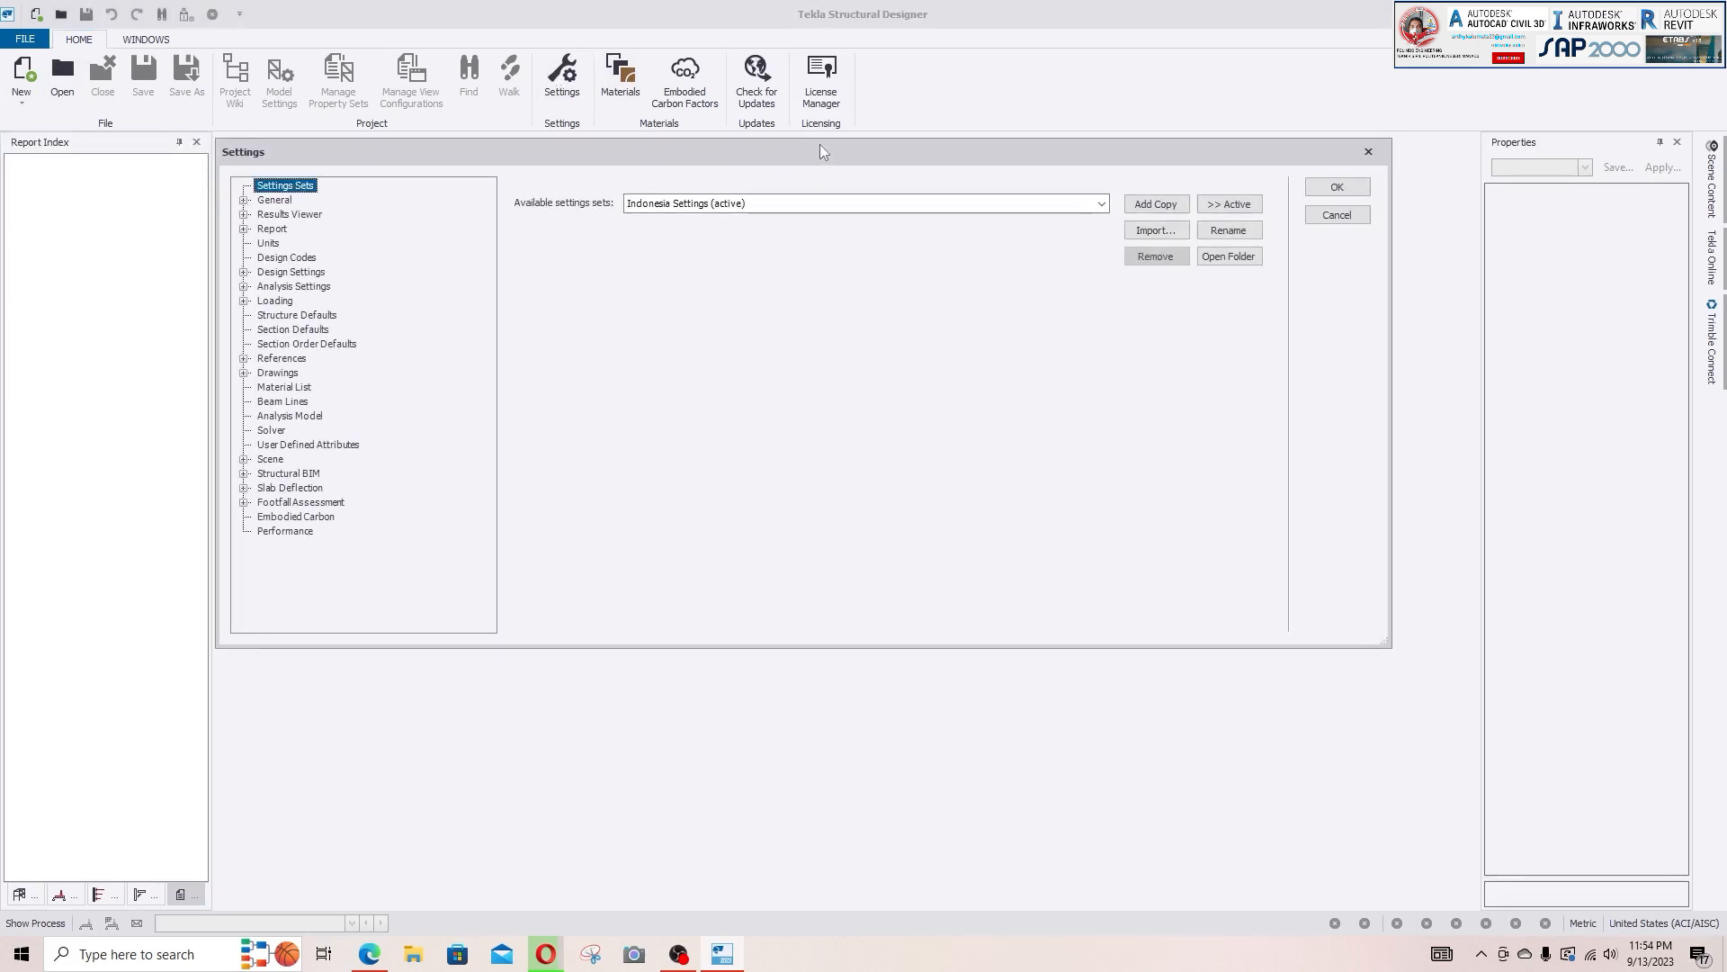
{"action": "mouse_move", "coordinate": [821, 151]}
{"action": "left_mouse_down"}
{"action": "mouse_move", "coordinate": [822, 196]}
{"action": "mouse_move", "coordinate": [817, 183]}
{"action": "left_mouse_up"}
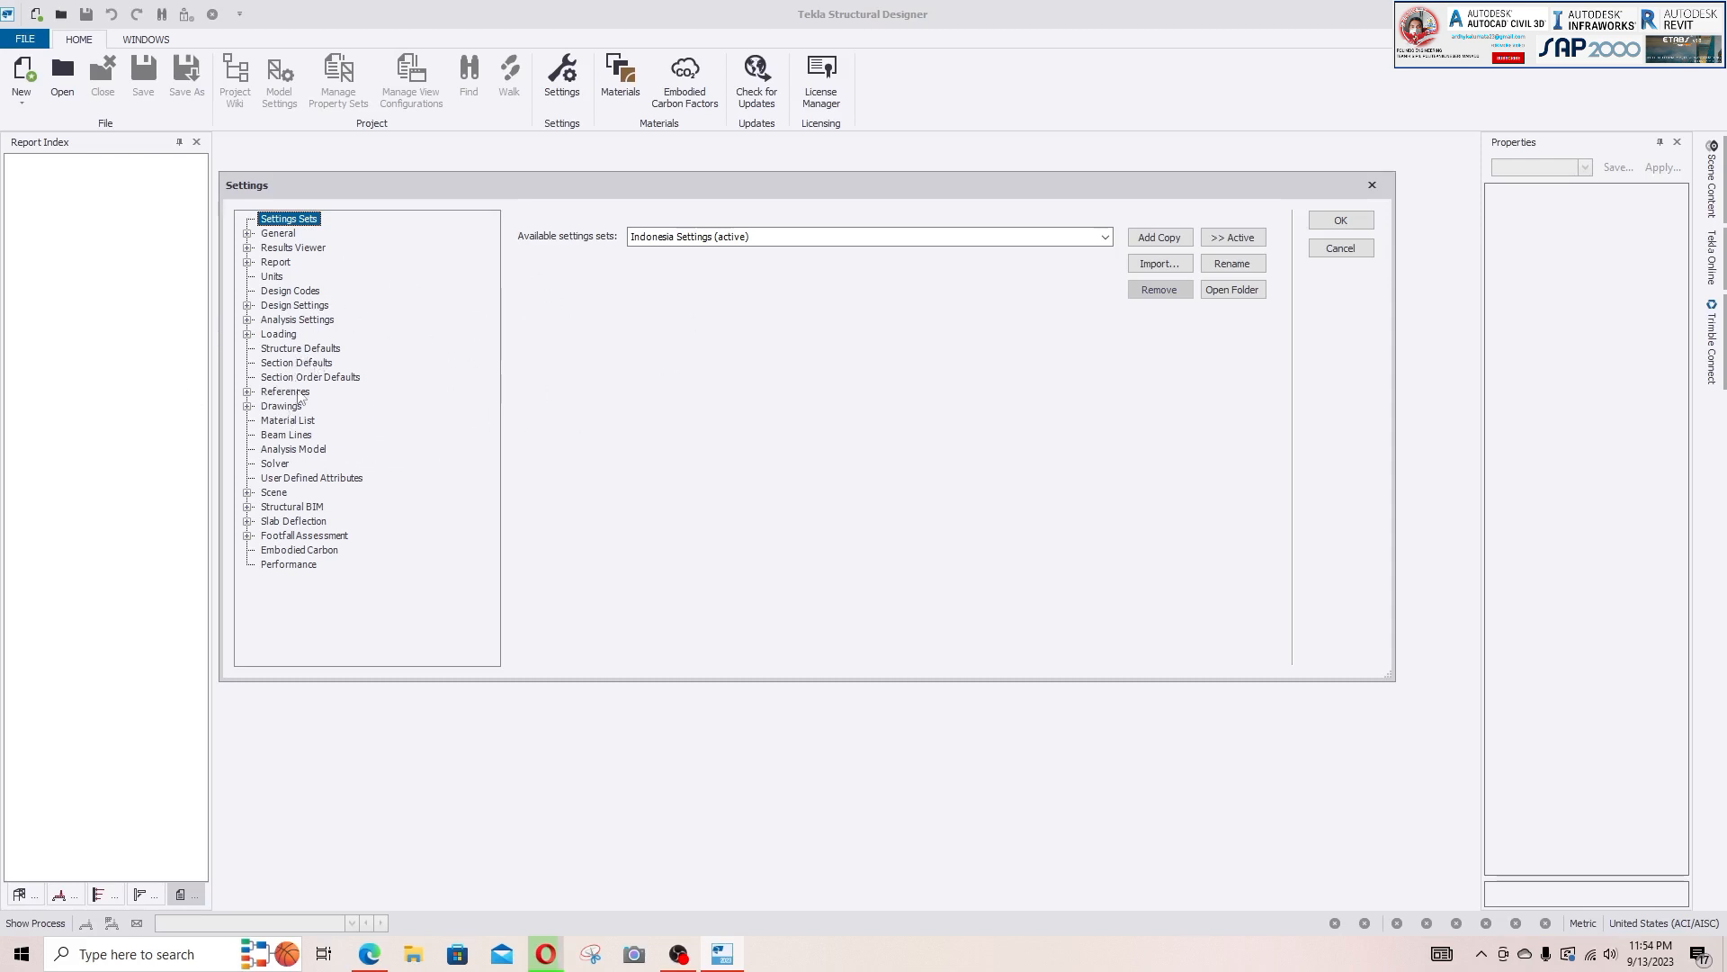
{"action": "left_click", "coordinate": [290, 291]}
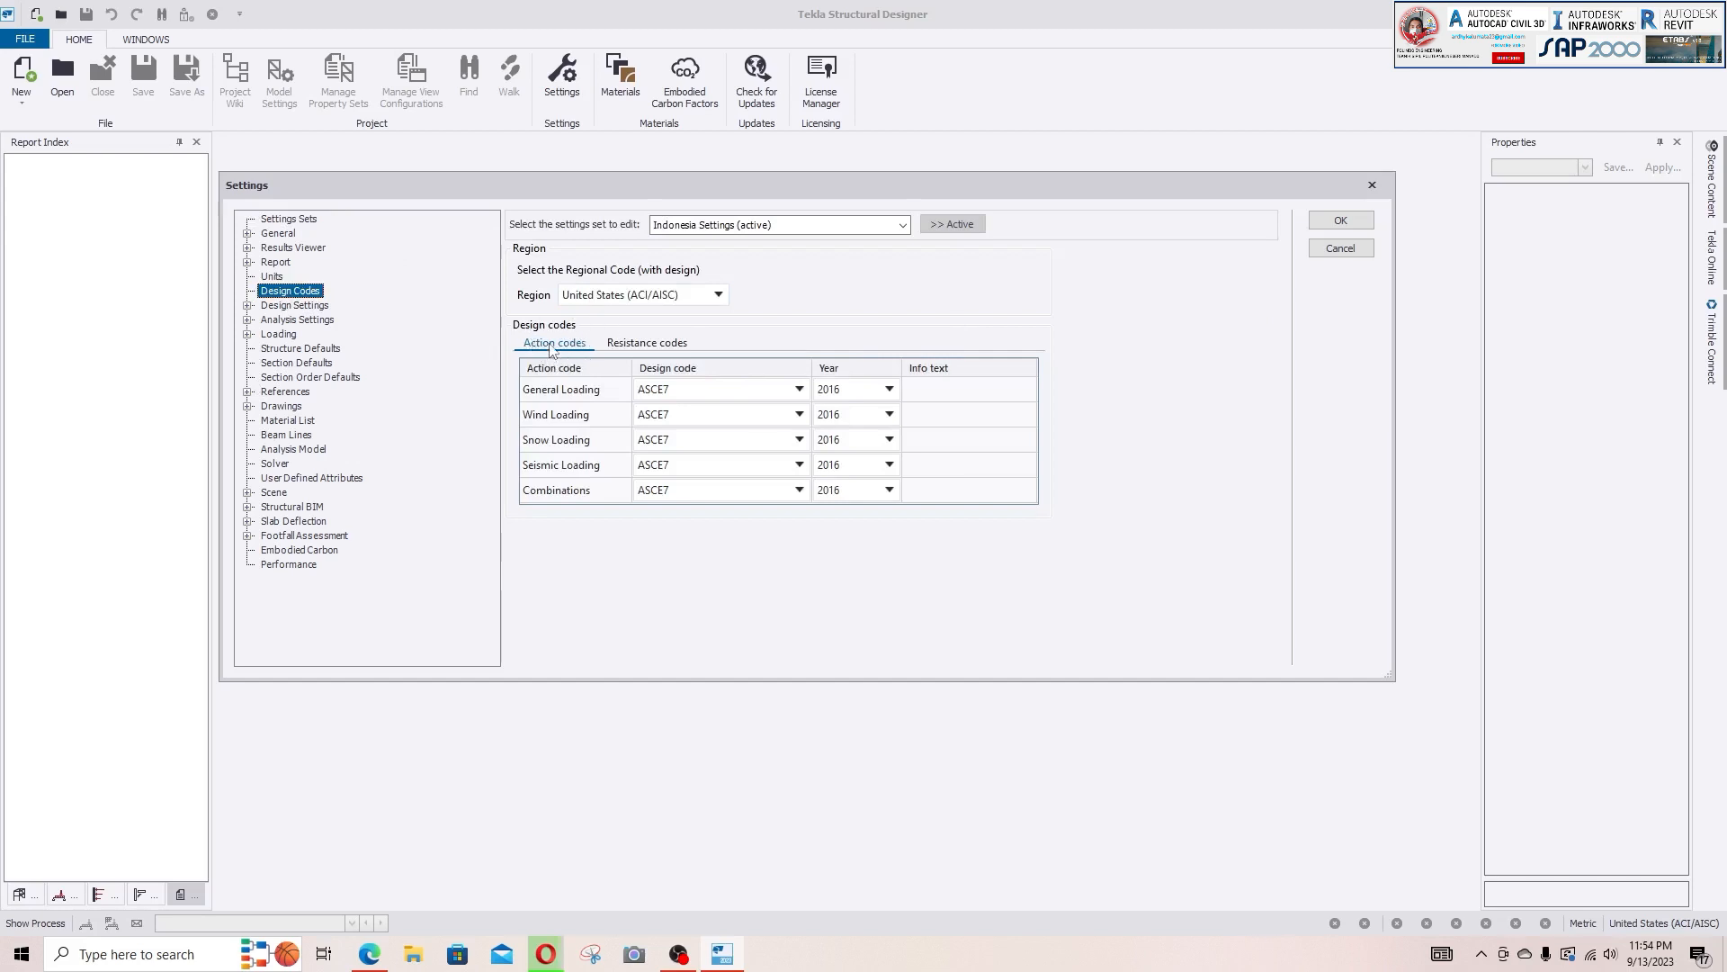
{"action": "left_click", "coordinate": [634, 344]}
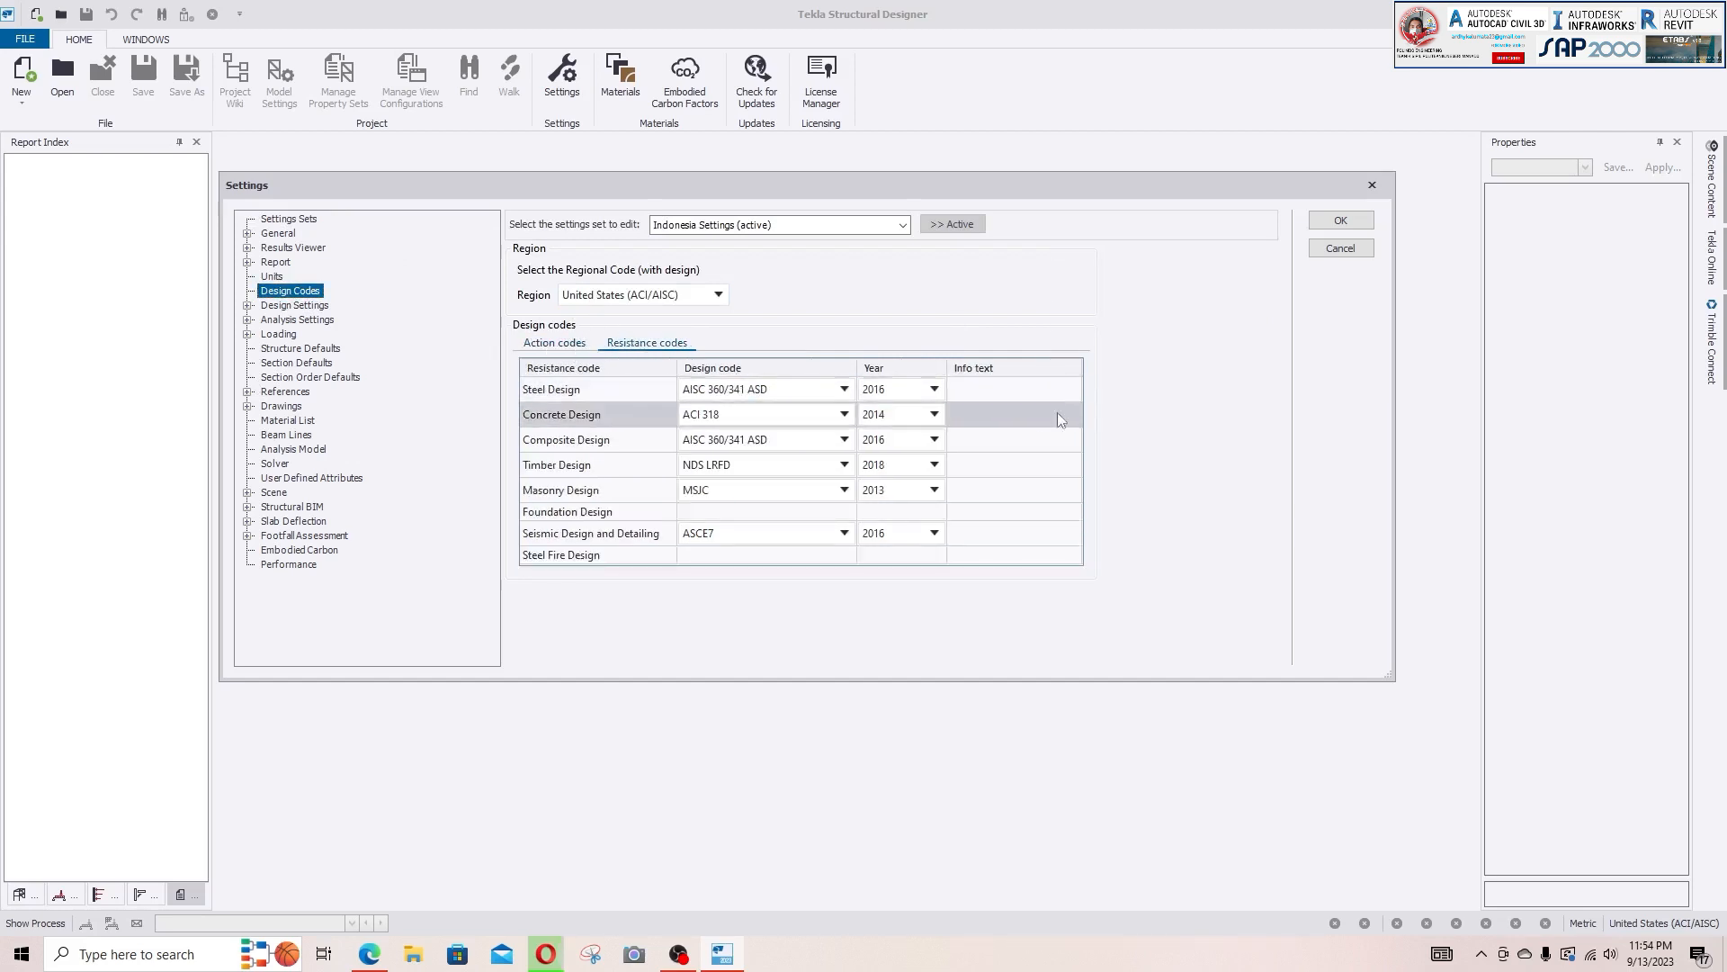
{"action": "left_click", "coordinate": [558, 344]}
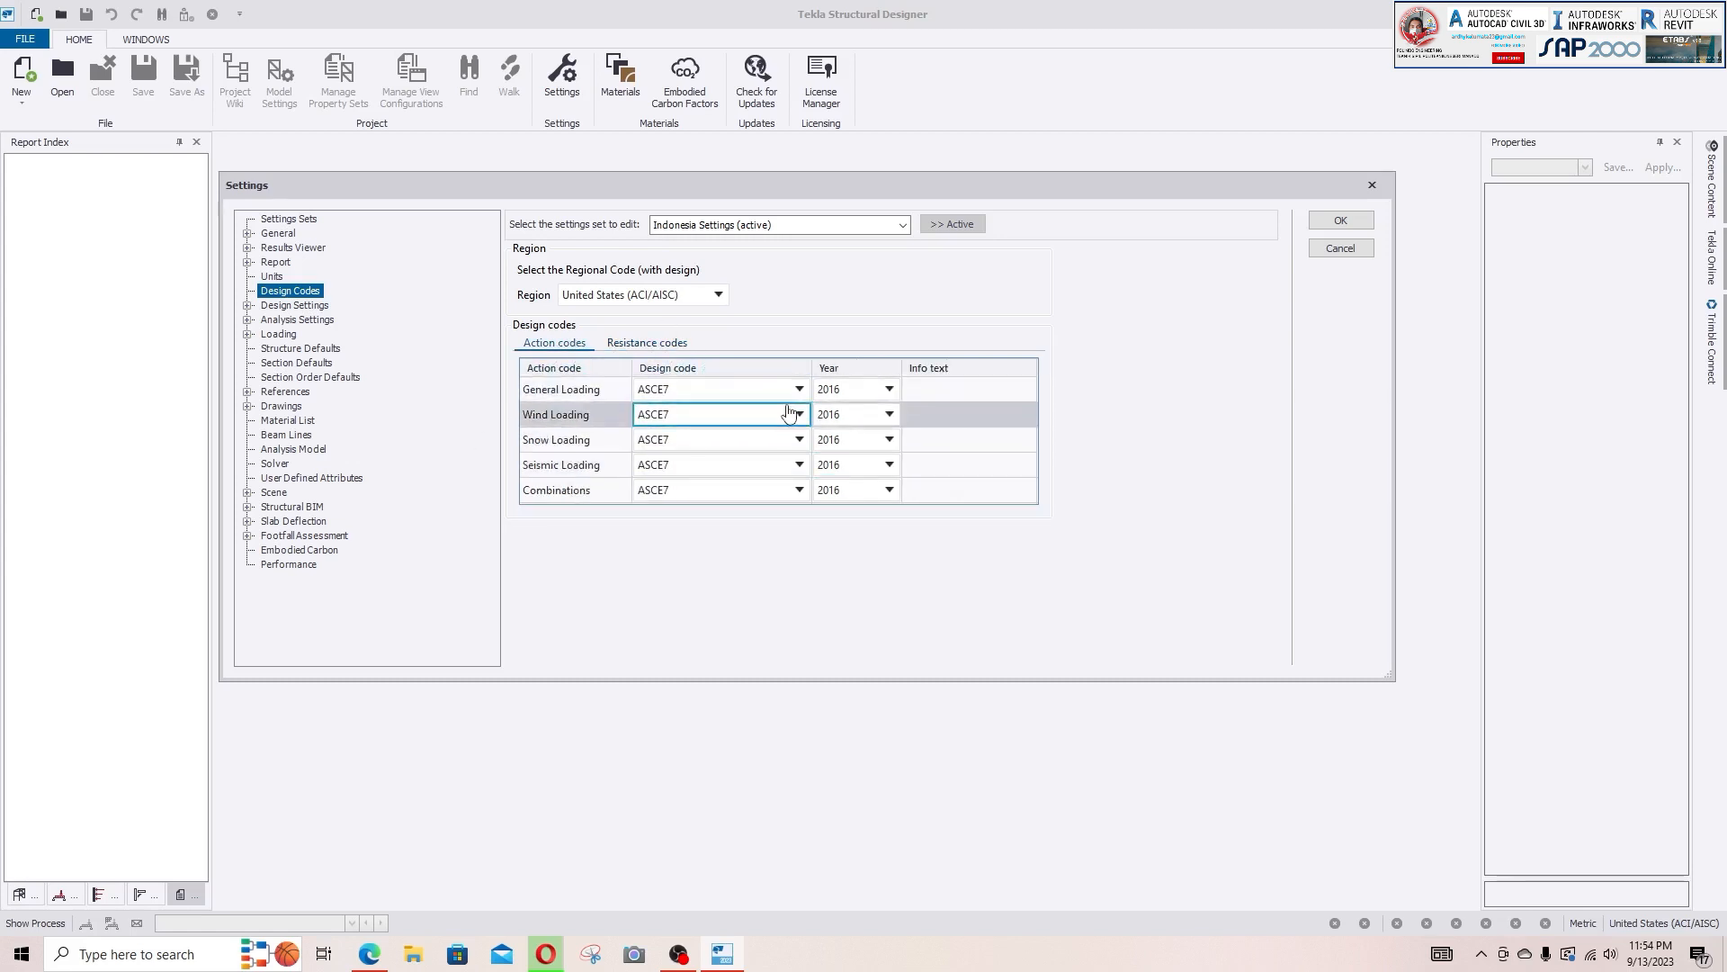
{"action": "left_click", "coordinate": [851, 398]}
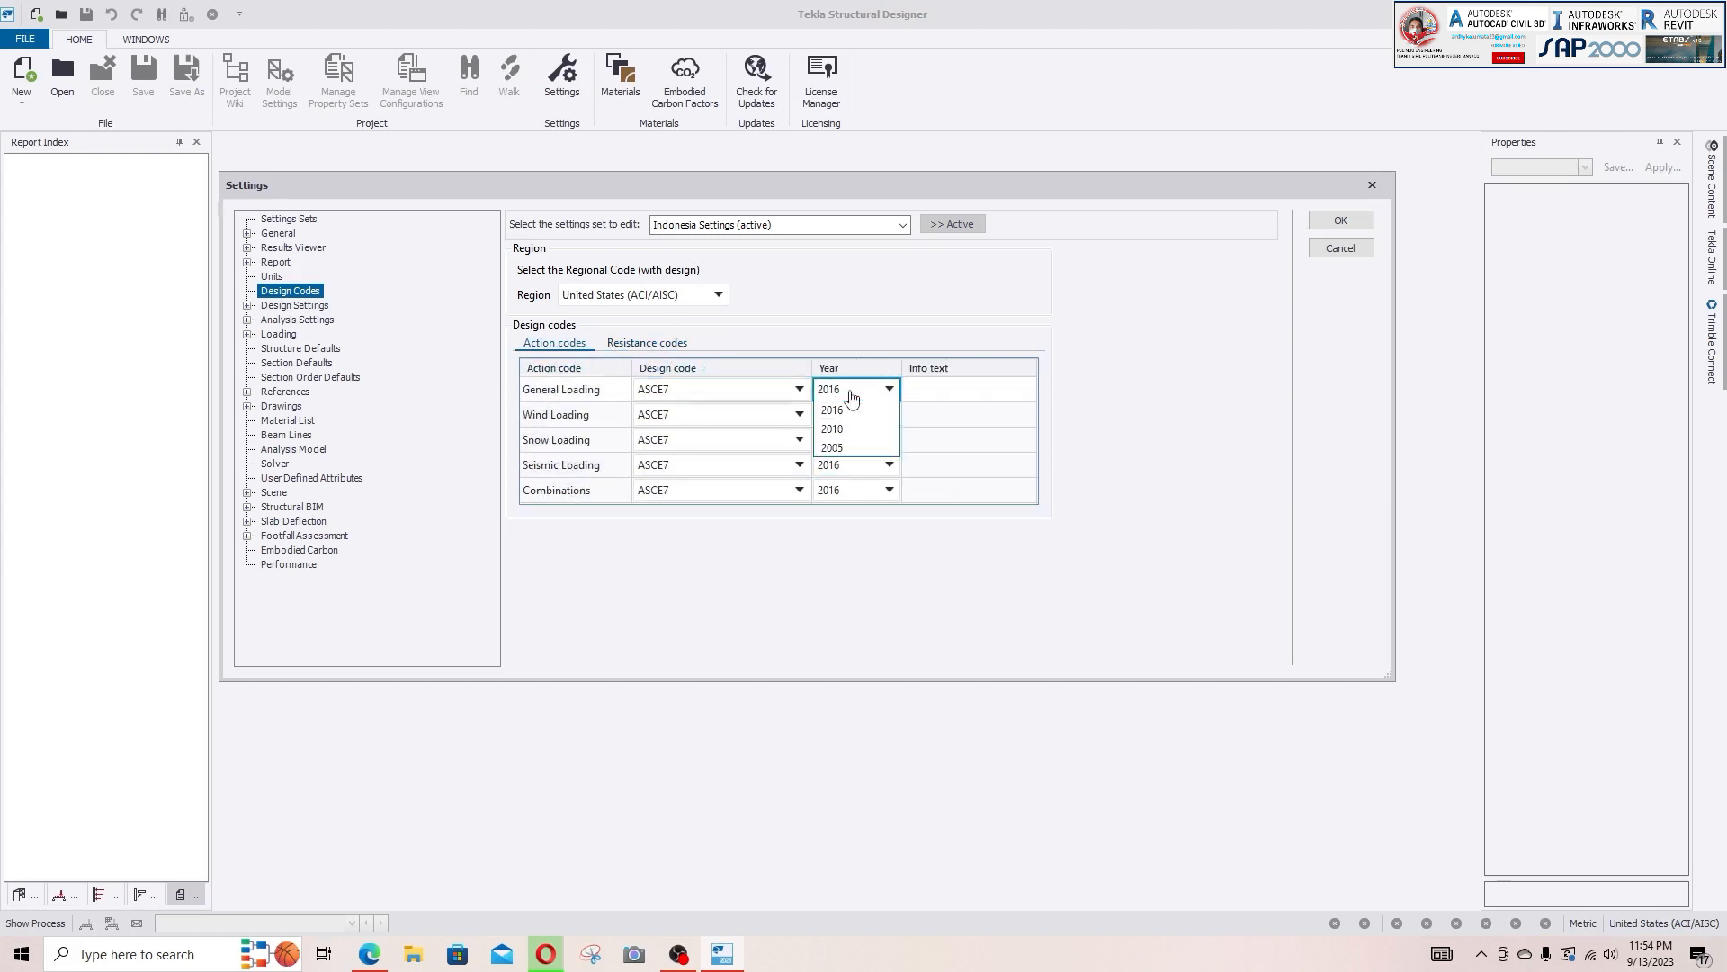
{"action": "left_click", "coordinate": [836, 410]}
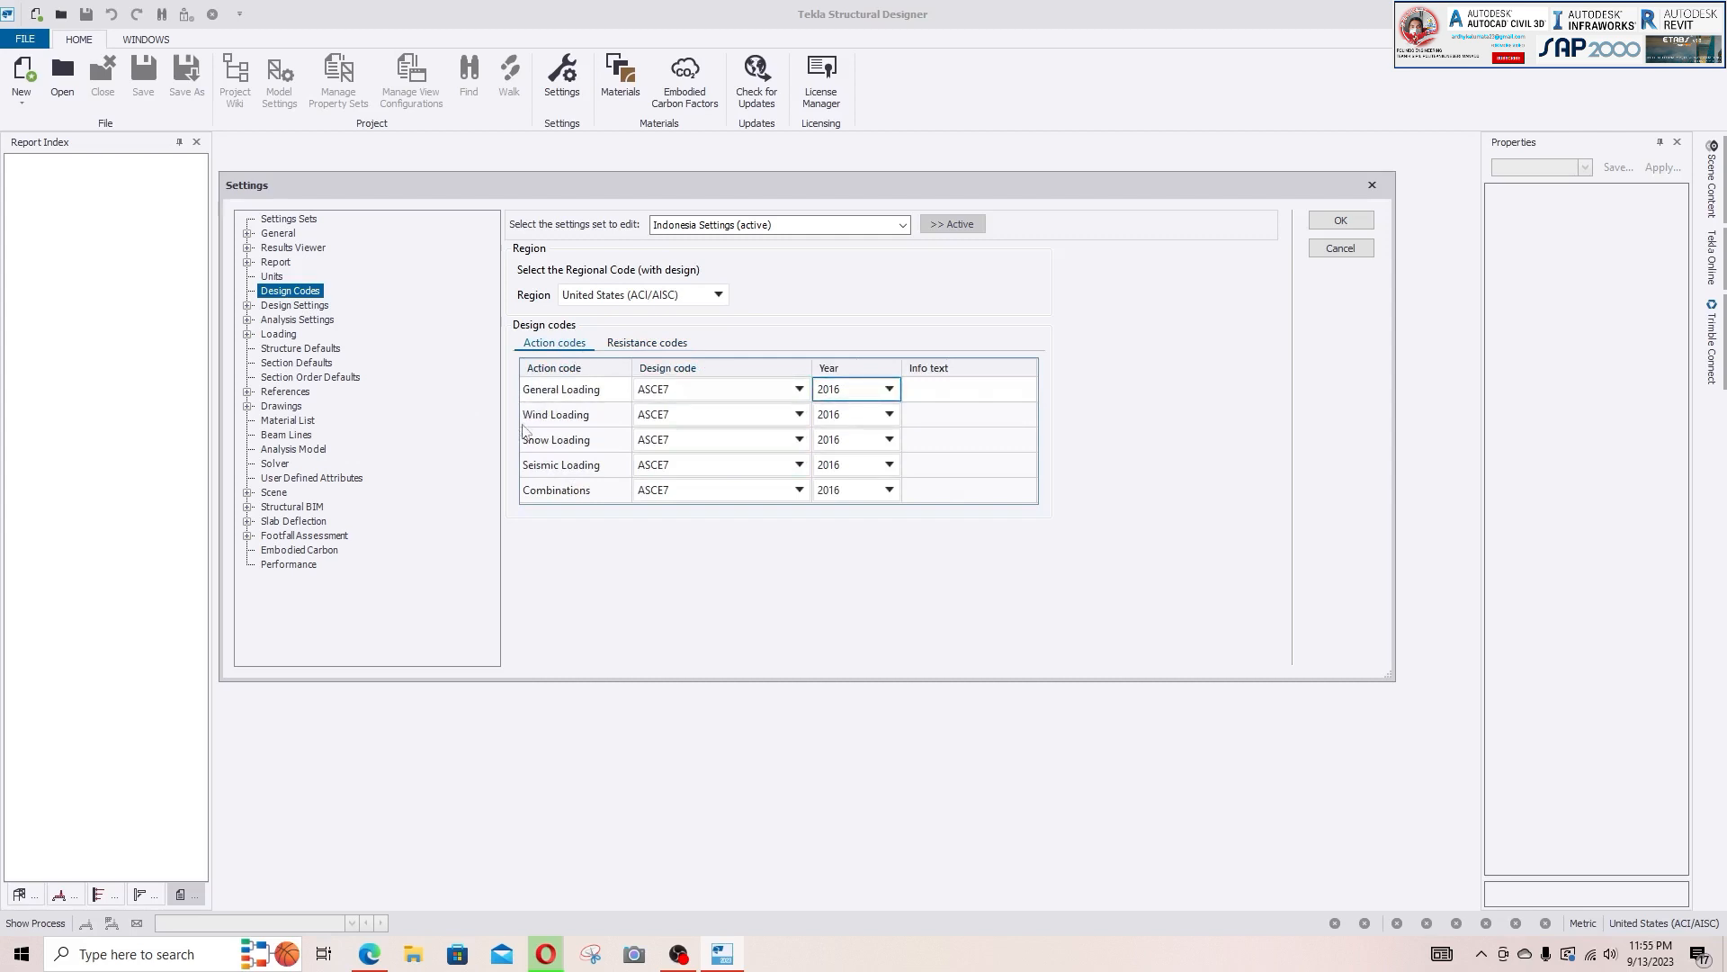
- Set the year of the ACI 318 concrete design resistance code to 2022
{"action": "left_click", "coordinate": [647, 346]}
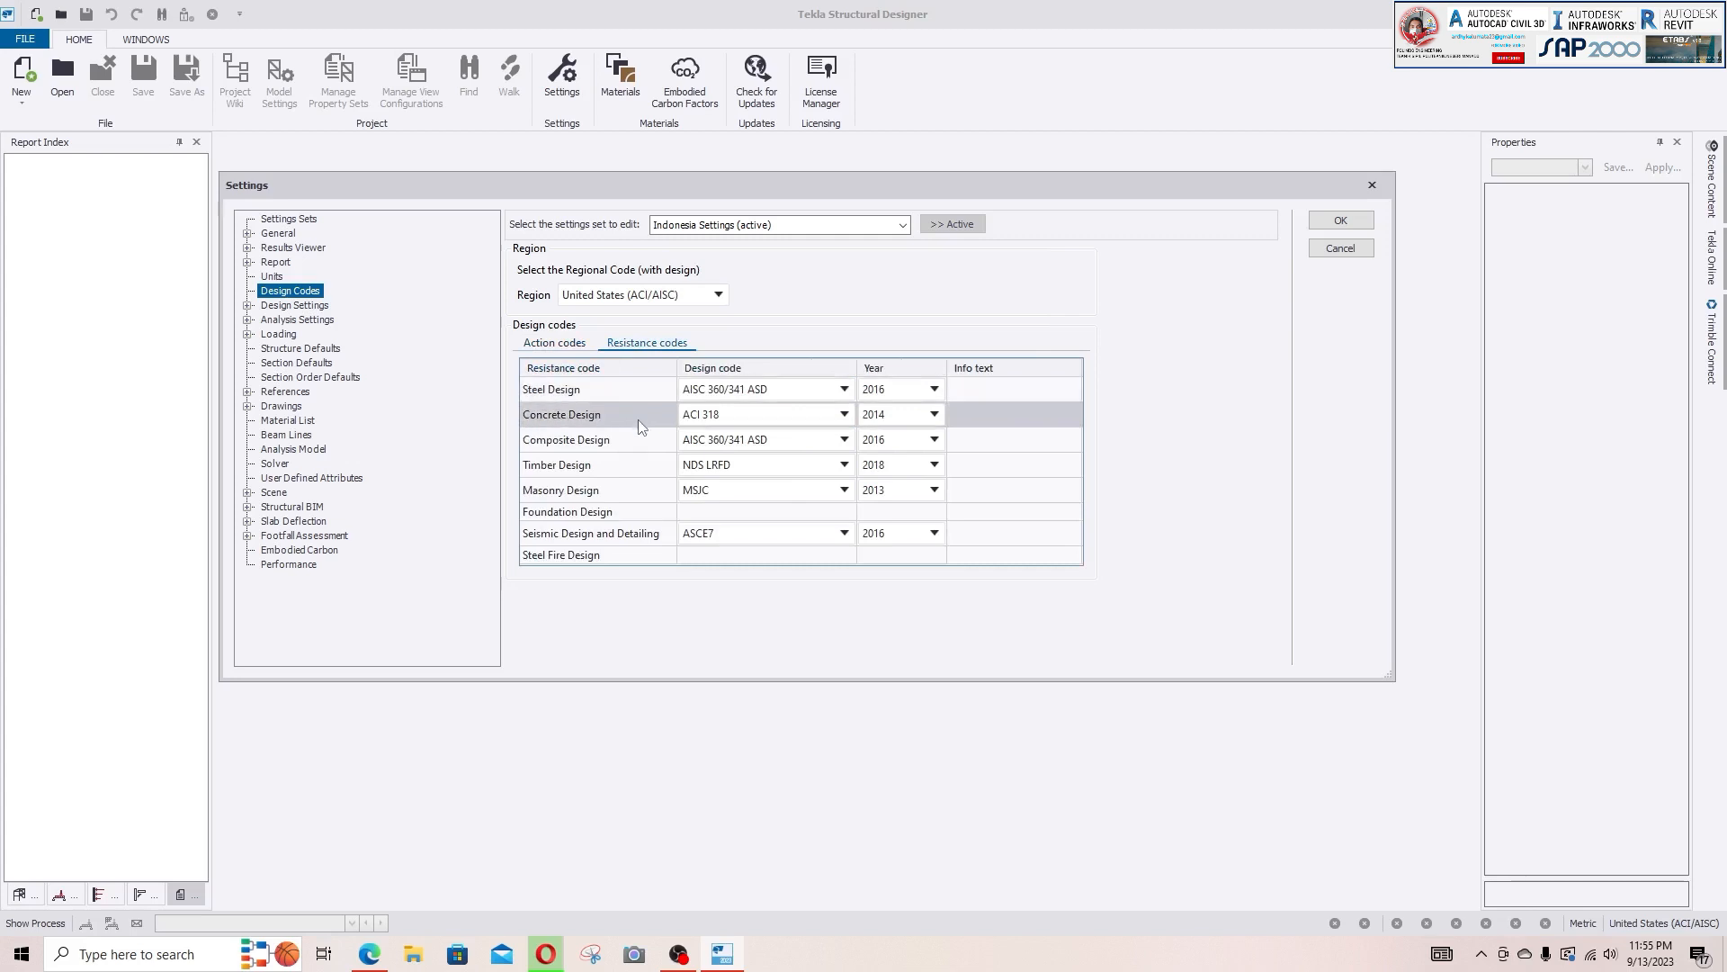
{"action": "left_click", "coordinate": [694, 423]}
{"action": "left_click", "coordinate": [877, 427]}
{"action": "left_click", "coordinate": [922, 426]}
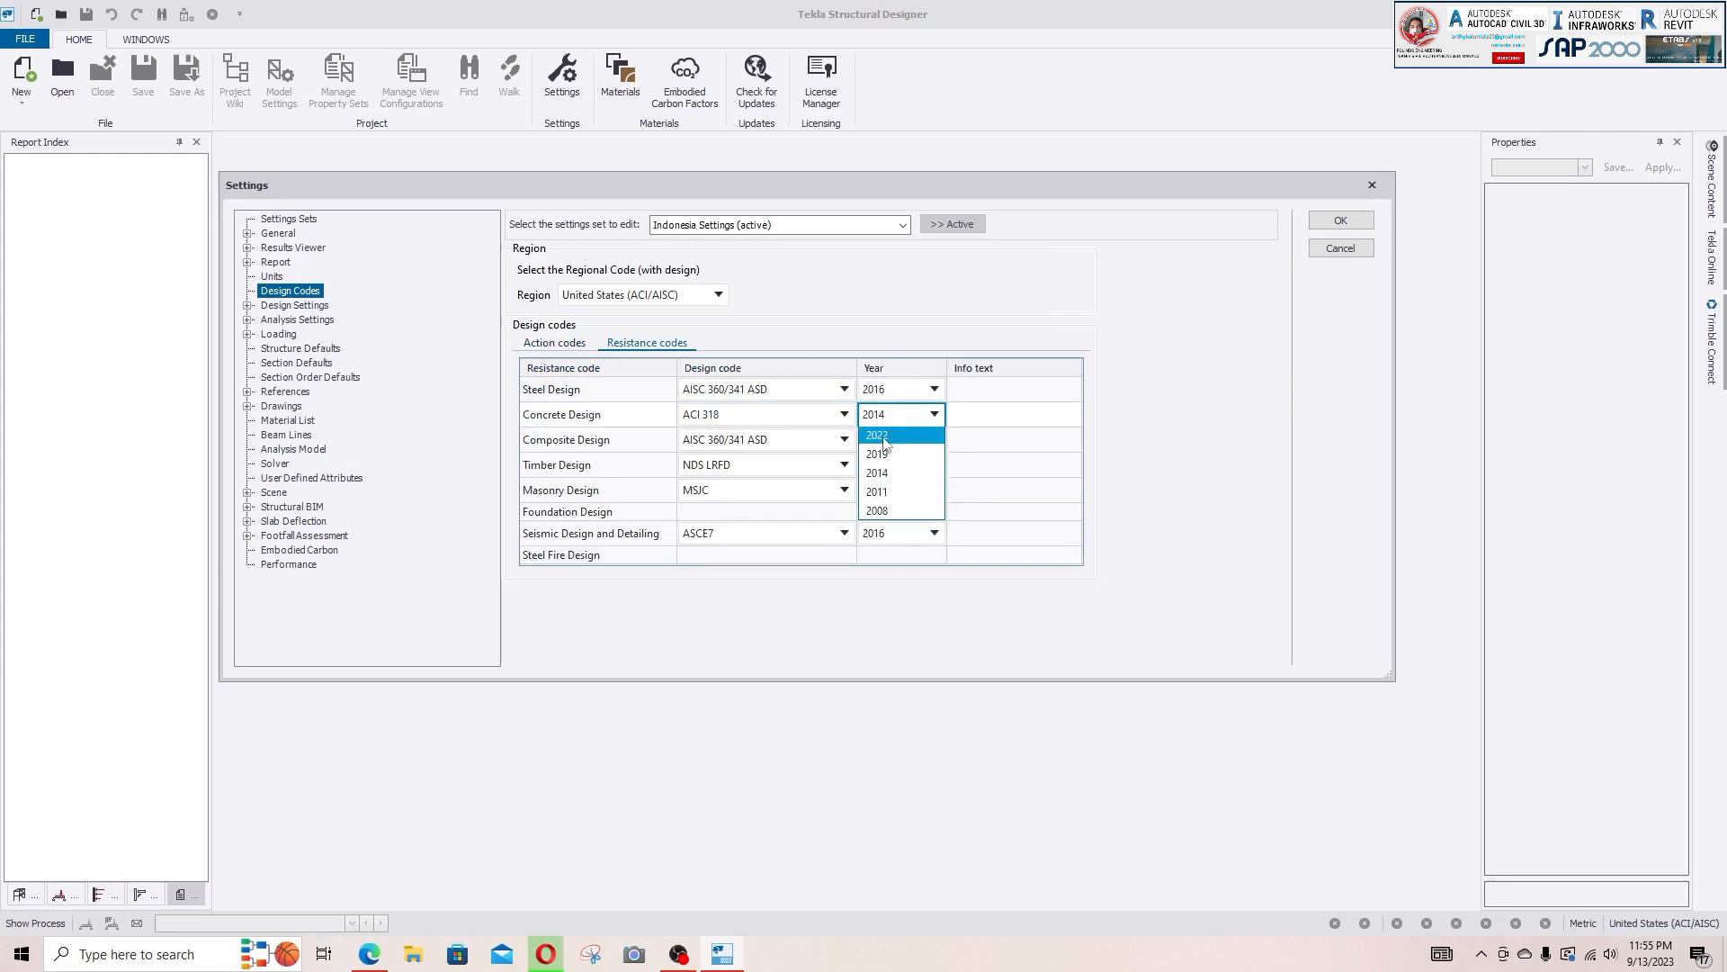
{"action": "left_click", "coordinate": [882, 437]}
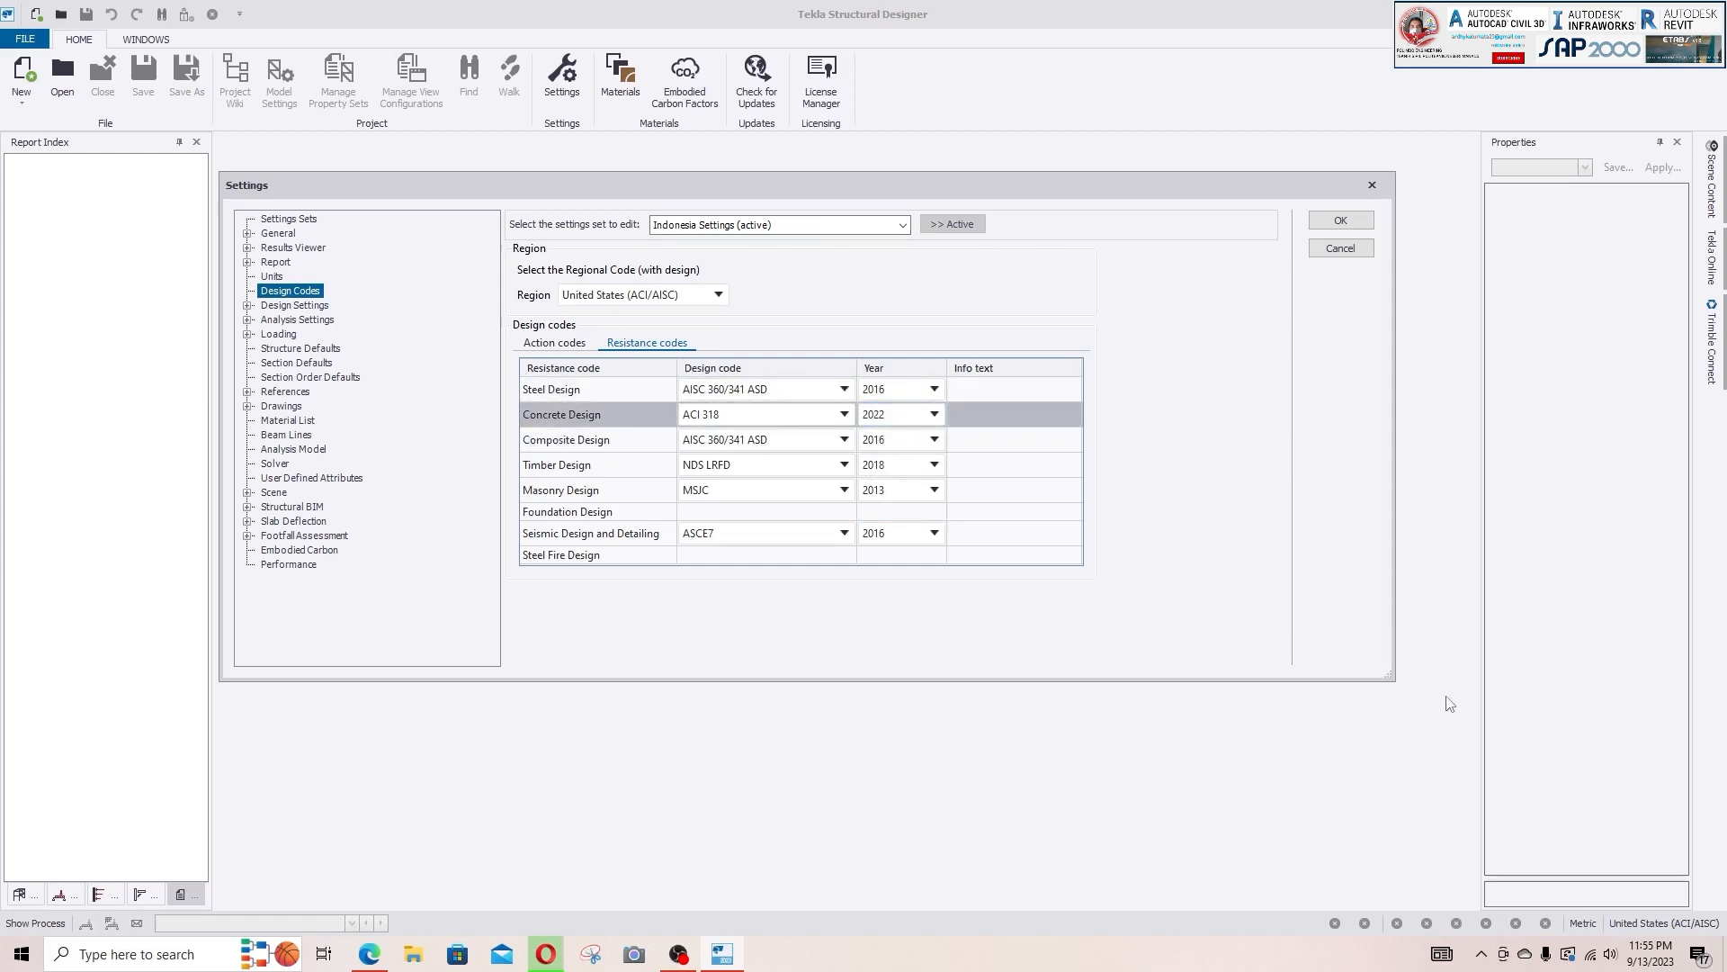
{"action": "left_click_drag", "start_coordinate": [1391, 679], "coordinate": [1267, 672]}
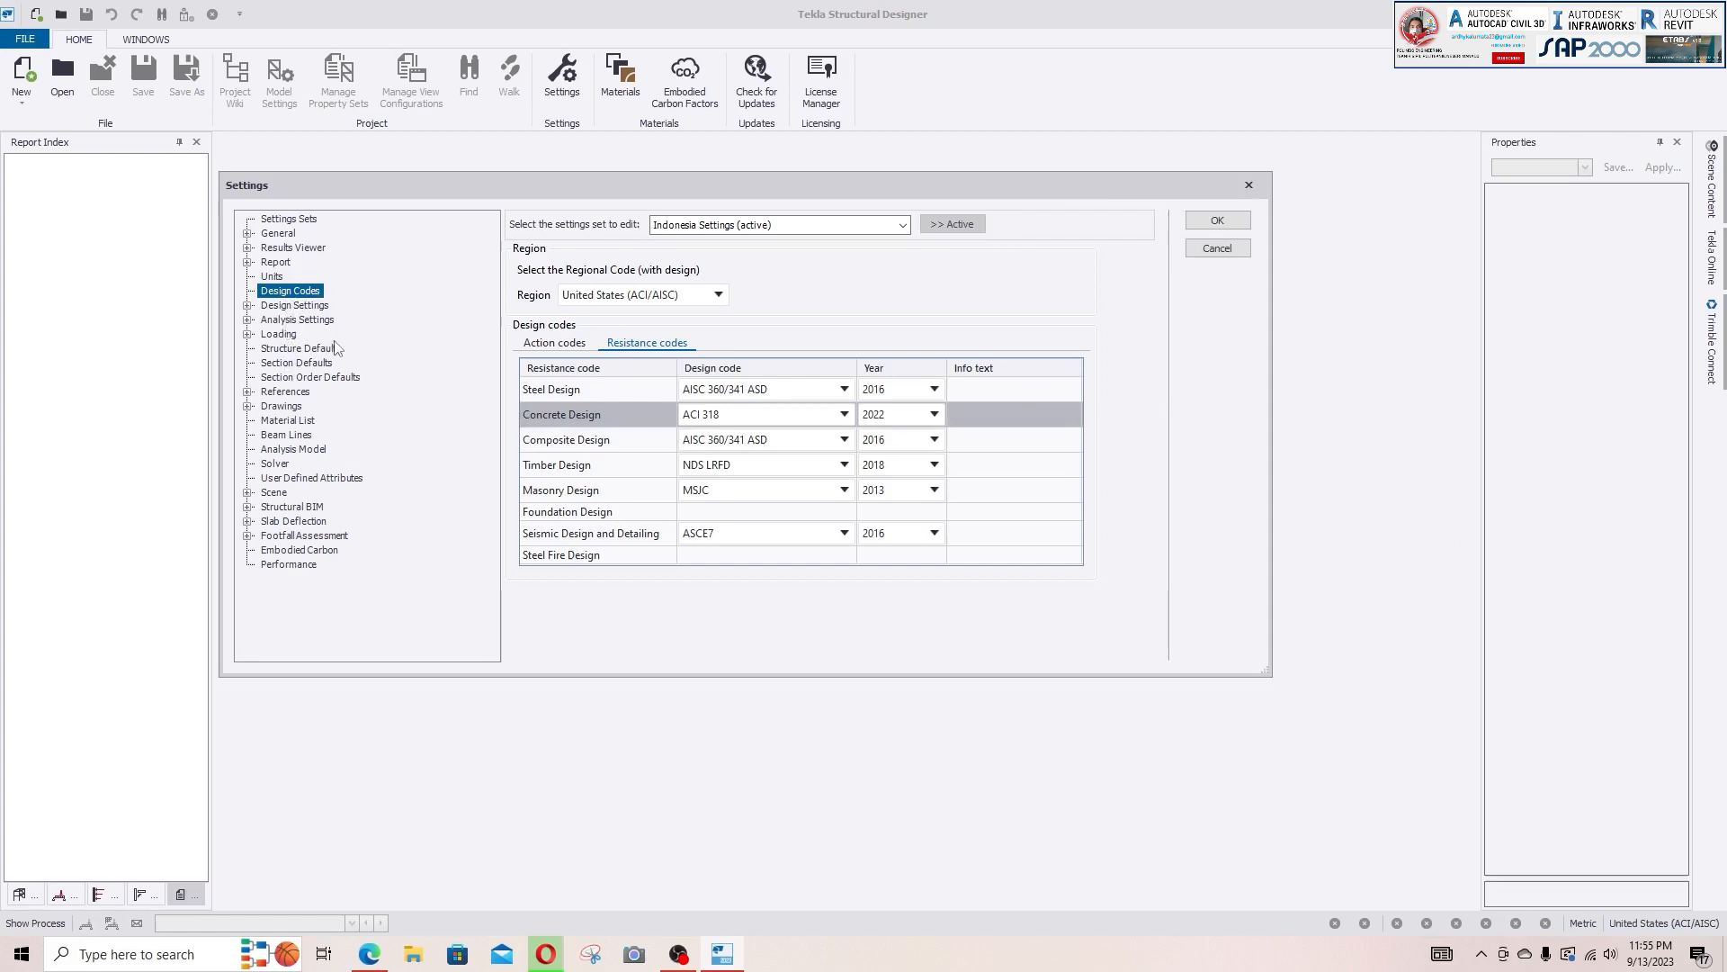
- Examine the concrete beam design settings, including longitudinal bars and stirrups, and accept the settings
{"action": "double_click", "coordinate": [291, 306]}
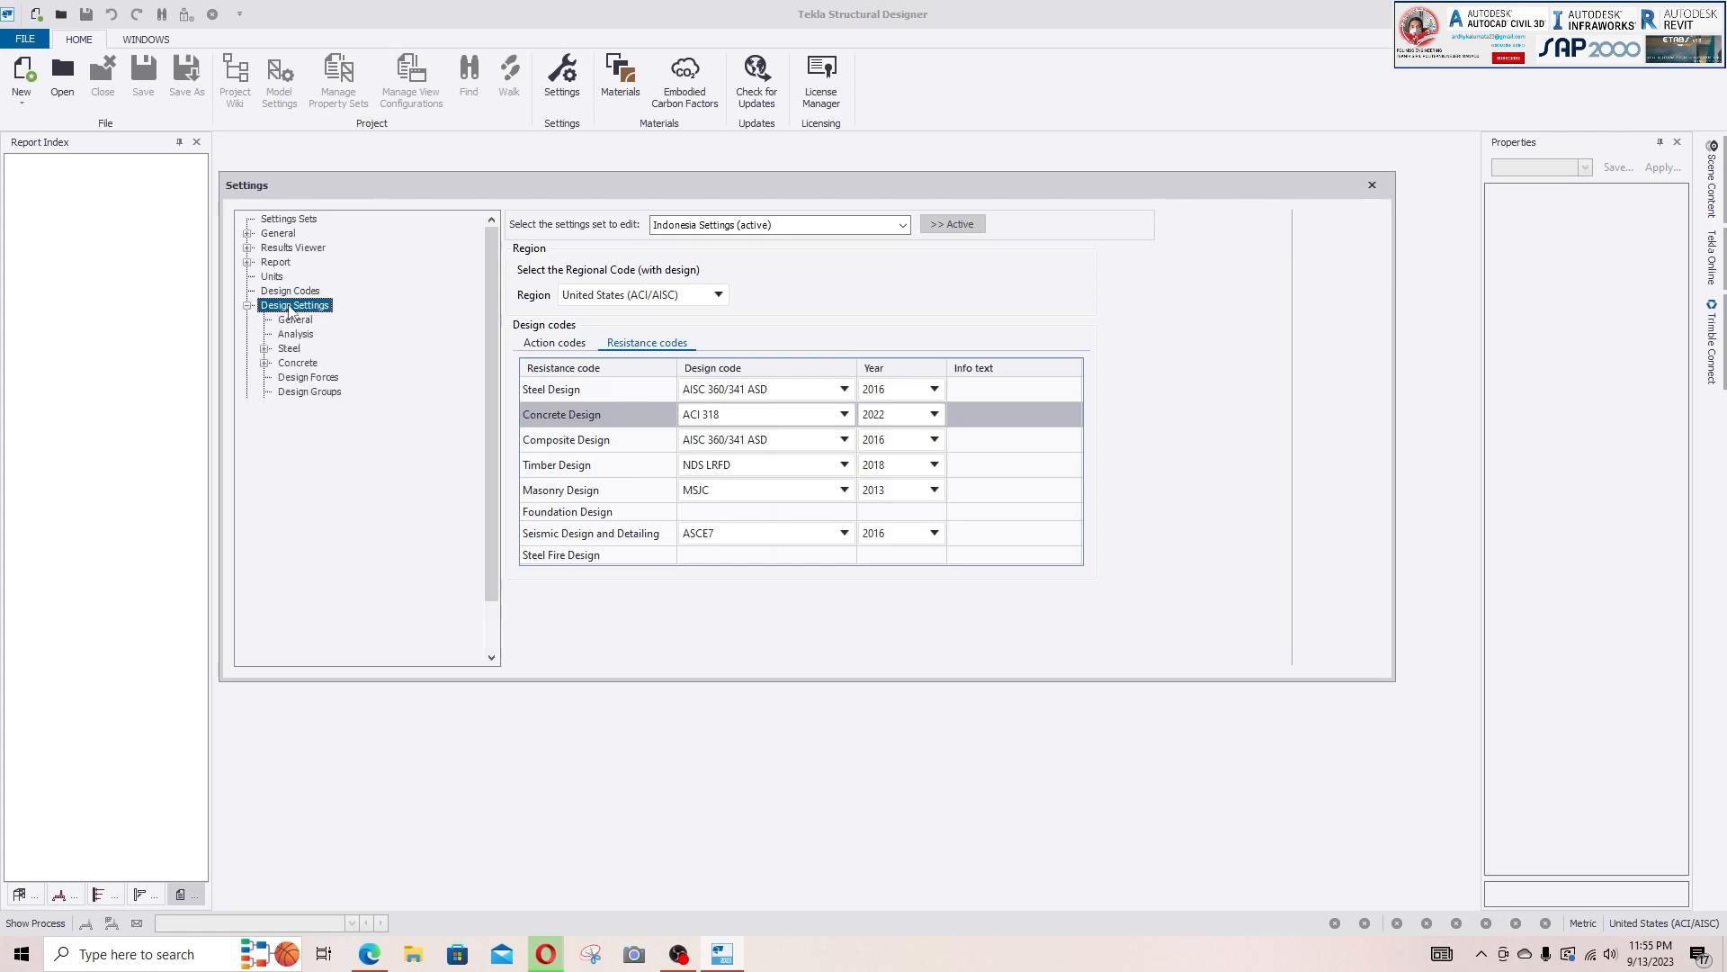
{"action": "double_click", "coordinate": [293, 363]}
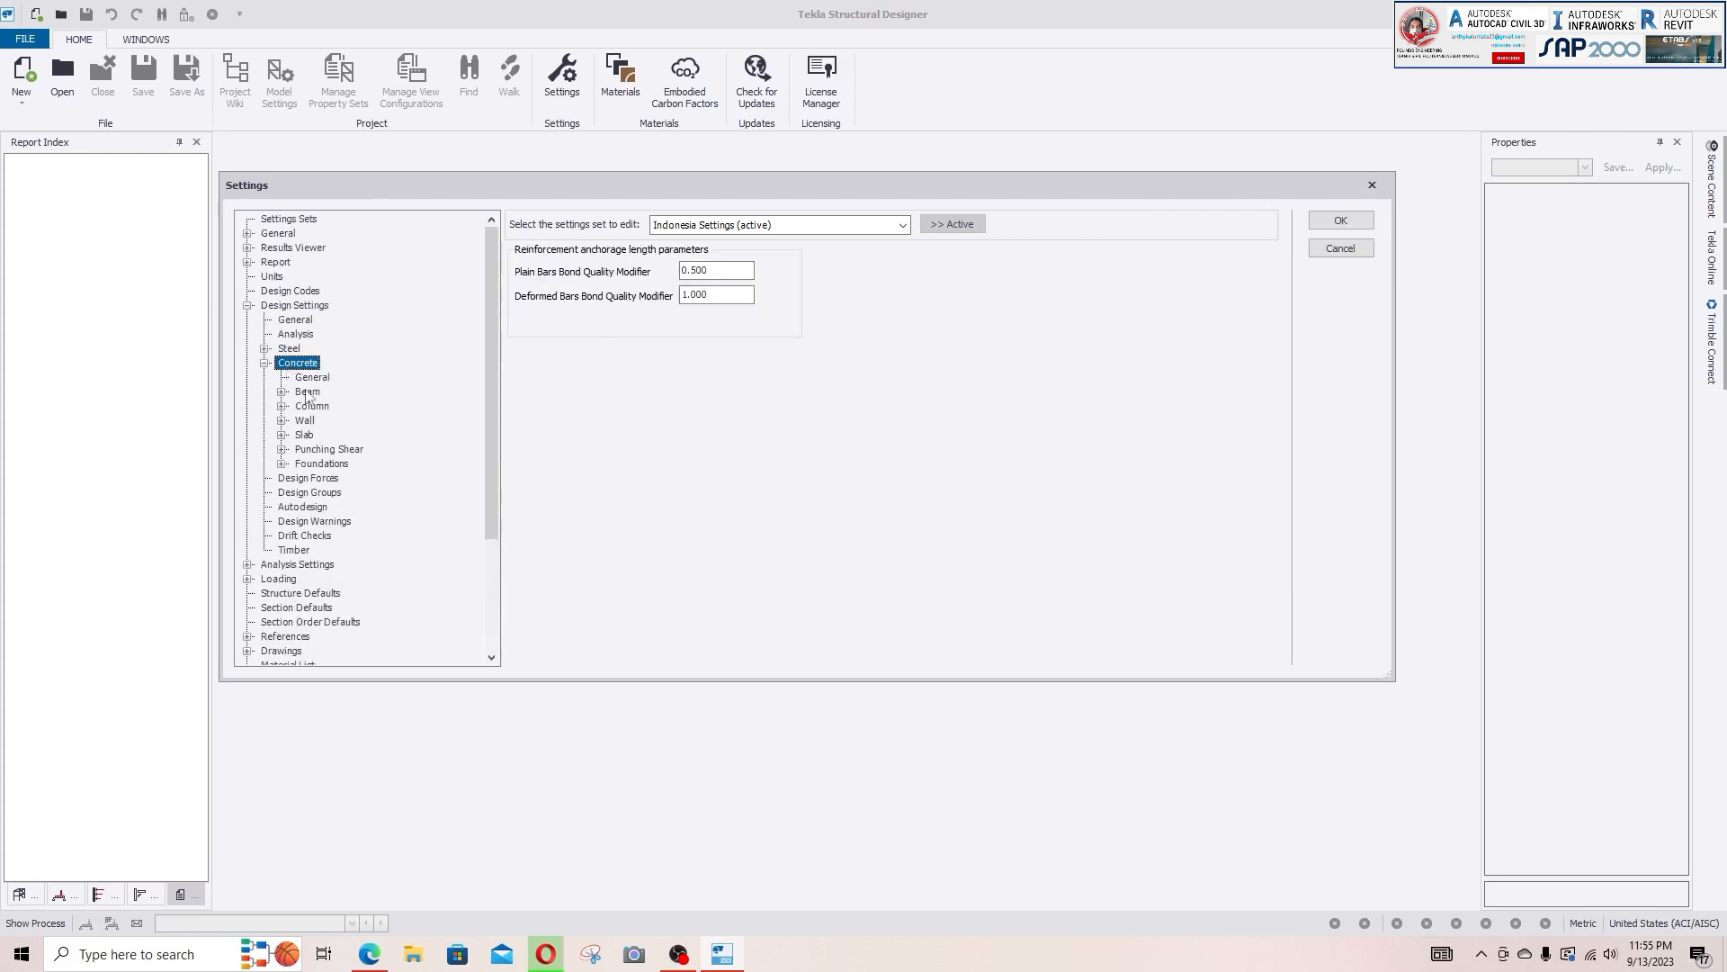
{"action": "double_click", "coordinate": [307, 393]}
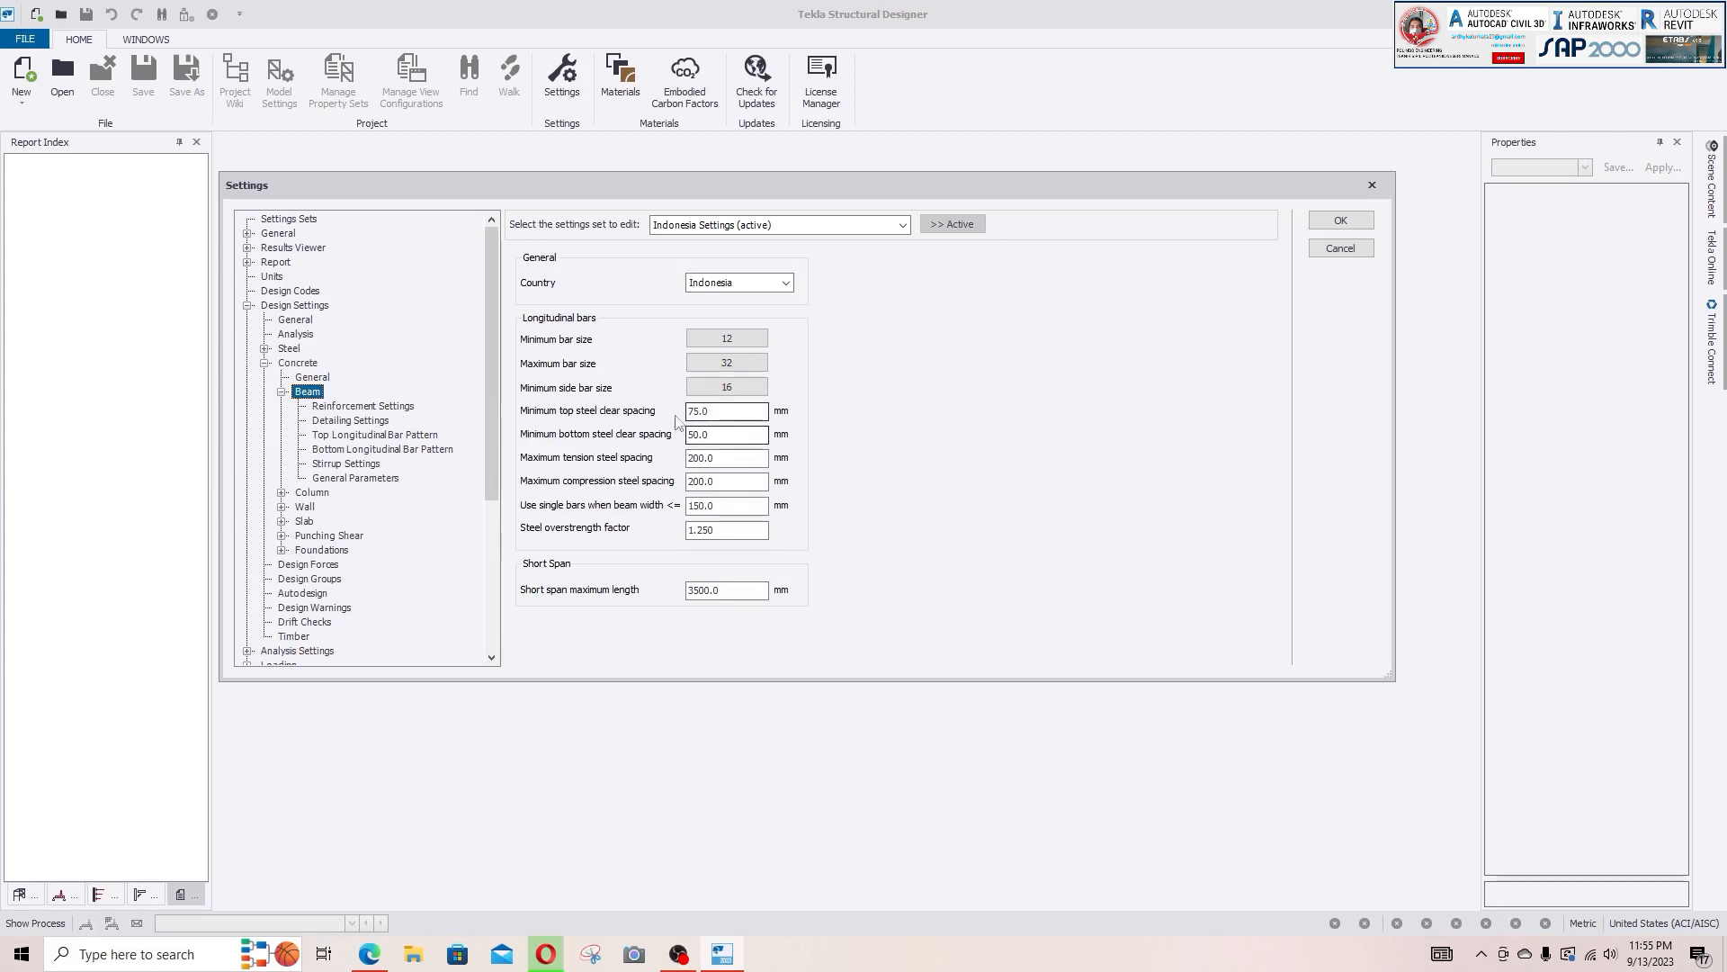
{"action": "left_click", "coordinate": [344, 464]}
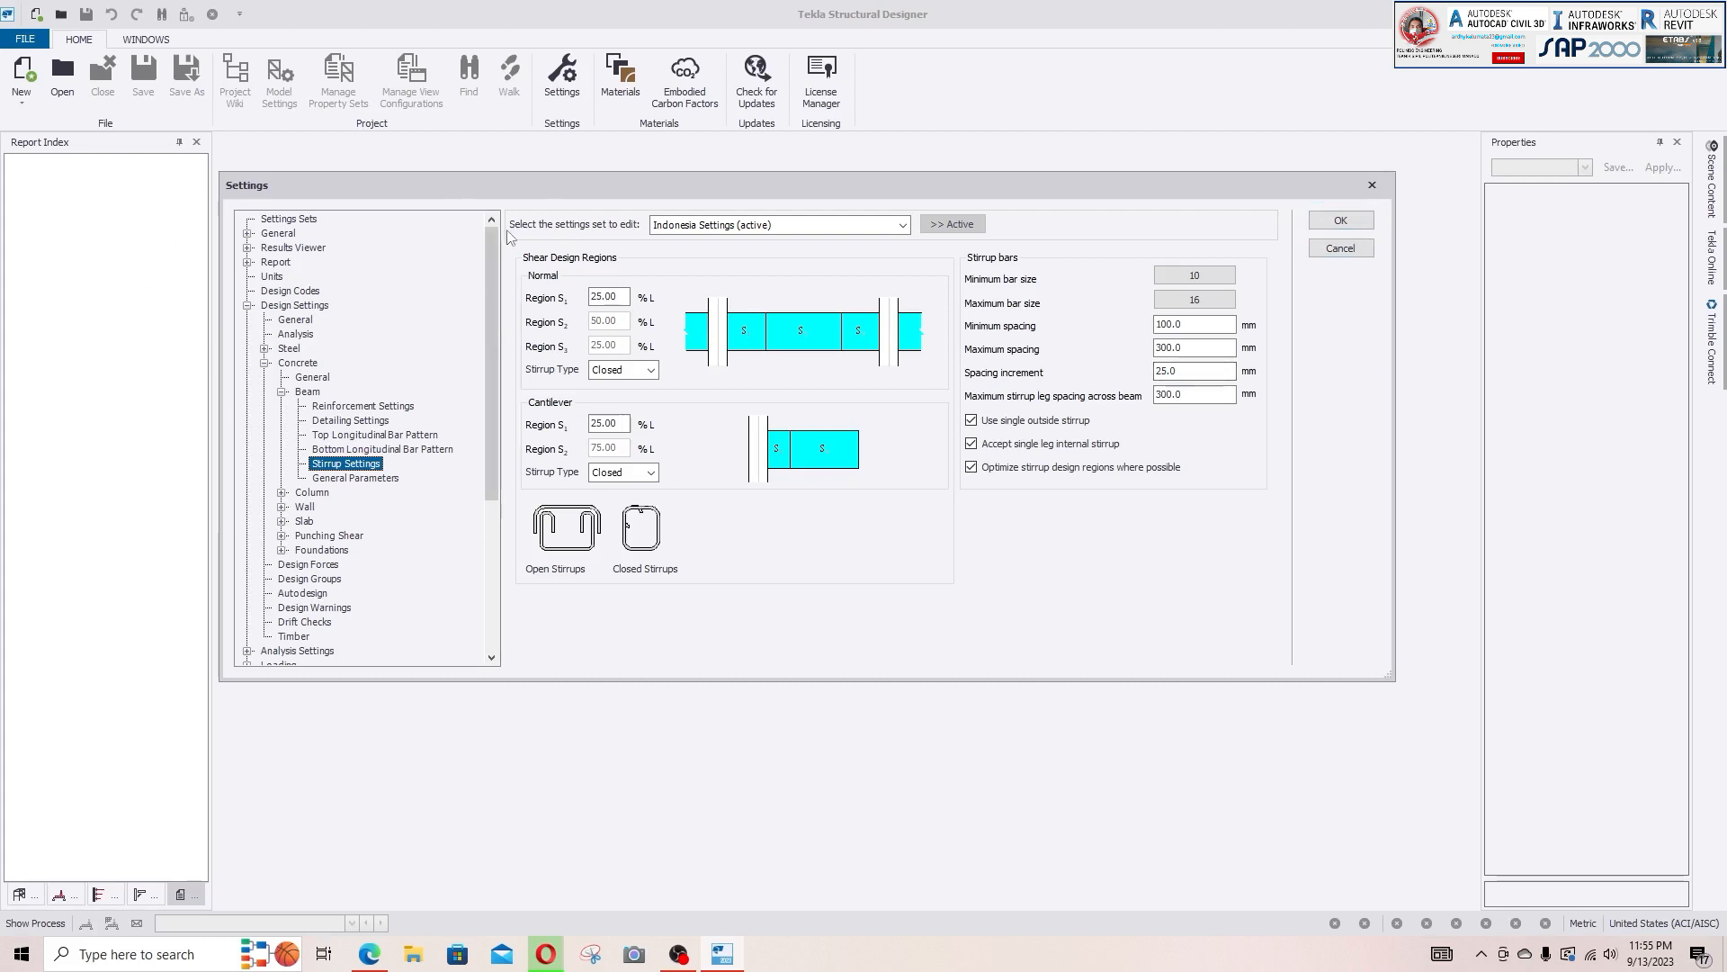
{"action": "left_click_drag", "start_coordinate": [572, 191], "coordinate": [574, 163]}
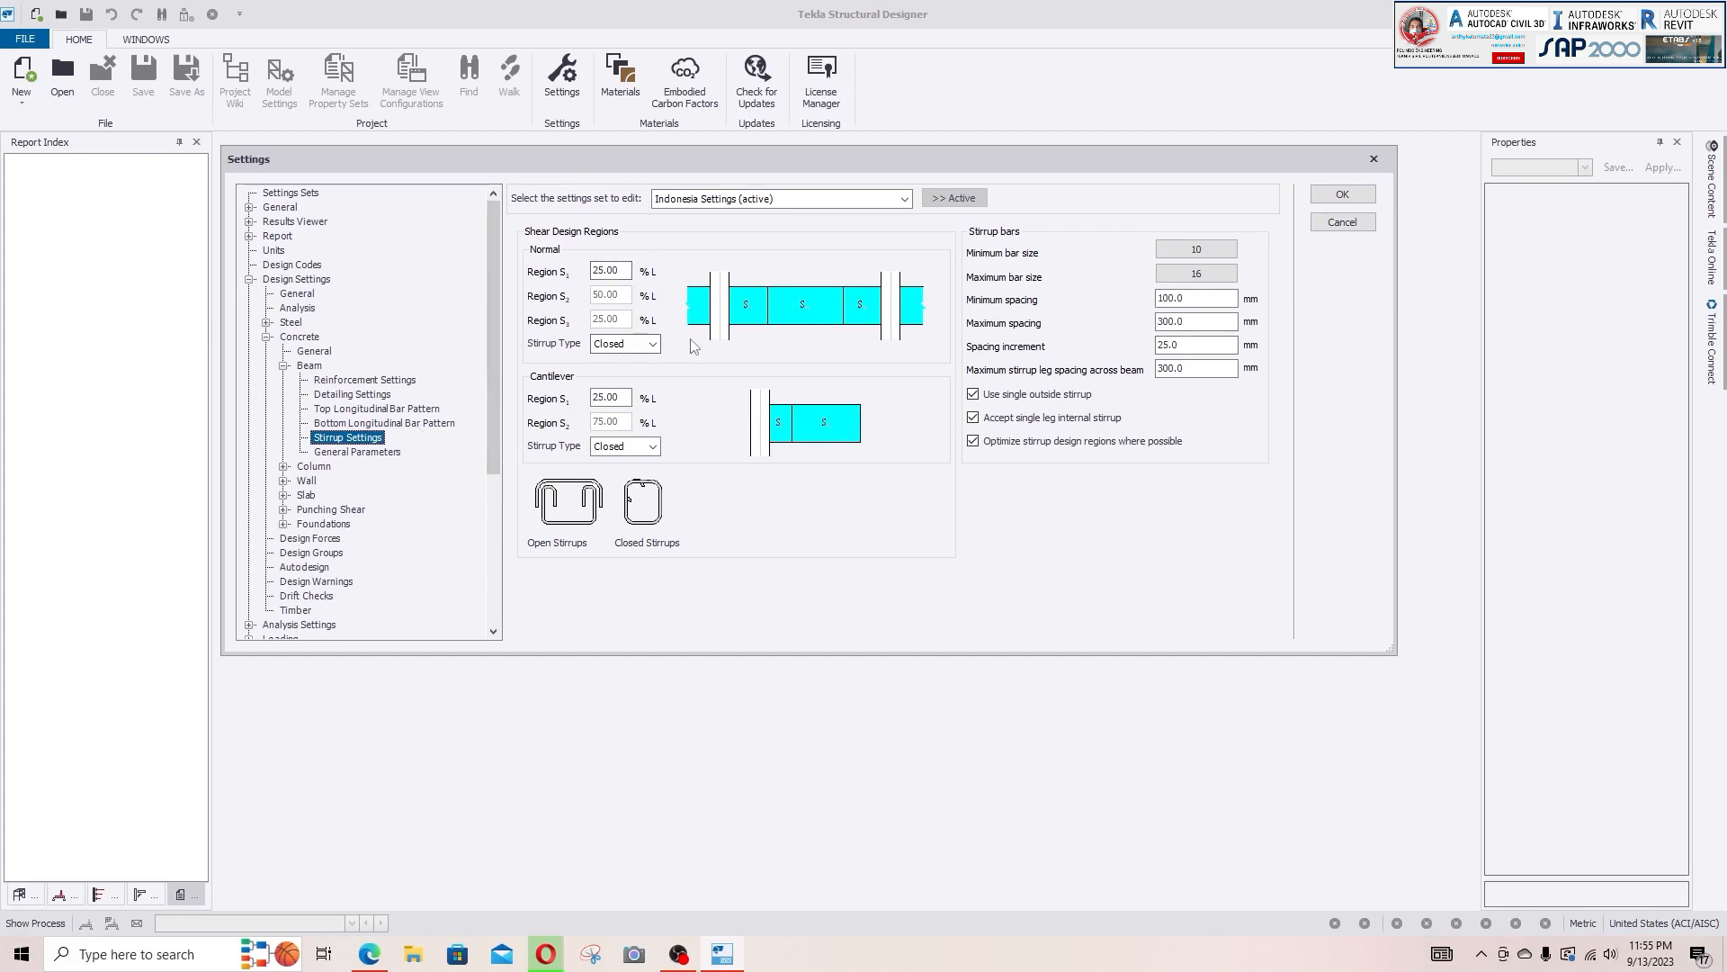
{"action": "left_click", "coordinate": [1362, 201]}
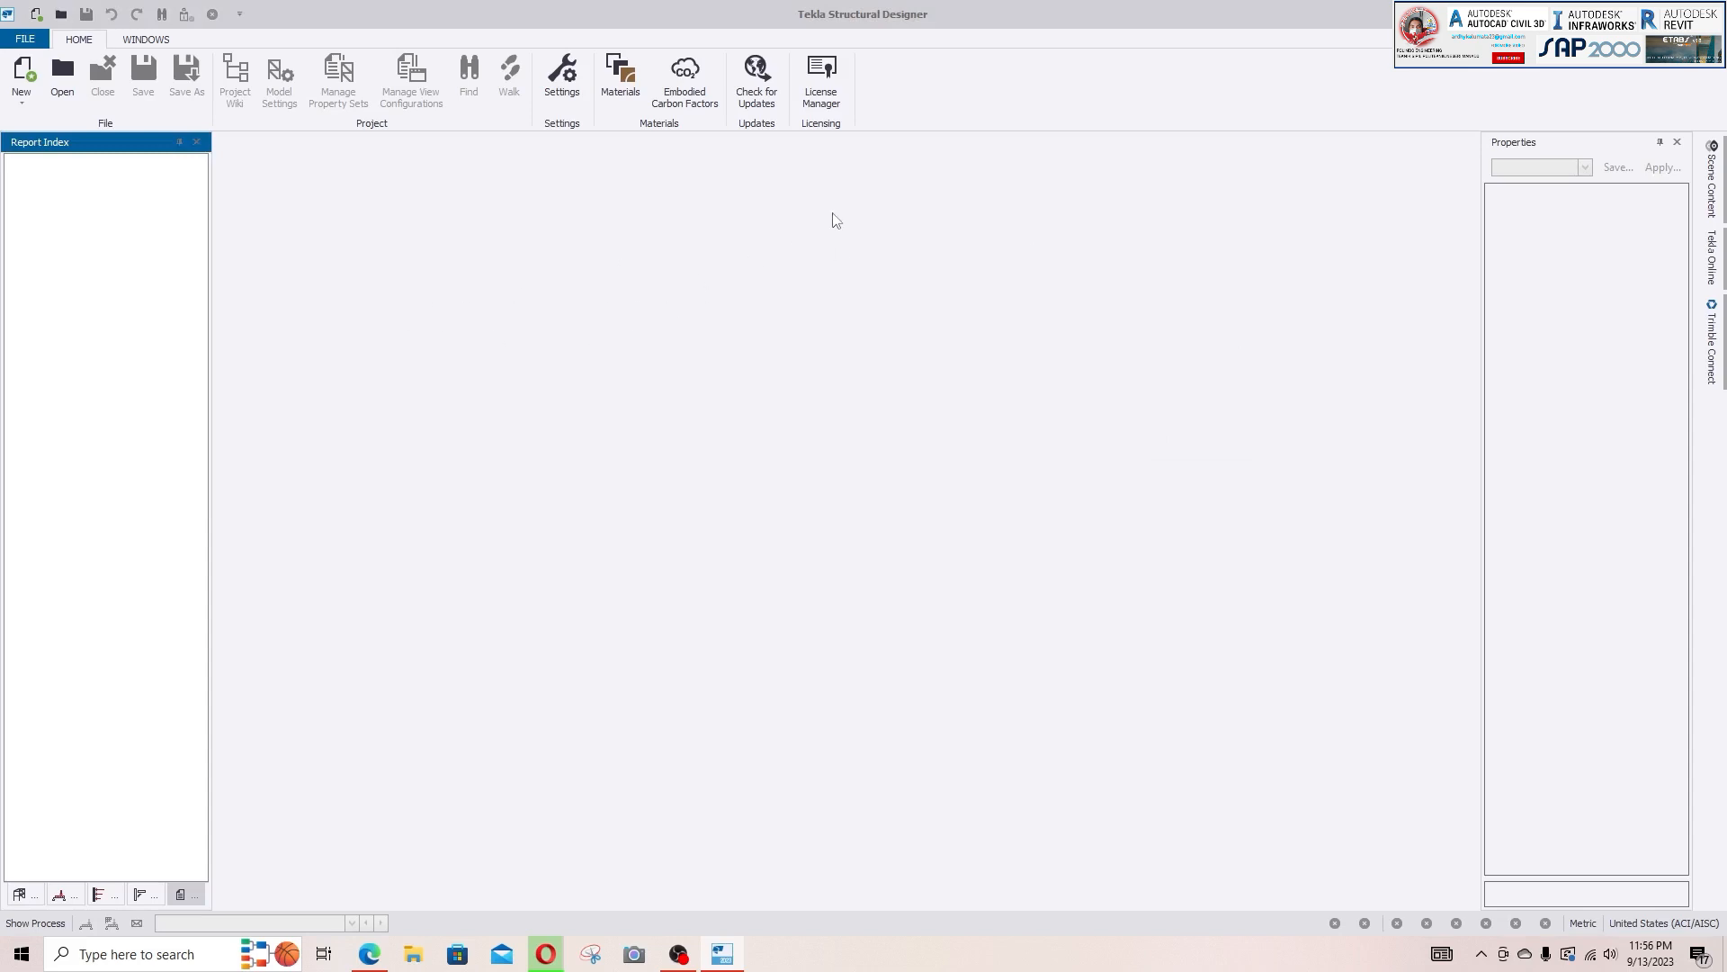
- Create a new project
{"action": "left_click", "coordinate": [22, 76]}
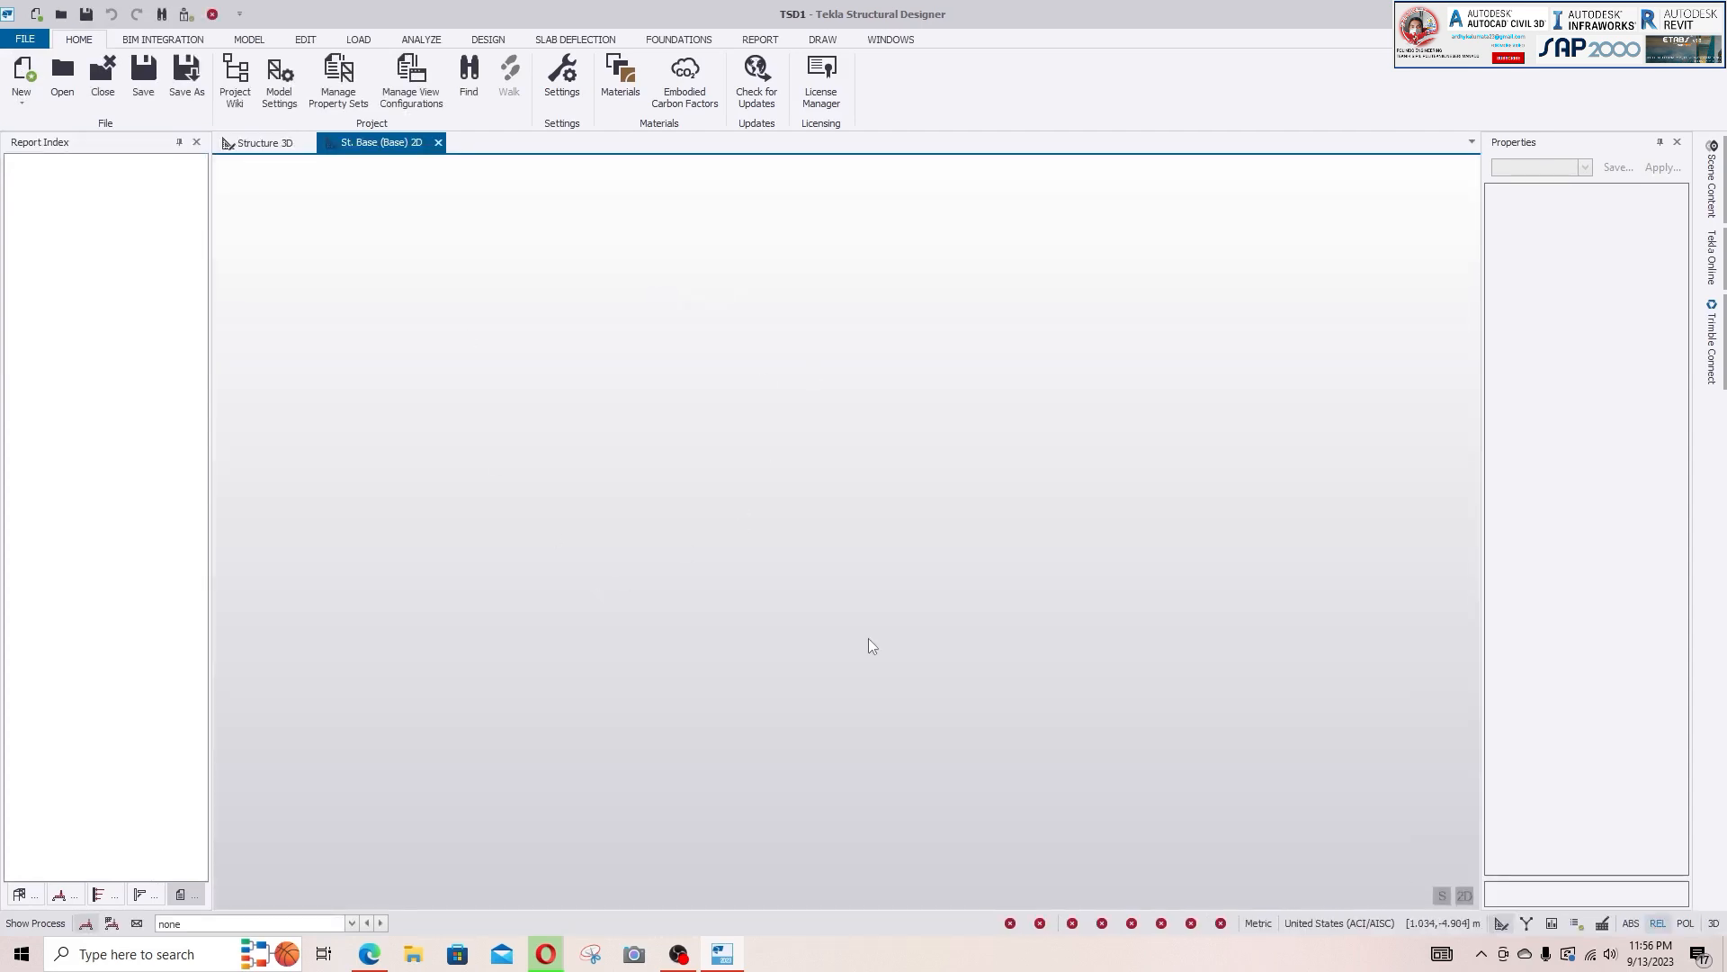
- Examine the empty Structure 3D and St. Base 2D views along with the available BIM integration and modelling tools
{"action": "left_click", "coordinate": [265, 143]}
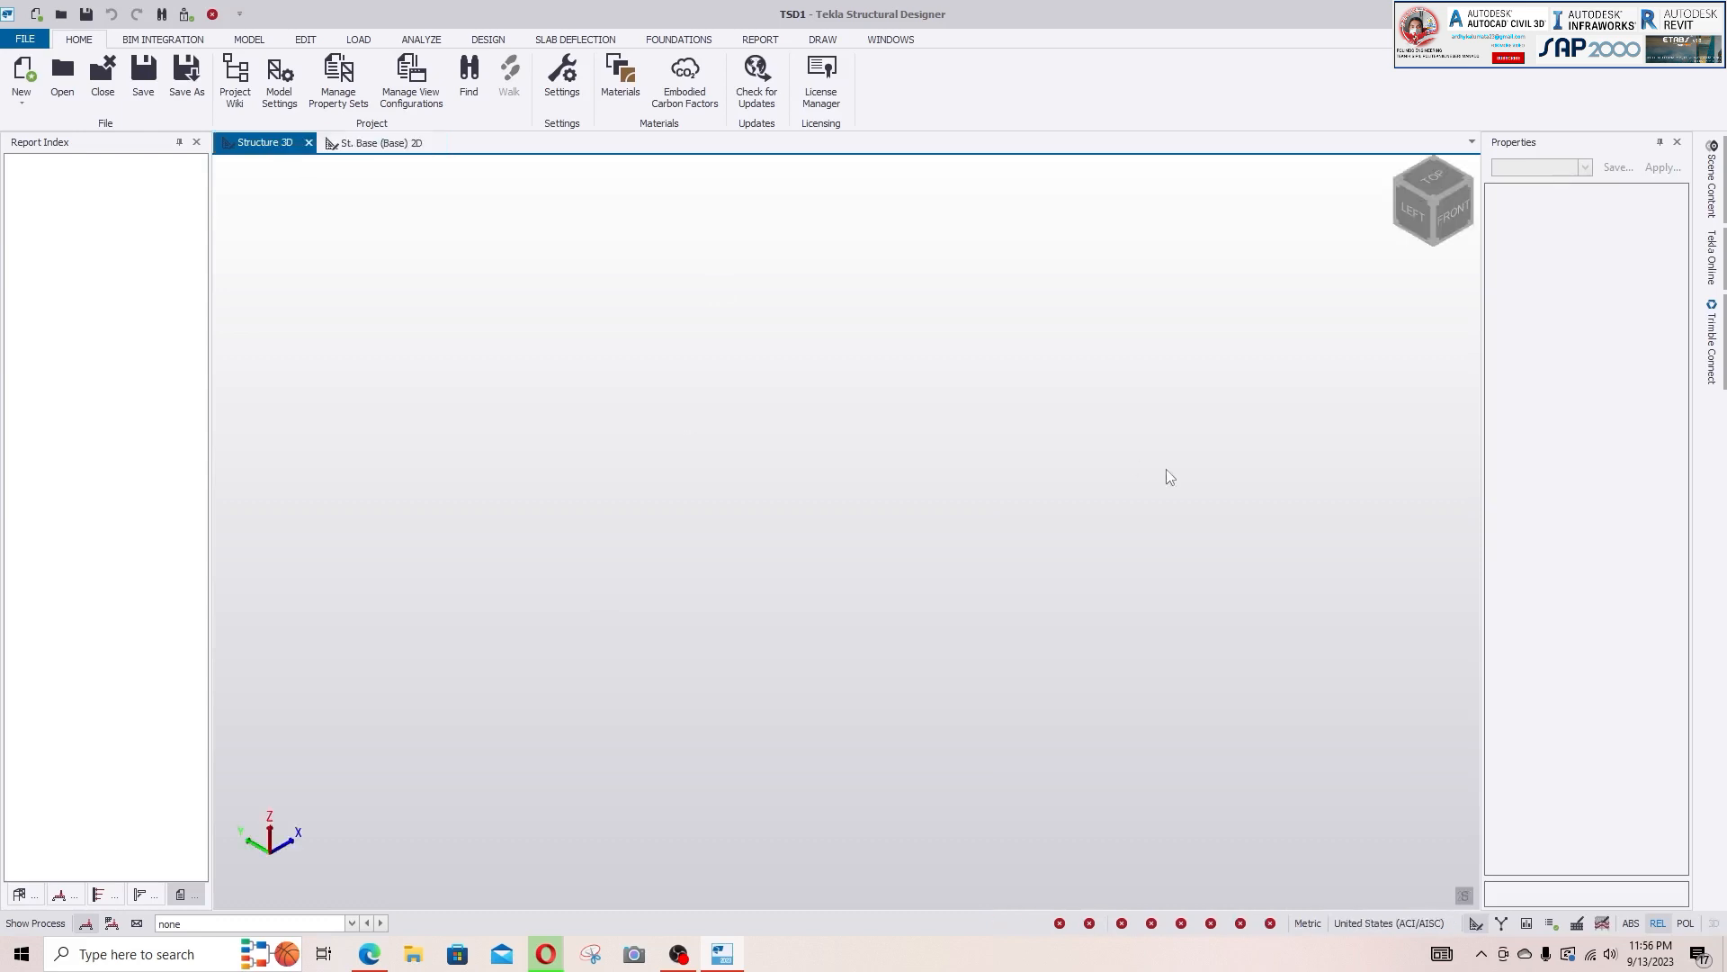
{"action": "middle_click_drag", "start_coordinate": [1166, 469], "coordinate": [926, 440]}
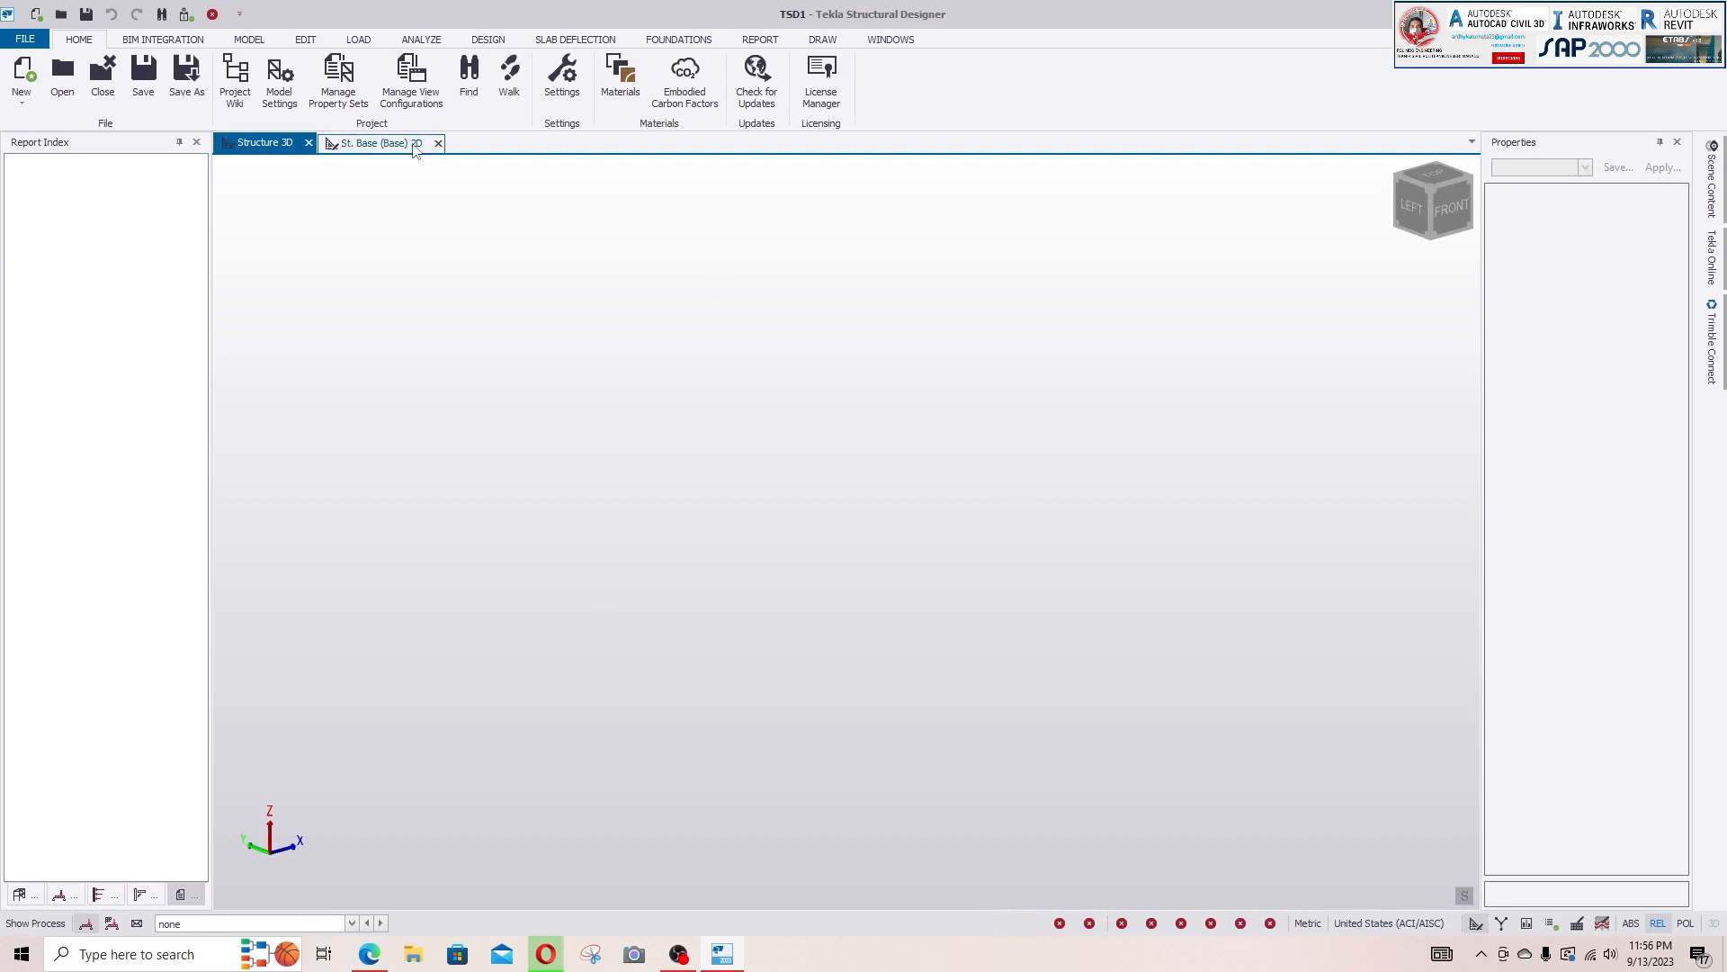
{"action": "left_click", "coordinate": [414, 144]}
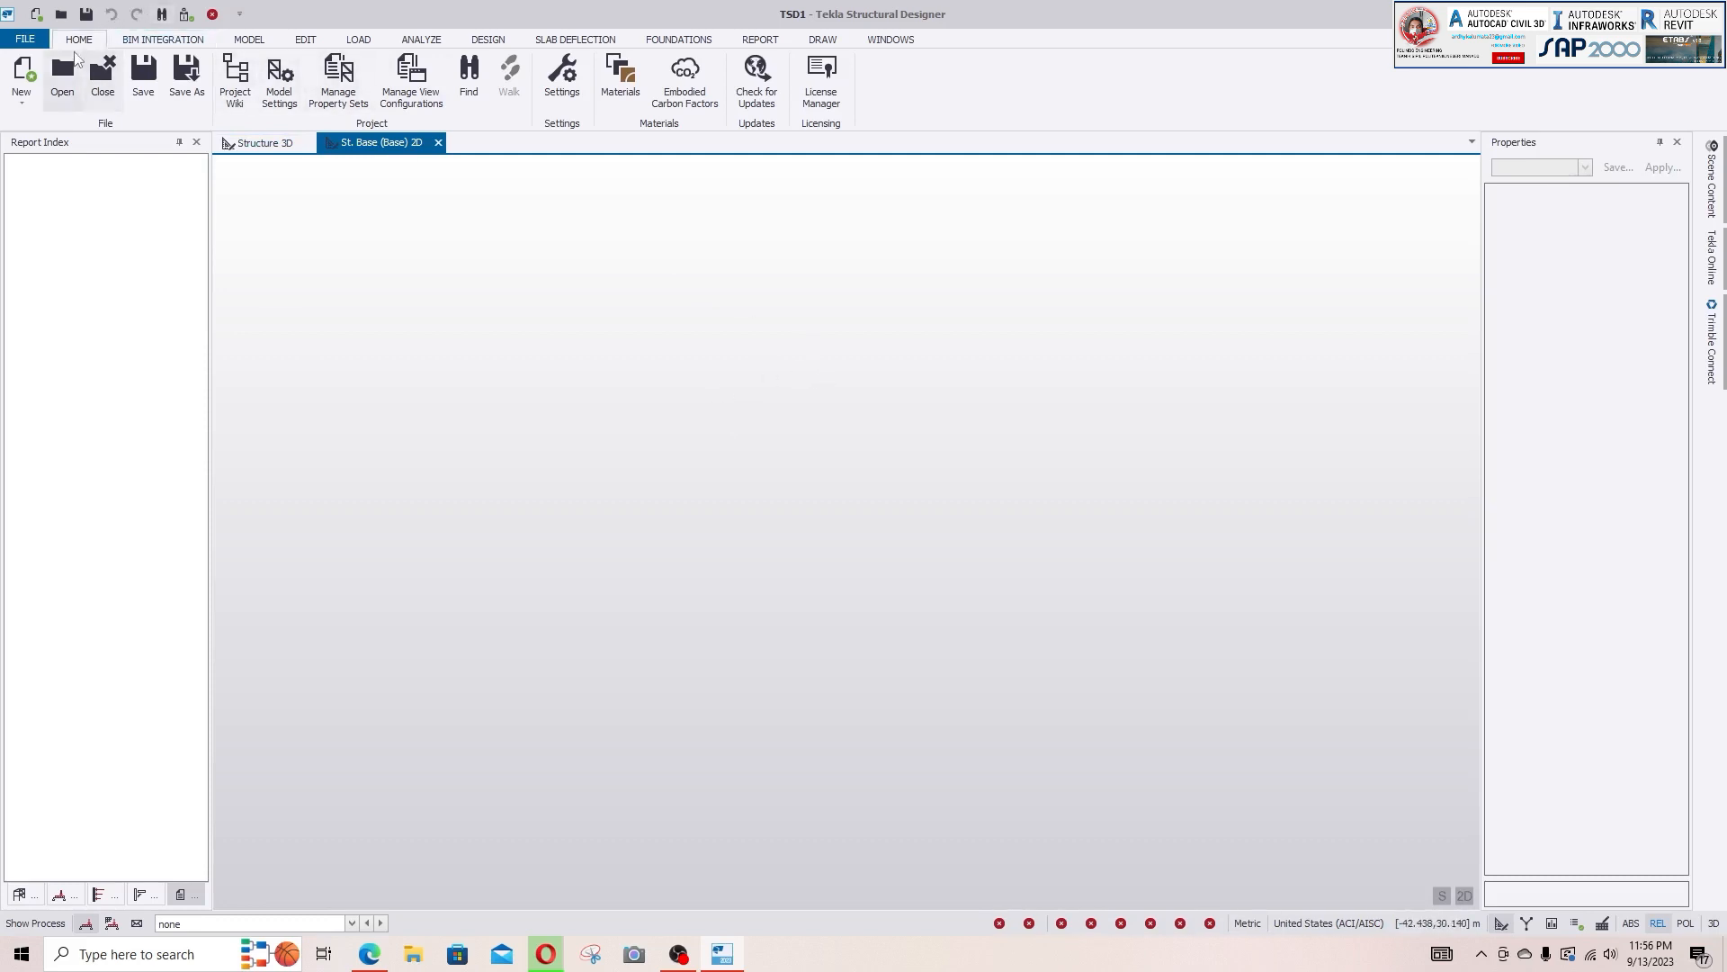
{"action": "left_click", "coordinate": [250, 40]}
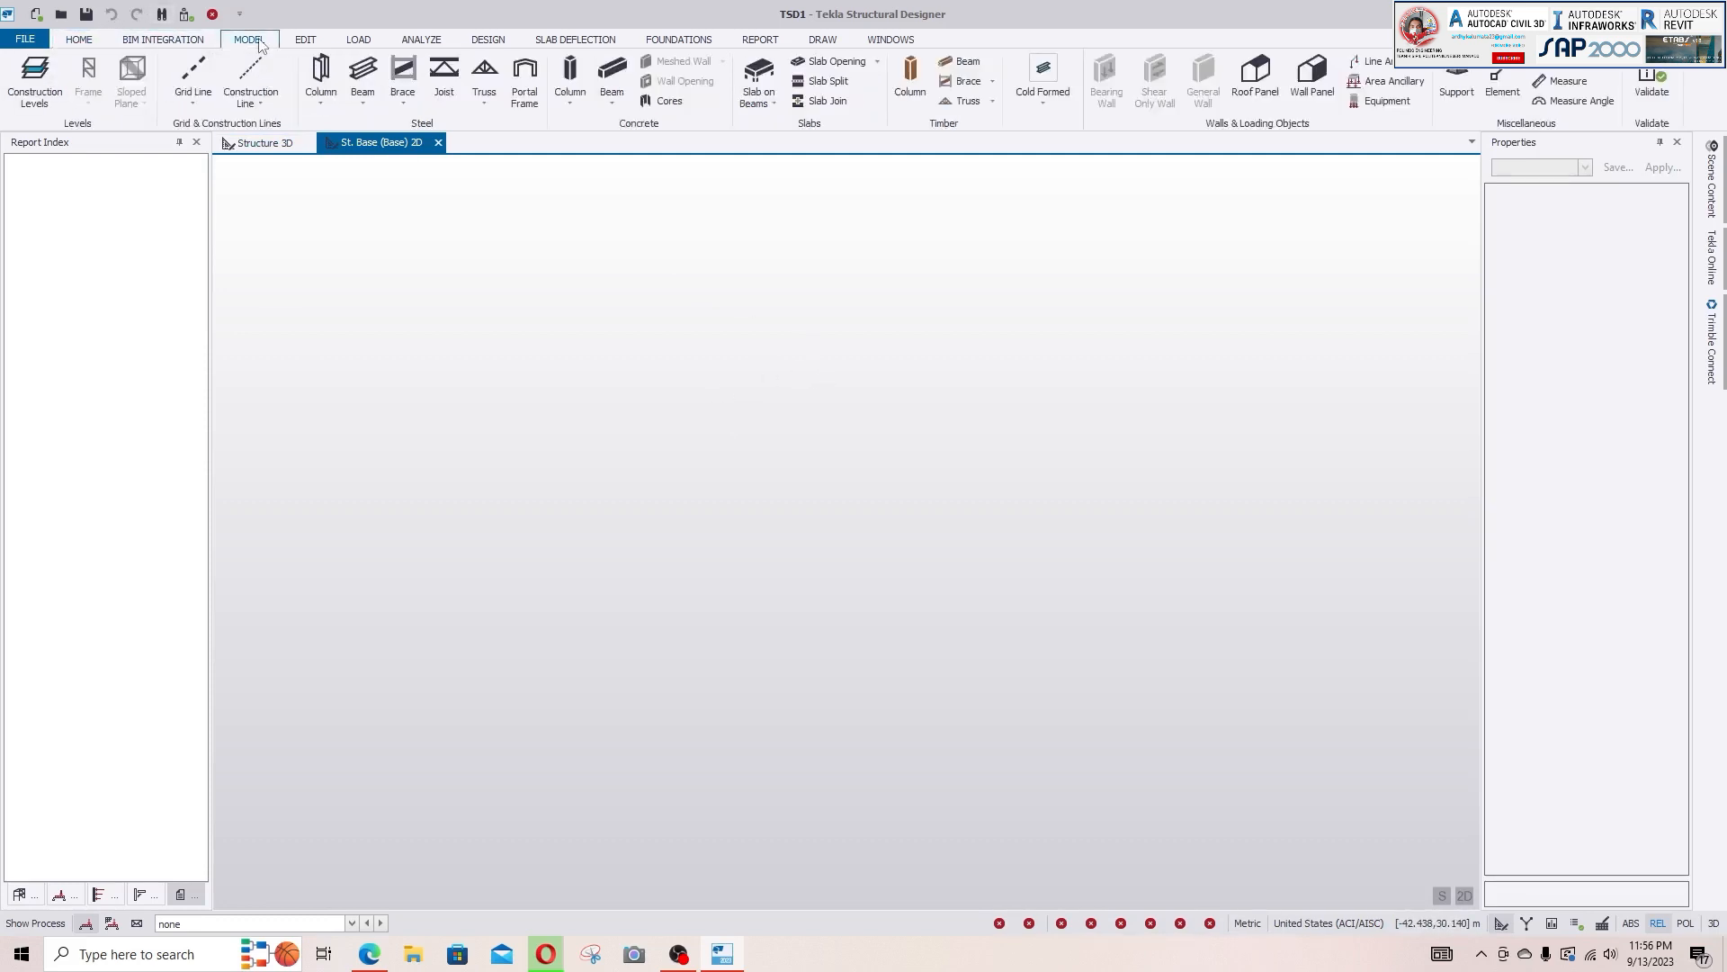
{"action": "left_click", "coordinate": [182, 40]}
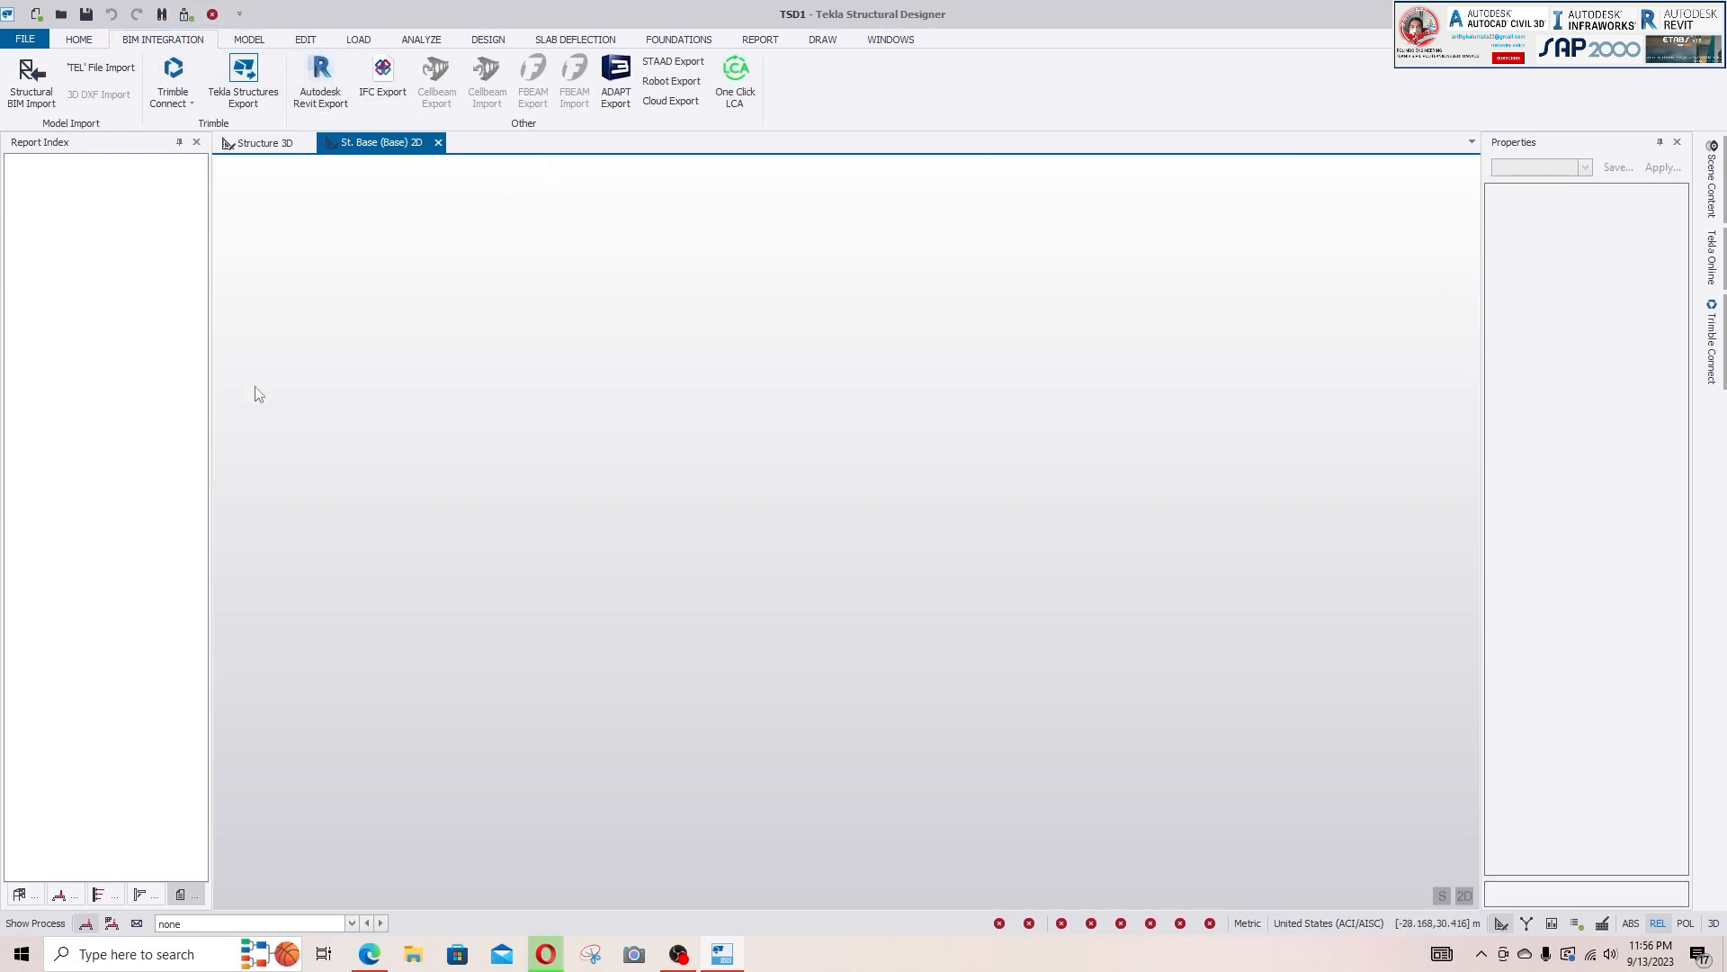
{"action": "left_click", "coordinate": [317, 98]}
{"action": "left_click", "coordinate": [249, 40]}
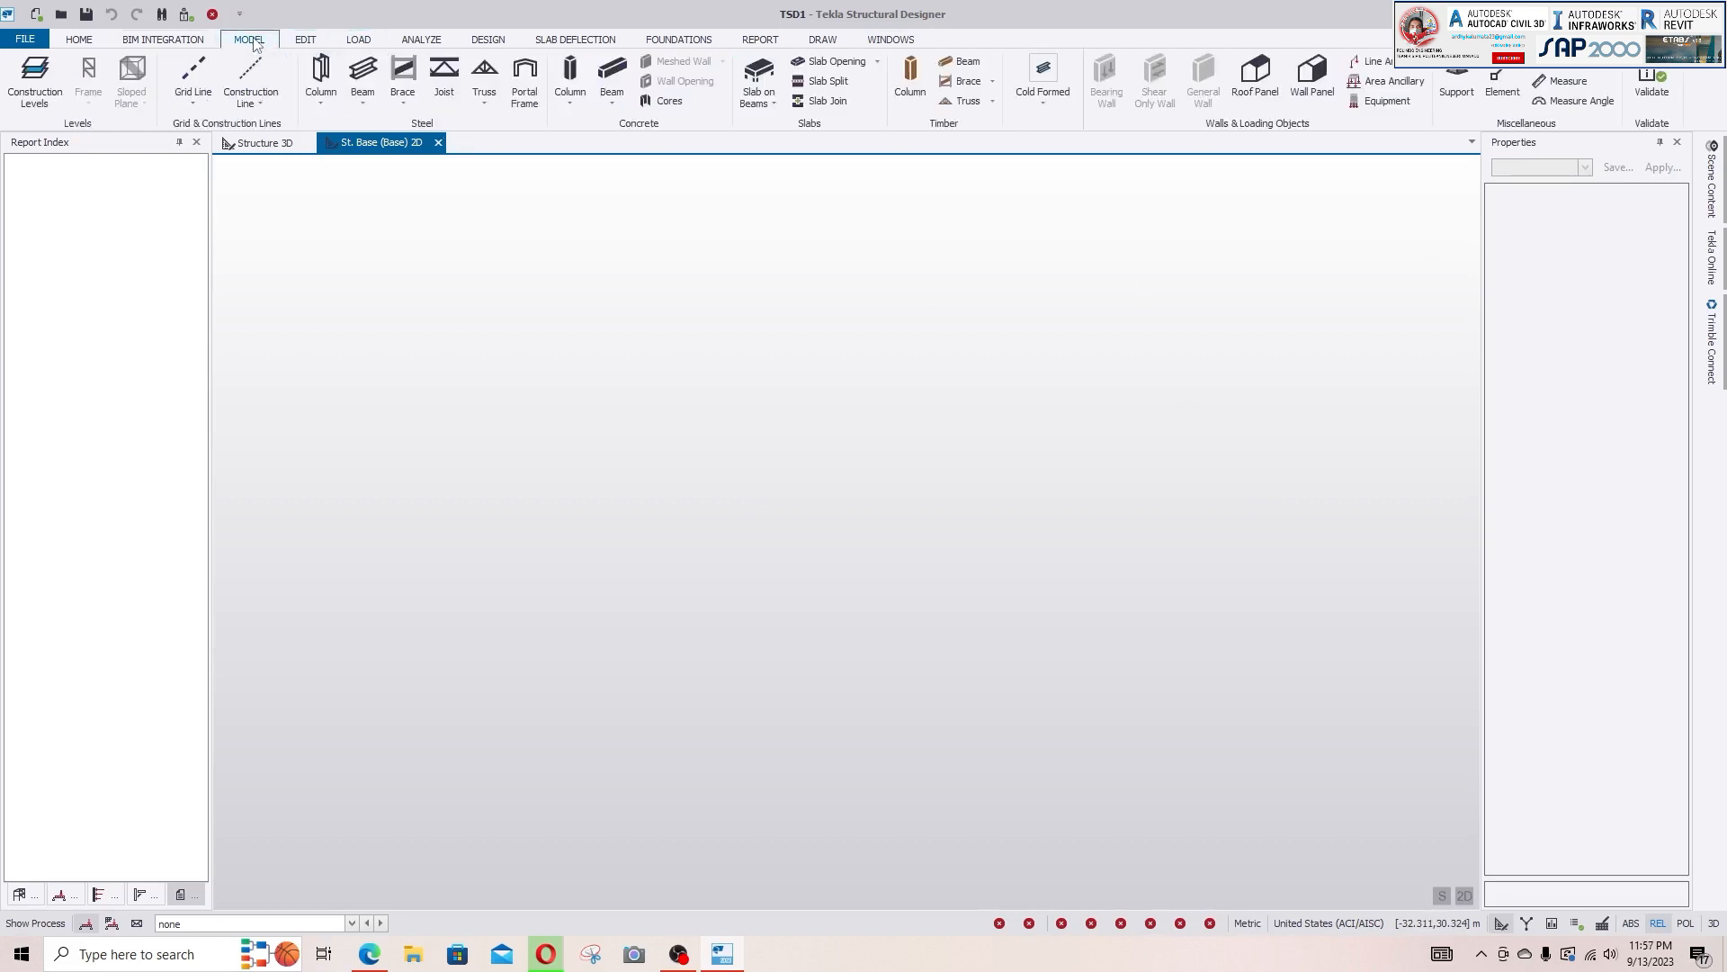
{"action": "left_click", "coordinate": [322, 79]}
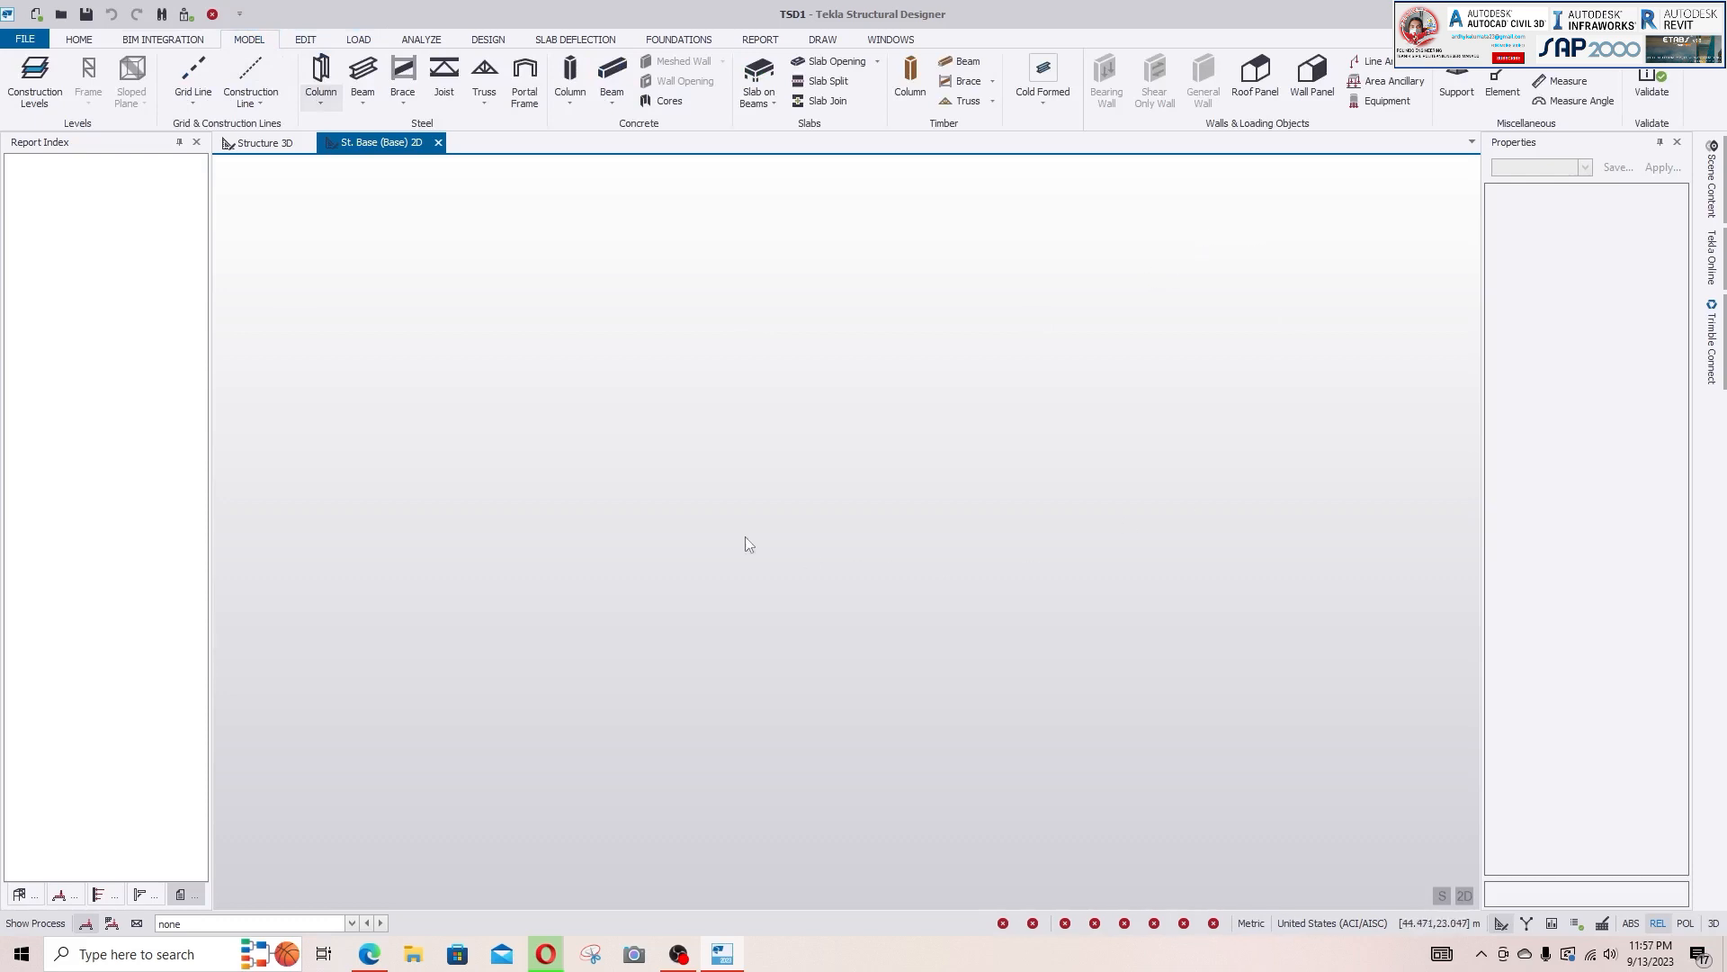
- Start a rectangular grid with the wizard, keeping the name AG 1 and the St. Base level, and proceed to the line generation settings
{"action": "left_click", "coordinate": [189, 103]}
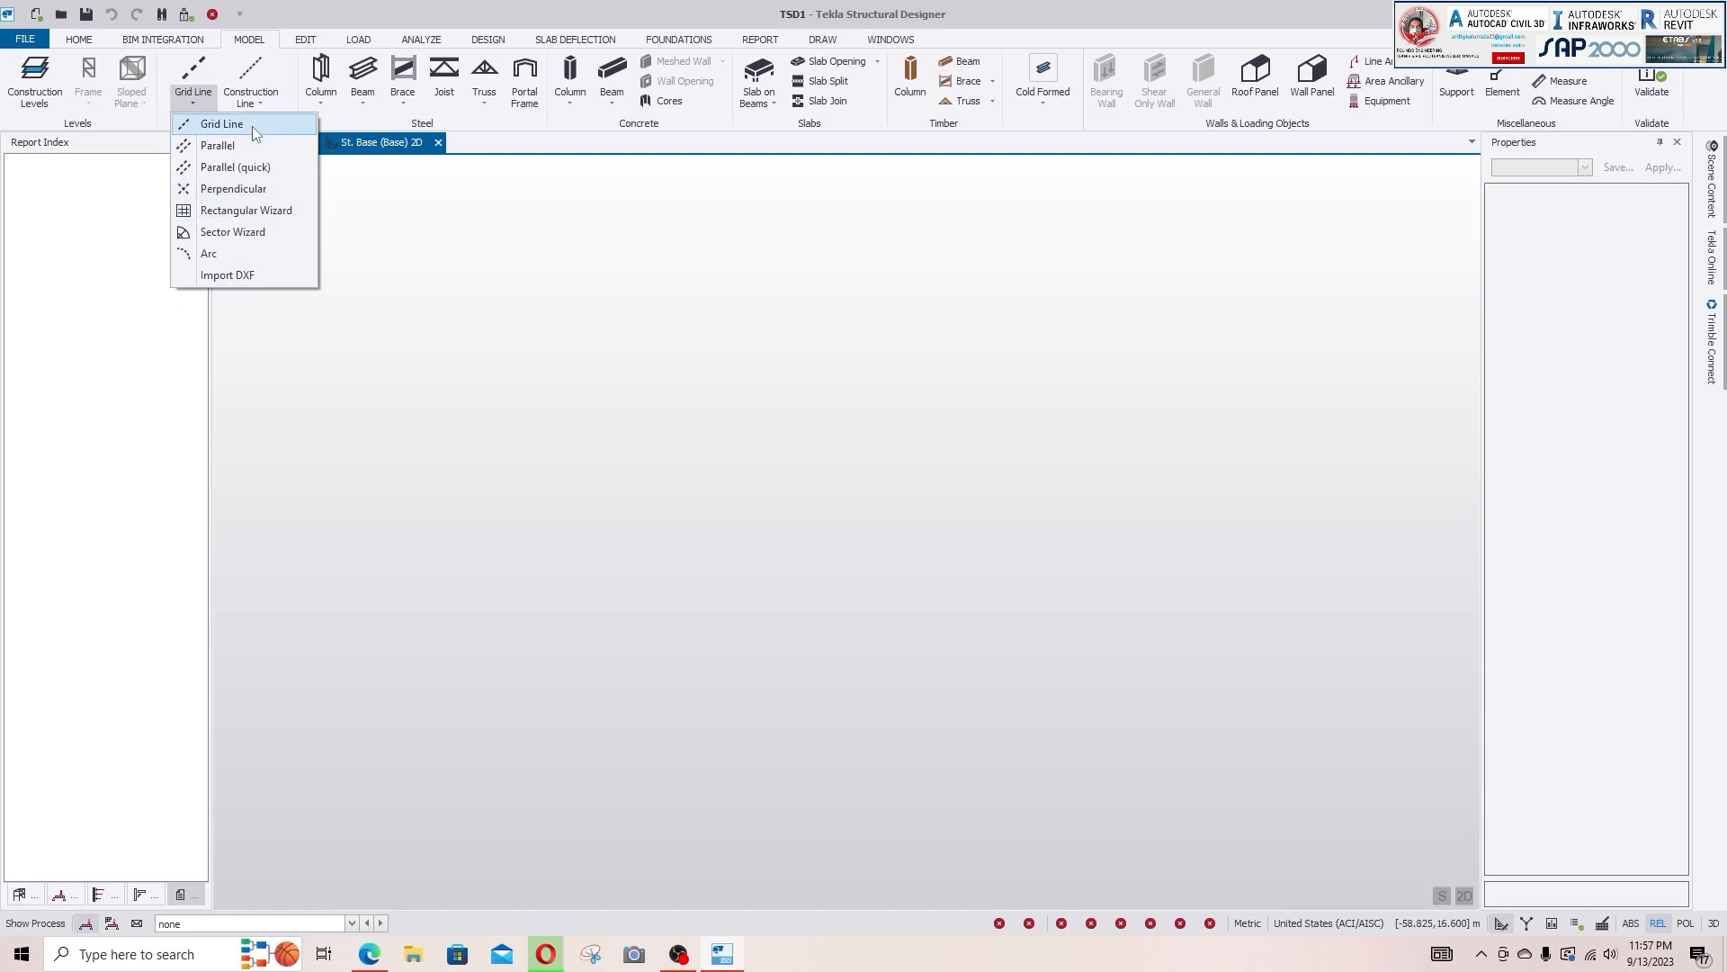
{"action": "left_click", "coordinate": [246, 211]}
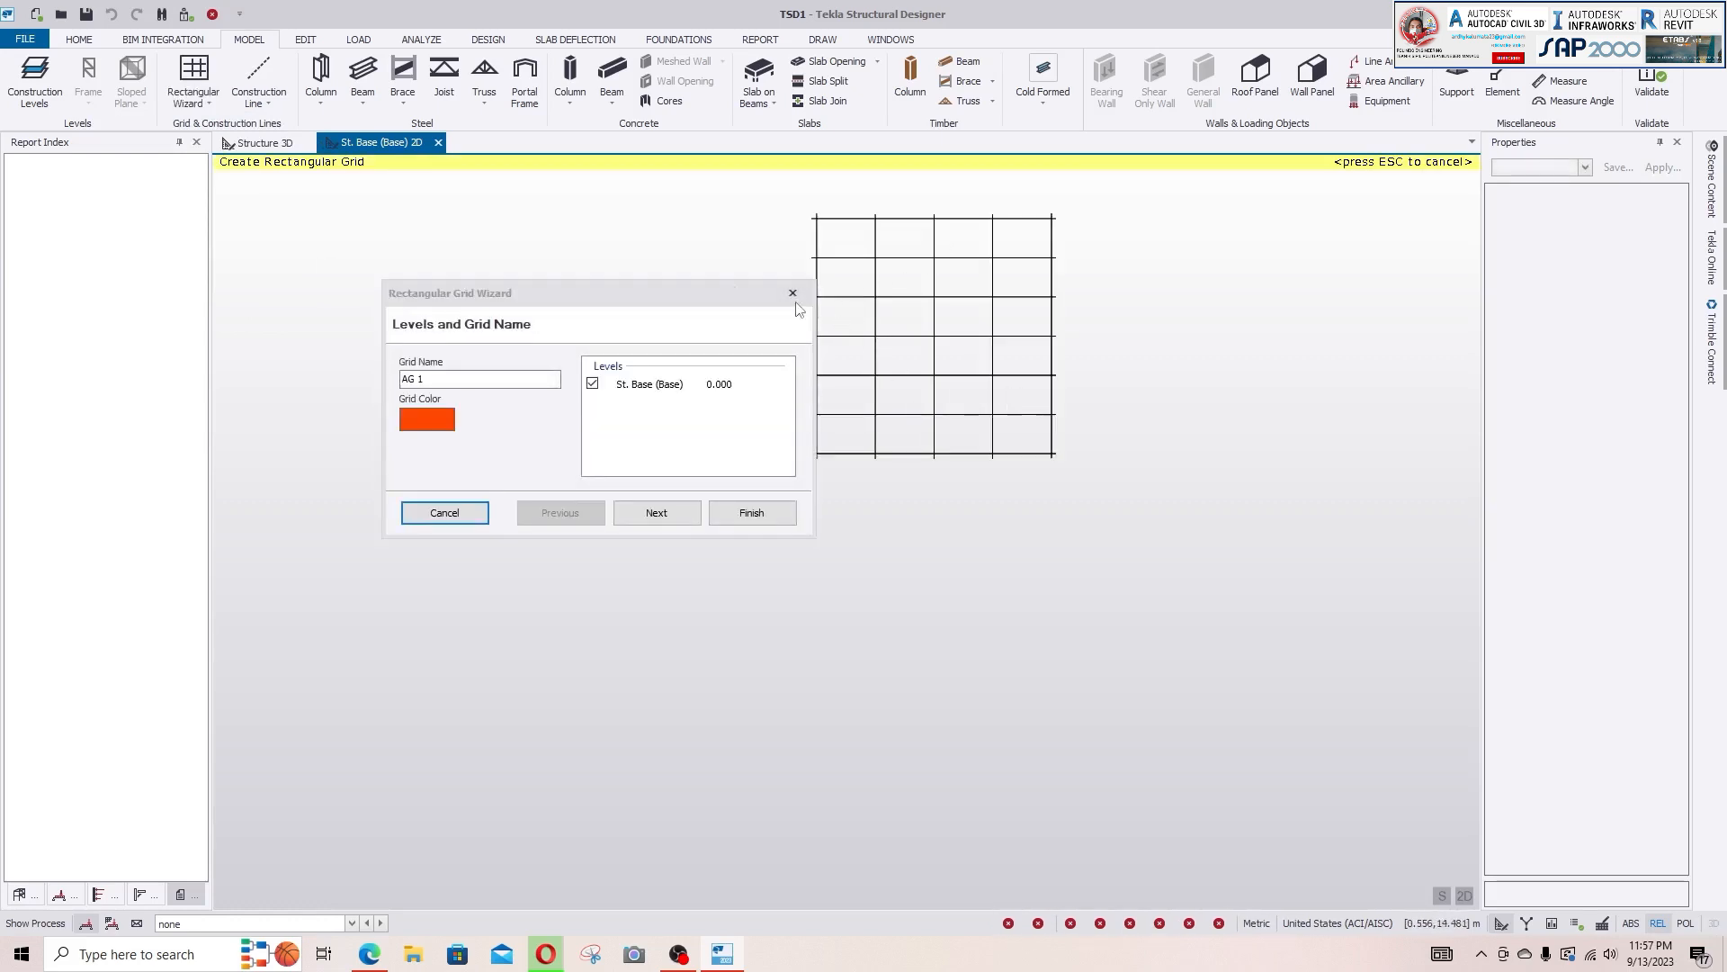
{"action": "left_click_drag", "start_coordinate": [699, 306], "coordinate": [576, 235]}
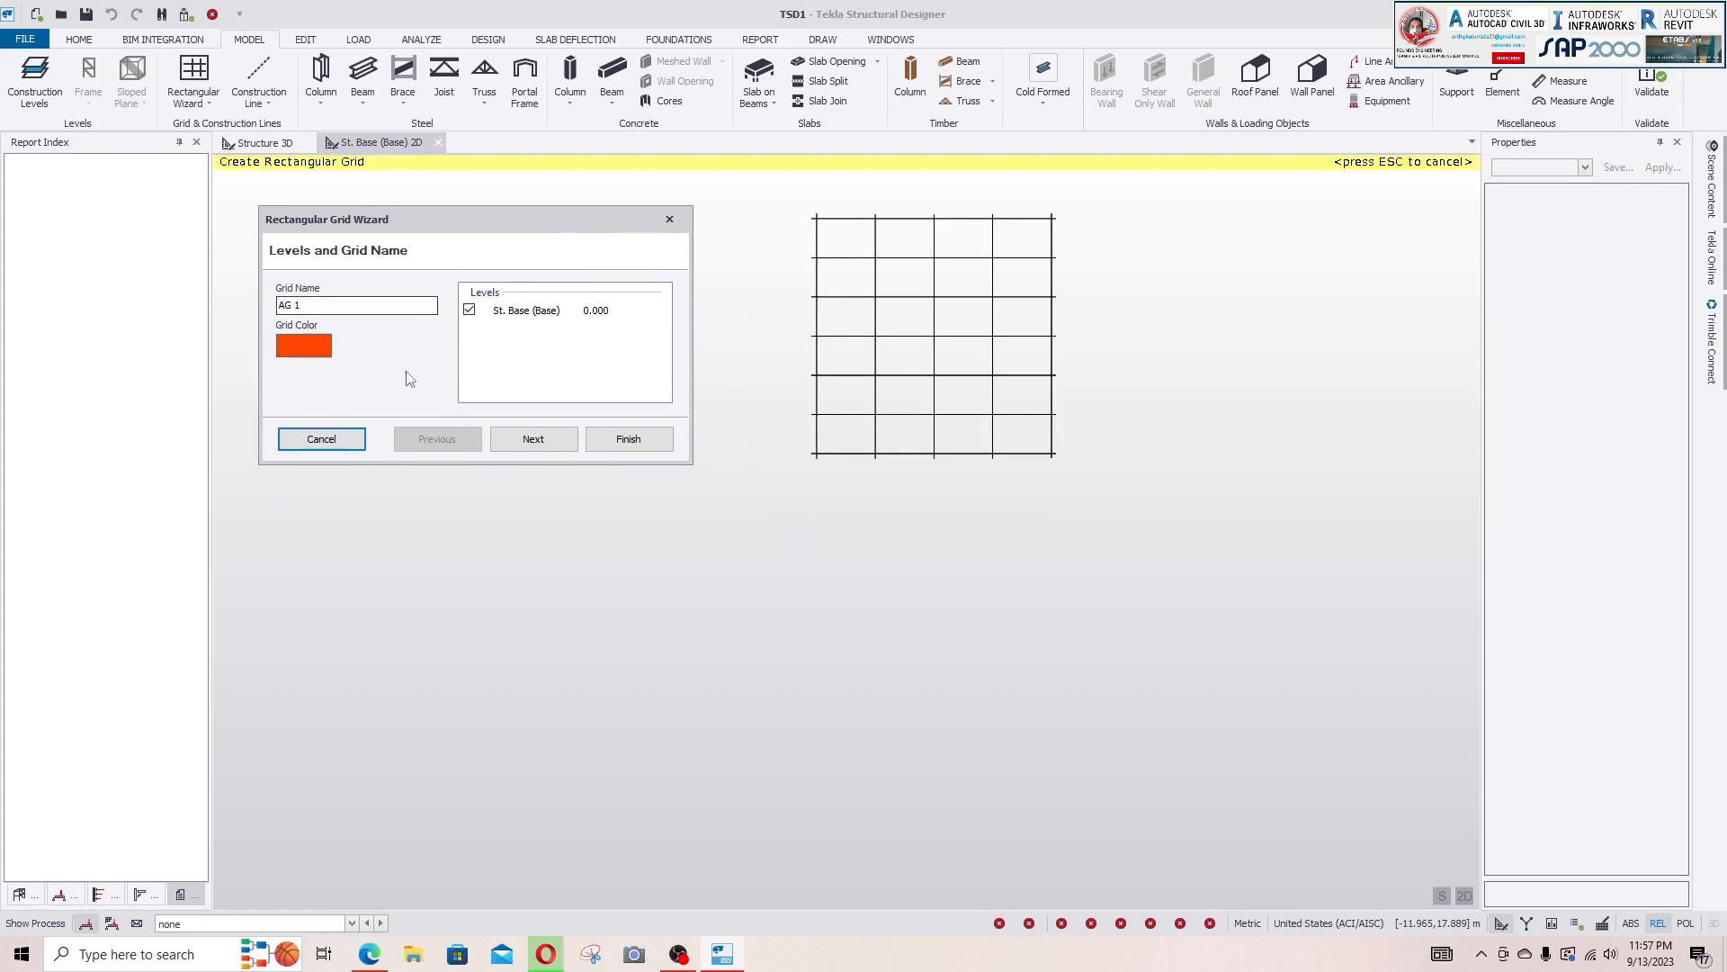
{"action": "left_click", "coordinate": [549, 443]}
{"action": "left_click", "coordinate": [542, 441]}
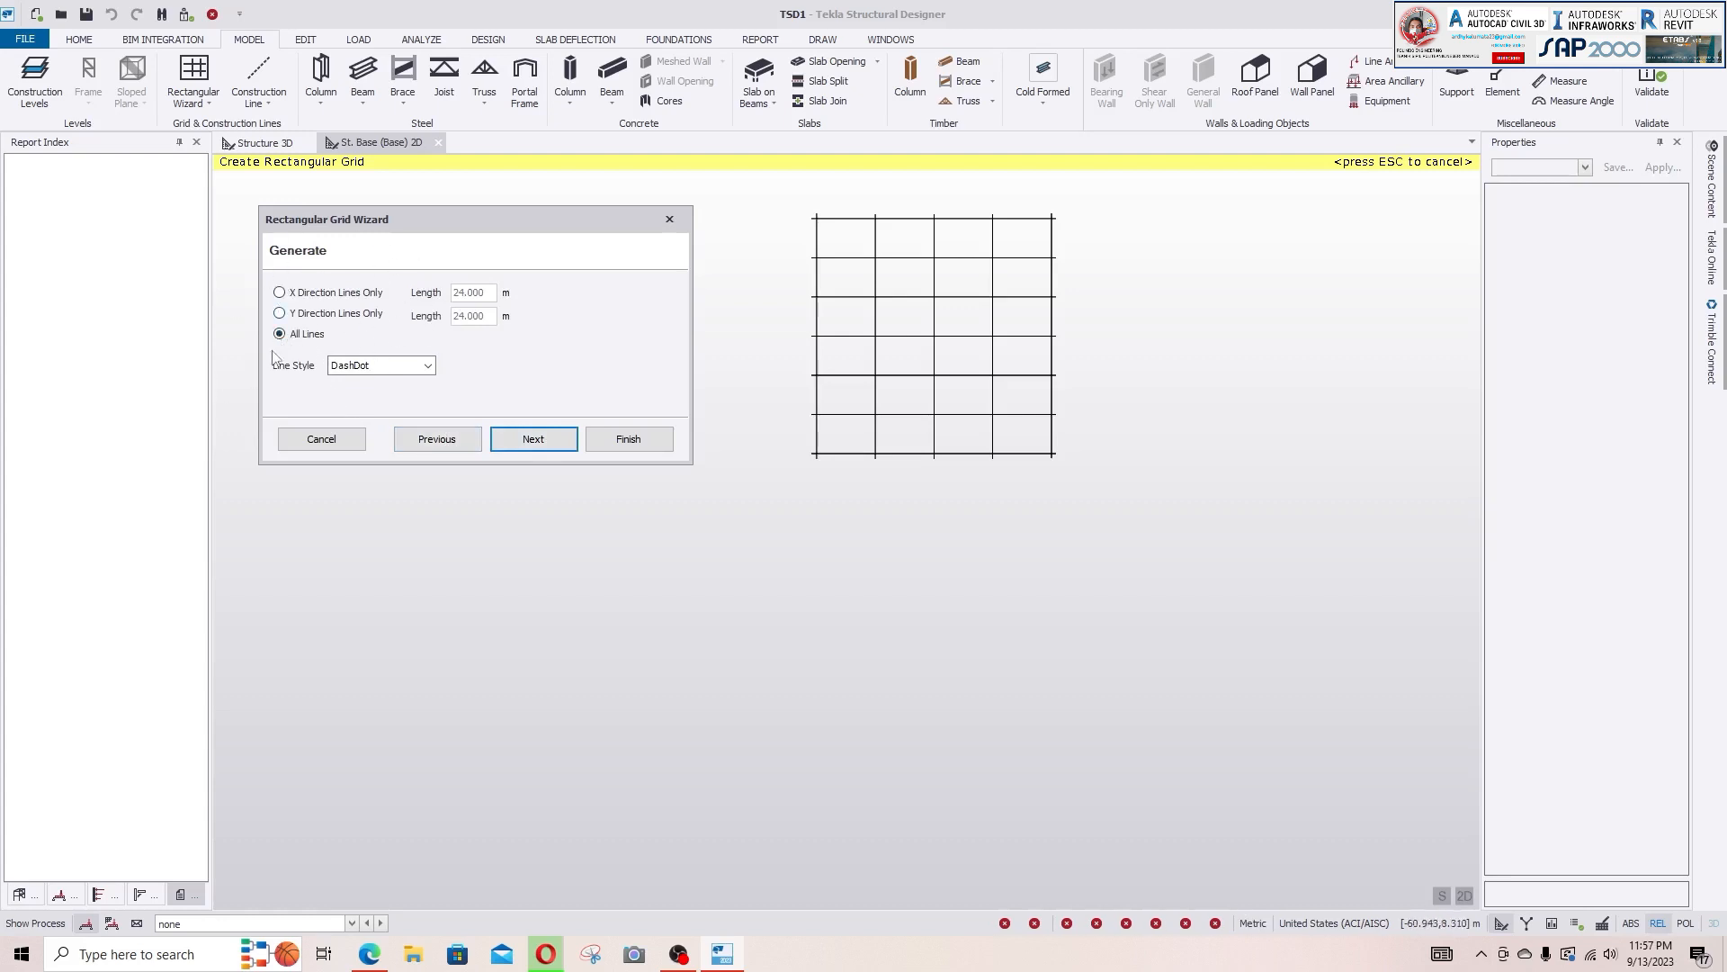
- Try the Solid and Dash line styles and single-direction lines for the grid, and return to DashDot and All Lines
{"action": "scroll", "coordinate": [1032, 308], "scroll_direction": "up", "scroll_amount": 3}
{"action": "middle_click_drag", "start_coordinate": [959, 337], "coordinate": [1027, 487]}
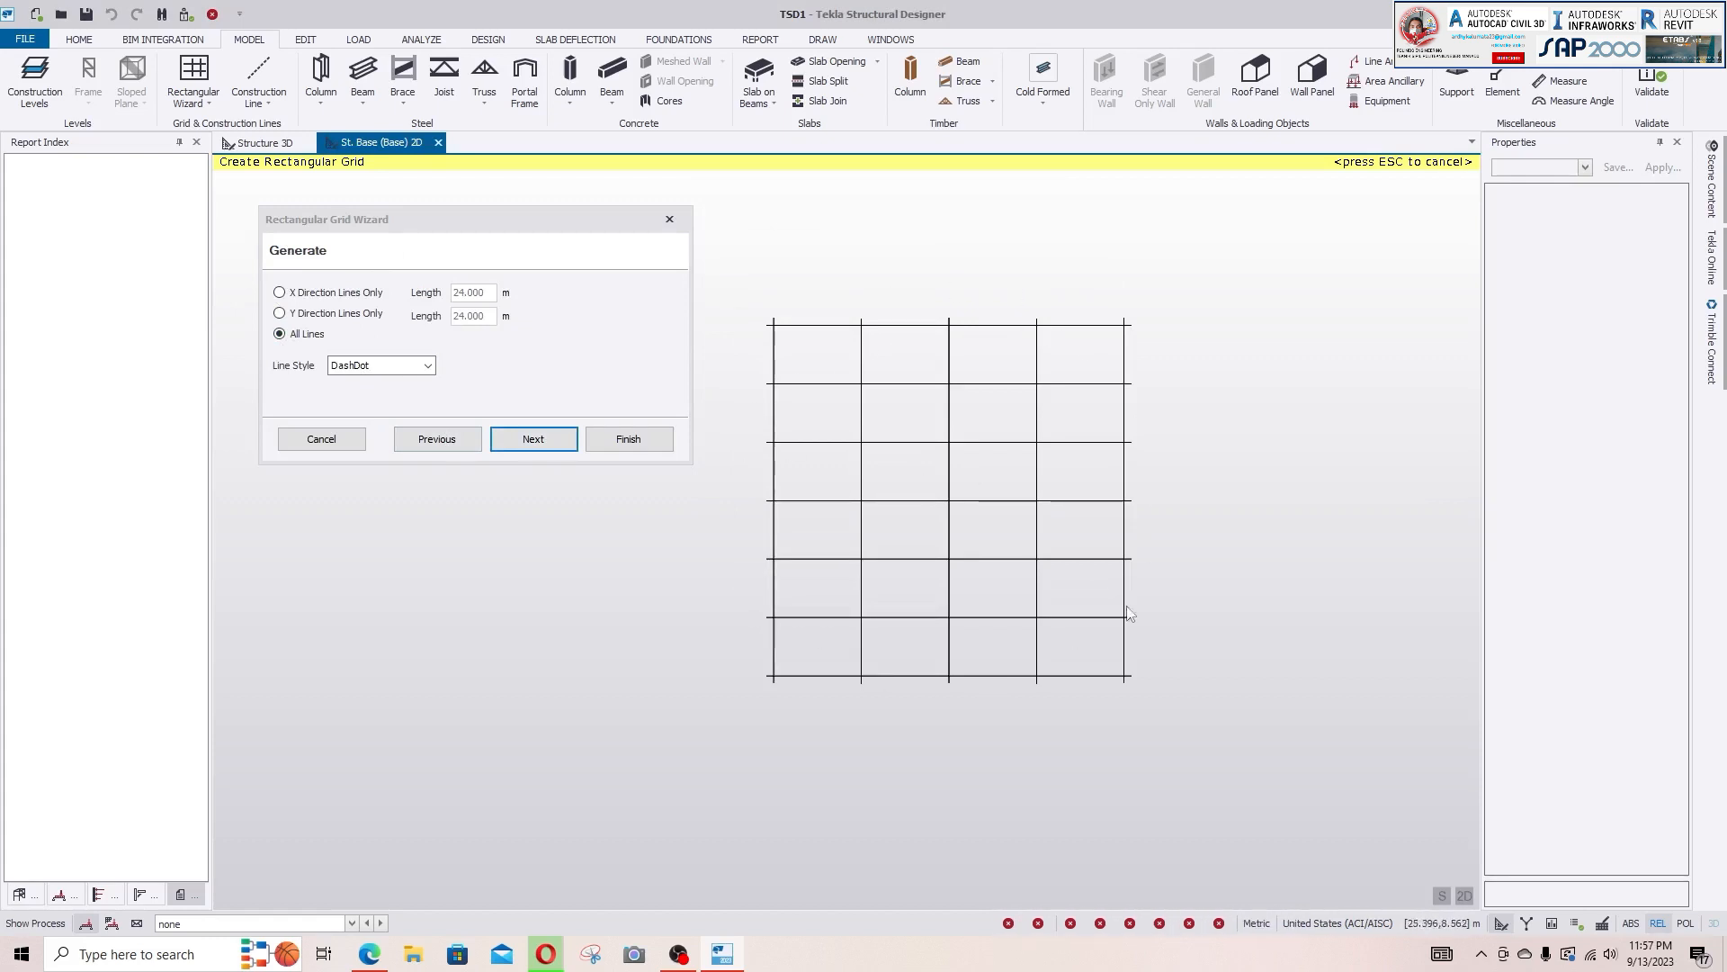
{"action": "left_click", "coordinate": [421, 370]}
{"action": "left_click", "coordinate": [377, 385]}
{"action": "left_click", "coordinate": [383, 370]}
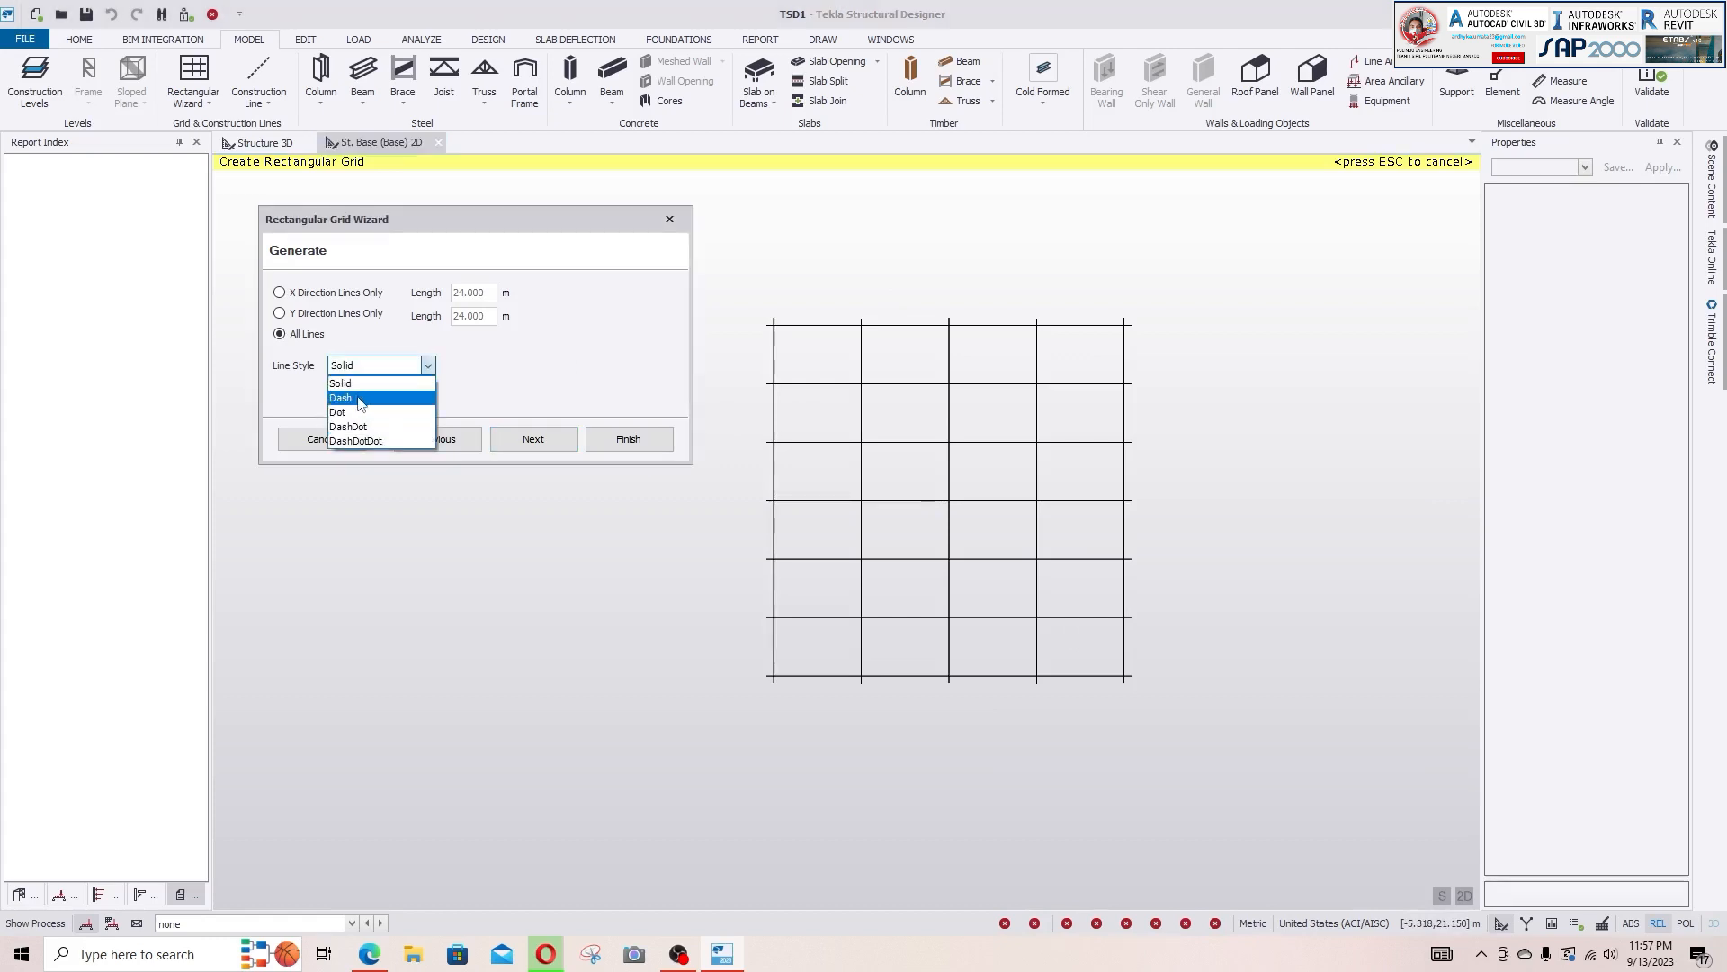
{"action": "left_click", "coordinate": [357, 397]}
{"action": "left_click", "coordinate": [368, 369]}
{"action": "left_click", "coordinate": [354, 423]}
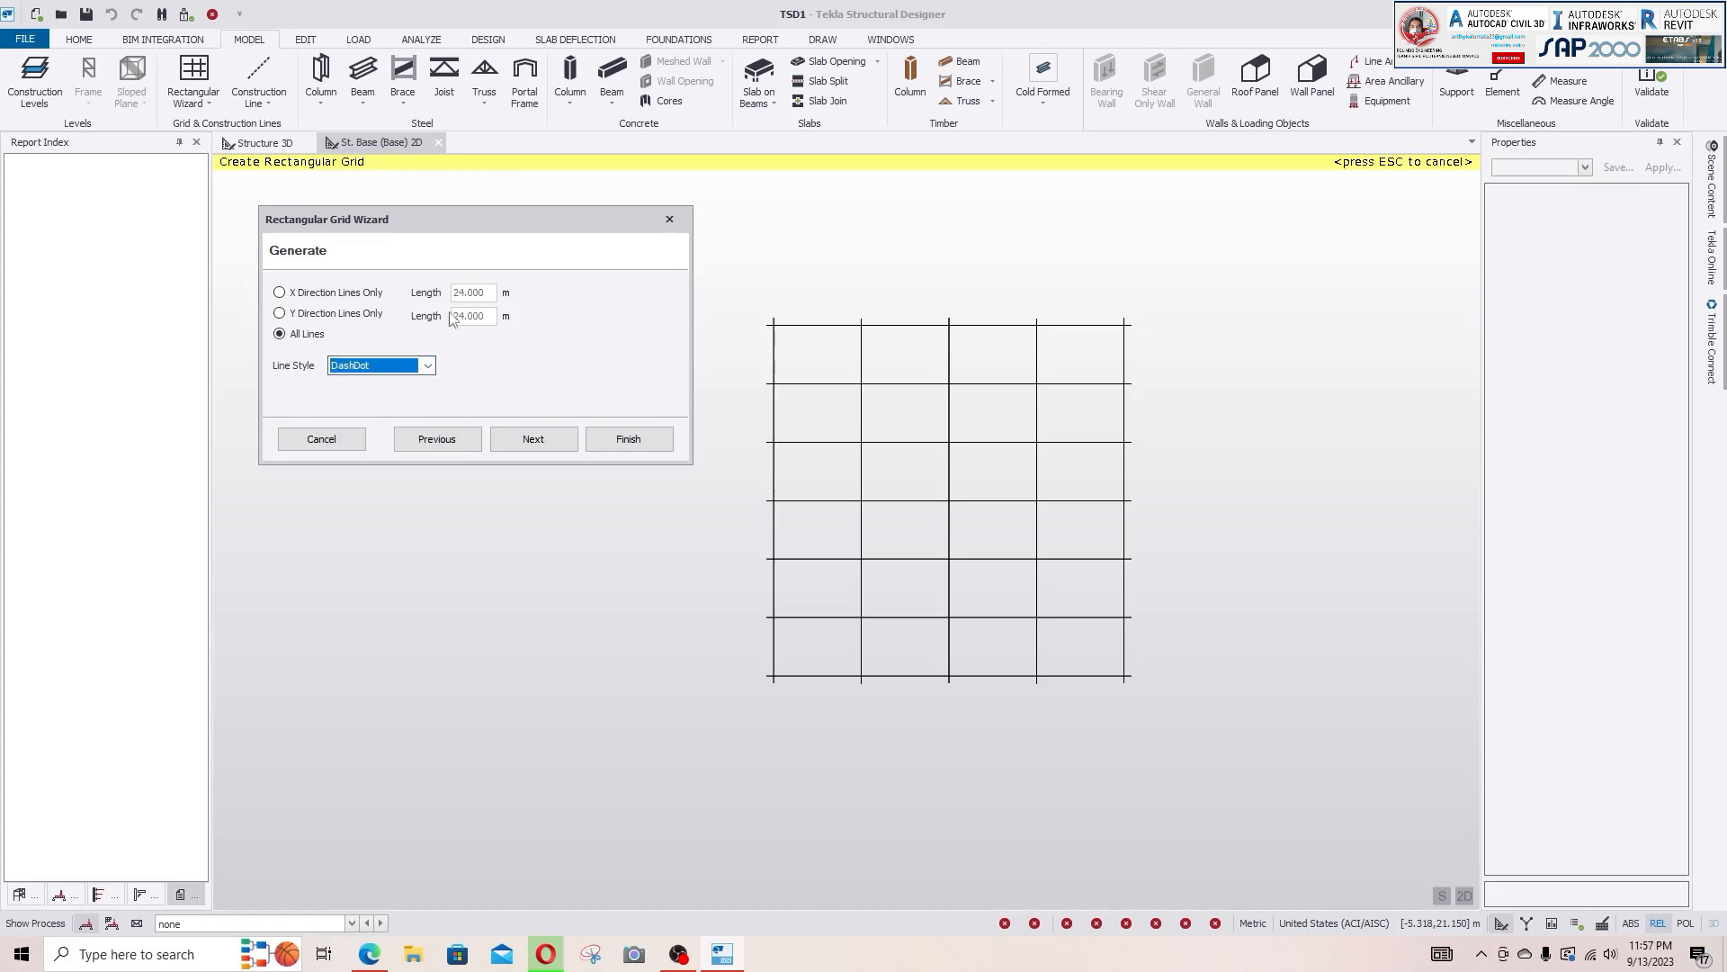
{"action": "left_click", "coordinate": [340, 296]}
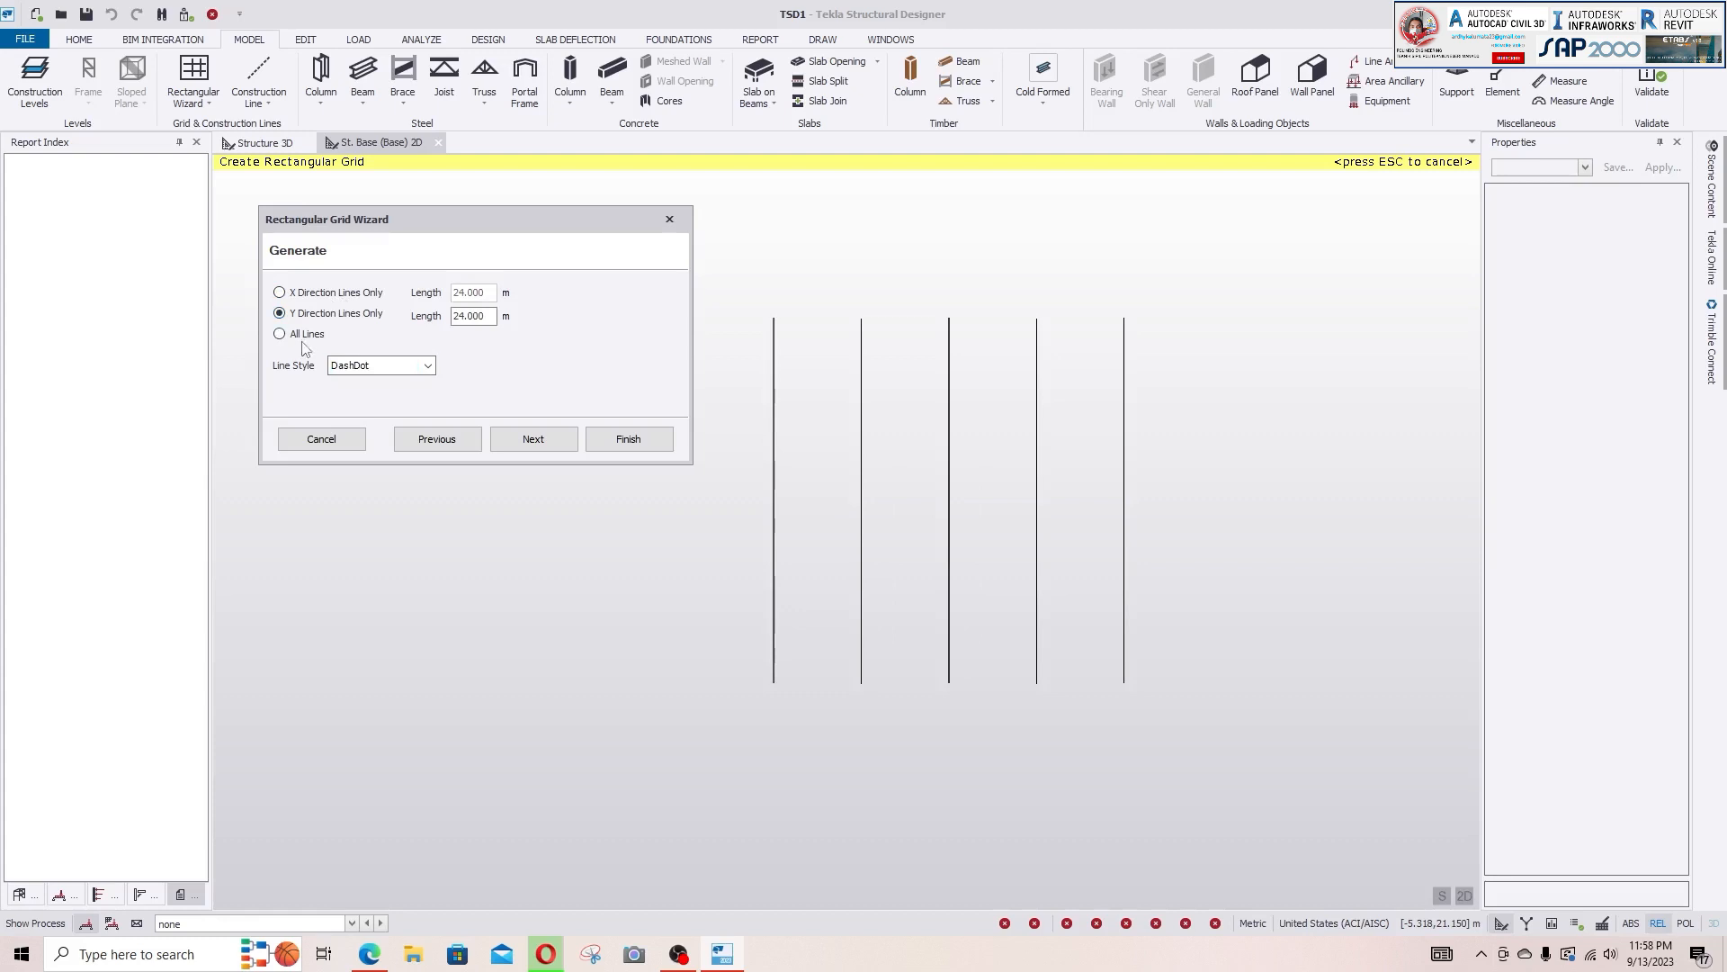
{"action": "left_click", "coordinate": [304, 338]}
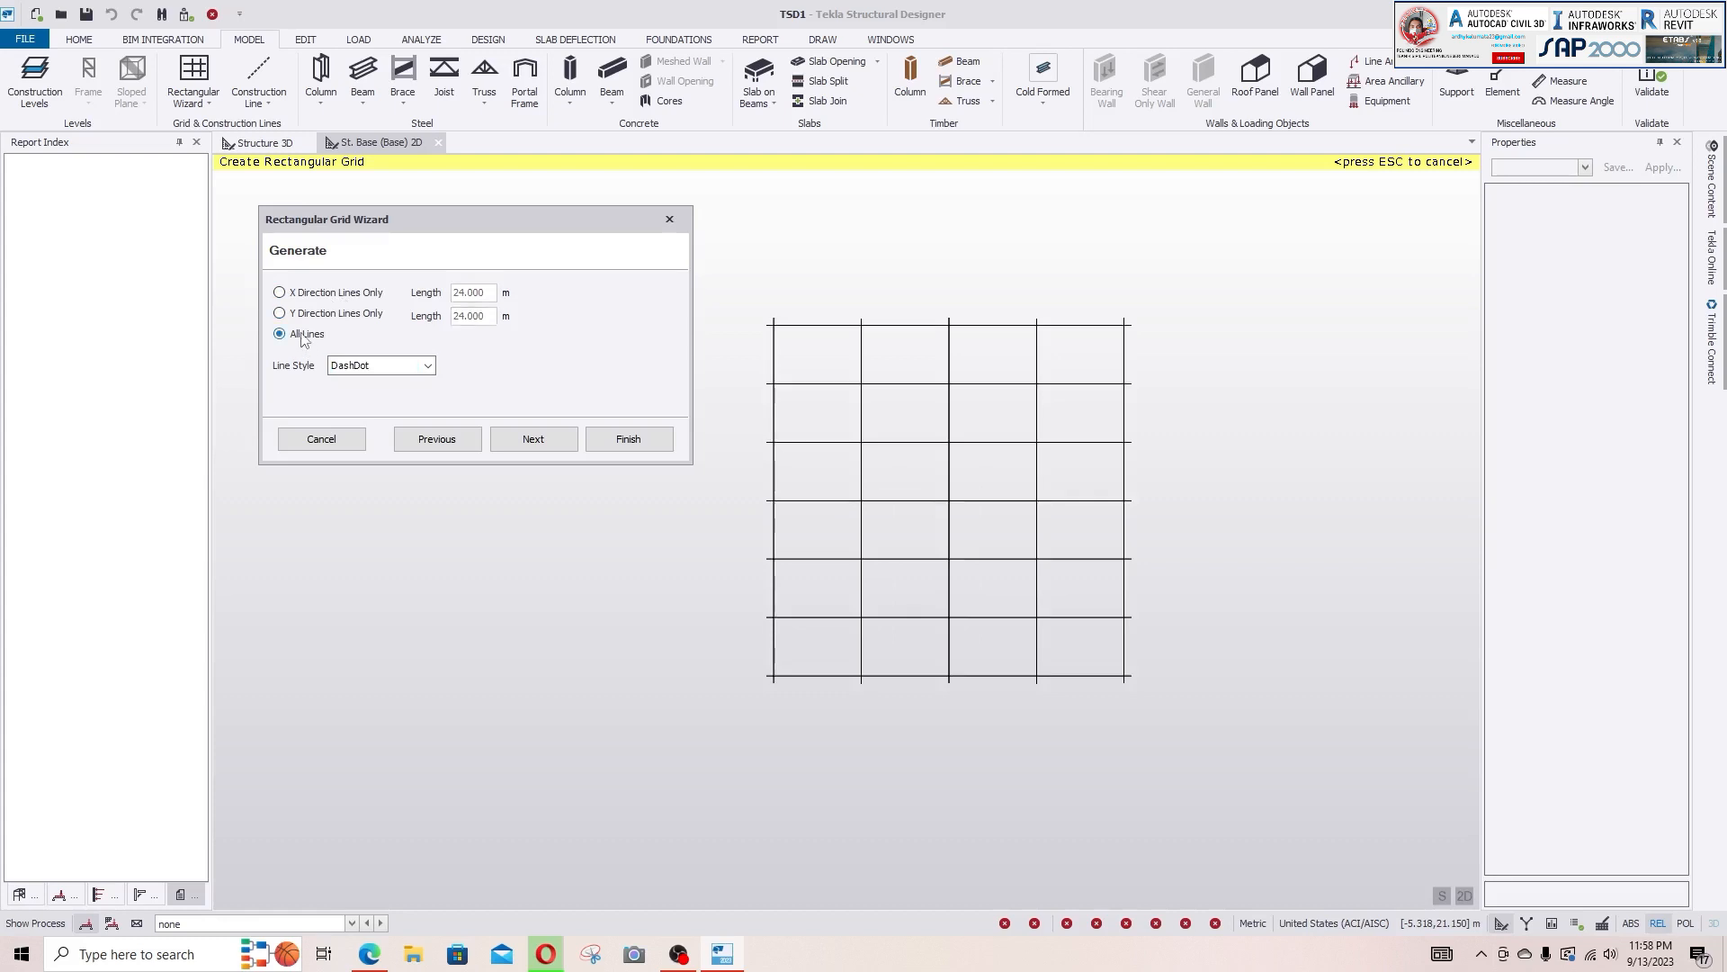
- Set the length of the regular X-direction bays to 4 m after trying 5 m and 10 m
{"action": "left_click", "coordinate": [530, 445]}
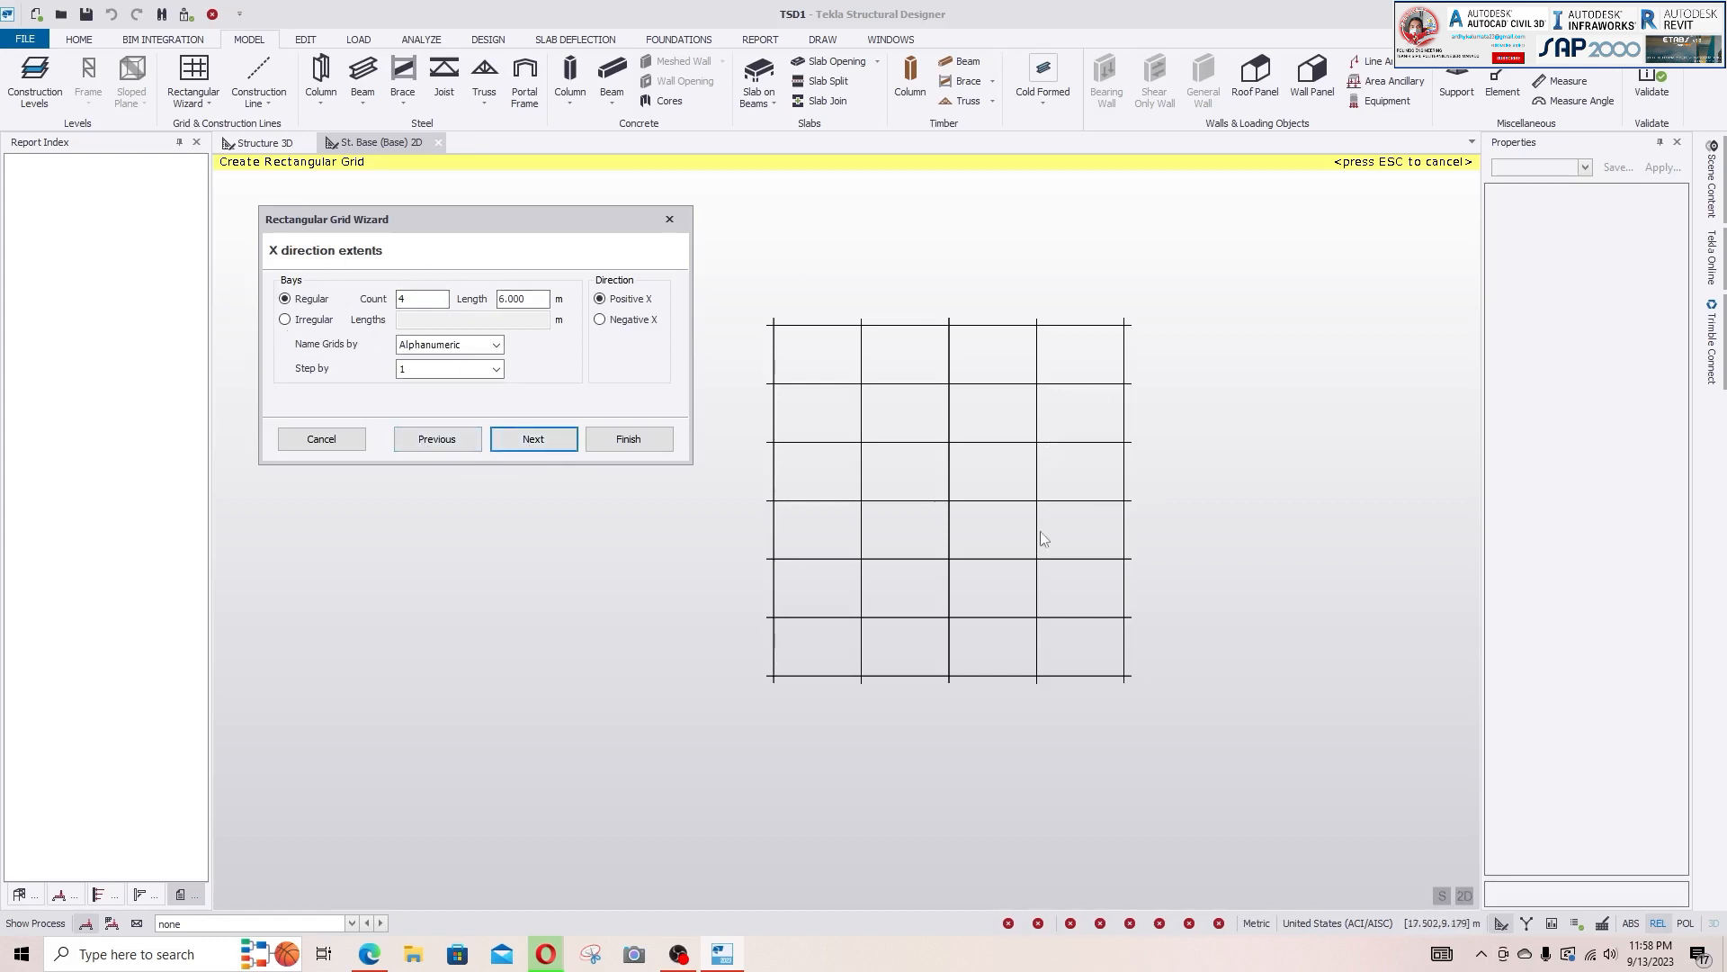
{"action": "scroll", "coordinate": [999, 434], "scroll_direction": "up", "scroll_amount": 1}
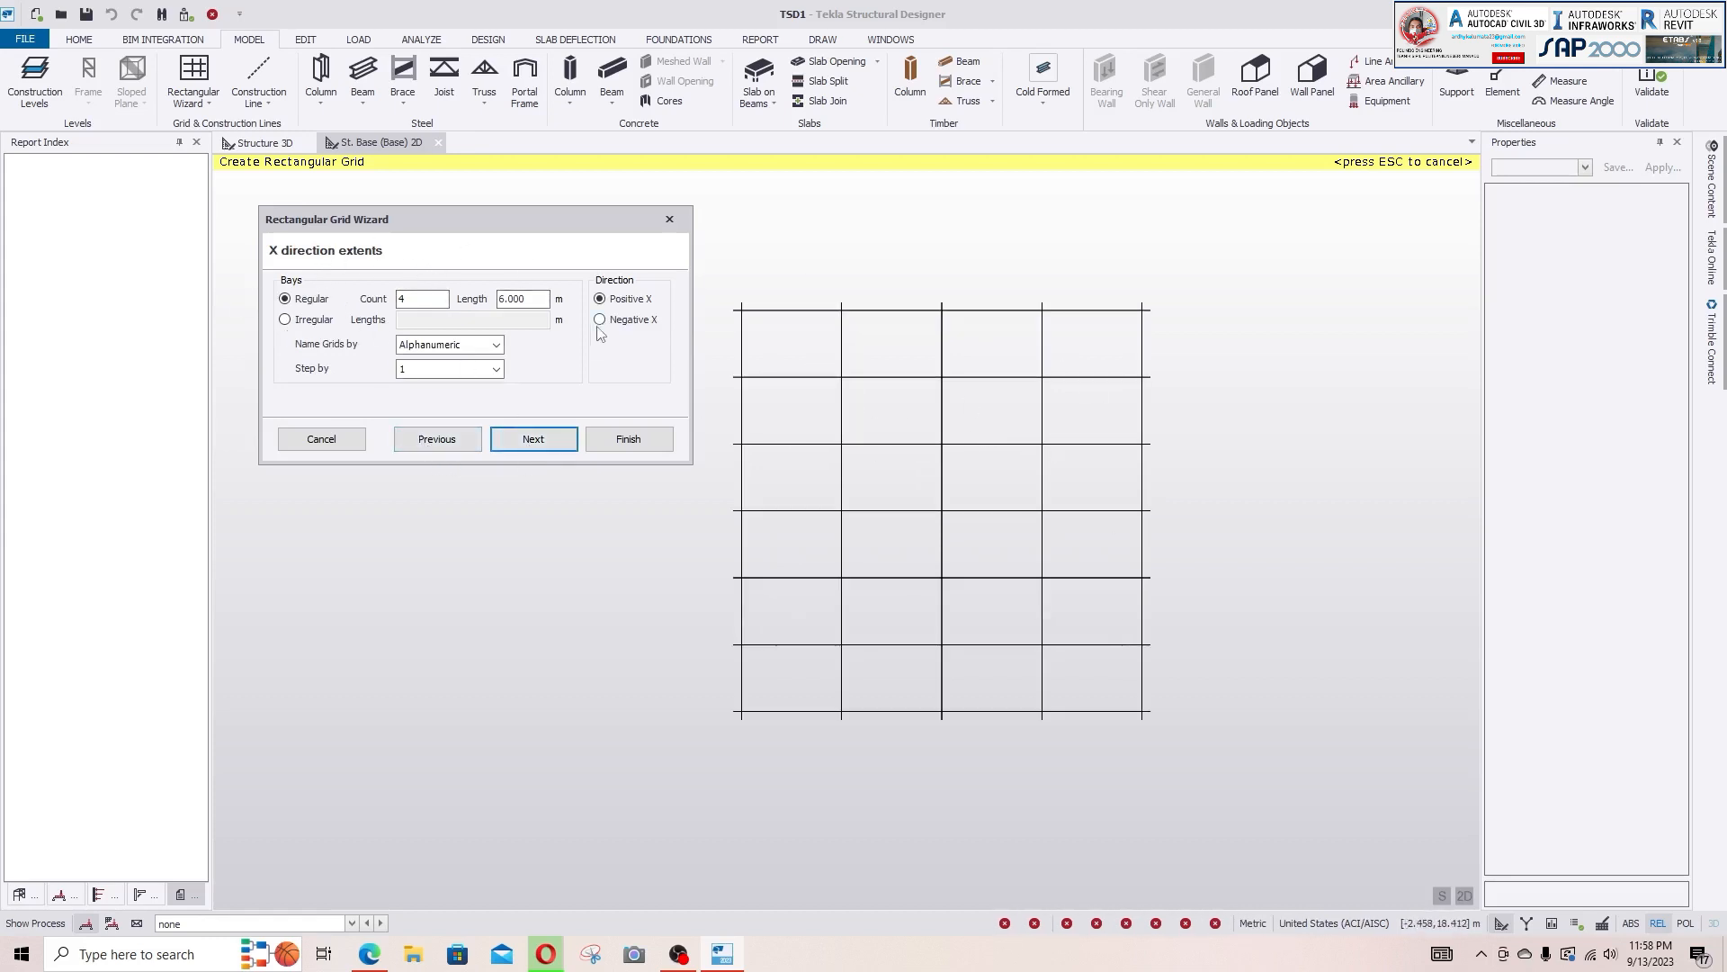
{"action": "middle_click_drag", "start_coordinate": [1041, 339], "coordinate": [1092, 346]}
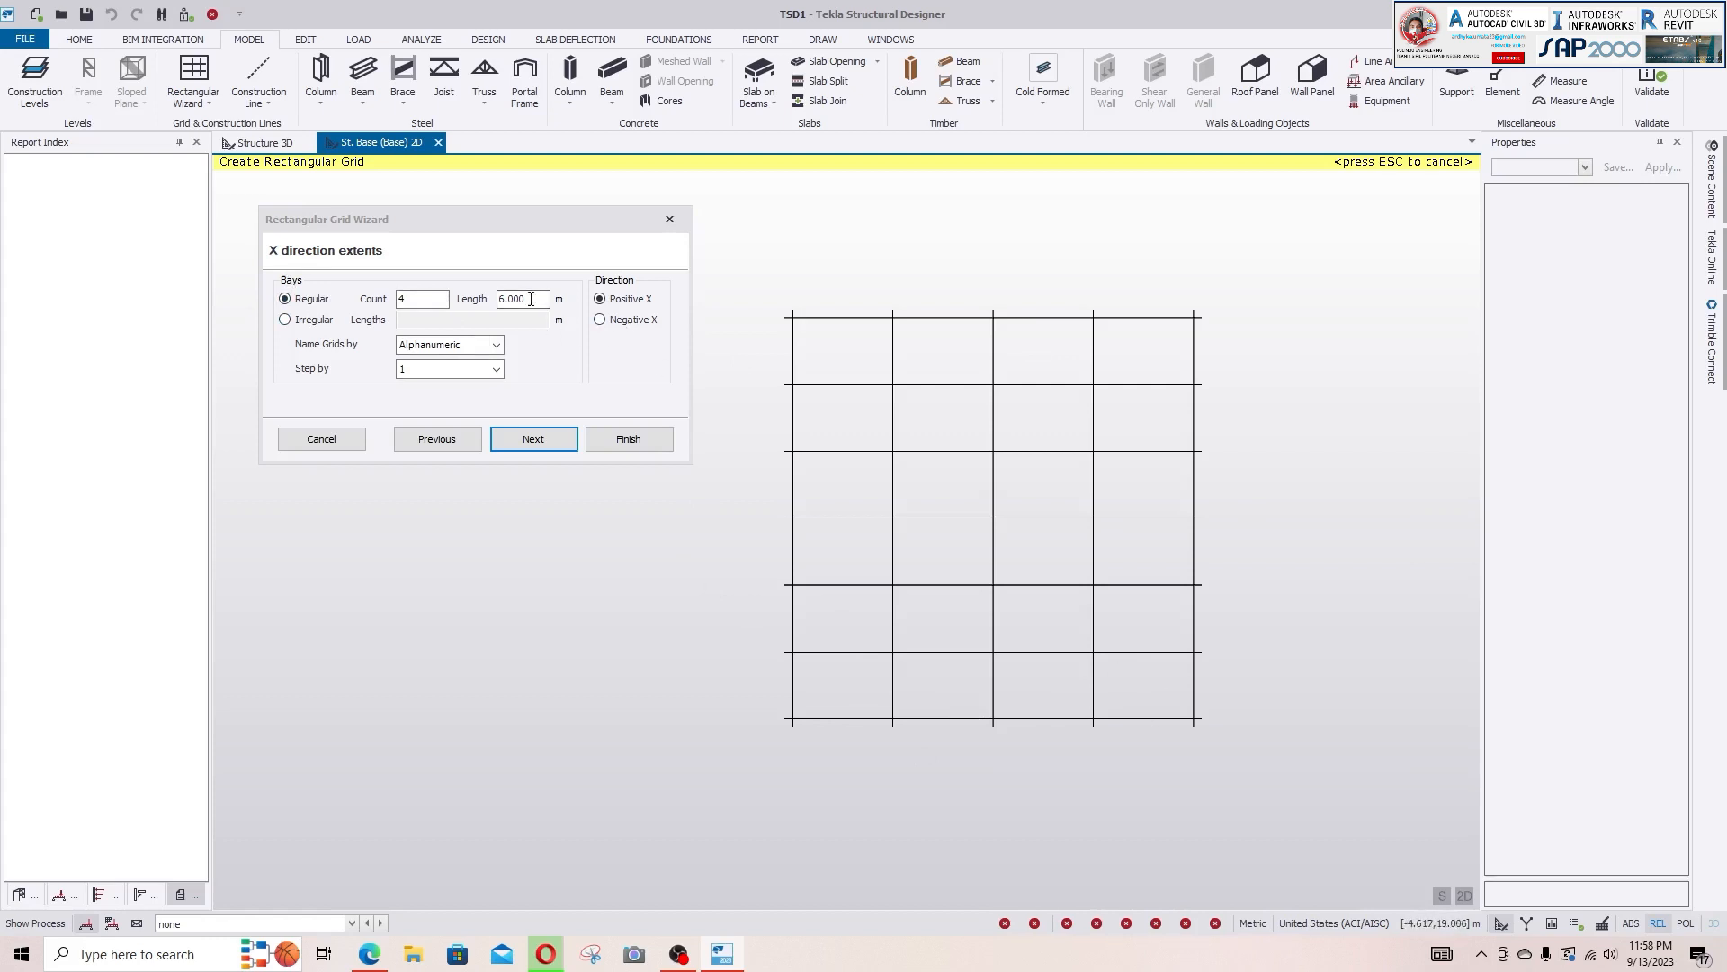
{"action": "left_click_drag", "start_coordinate": [525, 298], "coordinate": [491, 304]}
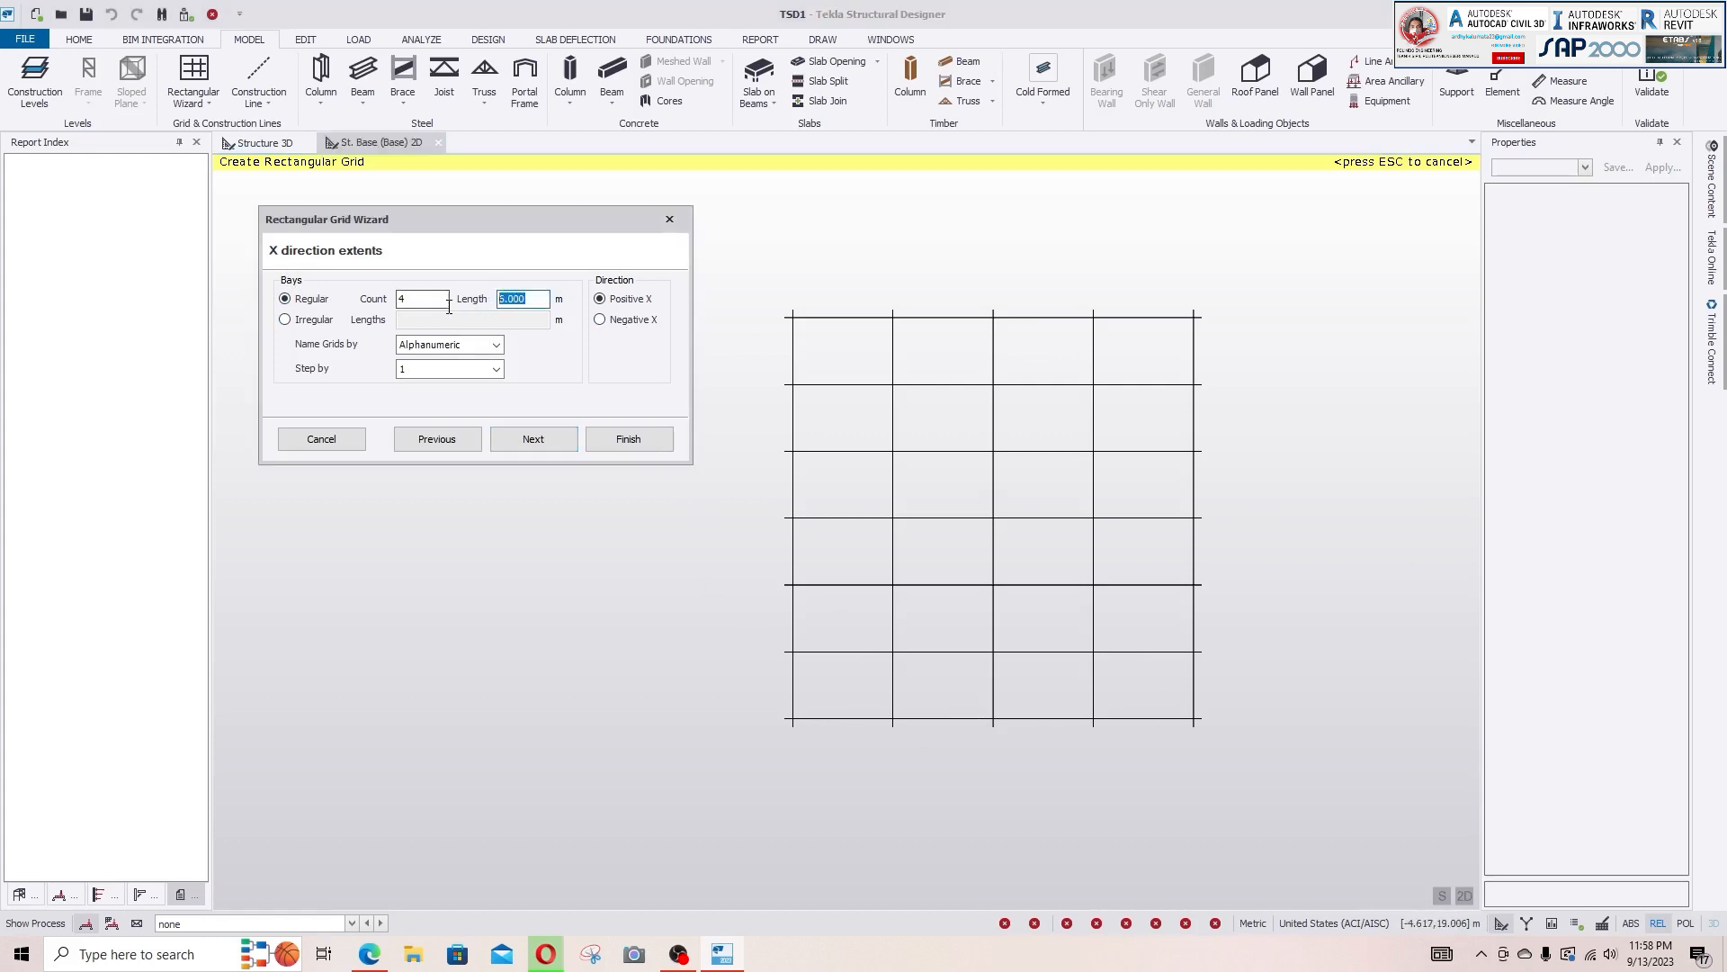
{"action": "type", "text": "4"}
{"action": "left_click_drag", "start_coordinate": [511, 299], "coordinate": [492, 301]}
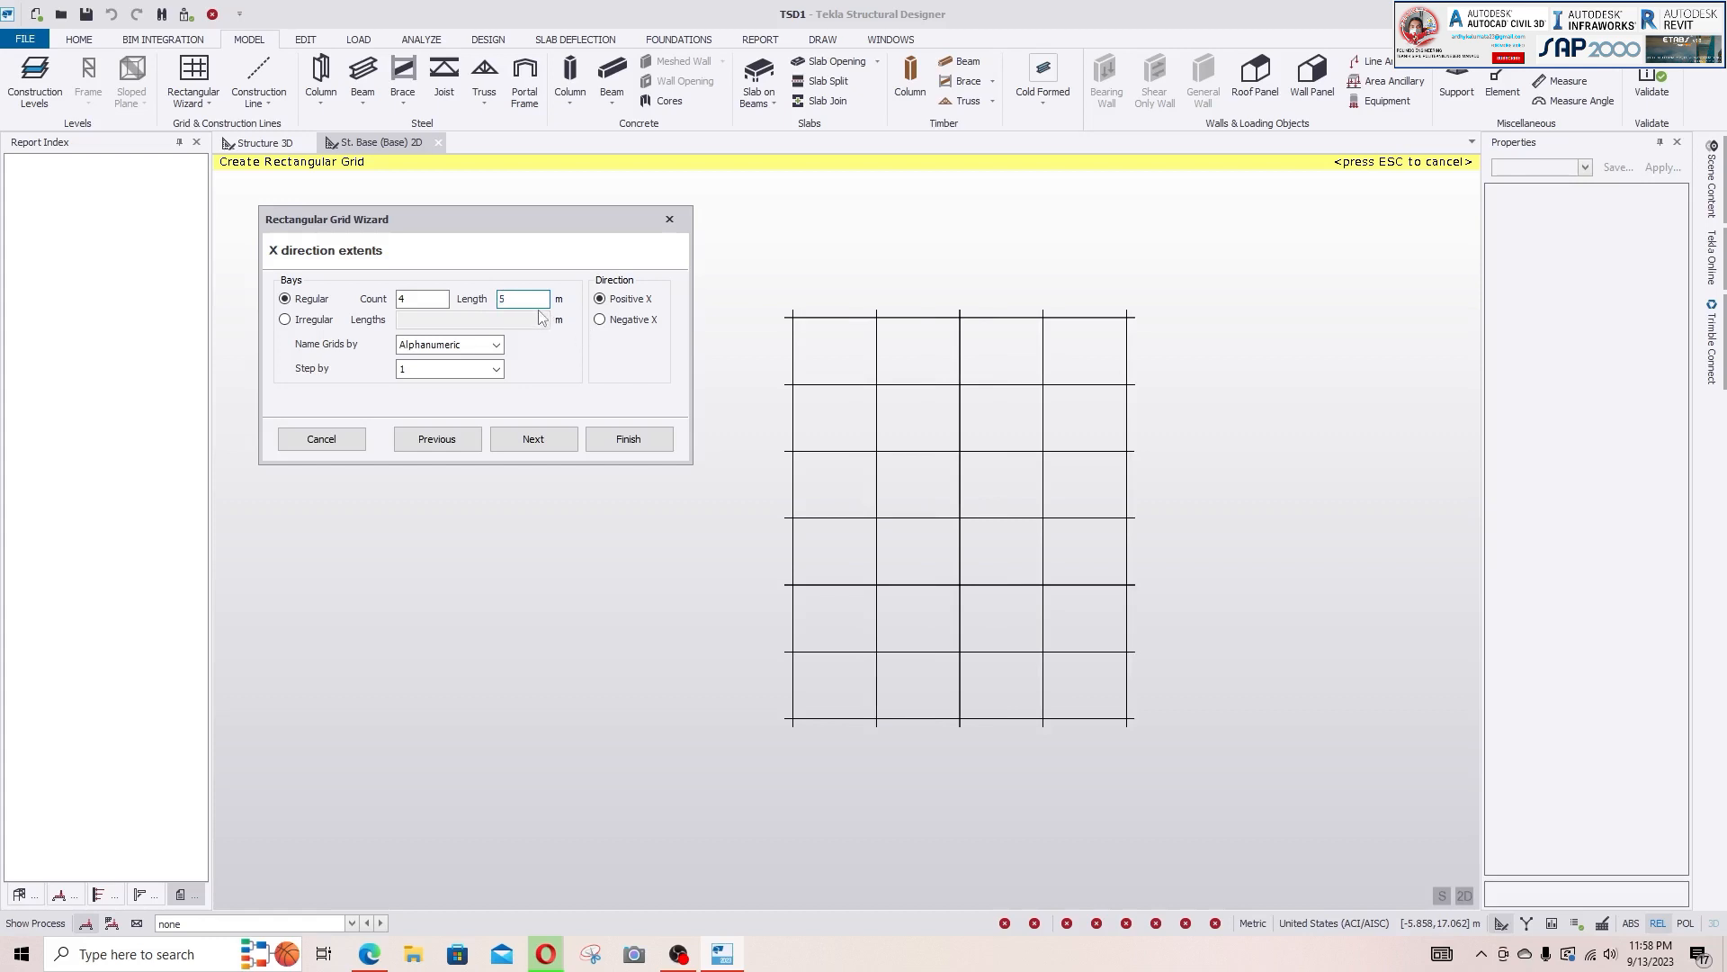
{"action": "type", "text": "10"}
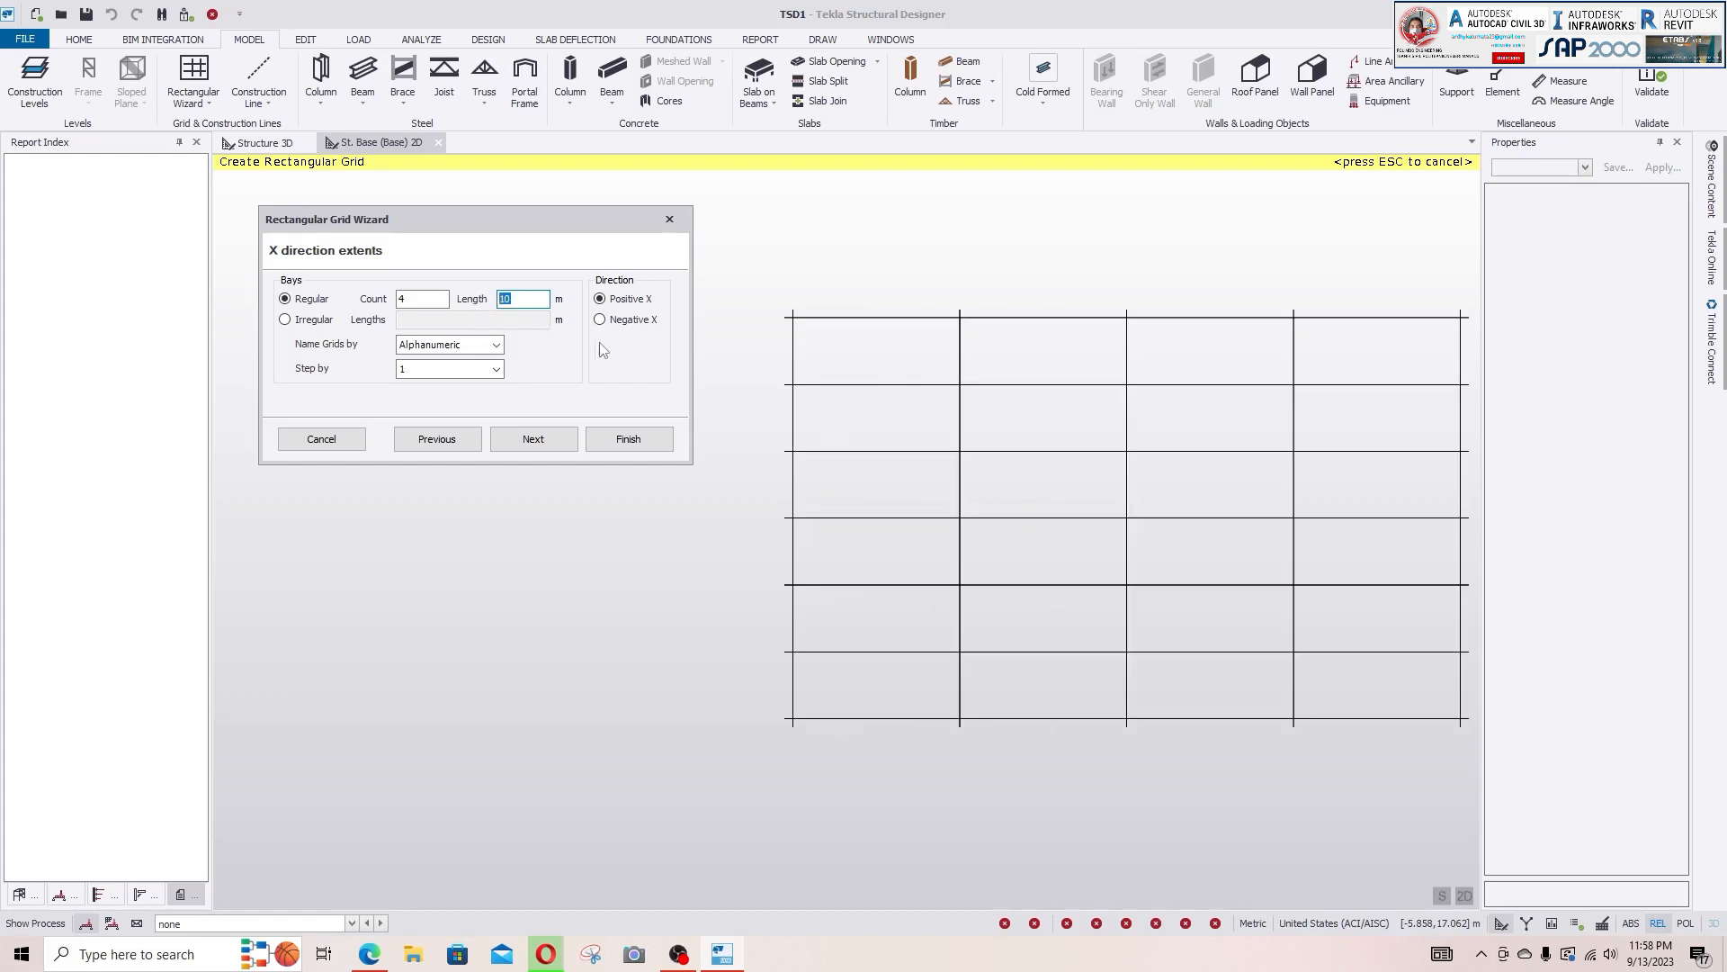
{"action": "type", "text": "4"}
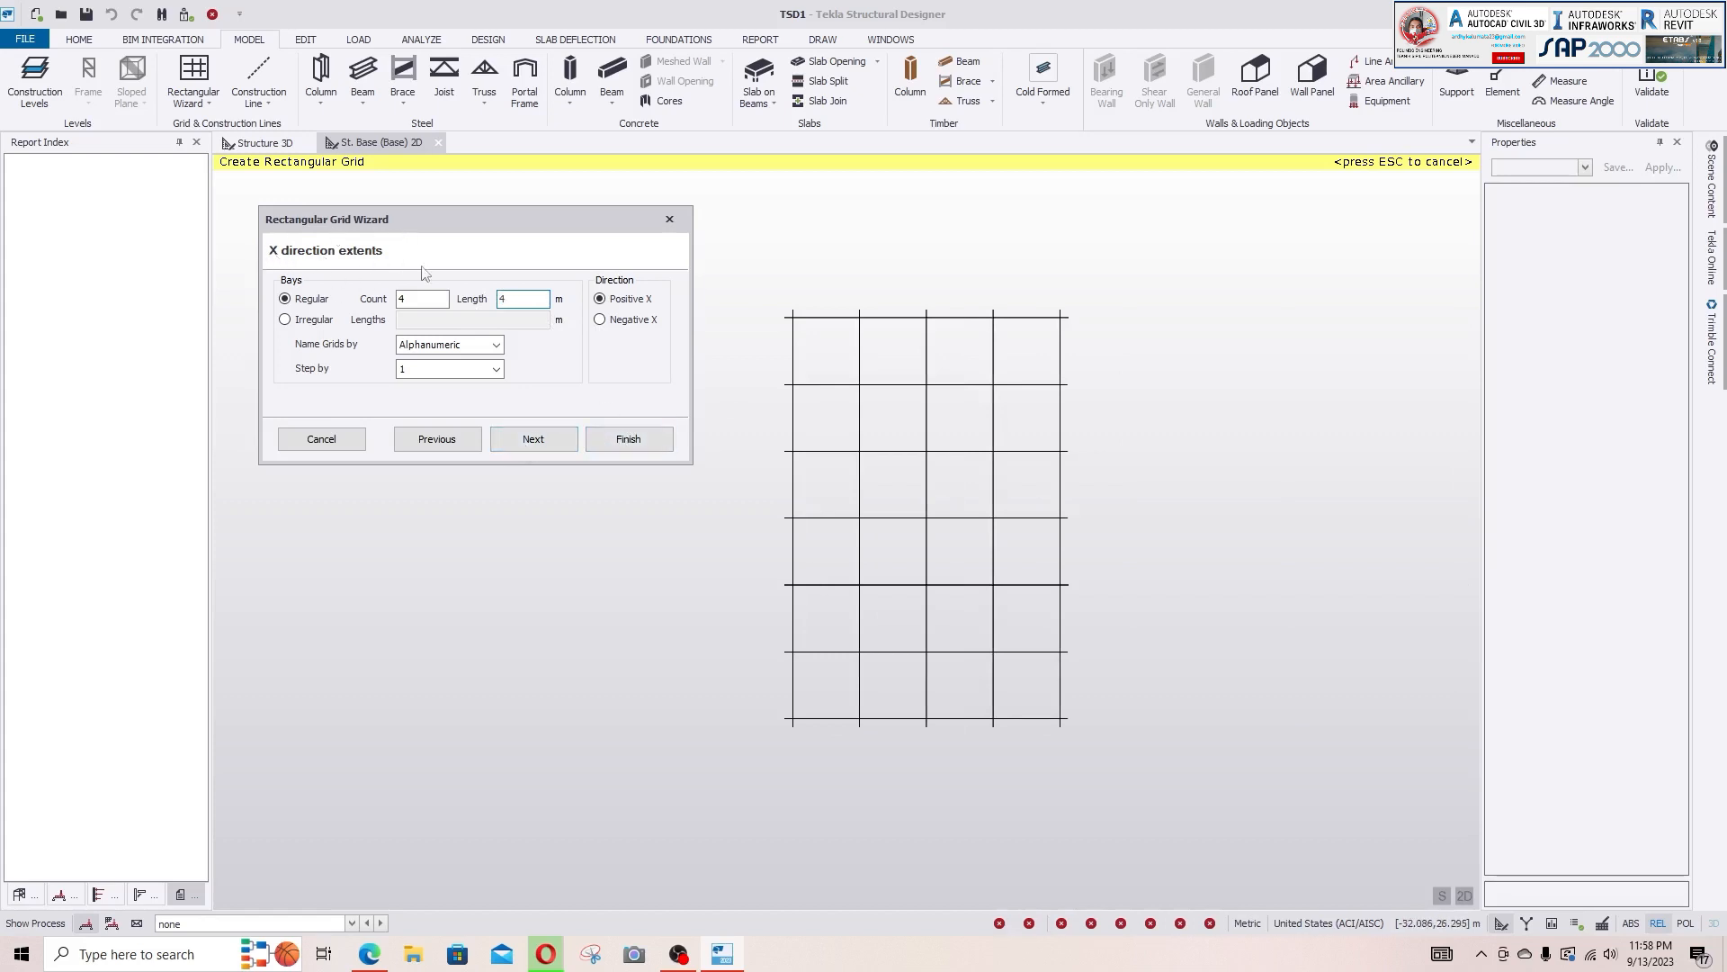
- Set the Y-direction bay count to 2 and finish the grid with a 90° rotation relative to the X axis
{"action": "left_click", "coordinate": [530, 447]}
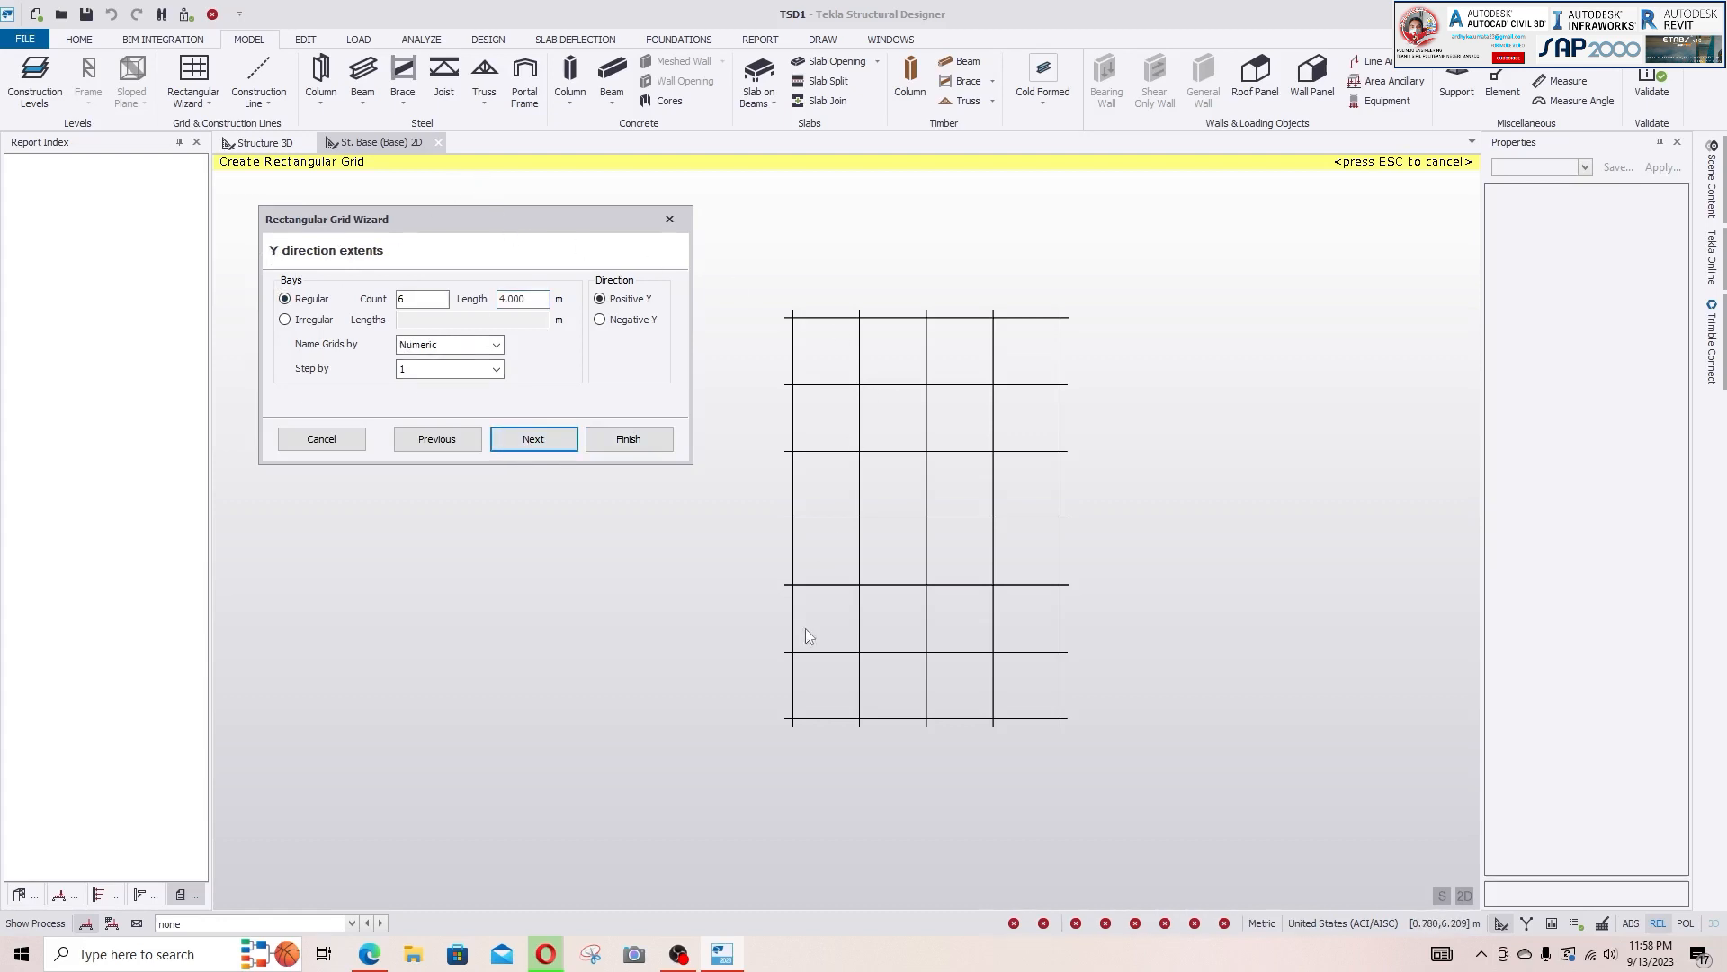
{"action": "left_click", "coordinate": [434, 303]}
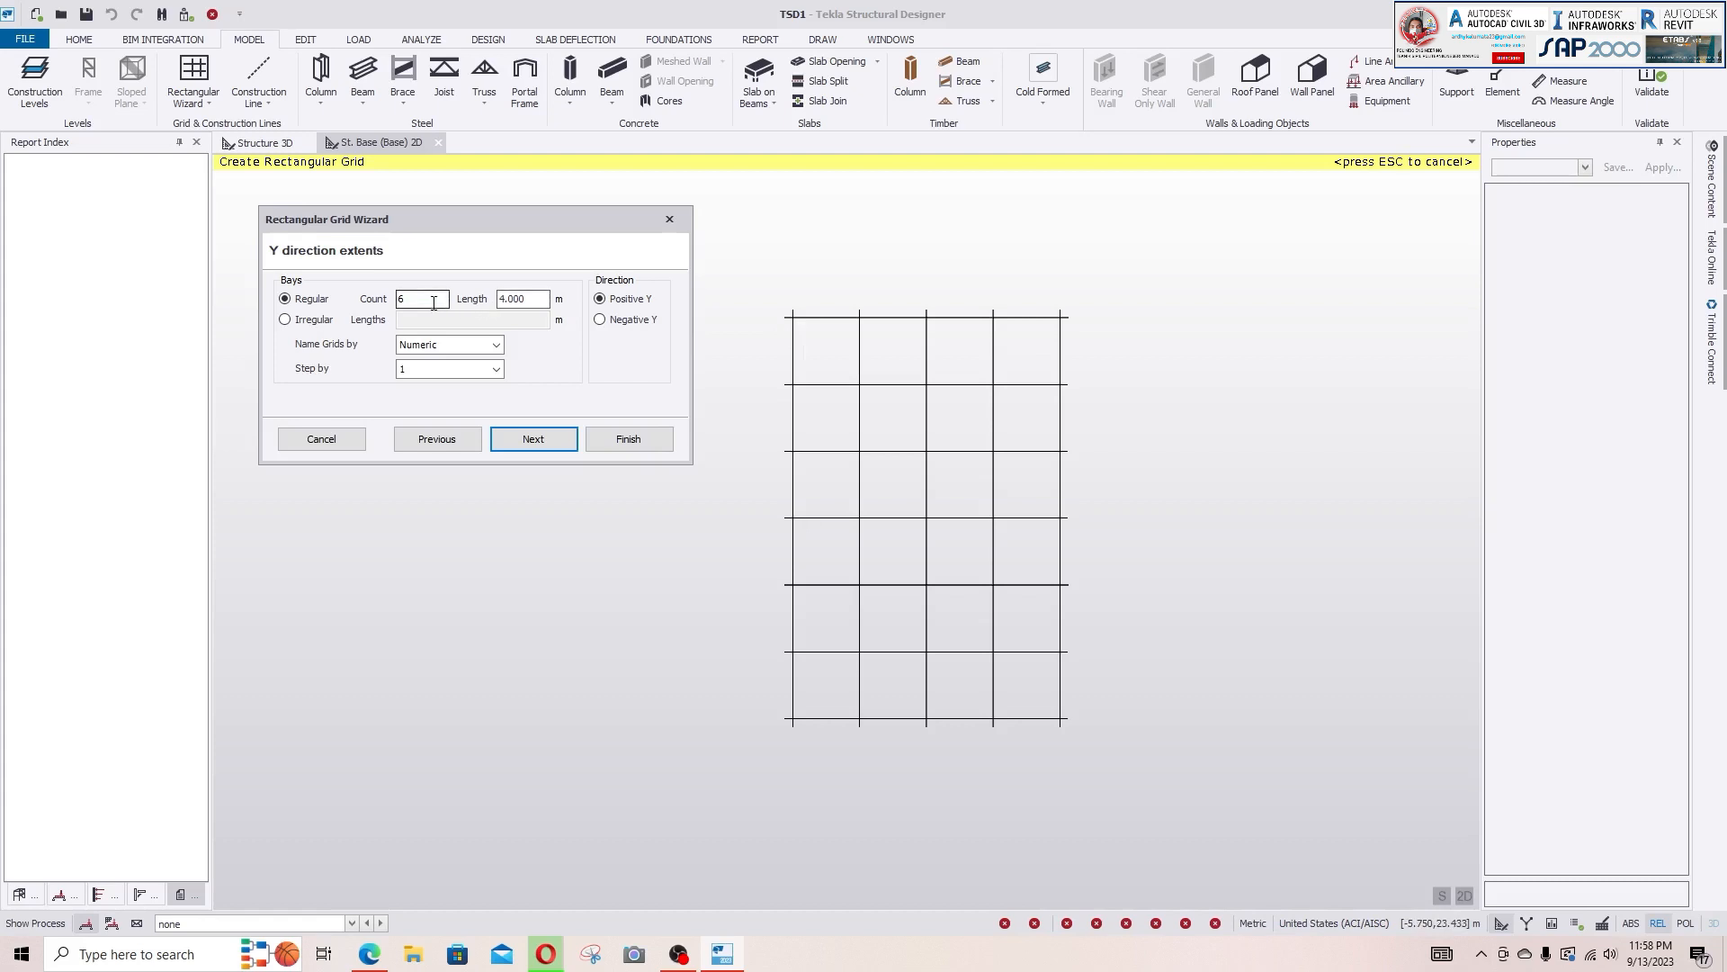
{"action": "left_click_drag", "start_coordinate": [433, 303], "coordinate": [401, 306]}
{"action": "type", "text": "2"}
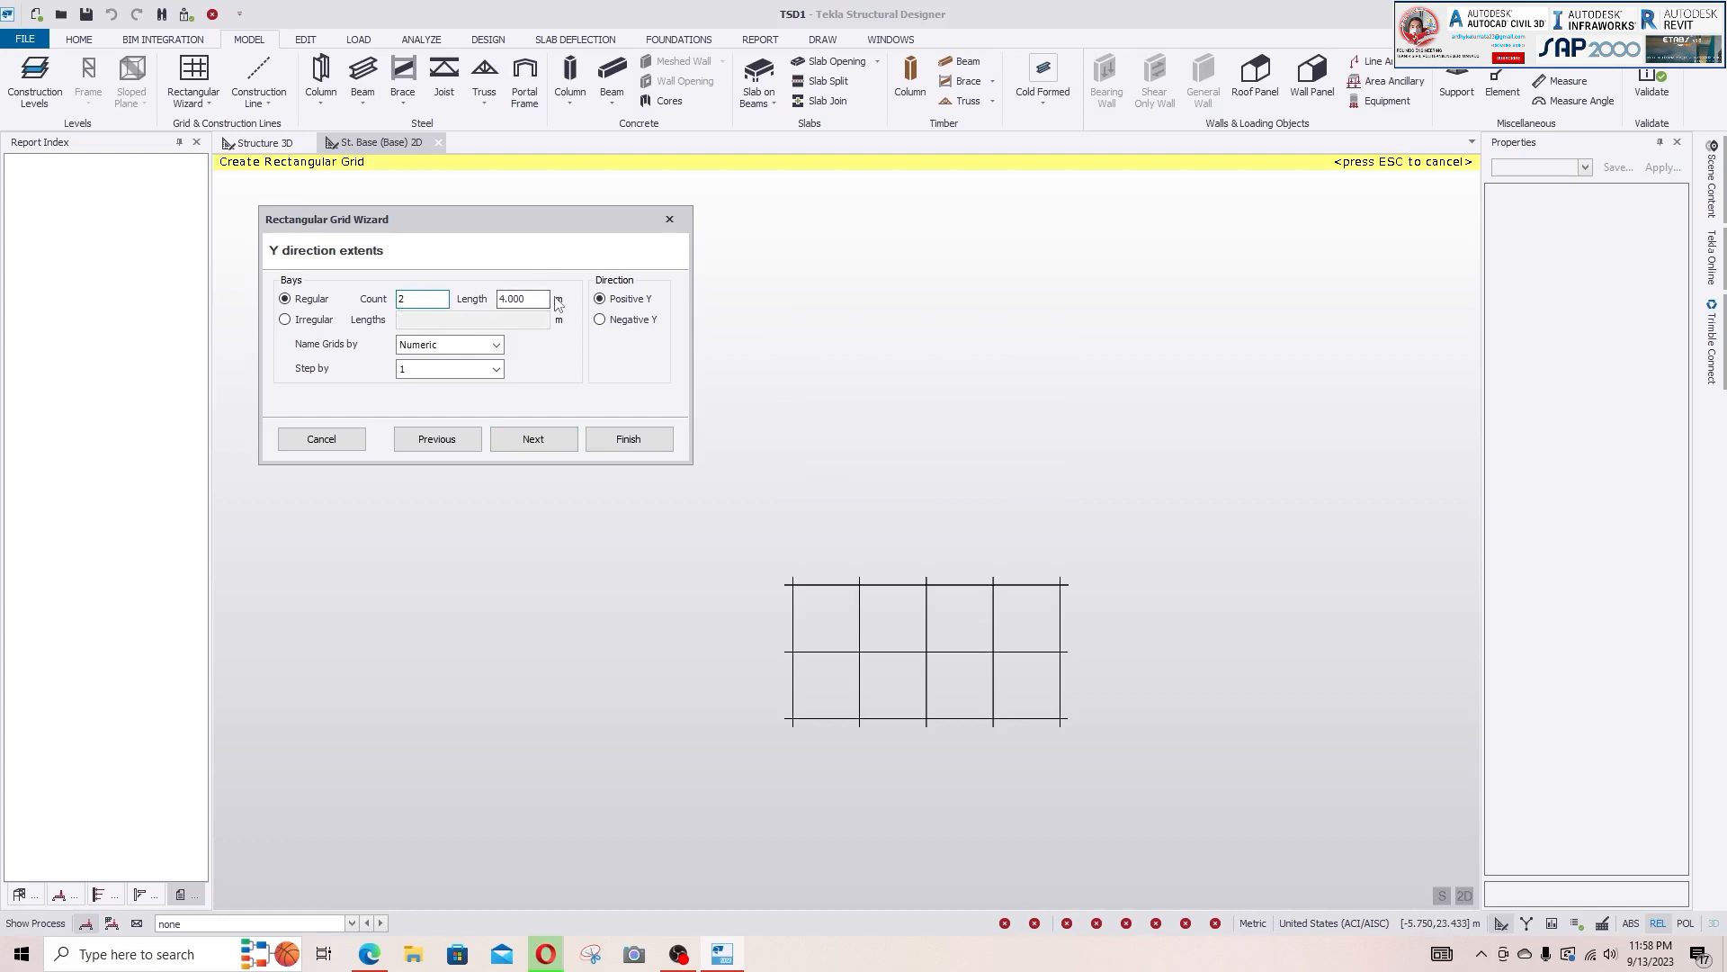
{"action": "left_click", "coordinate": [533, 440]}
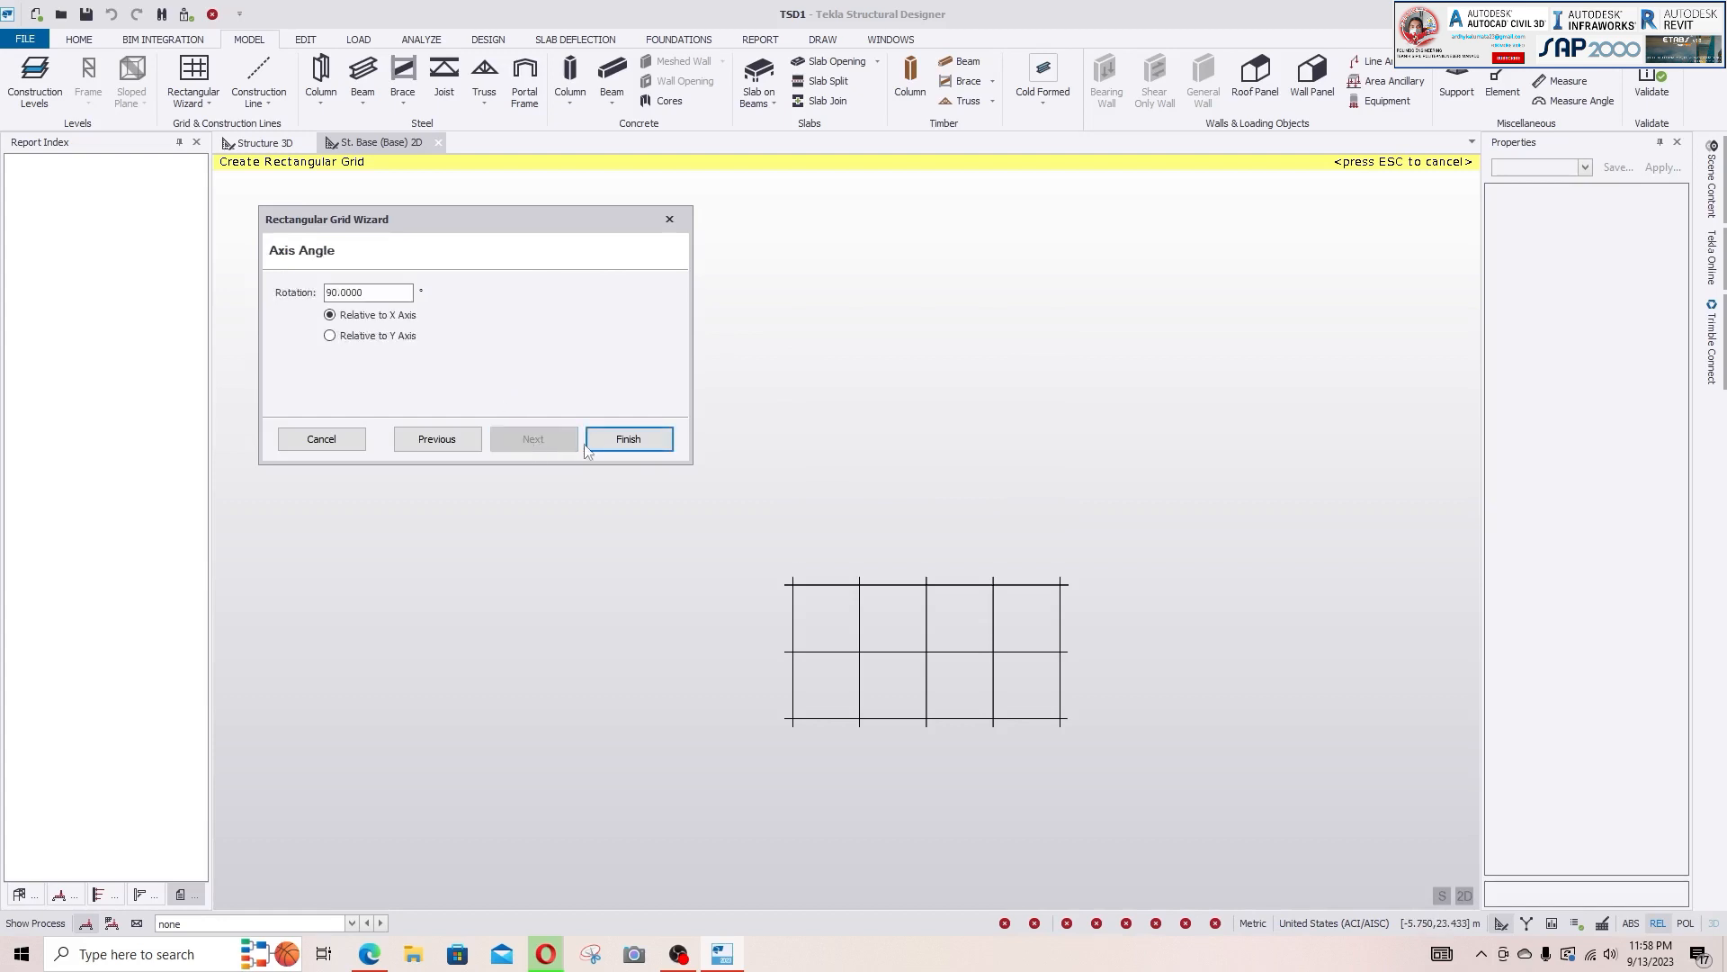
{"action": "left_click", "coordinate": [616, 443]}
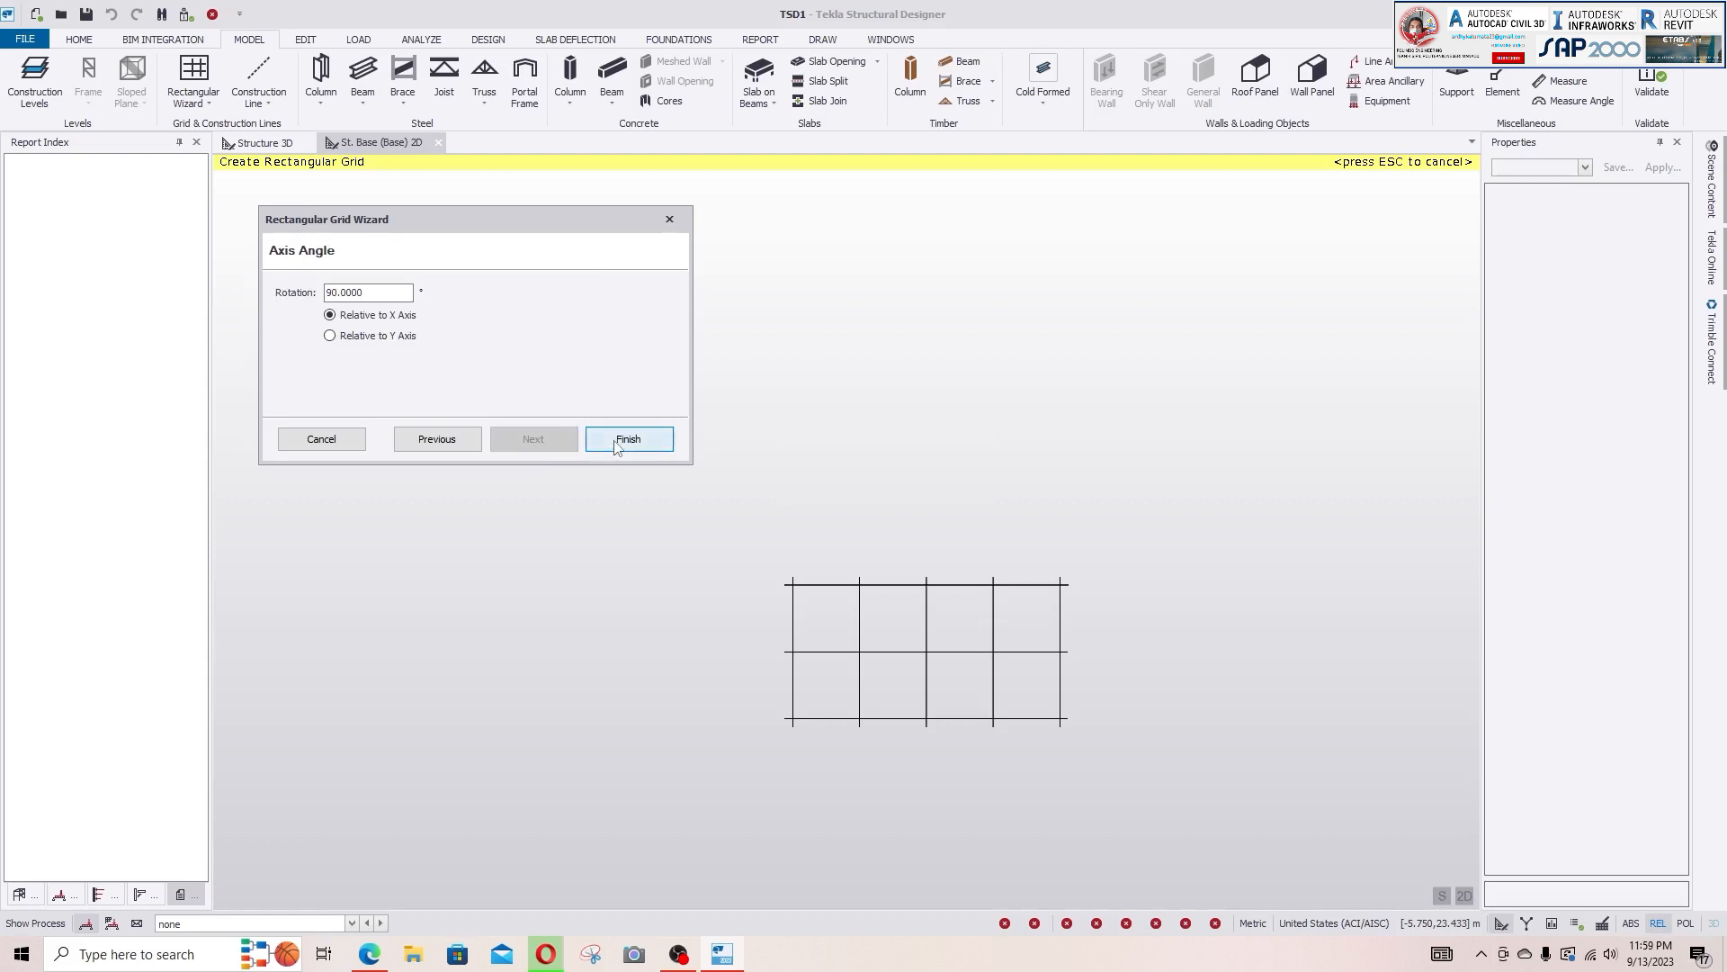
{"action": "scroll", "coordinate": [1159, 536], "scroll_direction": "up", "scroll_amount": 1}
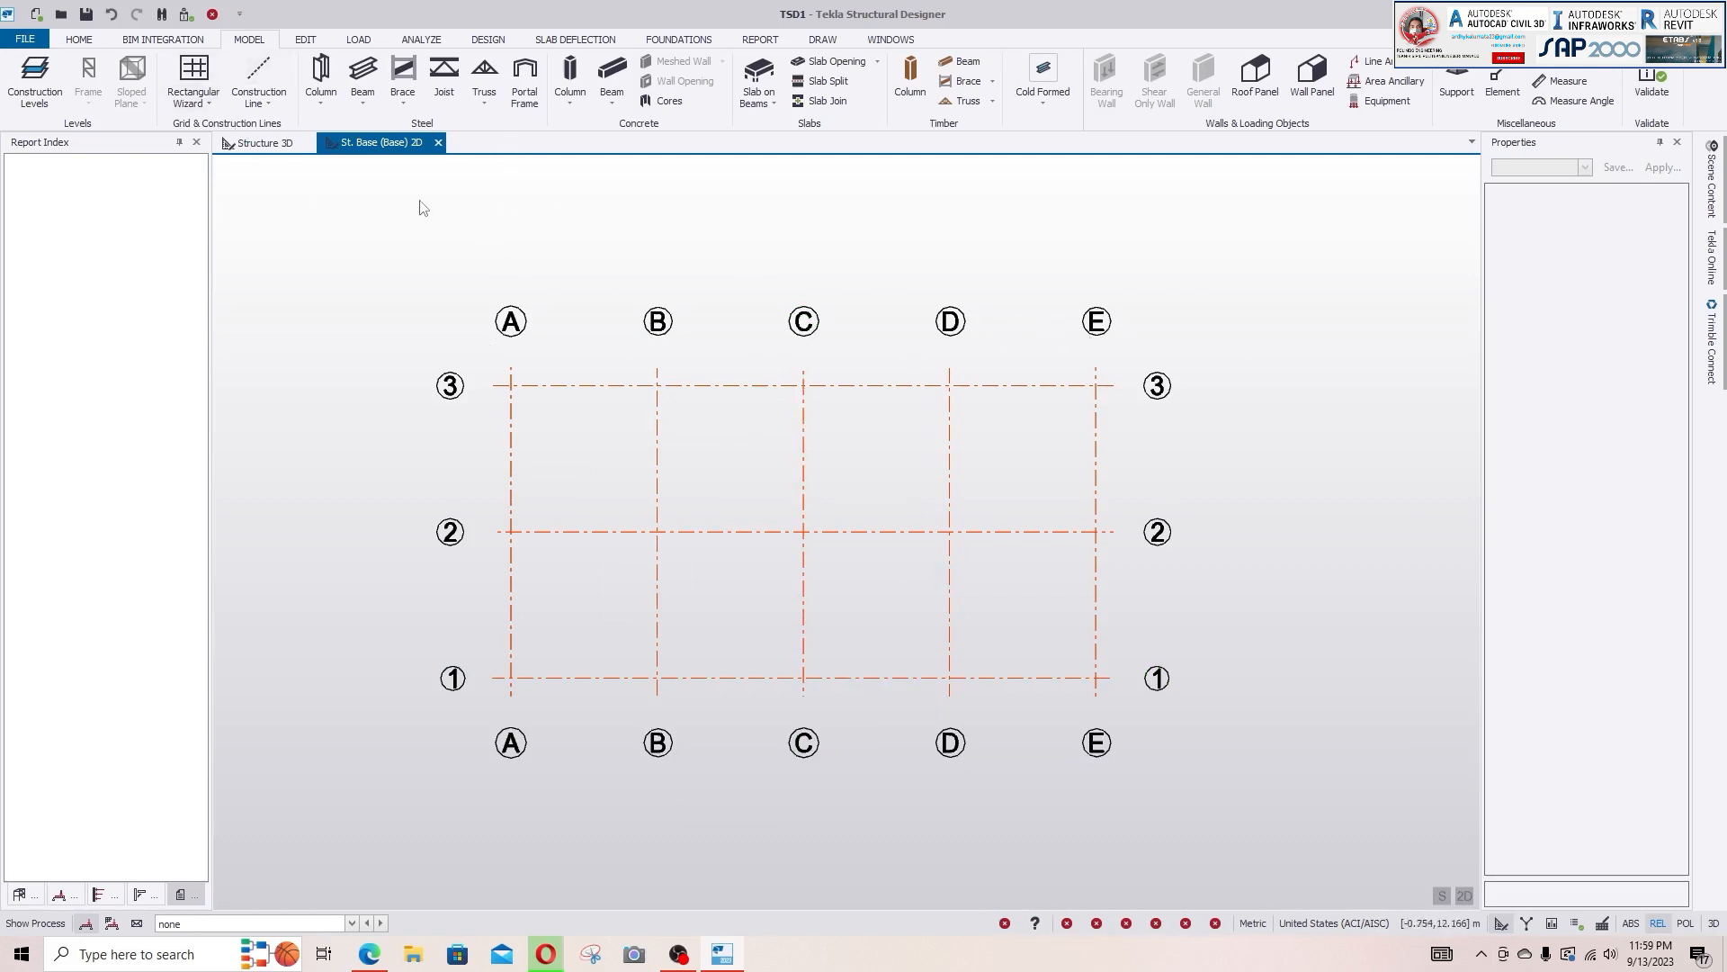
- Open the construction levels from the 3D structure view and review the Base level's type options, keeping T.O.F
{"action": "left_click", "coordinate": [274, 149]}
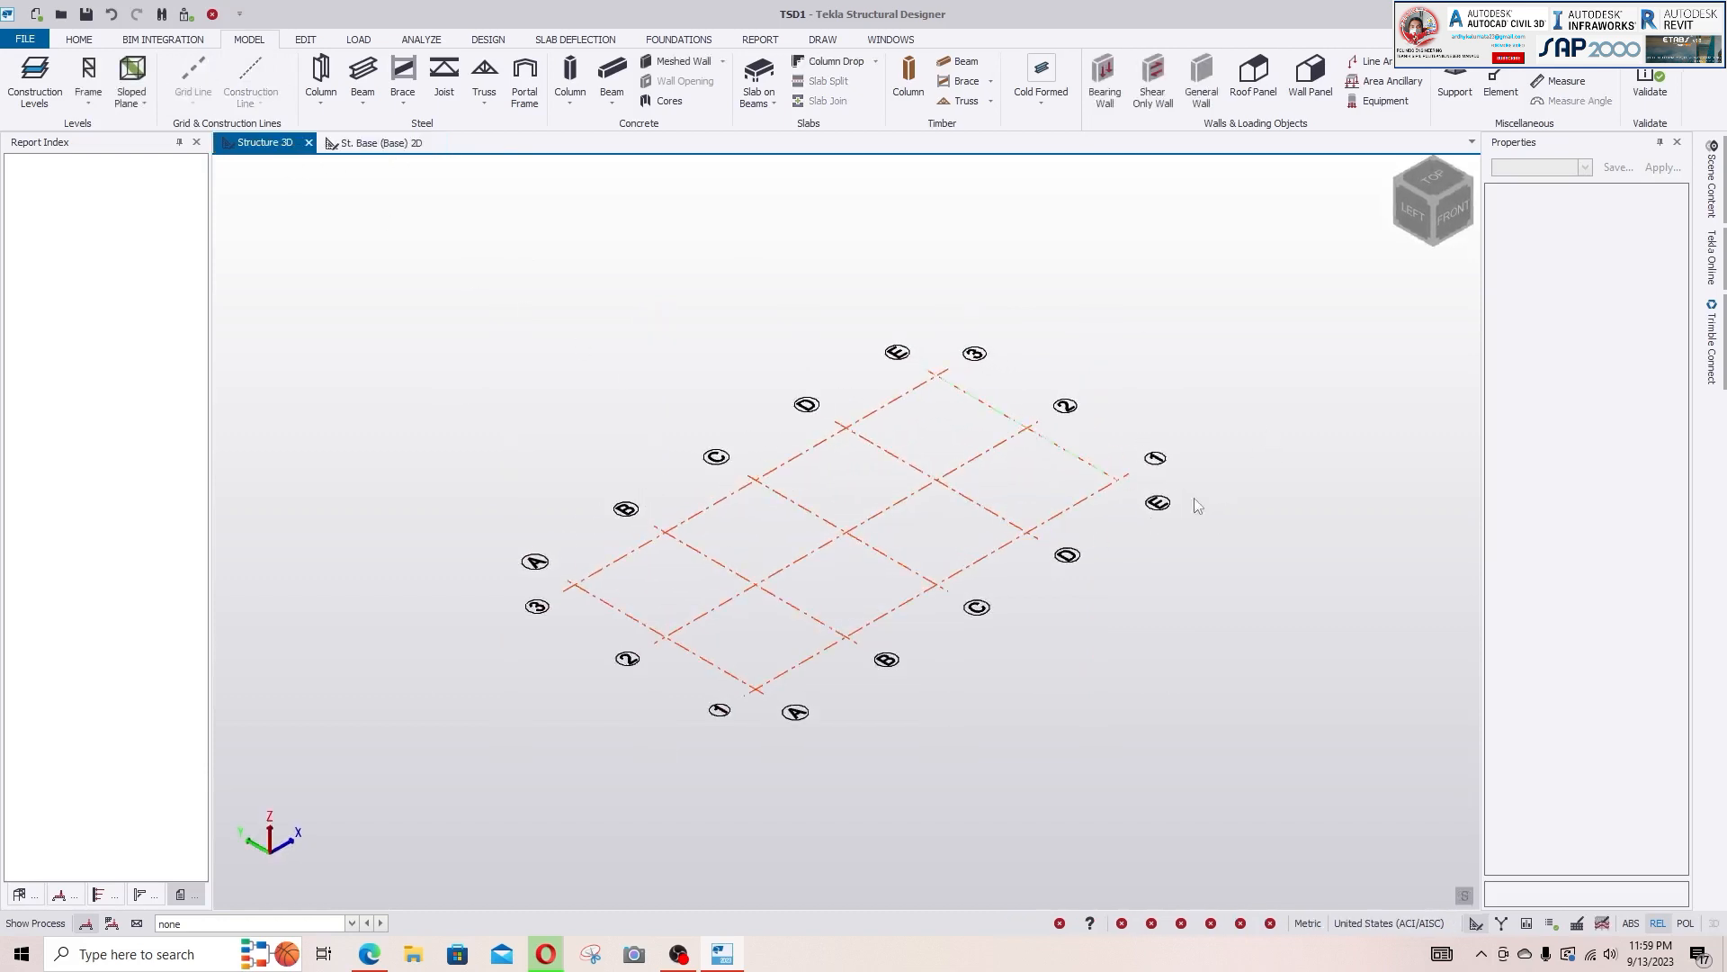
{"action": "left_click", "coordinate": [34, 76]}
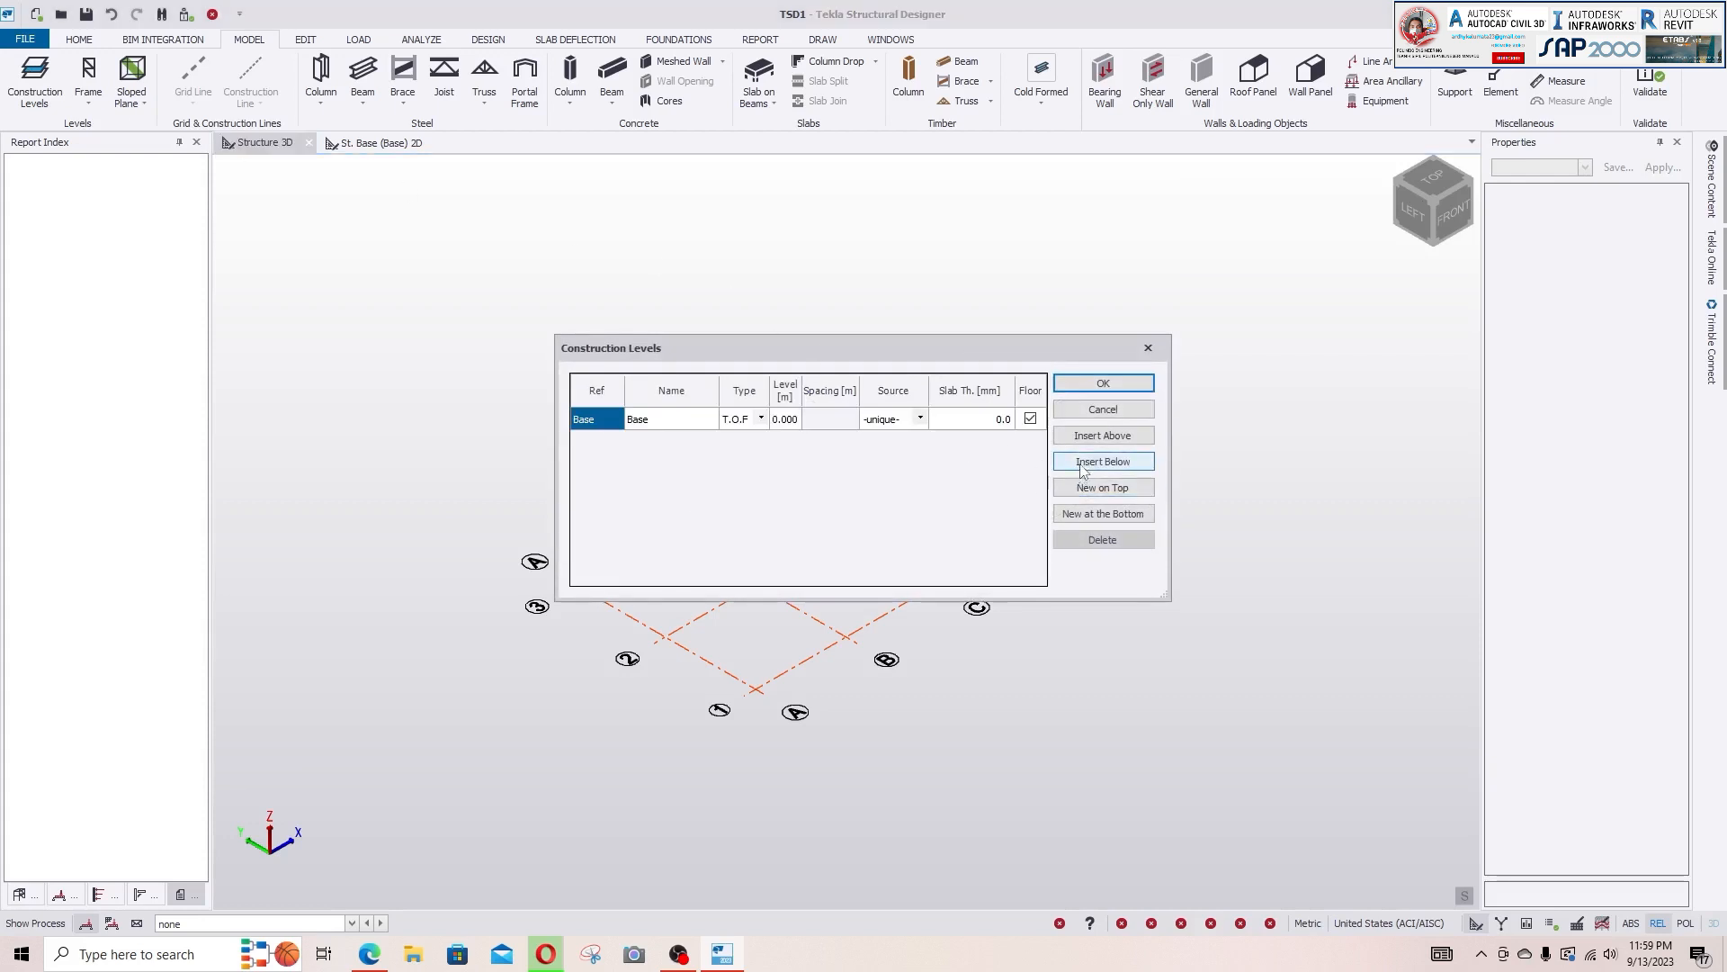
{"action": "left_click_drag", "start_coordinate": [655, 351], "coordinate": [465, 222]}
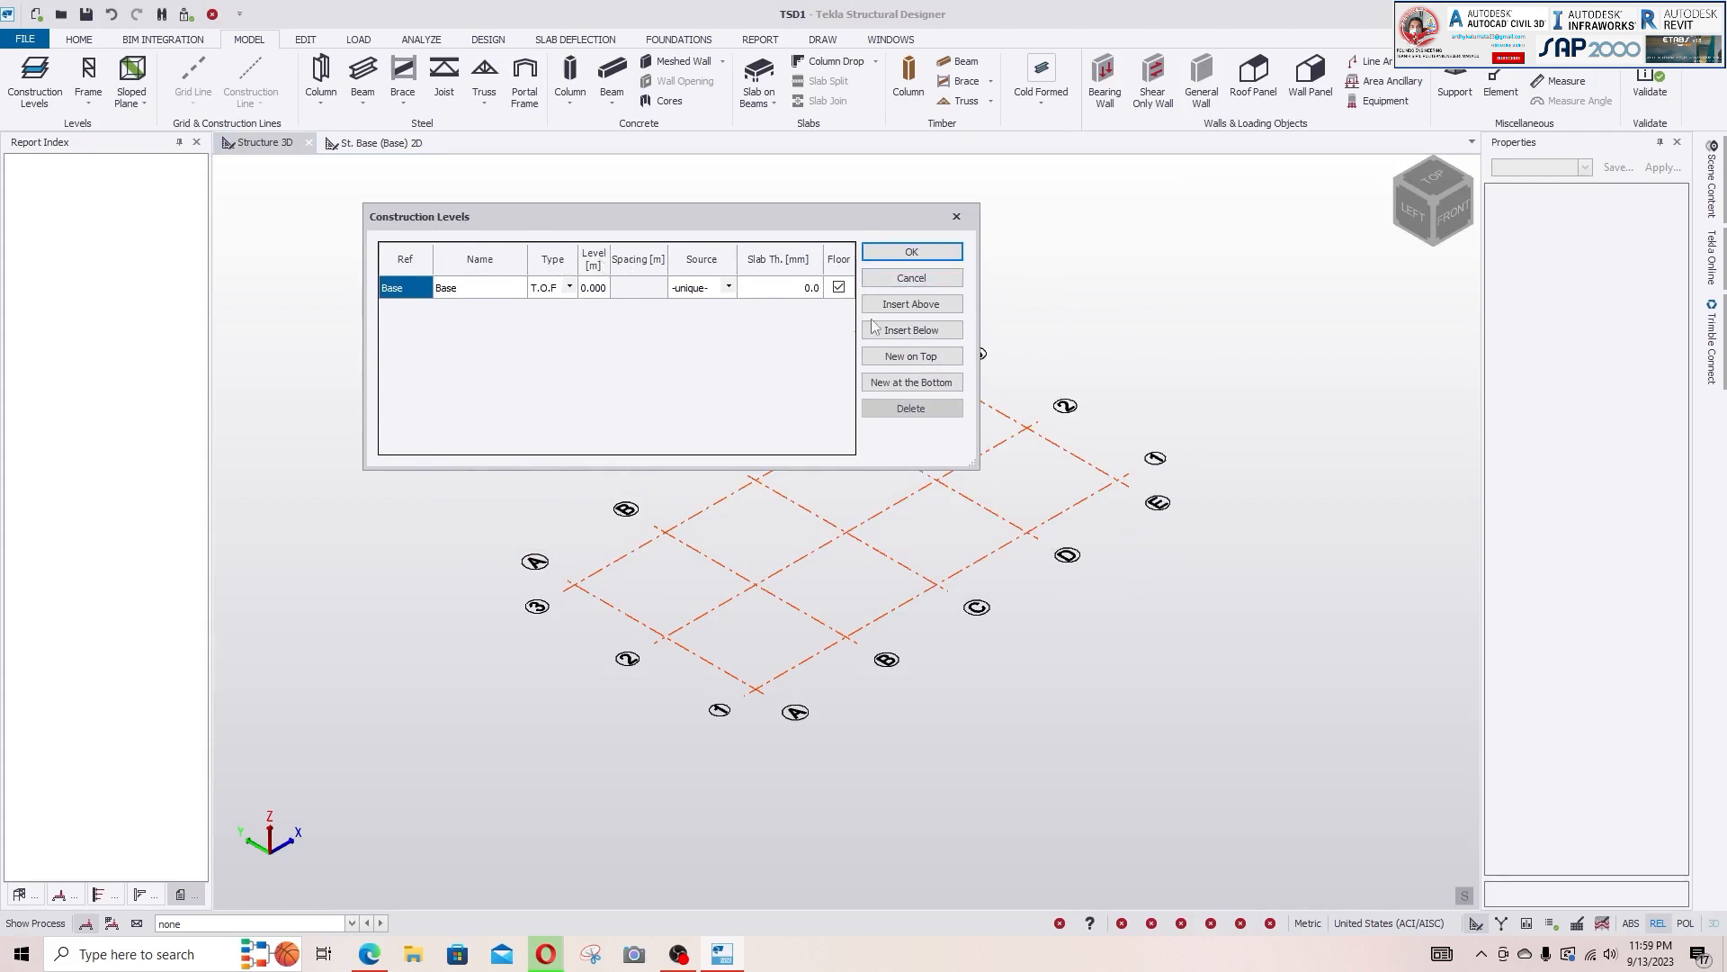
{"action": "left_click", "coordinate": [571, 287]}
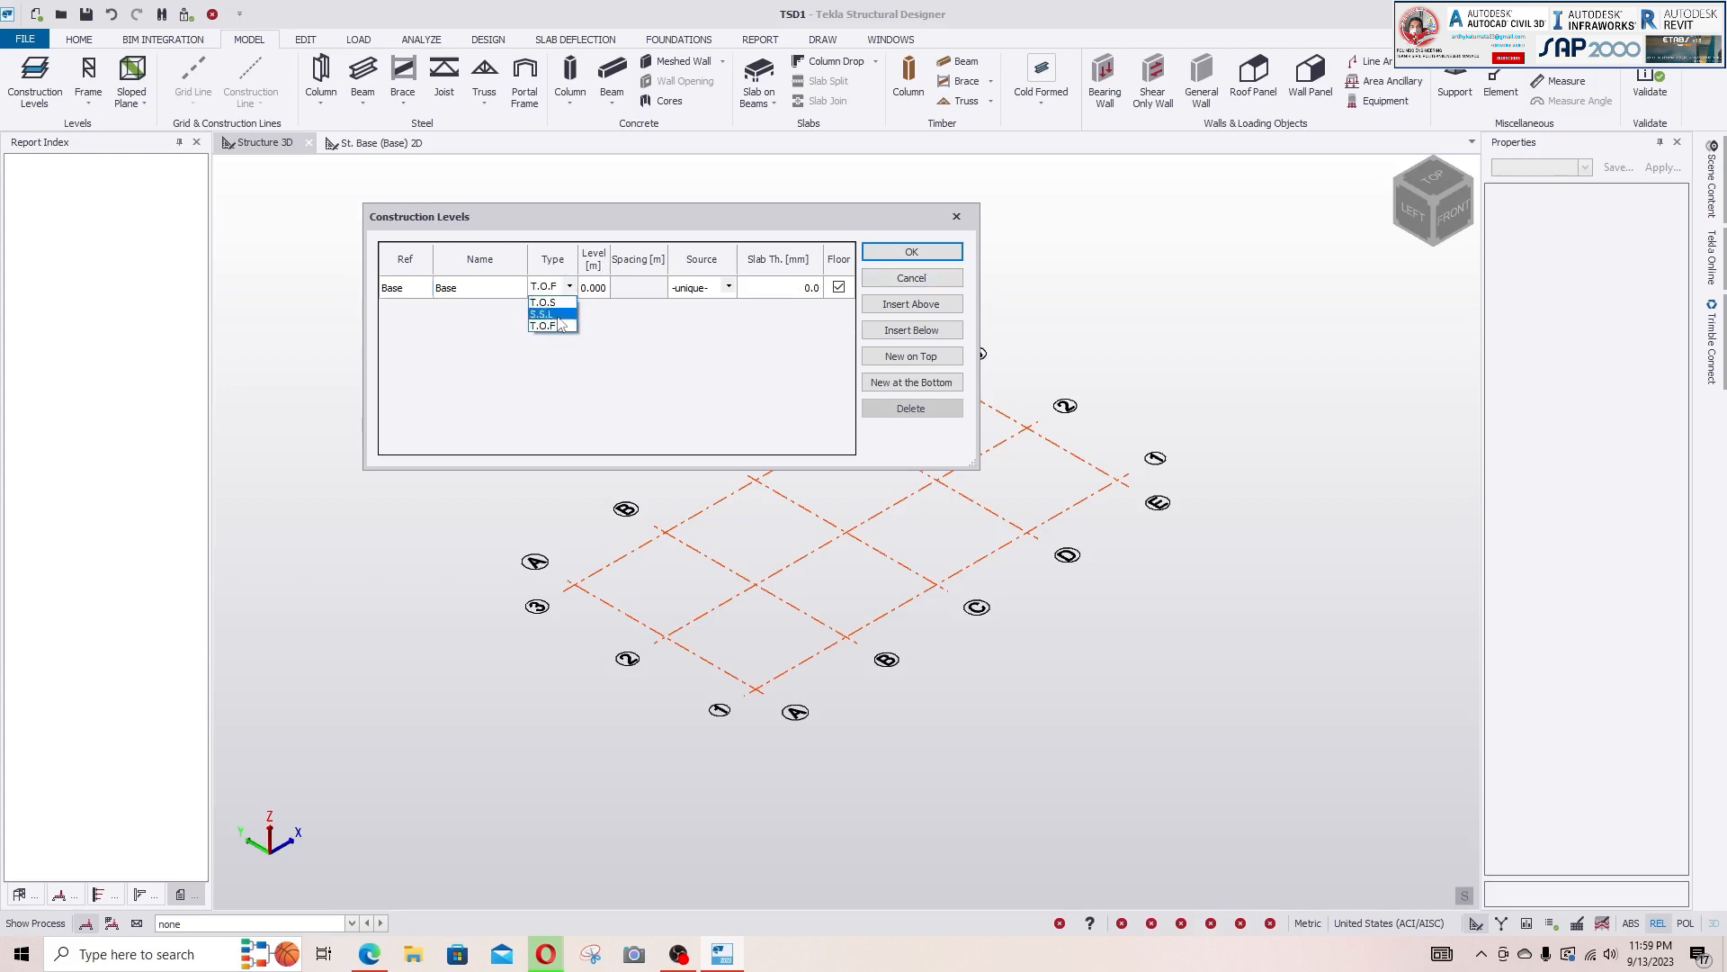
{"action": "left_click", "coordinate": [625, 359]}
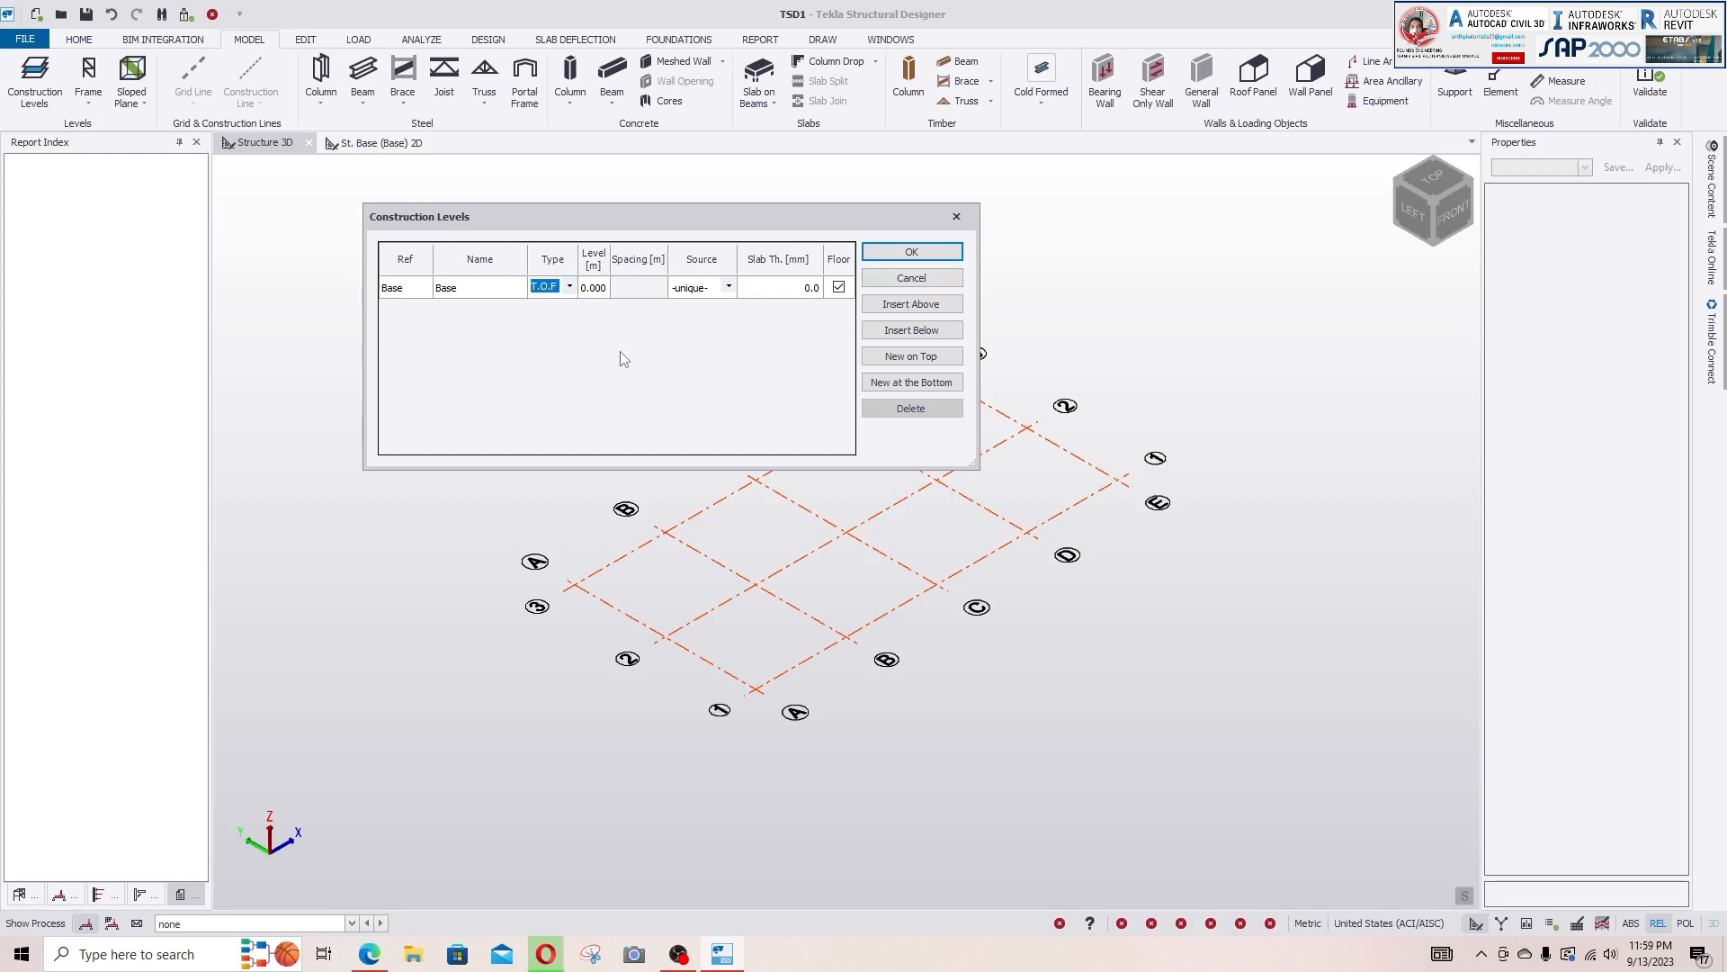
{"action": "left_click", "coordinate": [569, 287]}
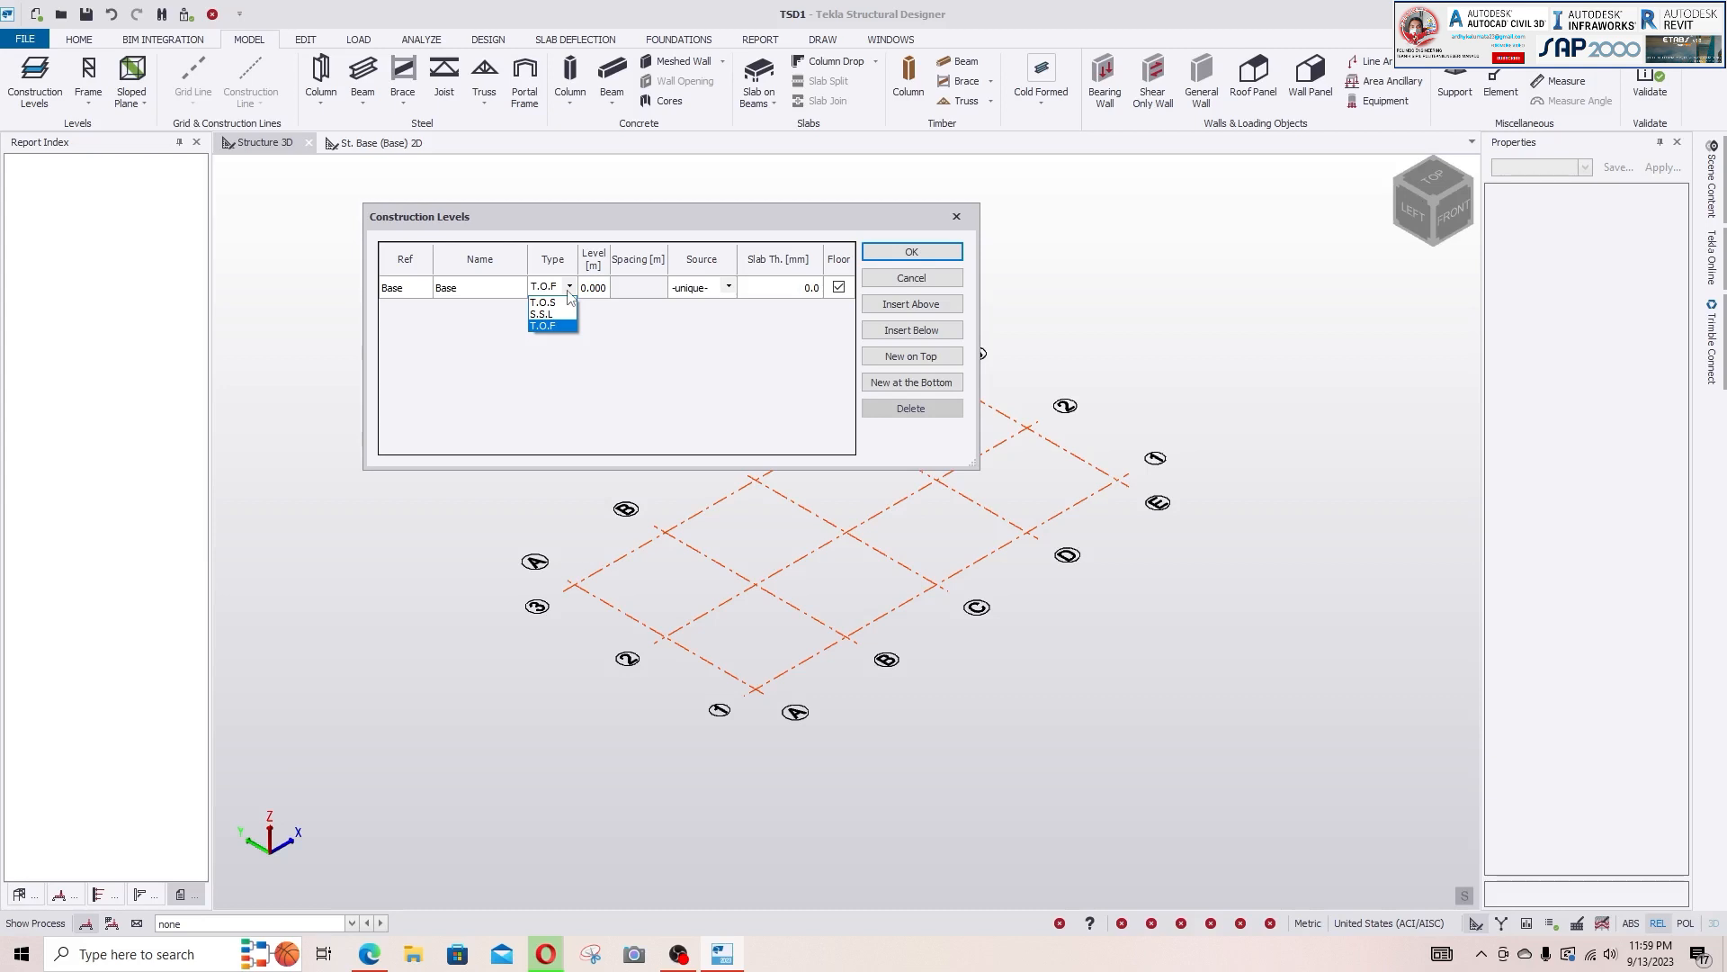
{"action": "left_click", "coordinate": [626, 327]}
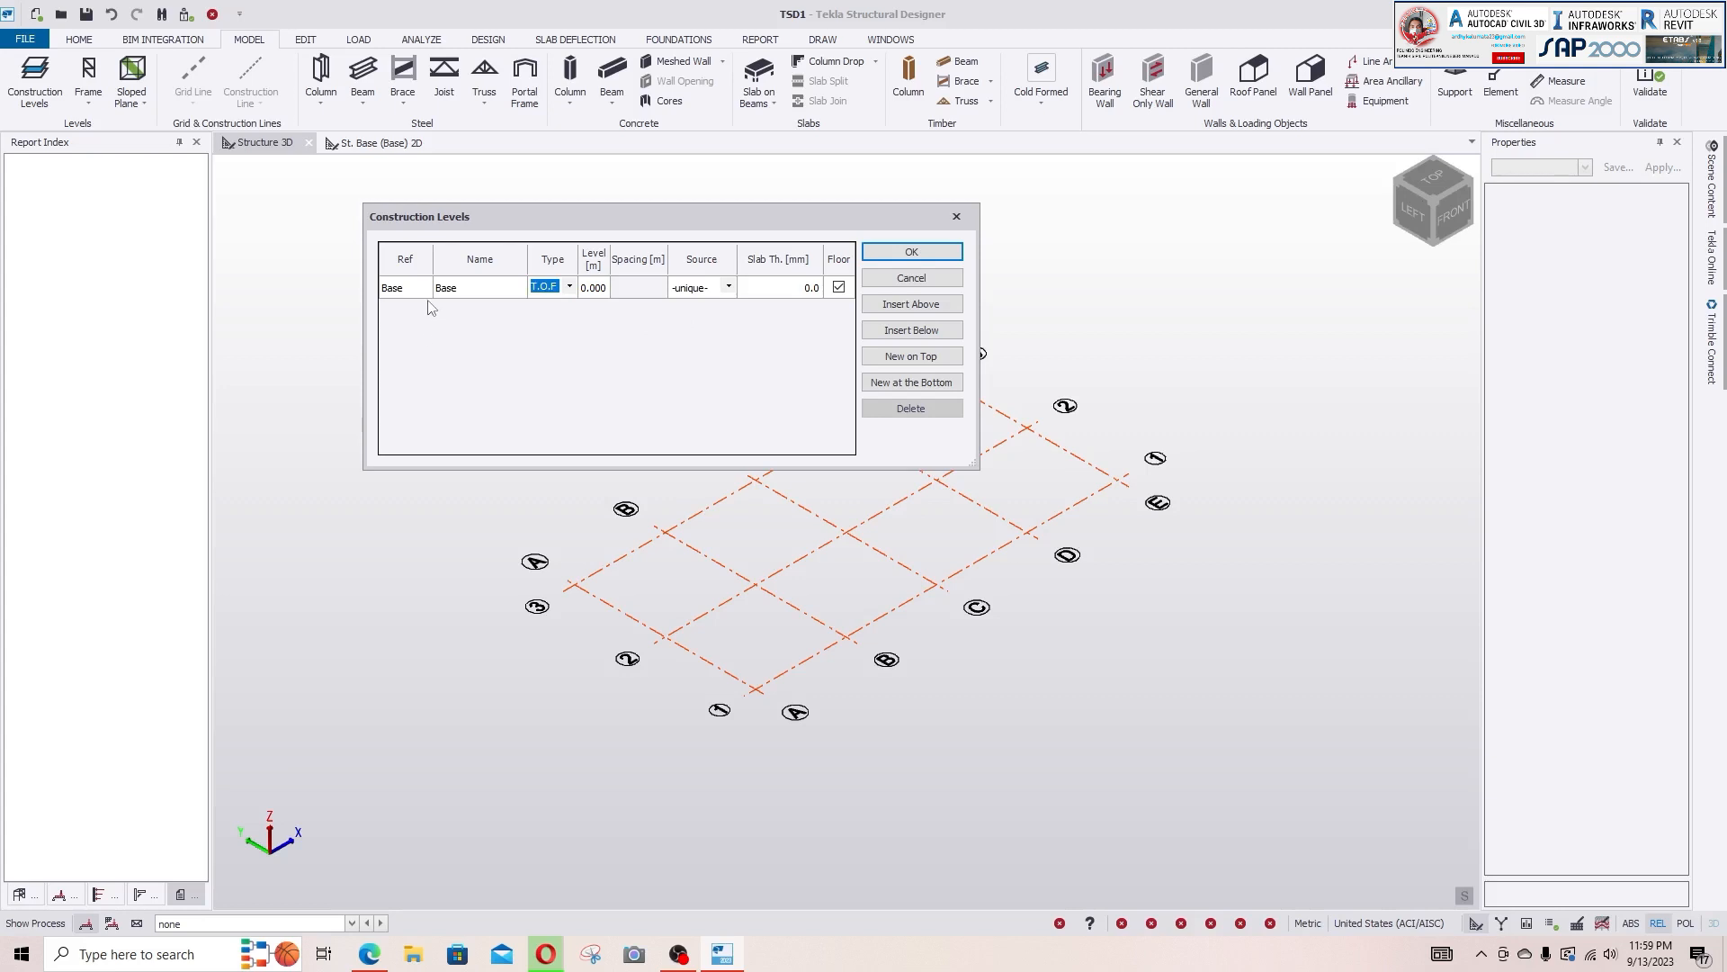
- Insert two construction levels below Base and set their references to 1 and 2 in descending row order
{"action": "left_click", "coordinate": [935, 331]}
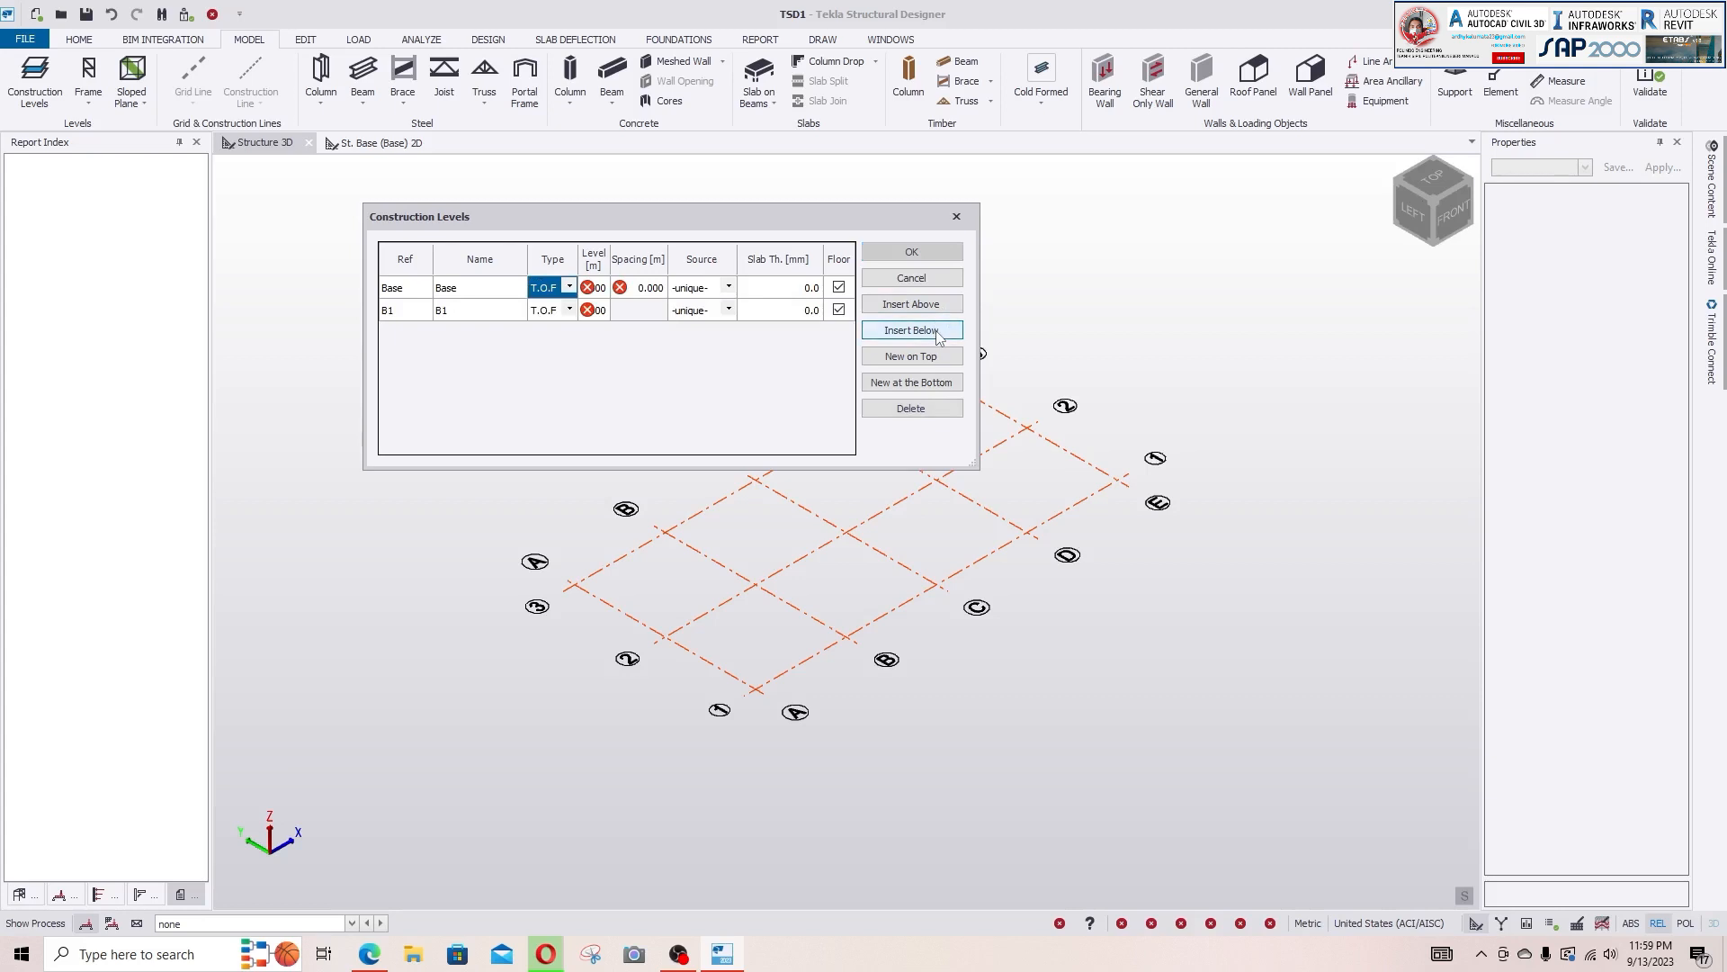
{"action": "left_click", "coordinate": [936, 331]}
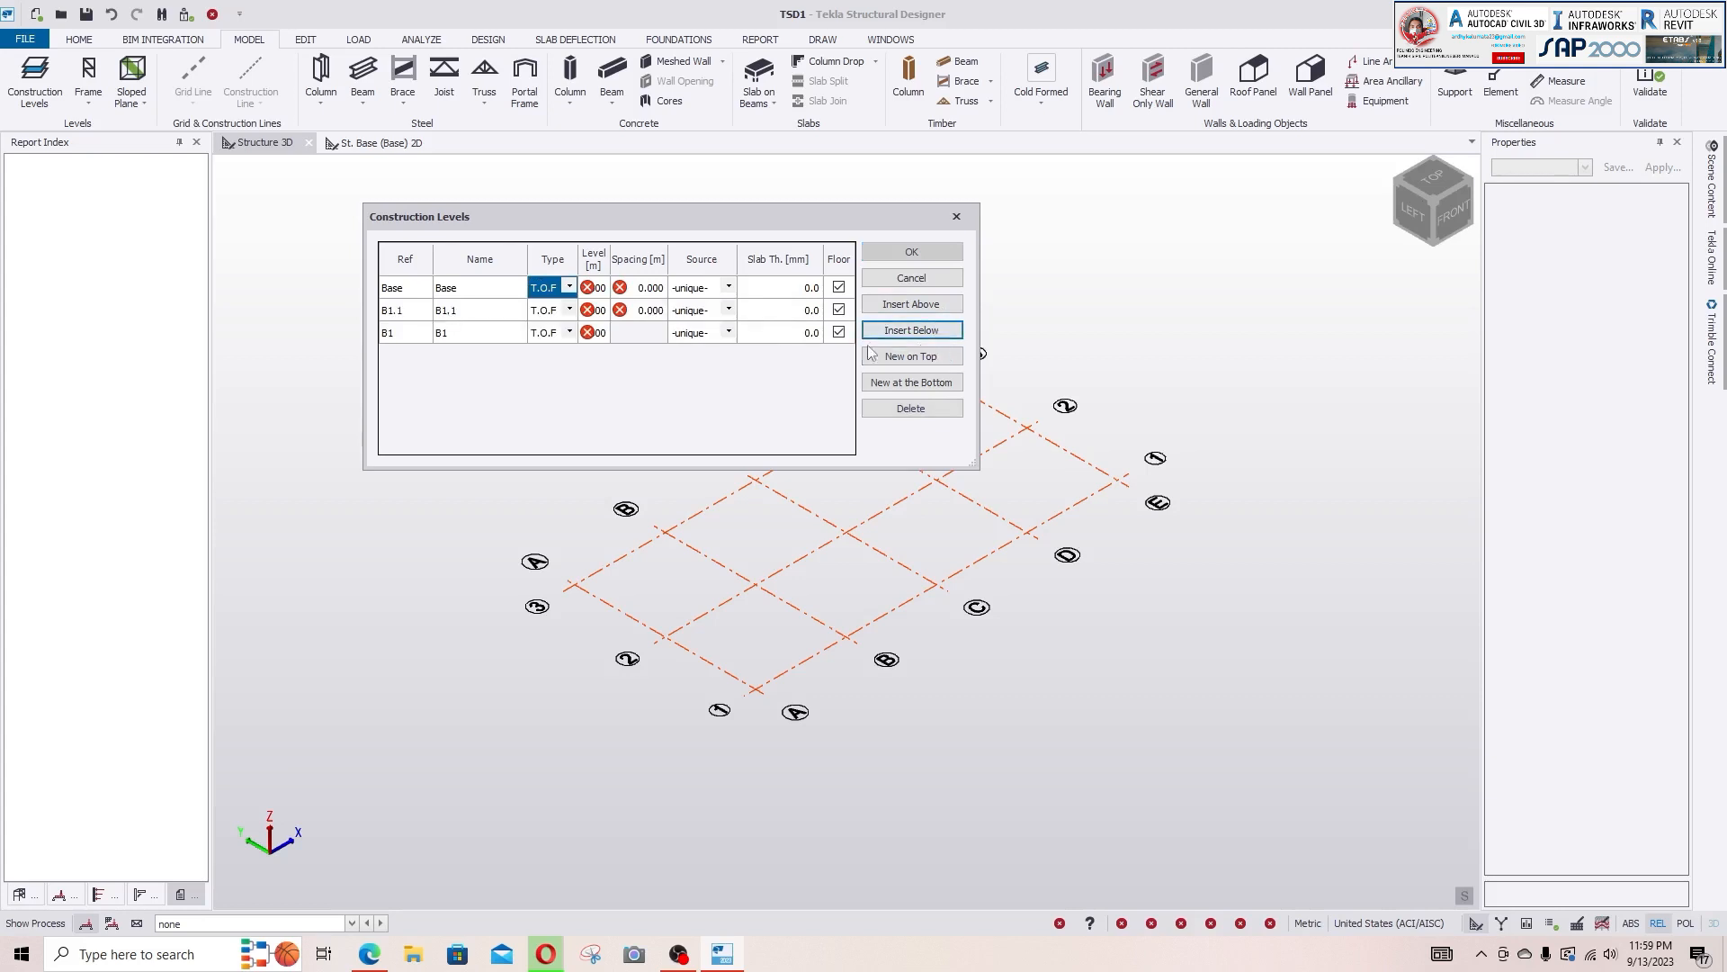
{"action": "left_click", "coordinate": [418, 311]}
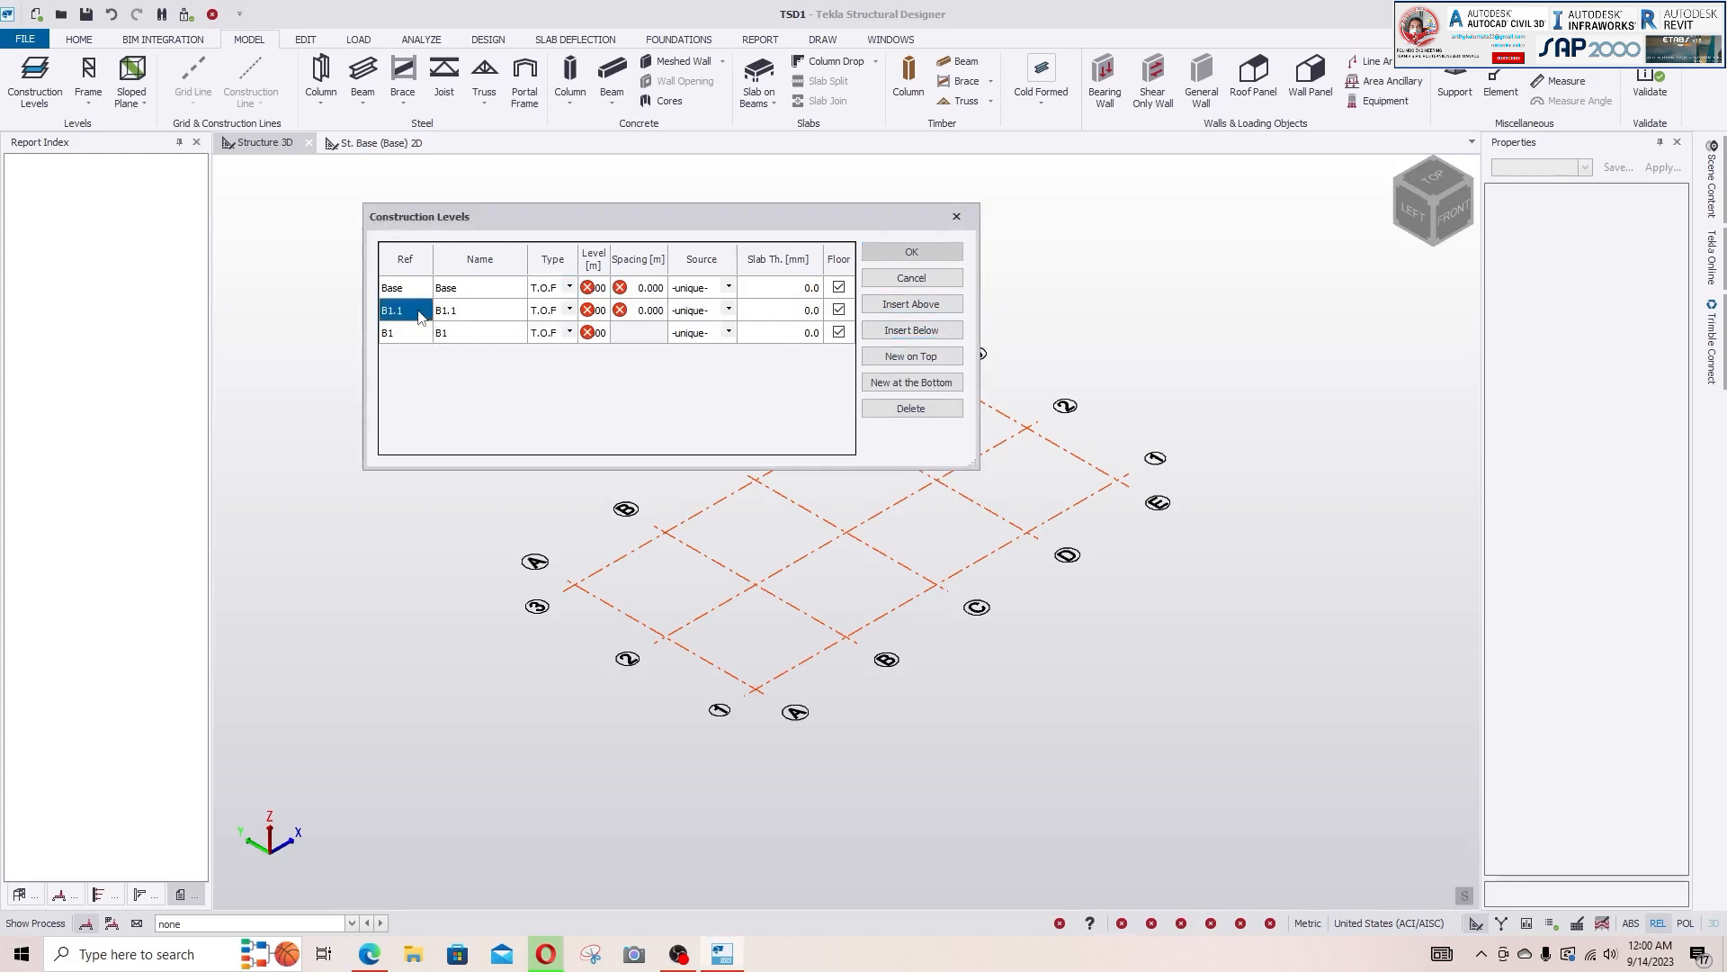
{"action": "left_click", "coordinate": [419, 311]}
{"action": "key", "text": "BackSpace"}
{"action": "type", "text": "Lt1"}
{"action": "type", "text": "1"}
{"action": "left_click", "coordinate": [399, 340]}
{"action": "type", "text": "2"}
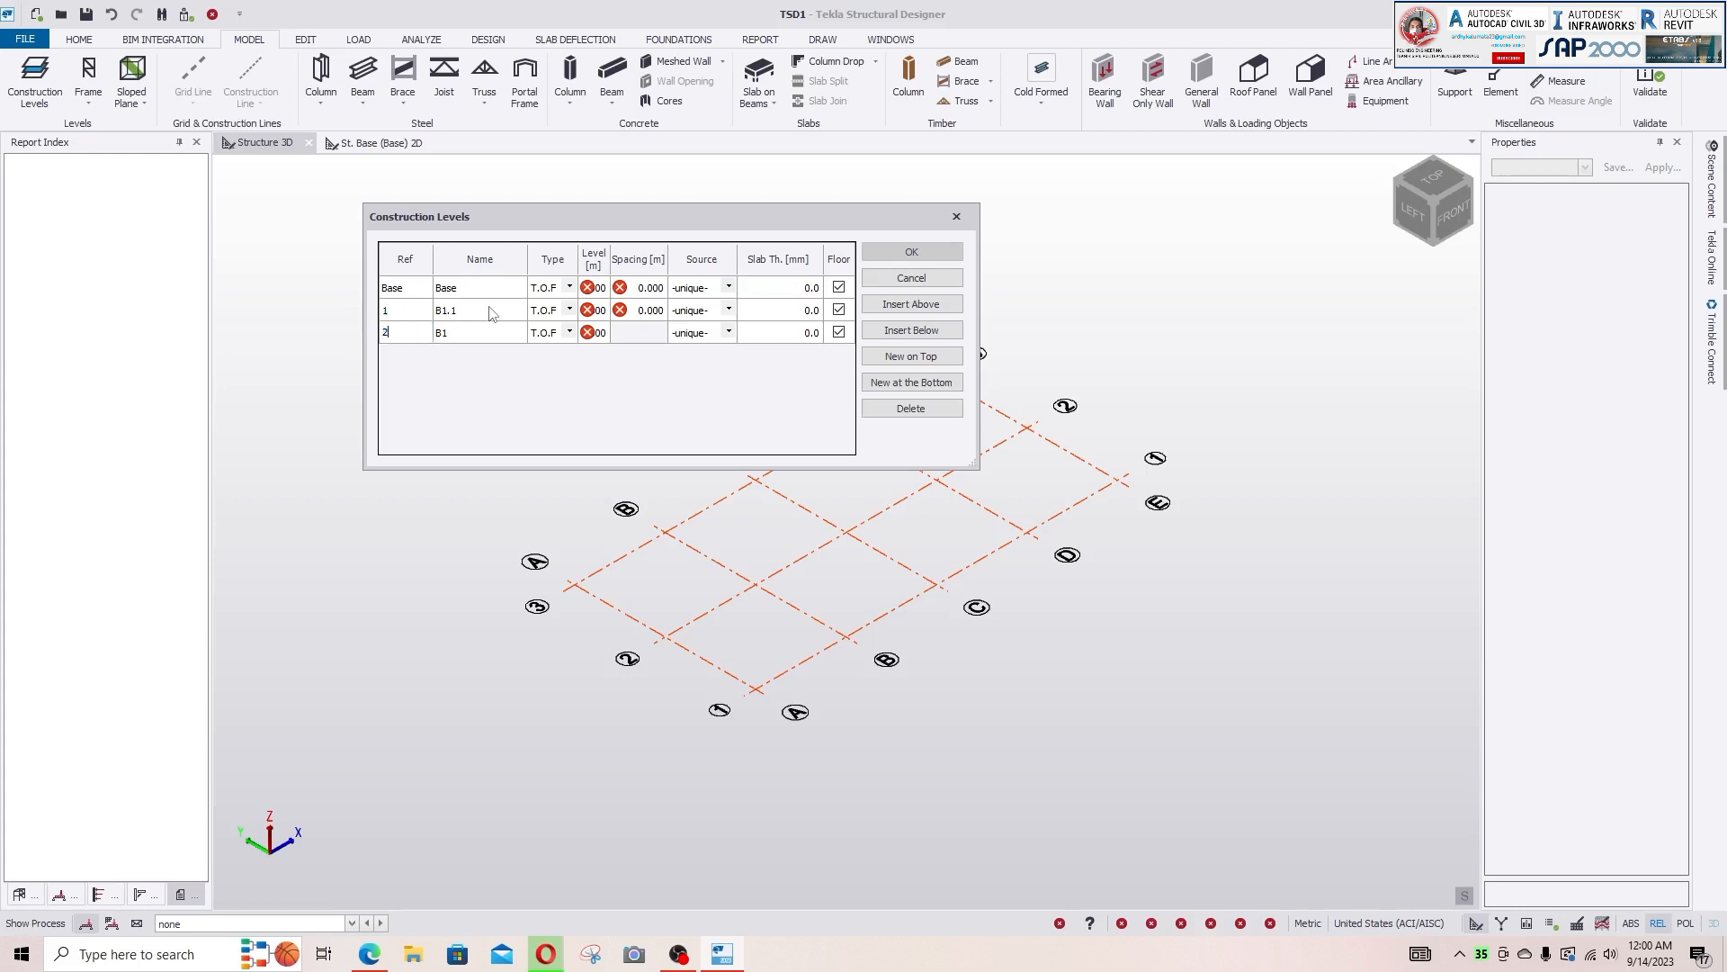
- Name level 1 Lt 1 and level 2 Lt 2
{"action": "left_click", "coordinate": [493, 310]}
{"action": "left_click", "coordinate": [492, 310]}
{"action": "type", "text": "La"}
{"action": "type", "text": "t"}
{"action": "left_click", "coordinate": [471, 336]}
{"action": "left_click", "coordinate": [466, 341]}
- Set the spacing of the Base and Lt 1 levels to 3 m each and apply the construction levels
{"action": "left_click", "coordinate": [656, 290]}
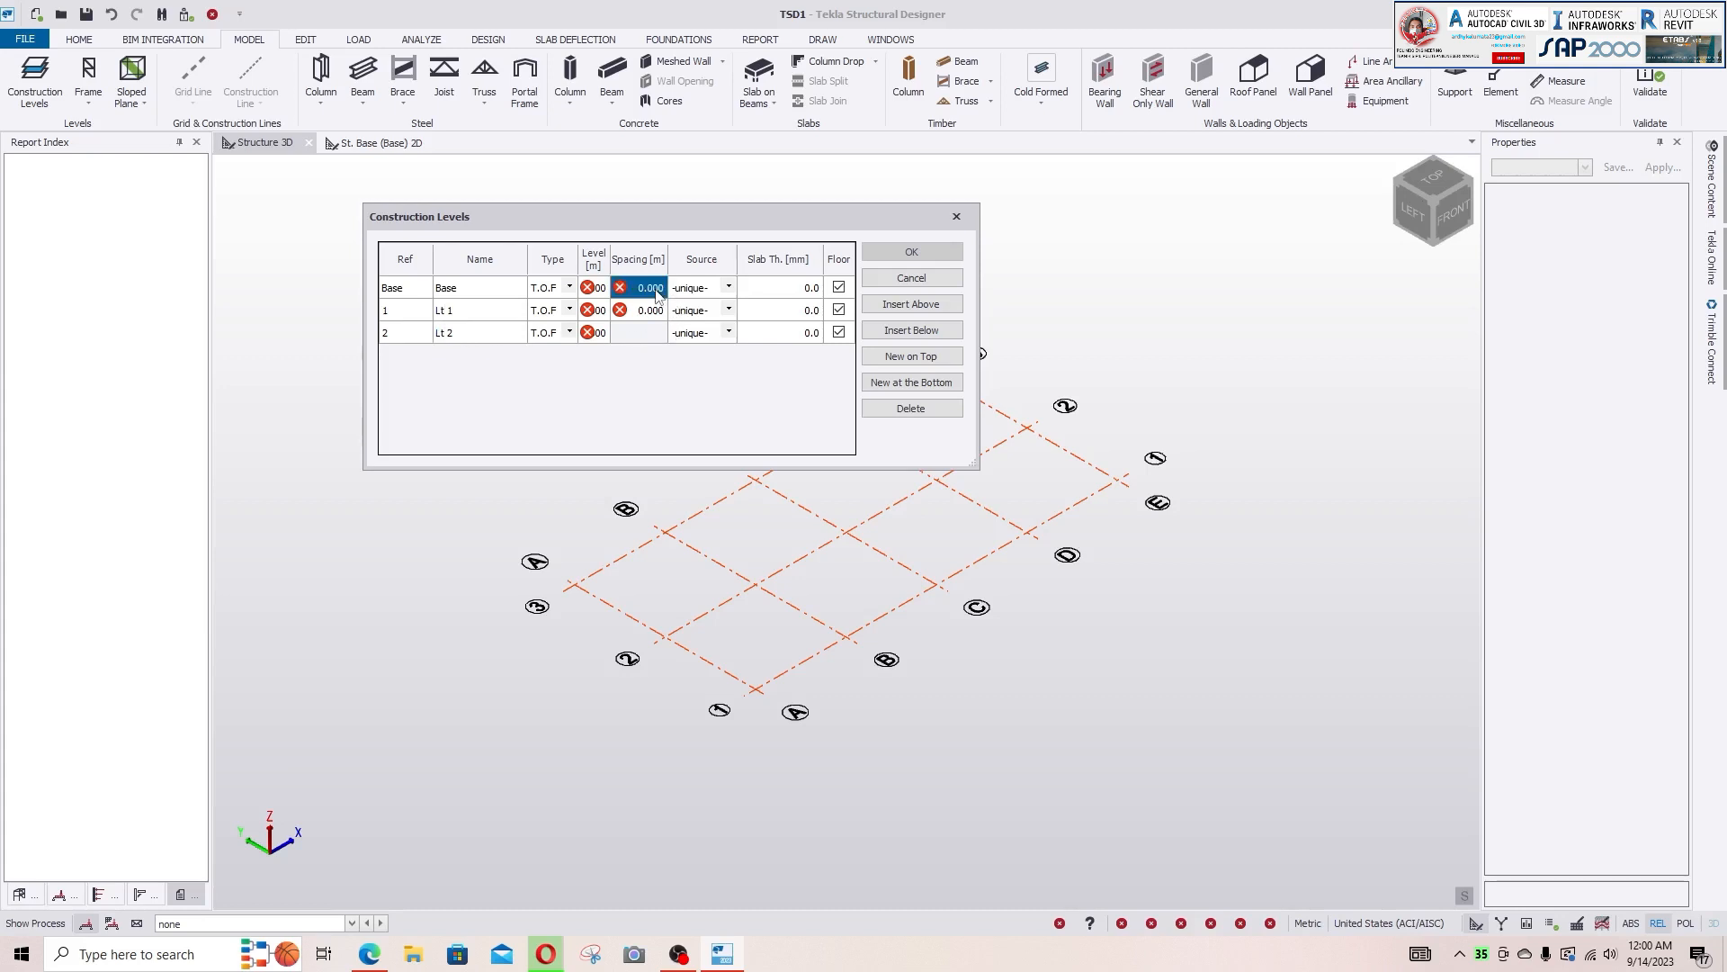
{"action": "type", "text": "3"}
{"action": "key", "text": "Return"}
{"action": "type", "text": "3"}
{"action": "key", "text": "Return"}
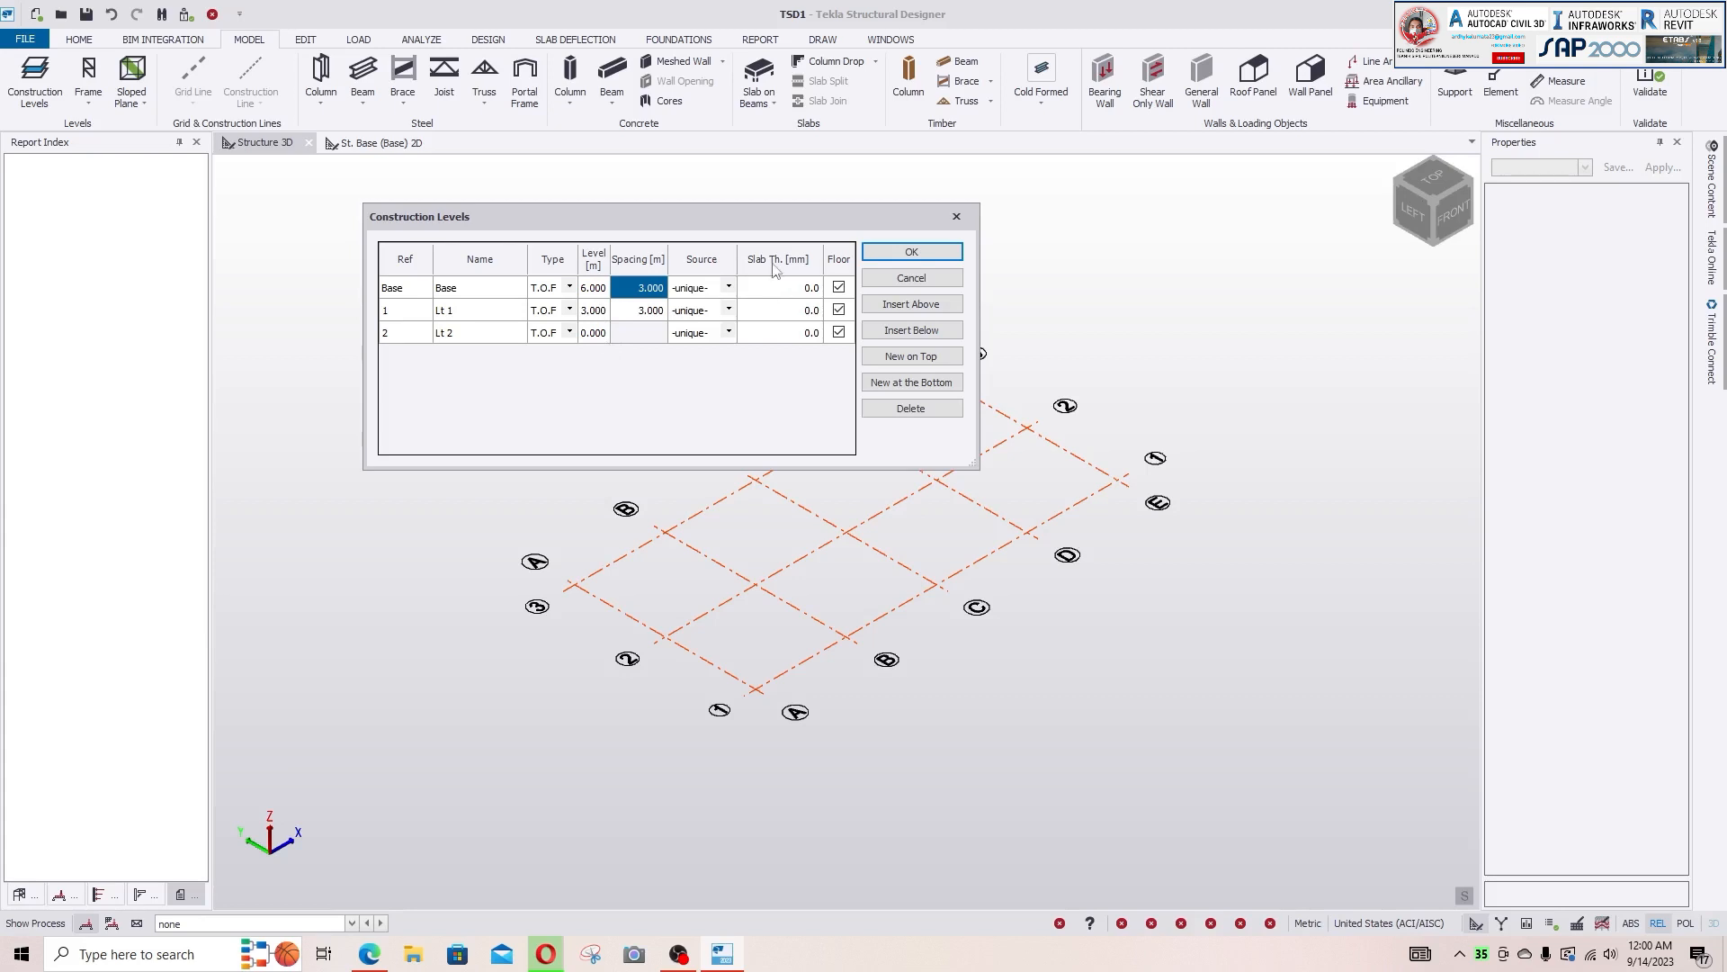
{"action": "left_click", "coordinate": [911, 253]}
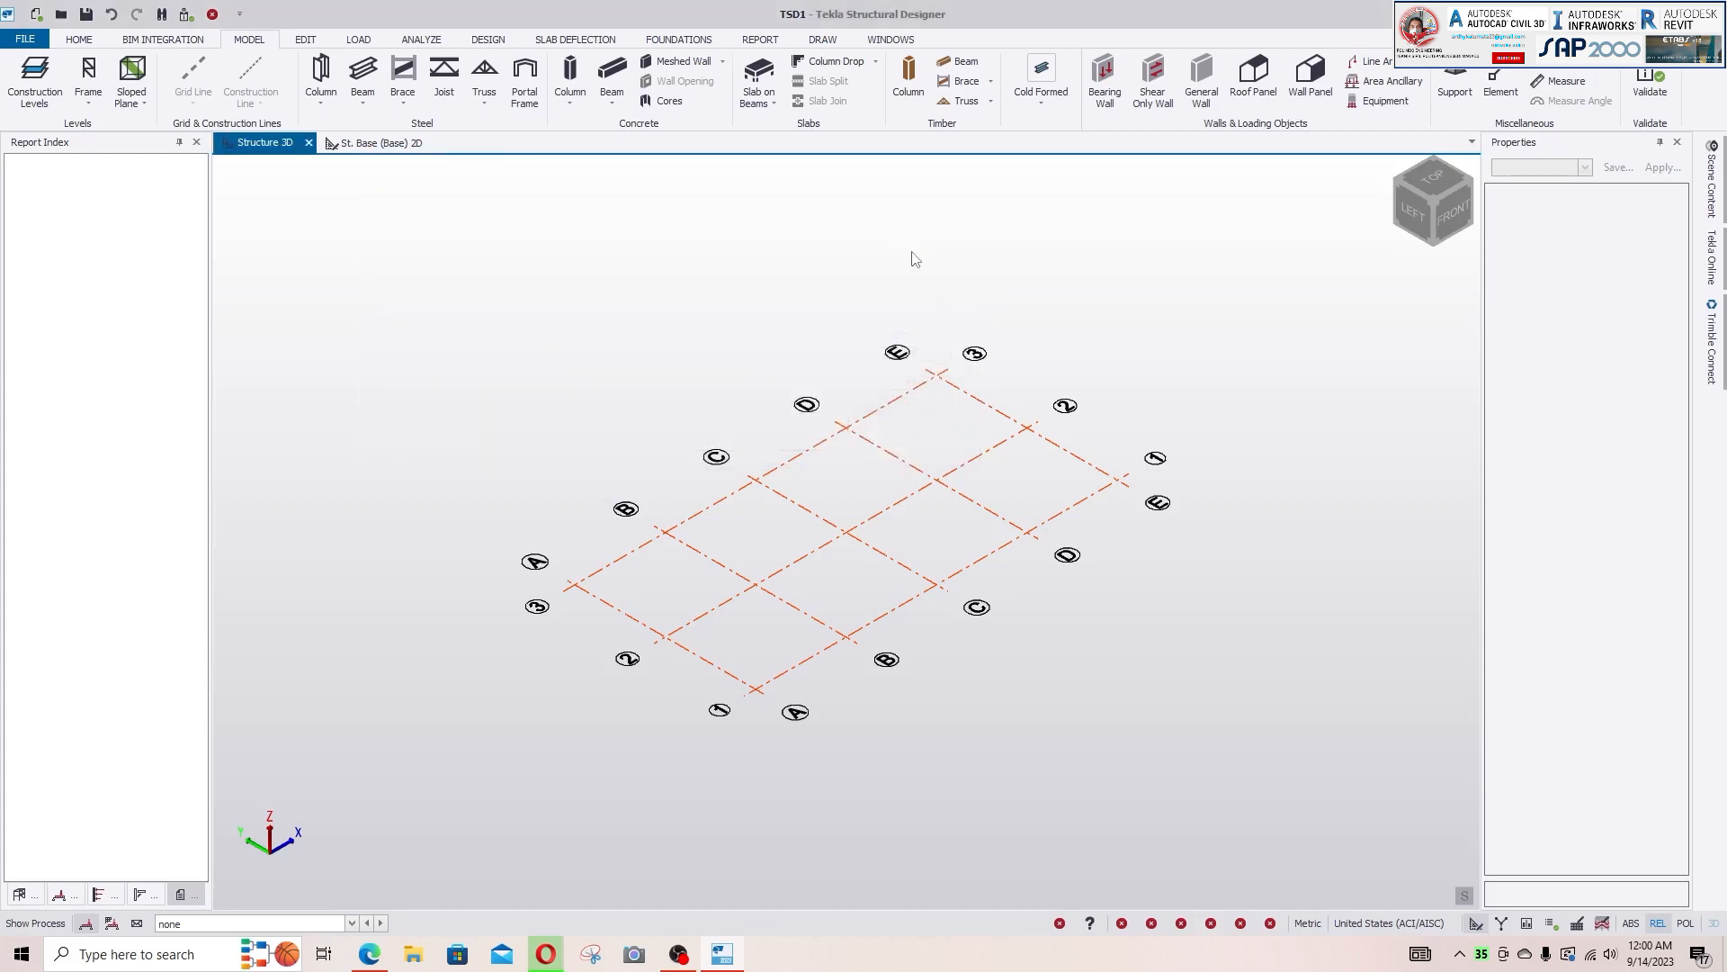
{"action": "left_click", "coordinate": [79, 40]}
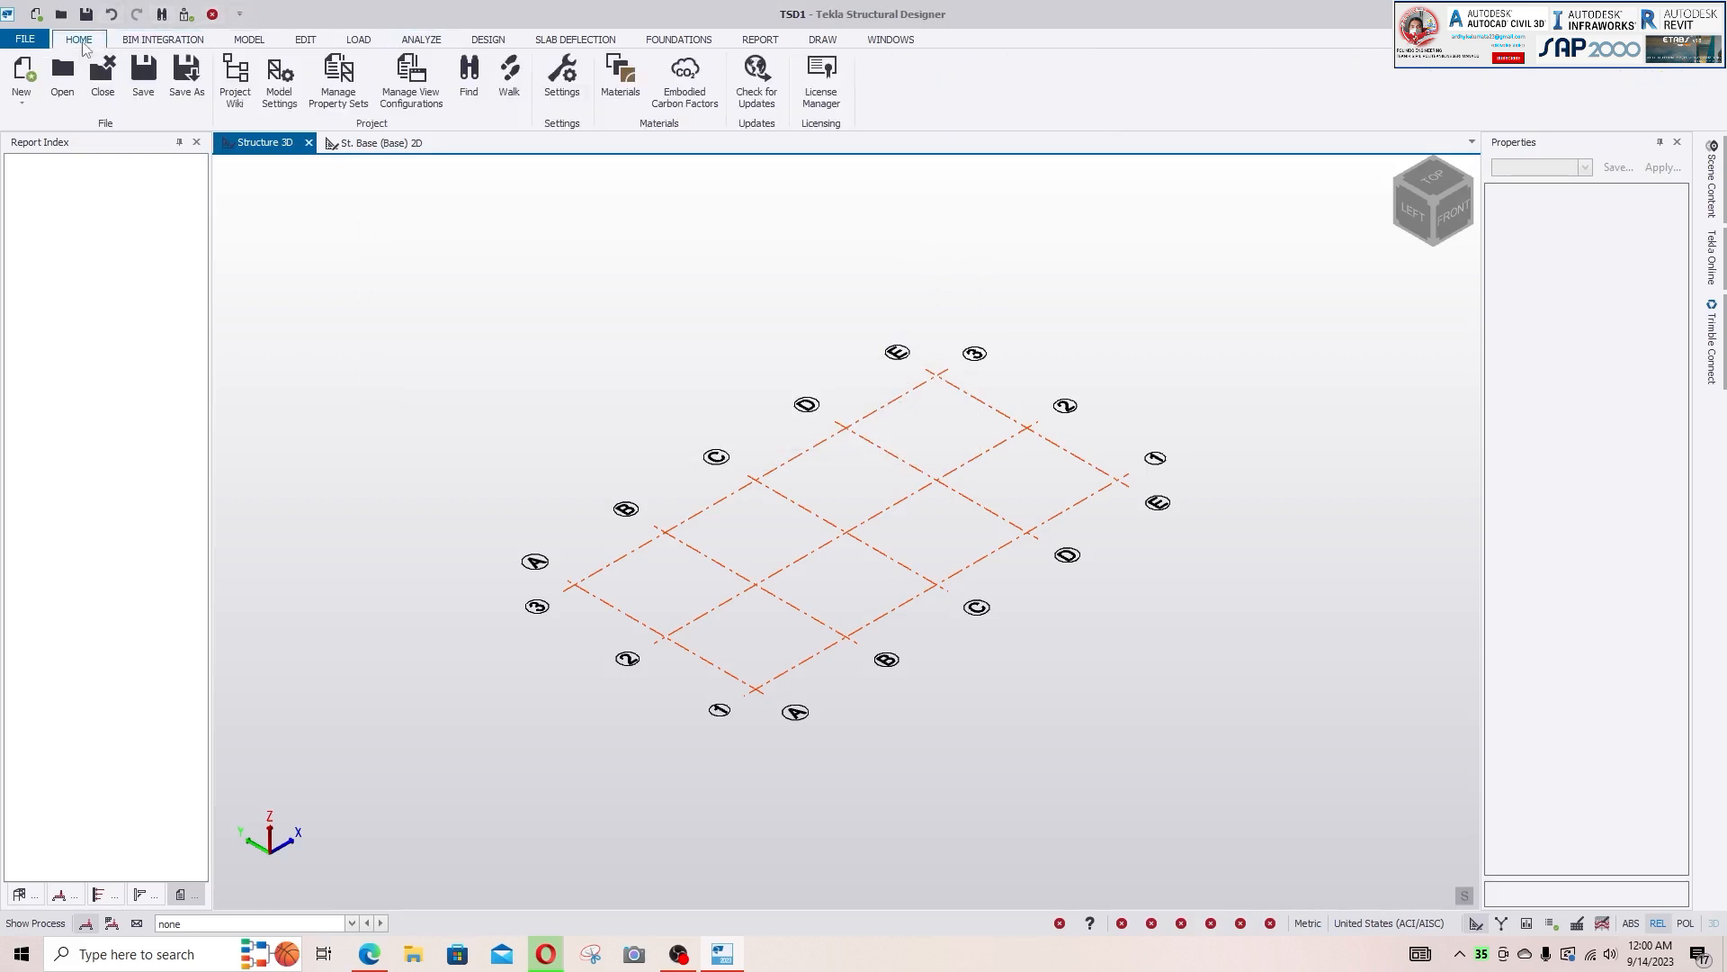
{"action": "left_click", "coordinate": [158, 40]}
{"action": "left_click", "coordinate": [249, 39]}
- Start a cast-in-place concrete column in the St. Base 2D view and dock the Properties window beside the Report Index
{"action": "left_click", "coordinate": [378, 143]}
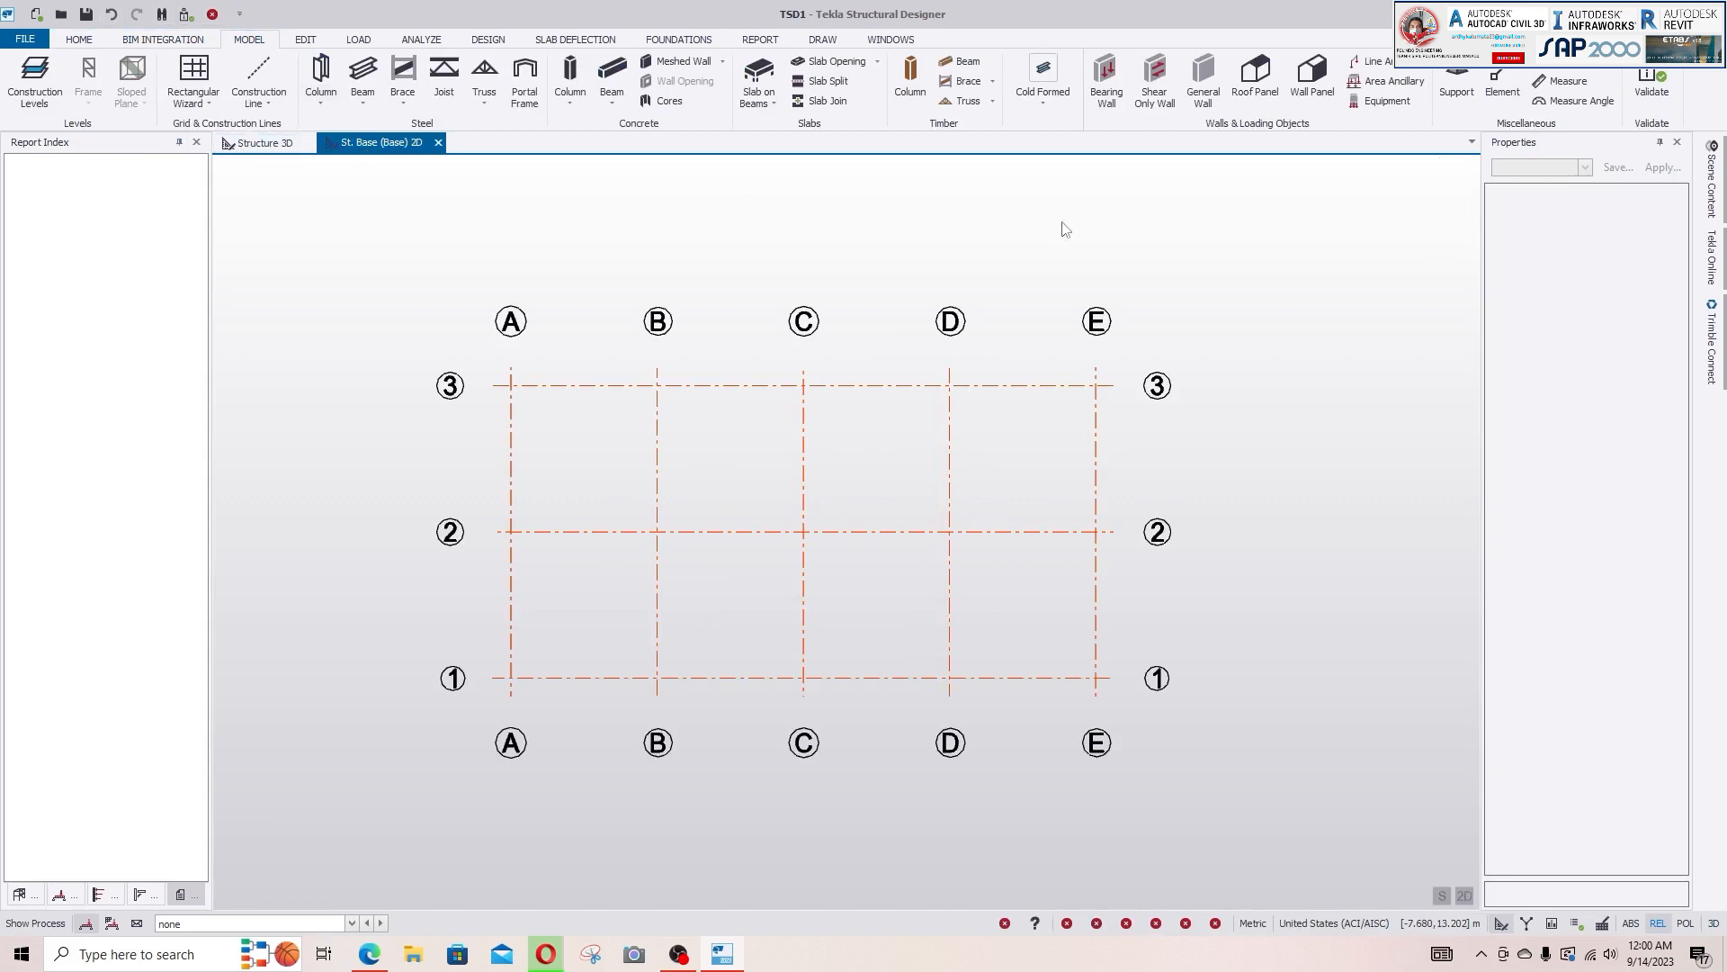
{"action": "scroll", "coordinate": [833, 406], "scroll_direction": "down", "scroll_amount": 2}
{"action": "scroll", "coordinate": [842, 417], "scroll_direction": "up", "scroll_amount": 2}
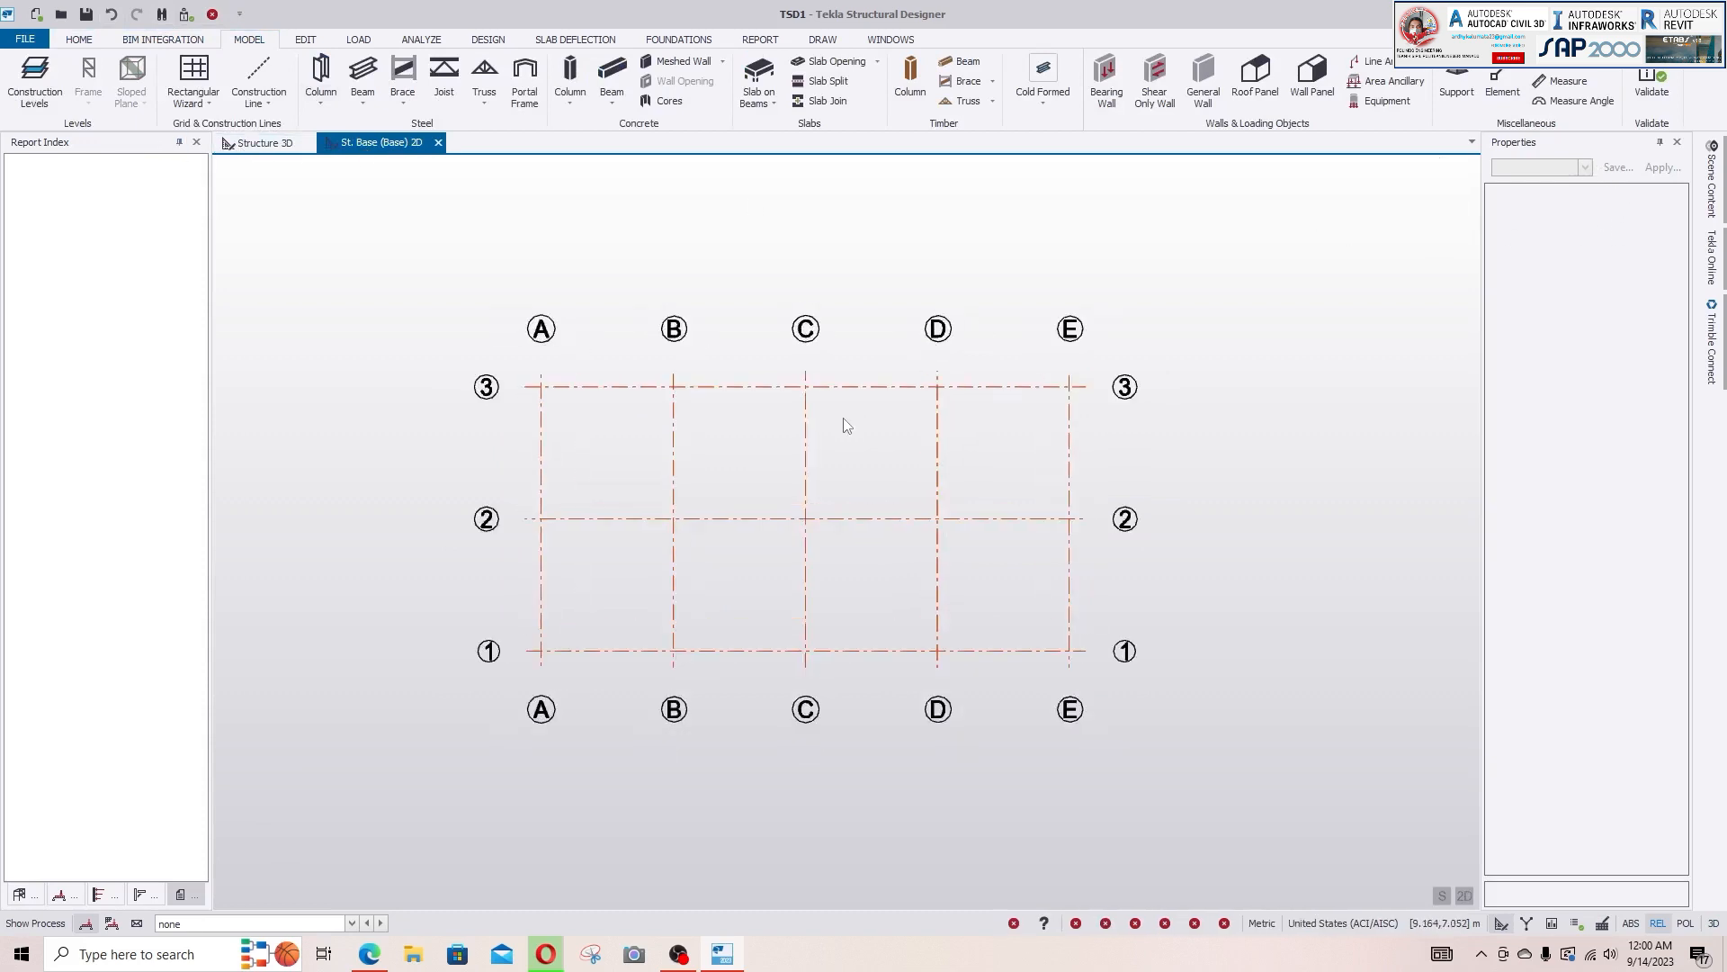
{"action": "scroll", "coordinate": [969, 434], "scroll_direction": "down", "scroll_amount": 1}
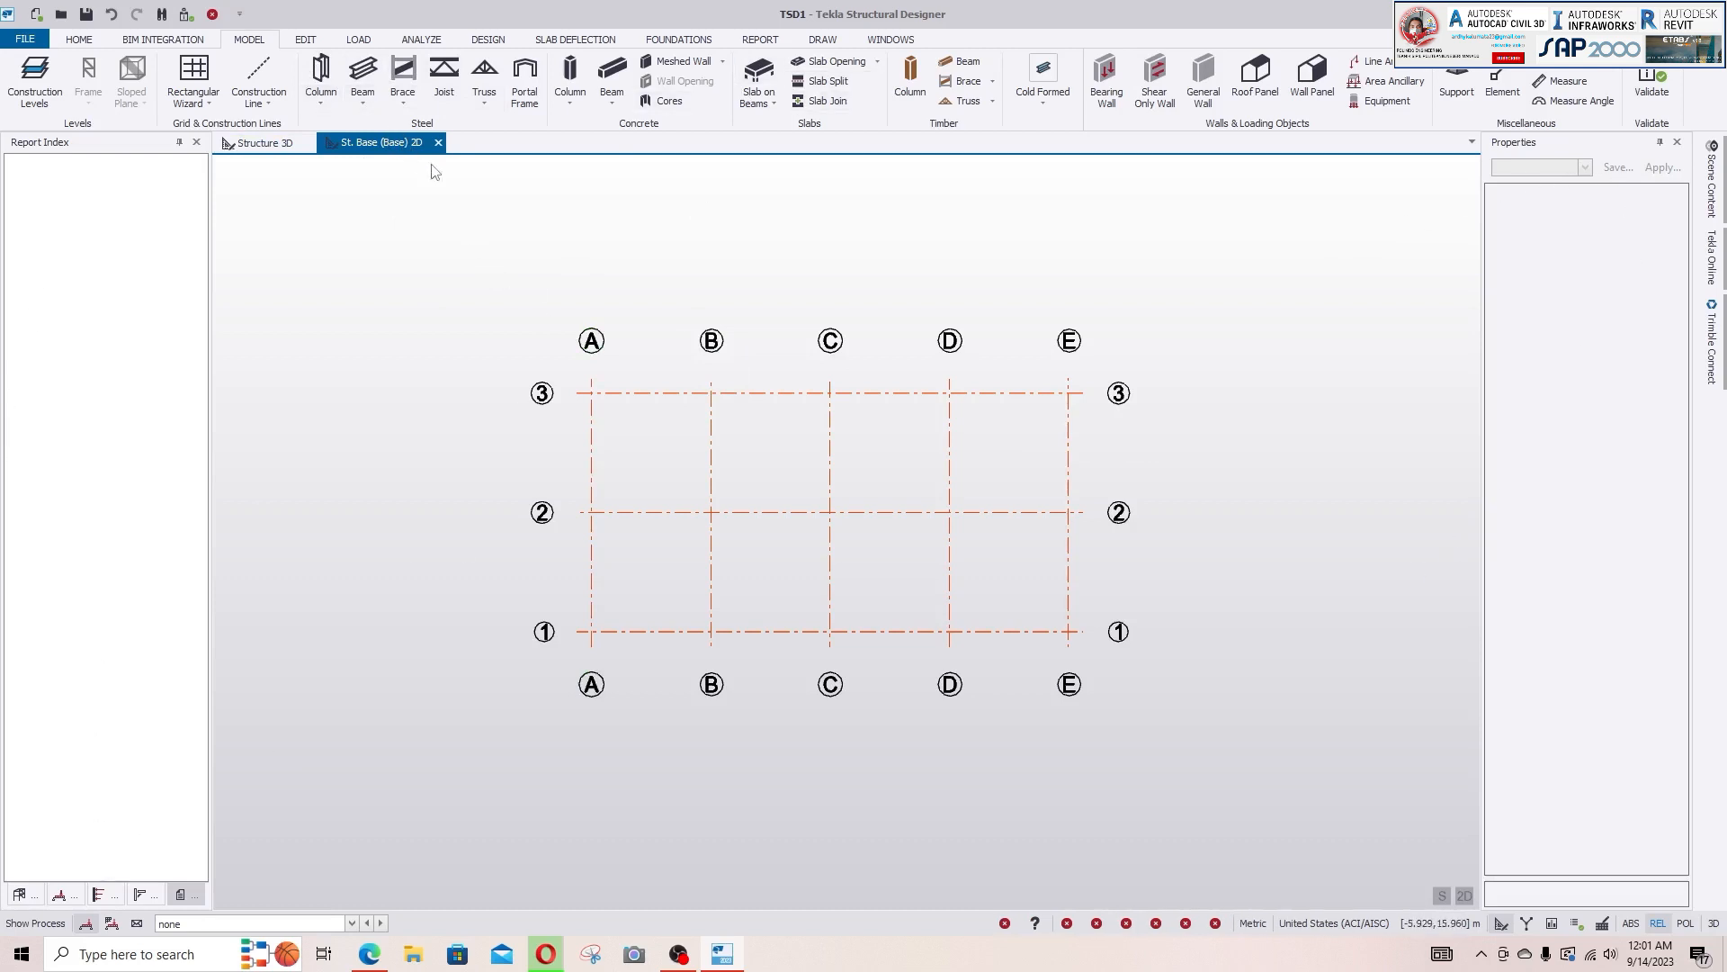
{"action": "left_click", "coordinate": [269, 143]}
{"action": "left_click", "coordinate": [381, 144]}
{"action": "left_click", "coordinate": [580, 105]}
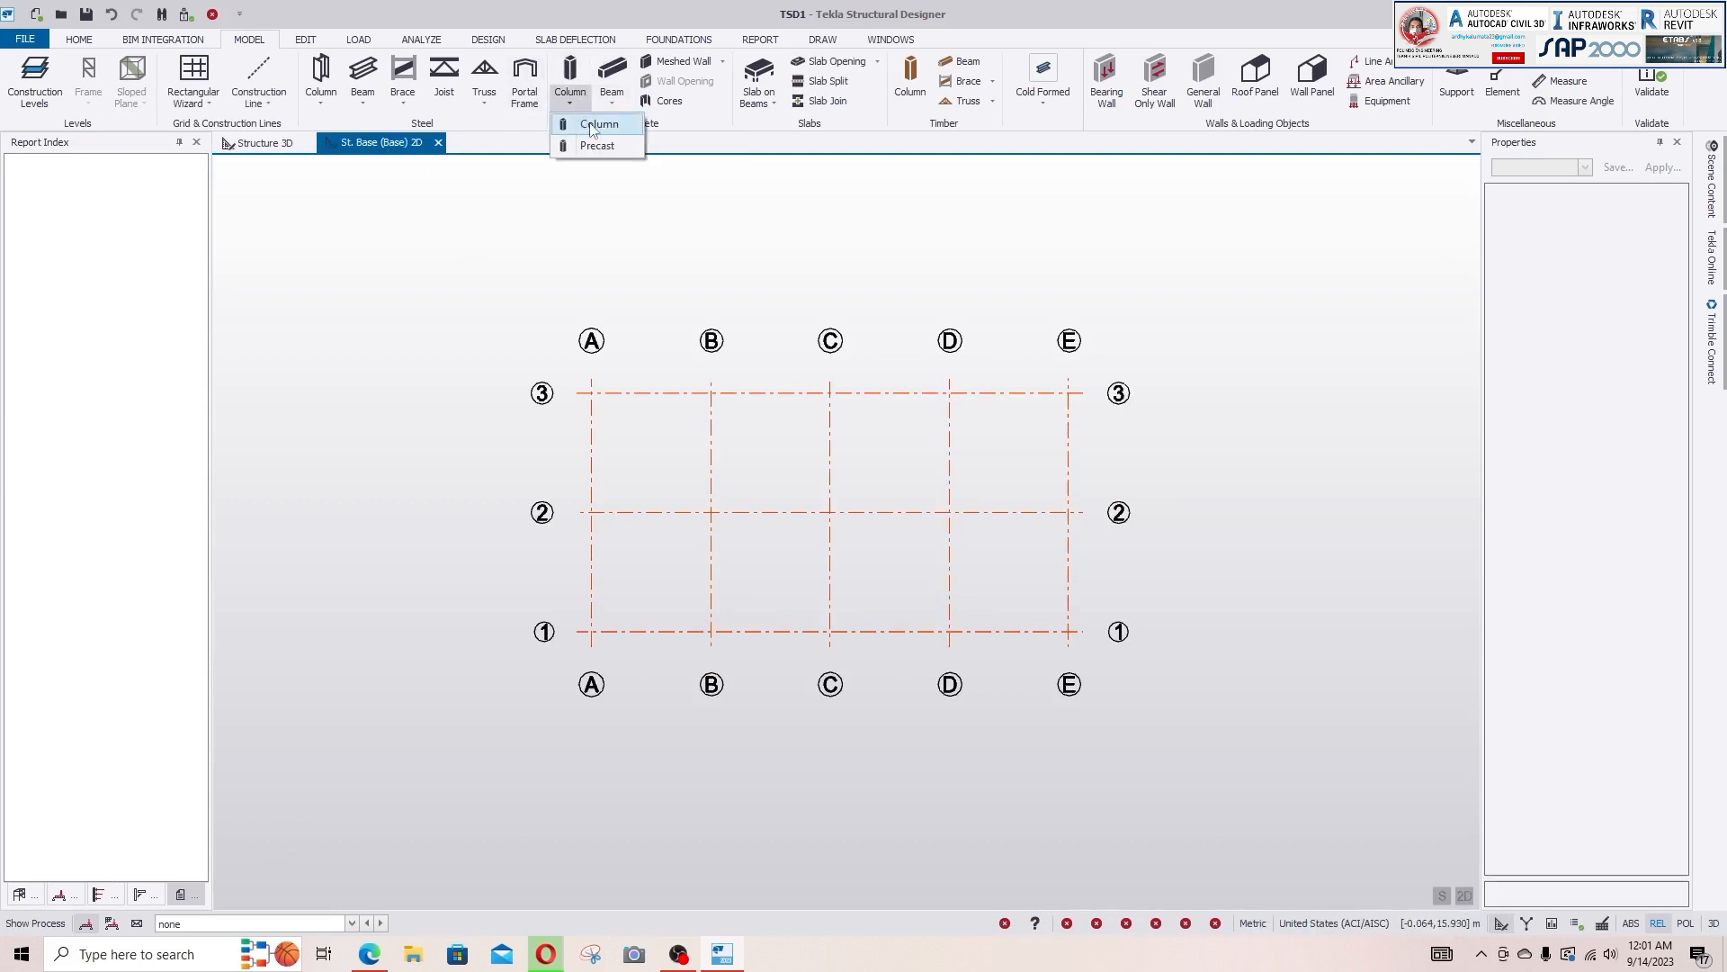
{"action": "left_click", "coordinate": [596, 124]}
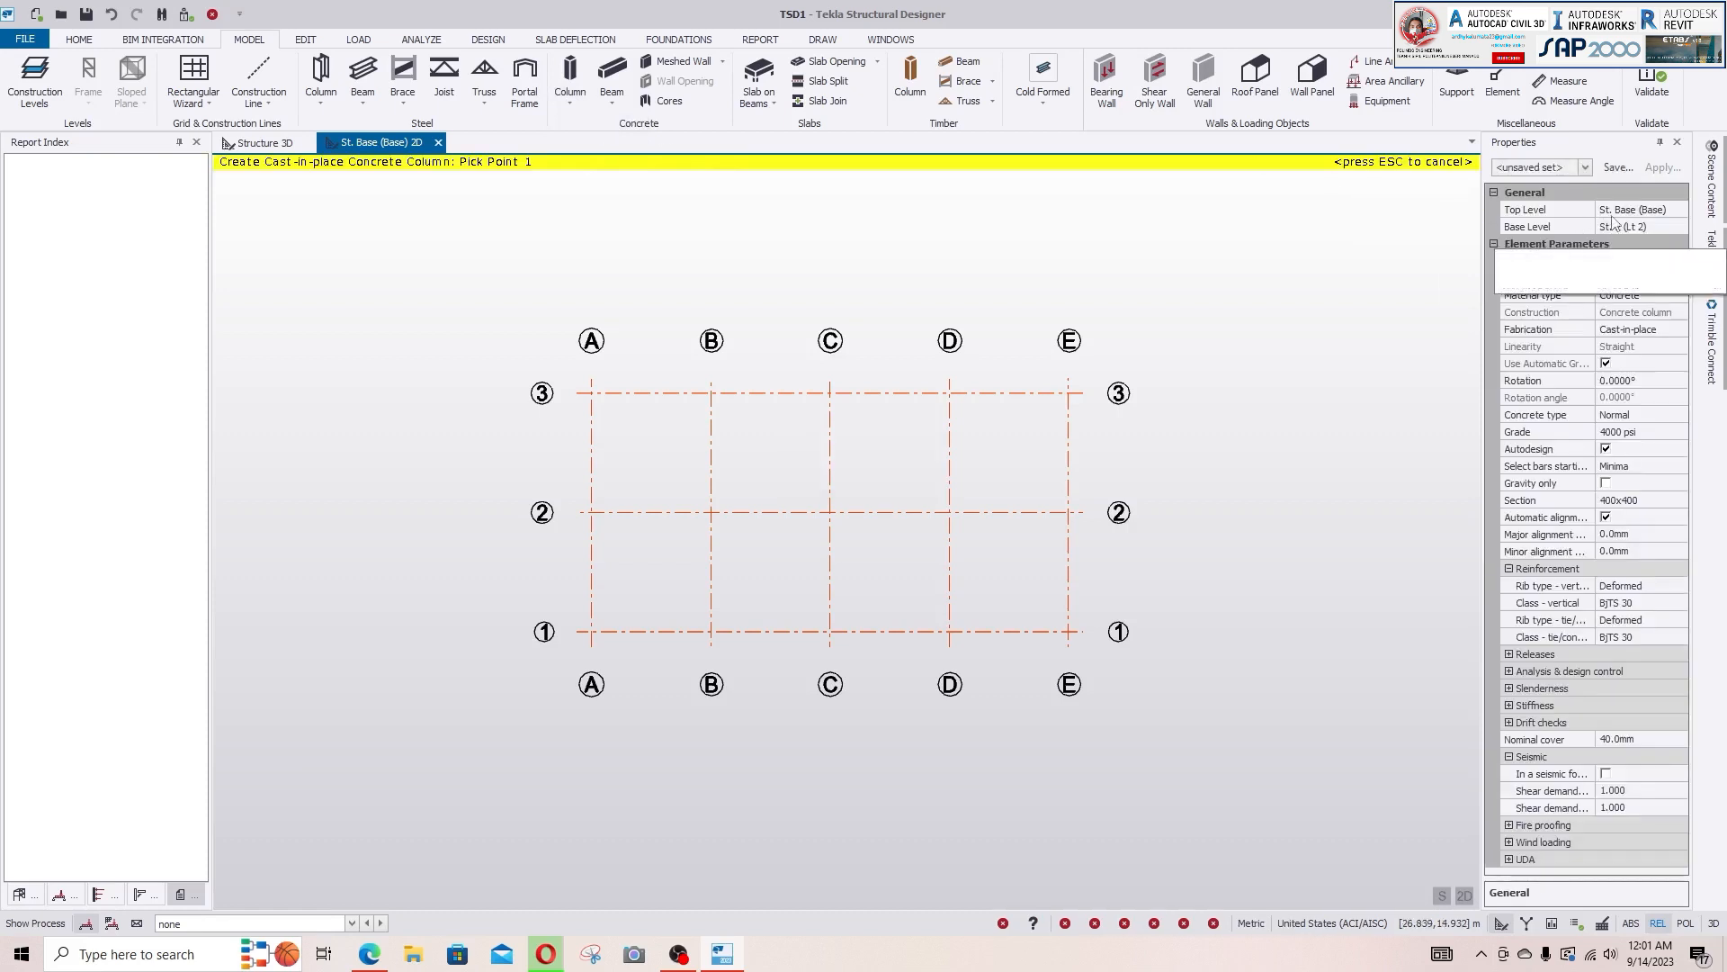
{"action": "left_click_drag", "start_coordinate": [1529, 142], "coordinate": [77, 530]}
{"action": "double_click", "coordinate": [77, 528]}
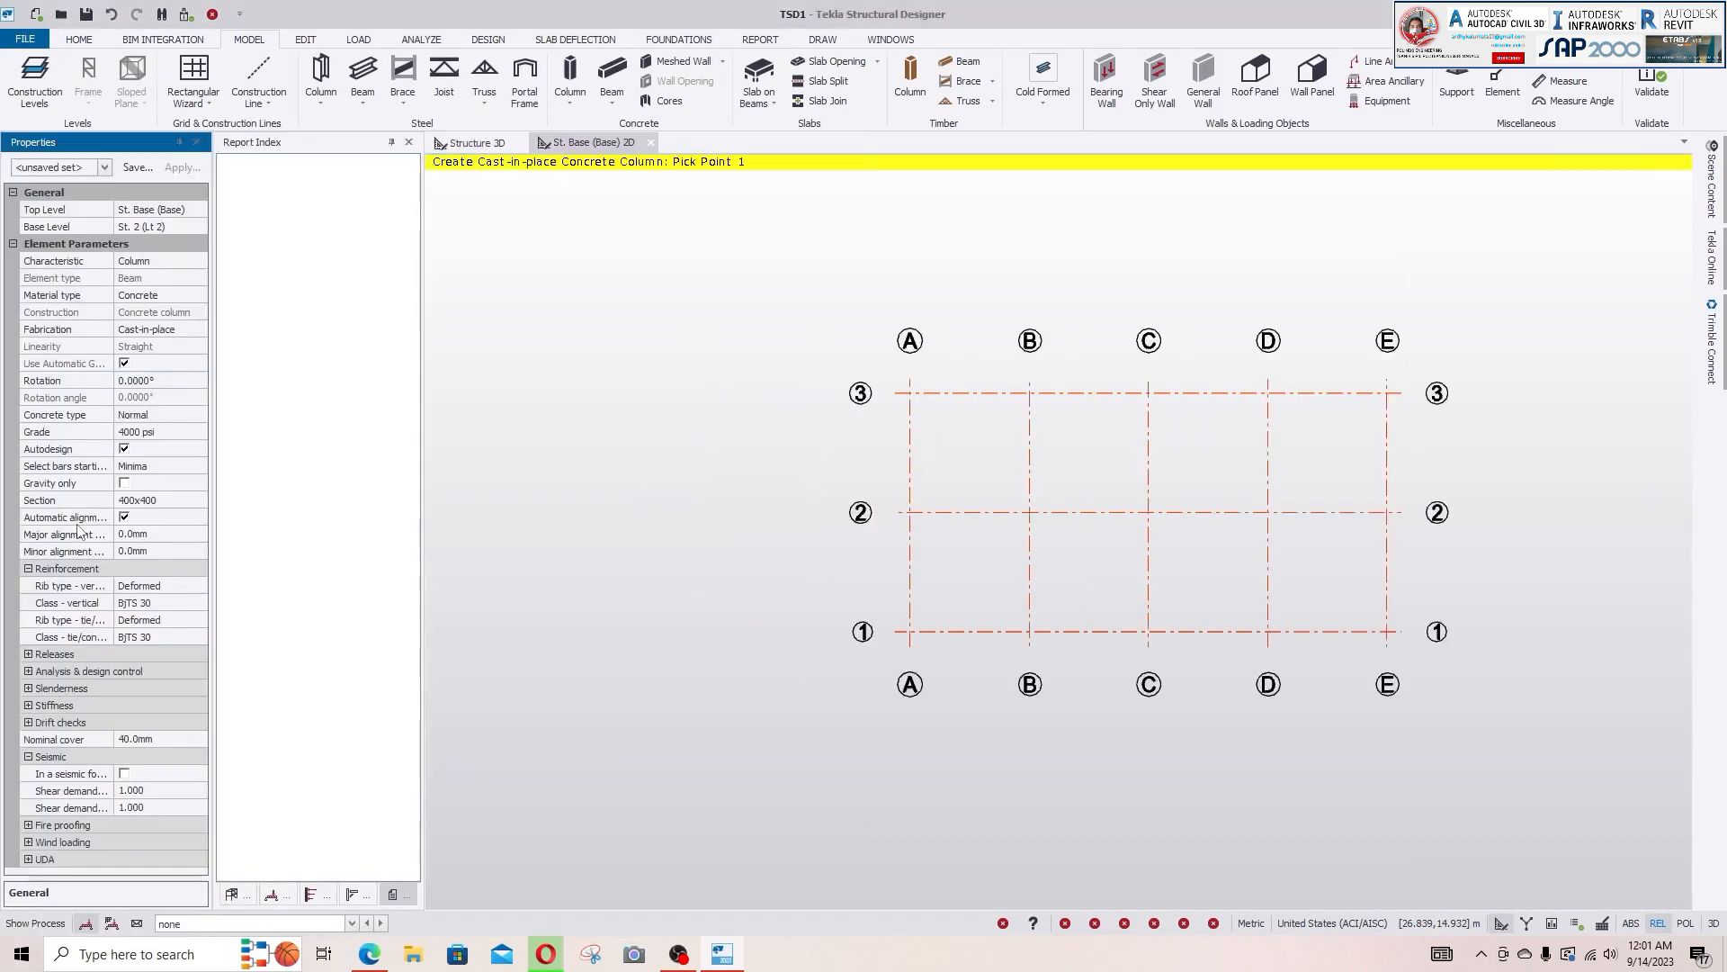
- Close the Report Index, Connections, Wind and Loading windows, and expand the levels in the structure tree before returning to the St. Base plan
{"action": "left_click", "coordinate": [408, 143]}
{"action": "left_click", "coordinate": [409, 143]}
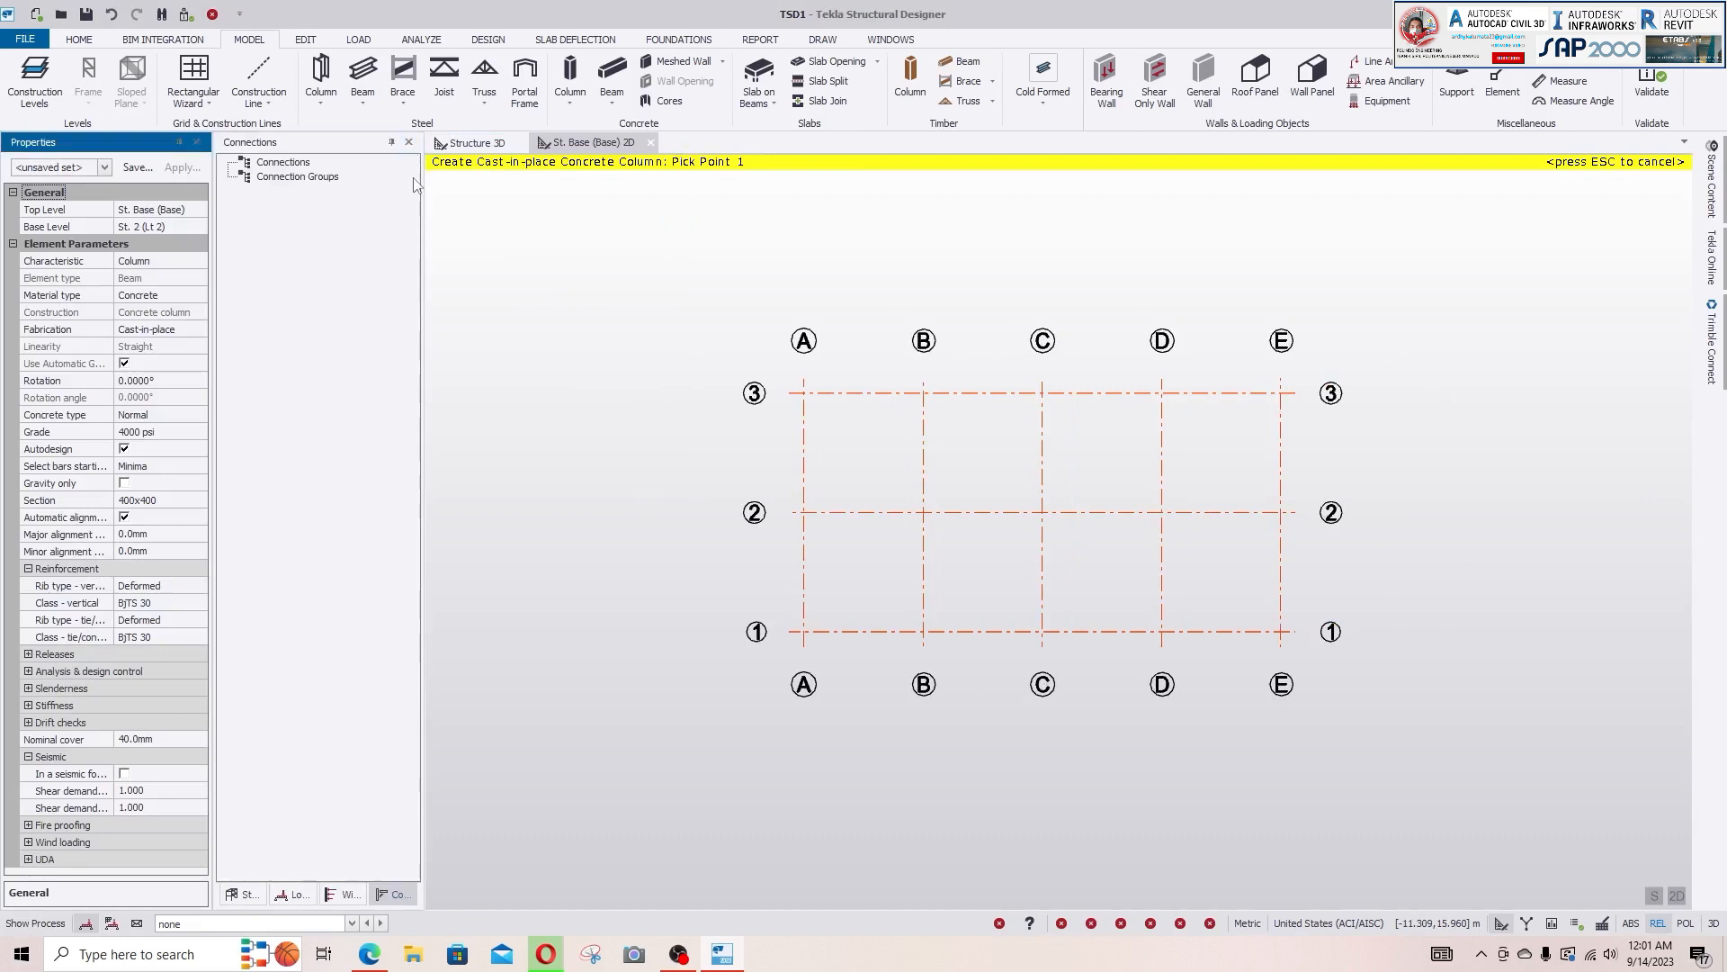
{"action": "left_click", "coordinate": [408, 143]}
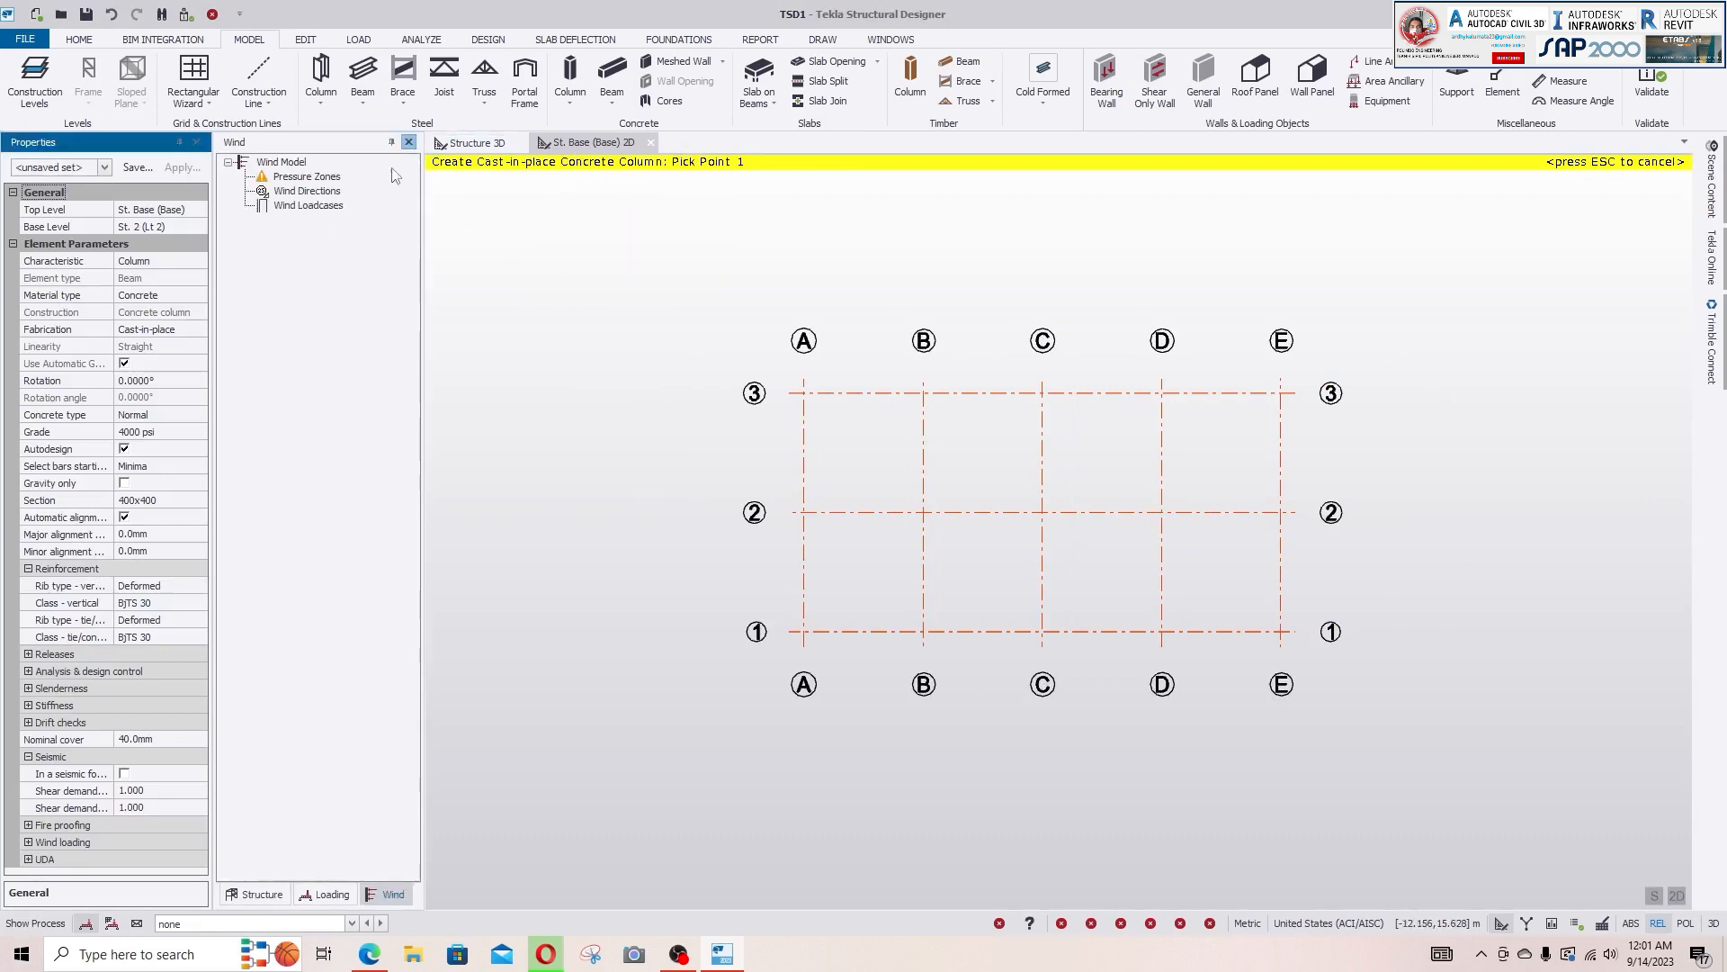
{"action": "left_click", "coordinate": [409, 143]}
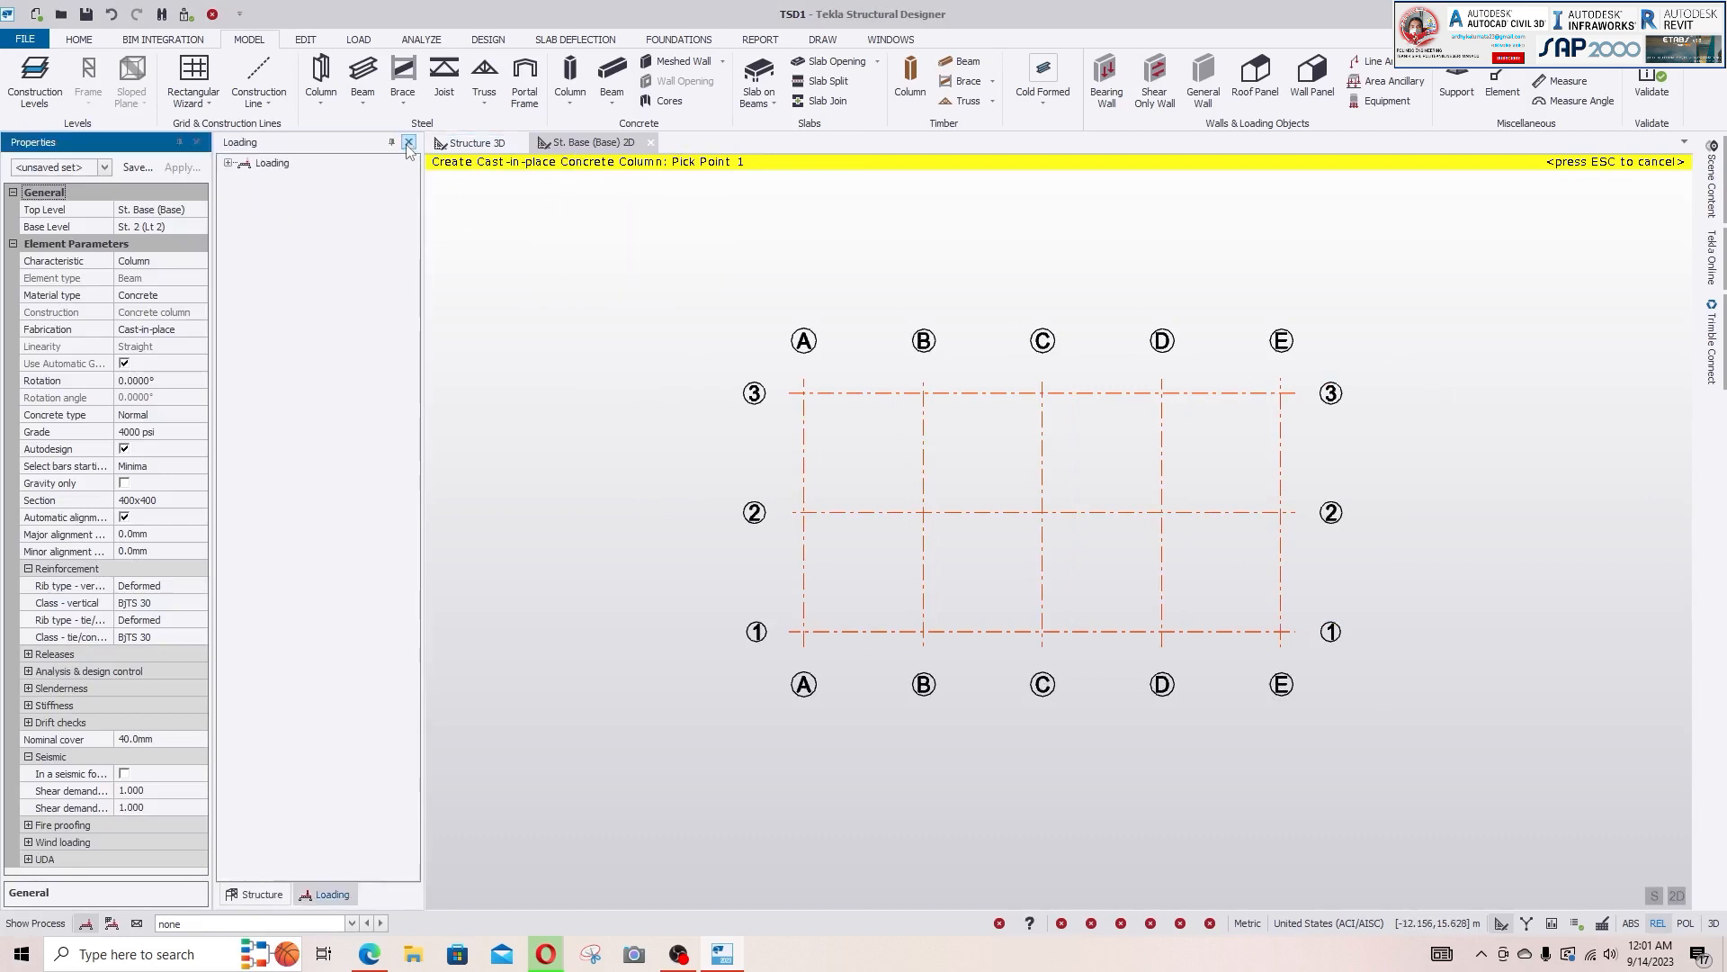
{"action": "left_click", "coordinate": [409, 143]}
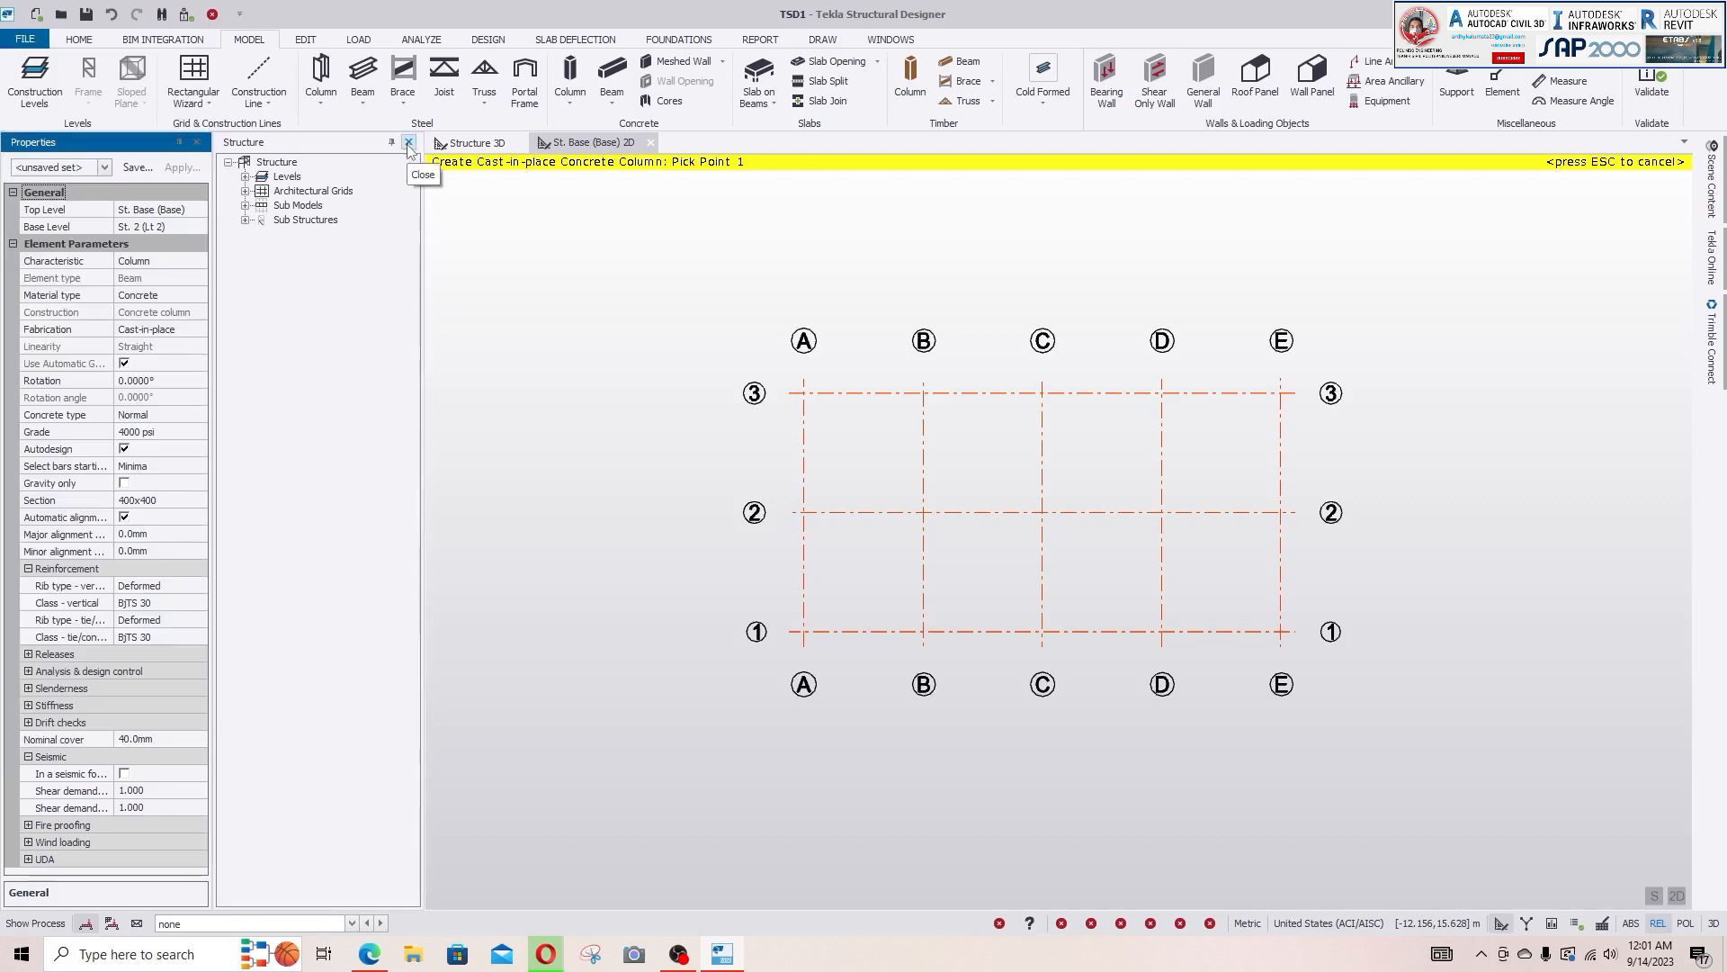
{"action": "left_click", "coordinate": [246, 177]}
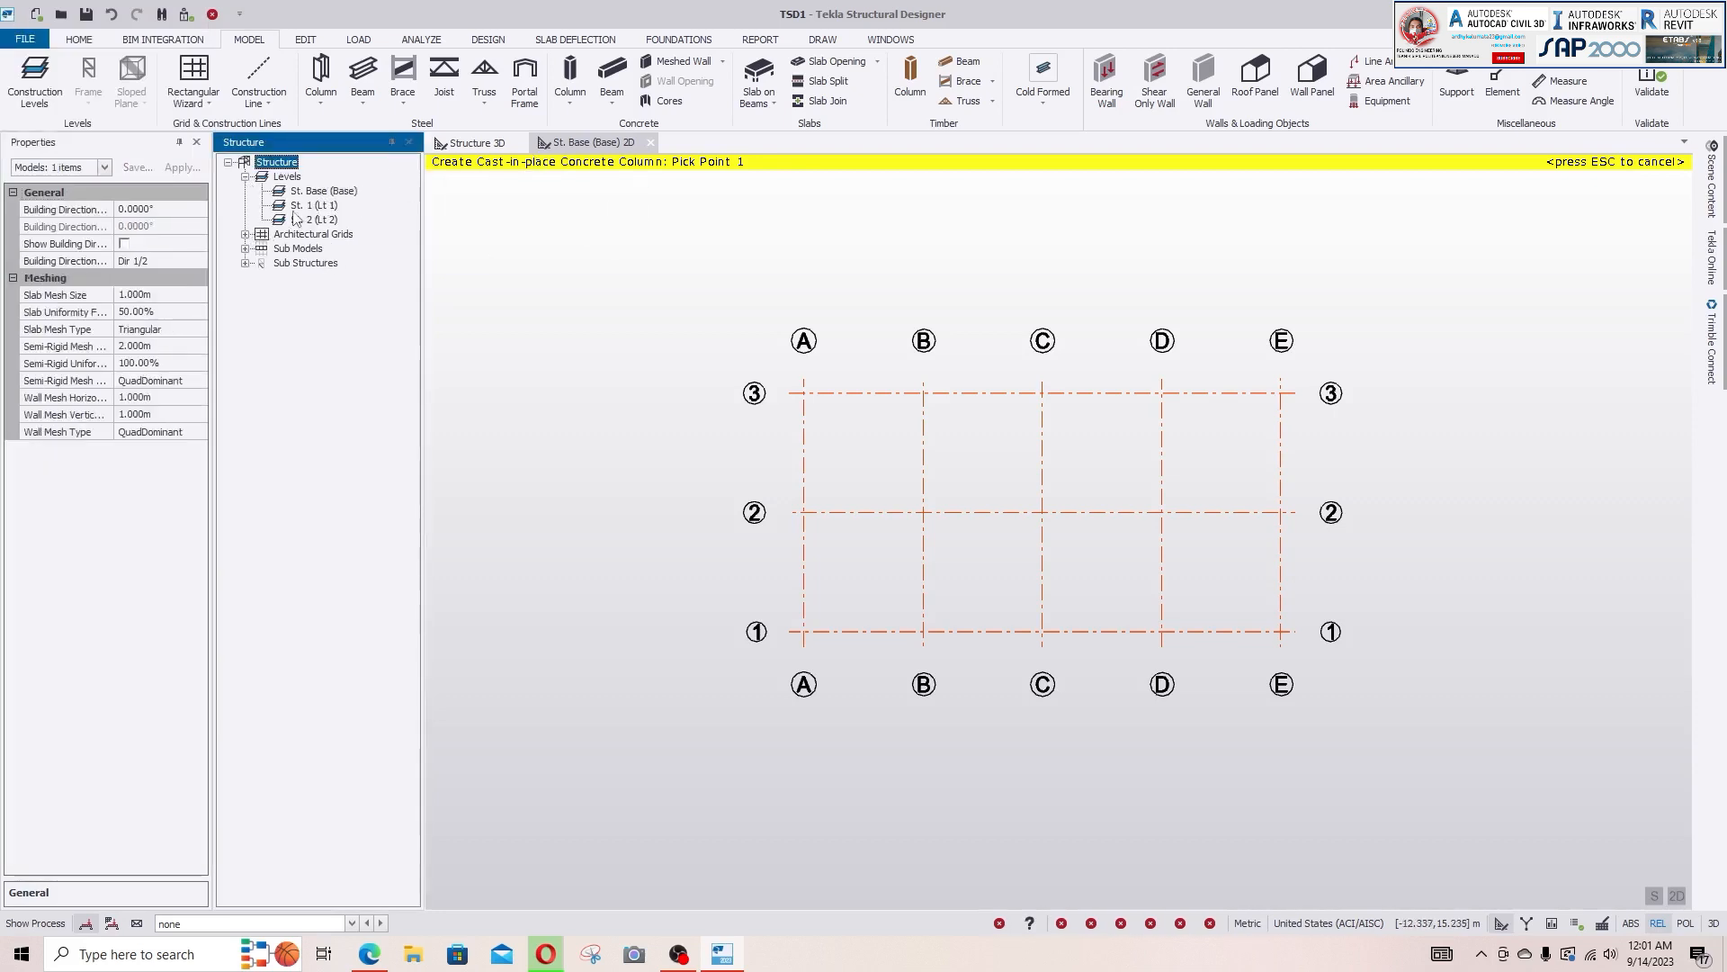
{"action": "left_click", "coordinate": [593, 143]}
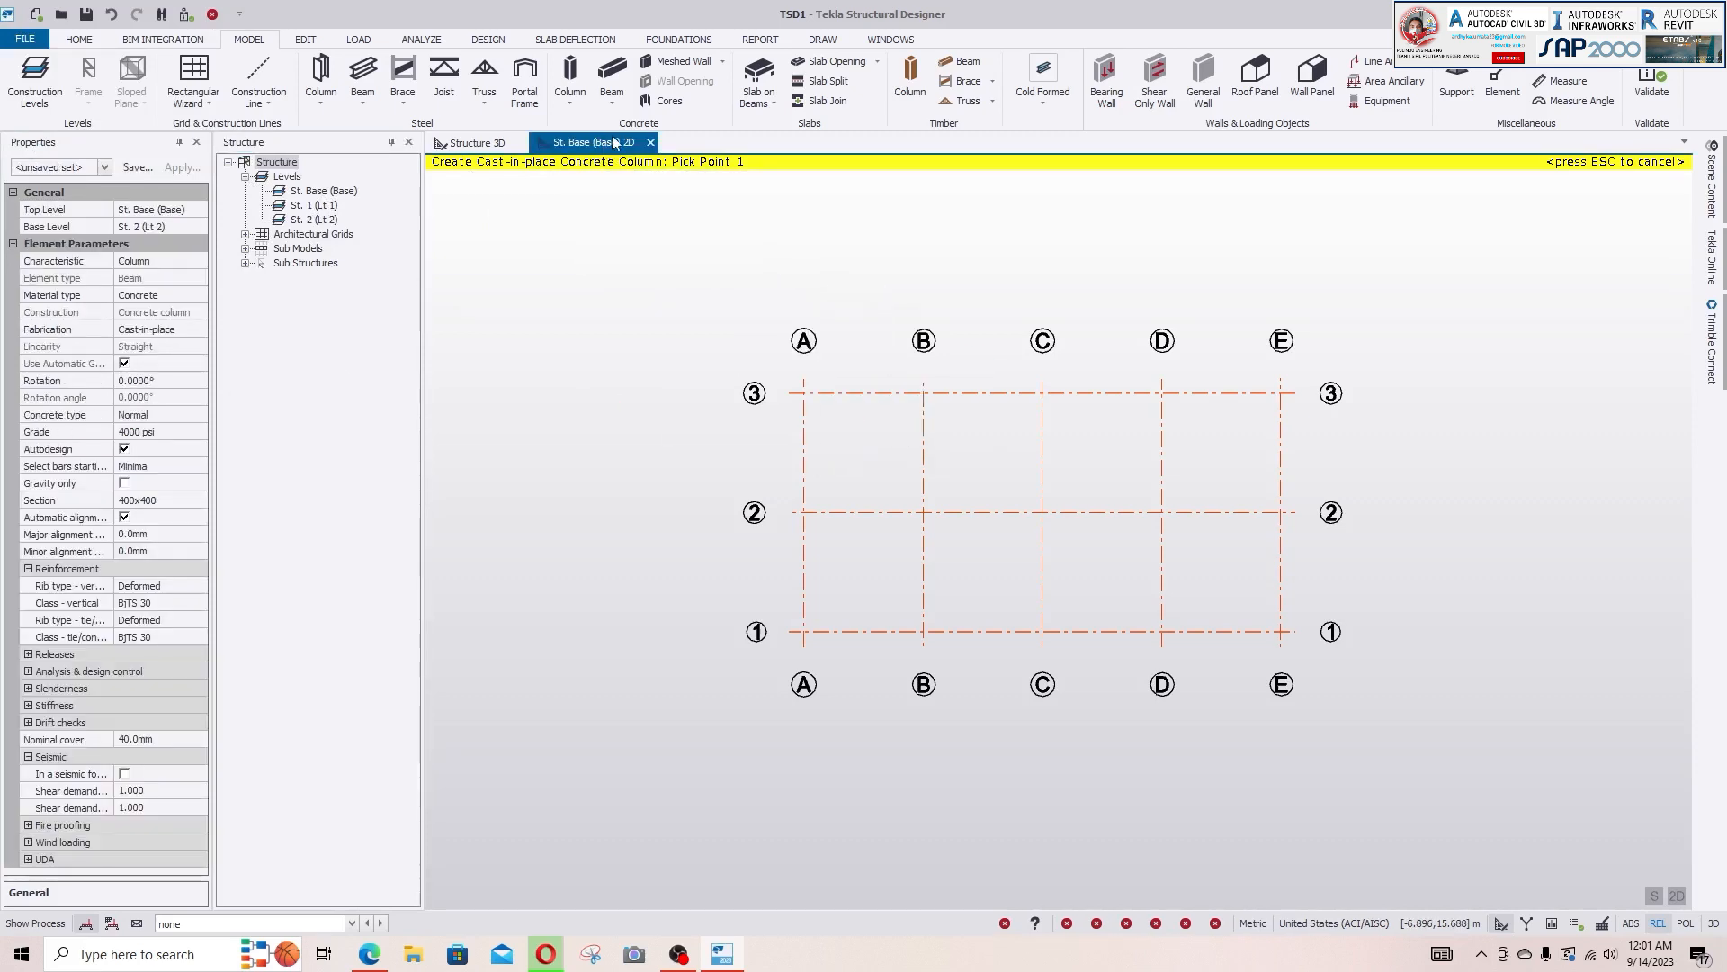
- Save the column properties as a new set named K1 Arah X and turn off its automatic alignment
{"action": "left_click", "coordinate": [137, 167]}
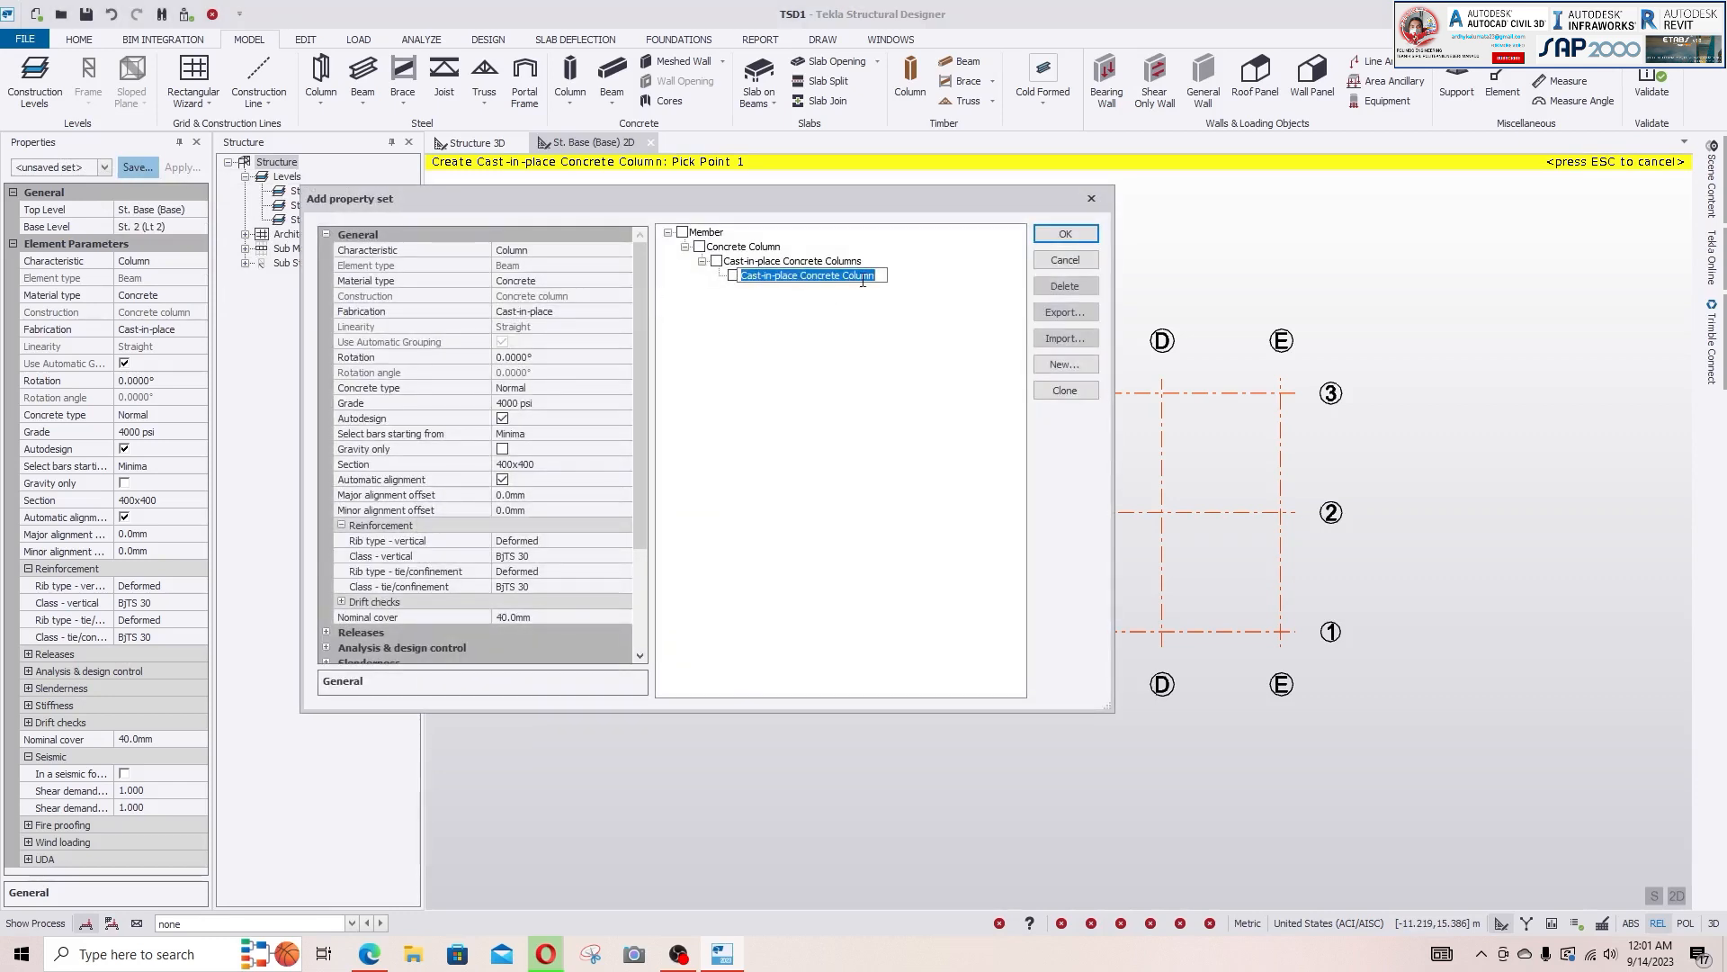
{"action": "type", "text": "k"}
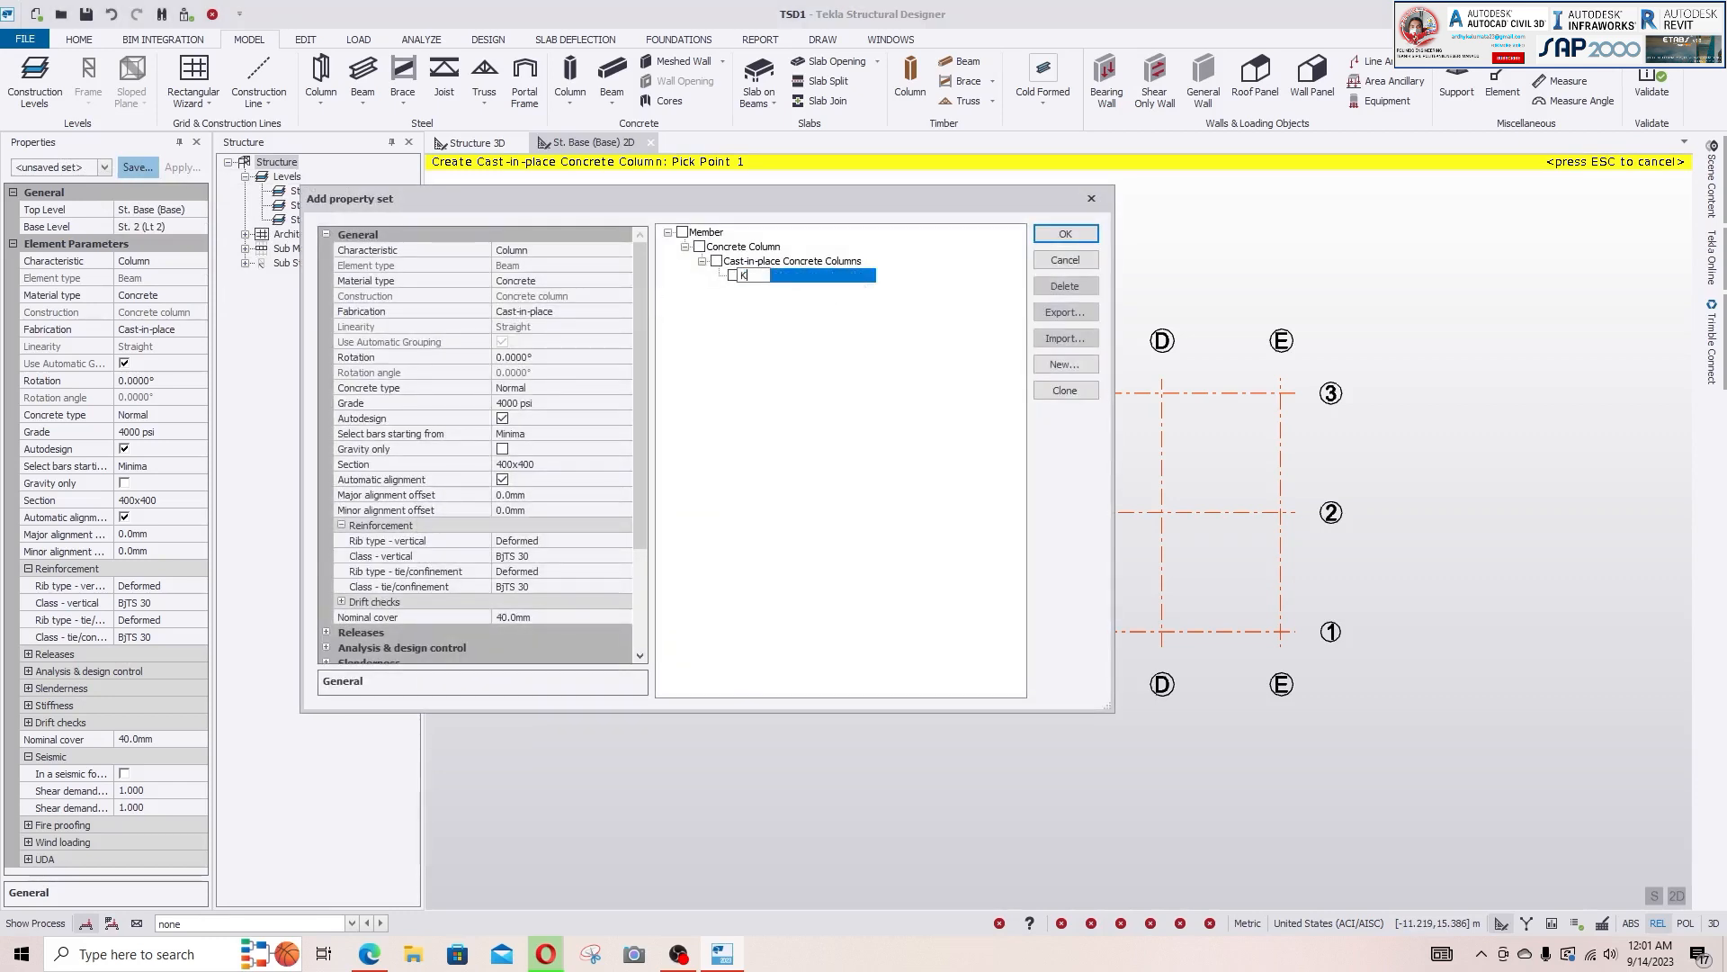
{"action": "type", "text": "1 Arah X"}
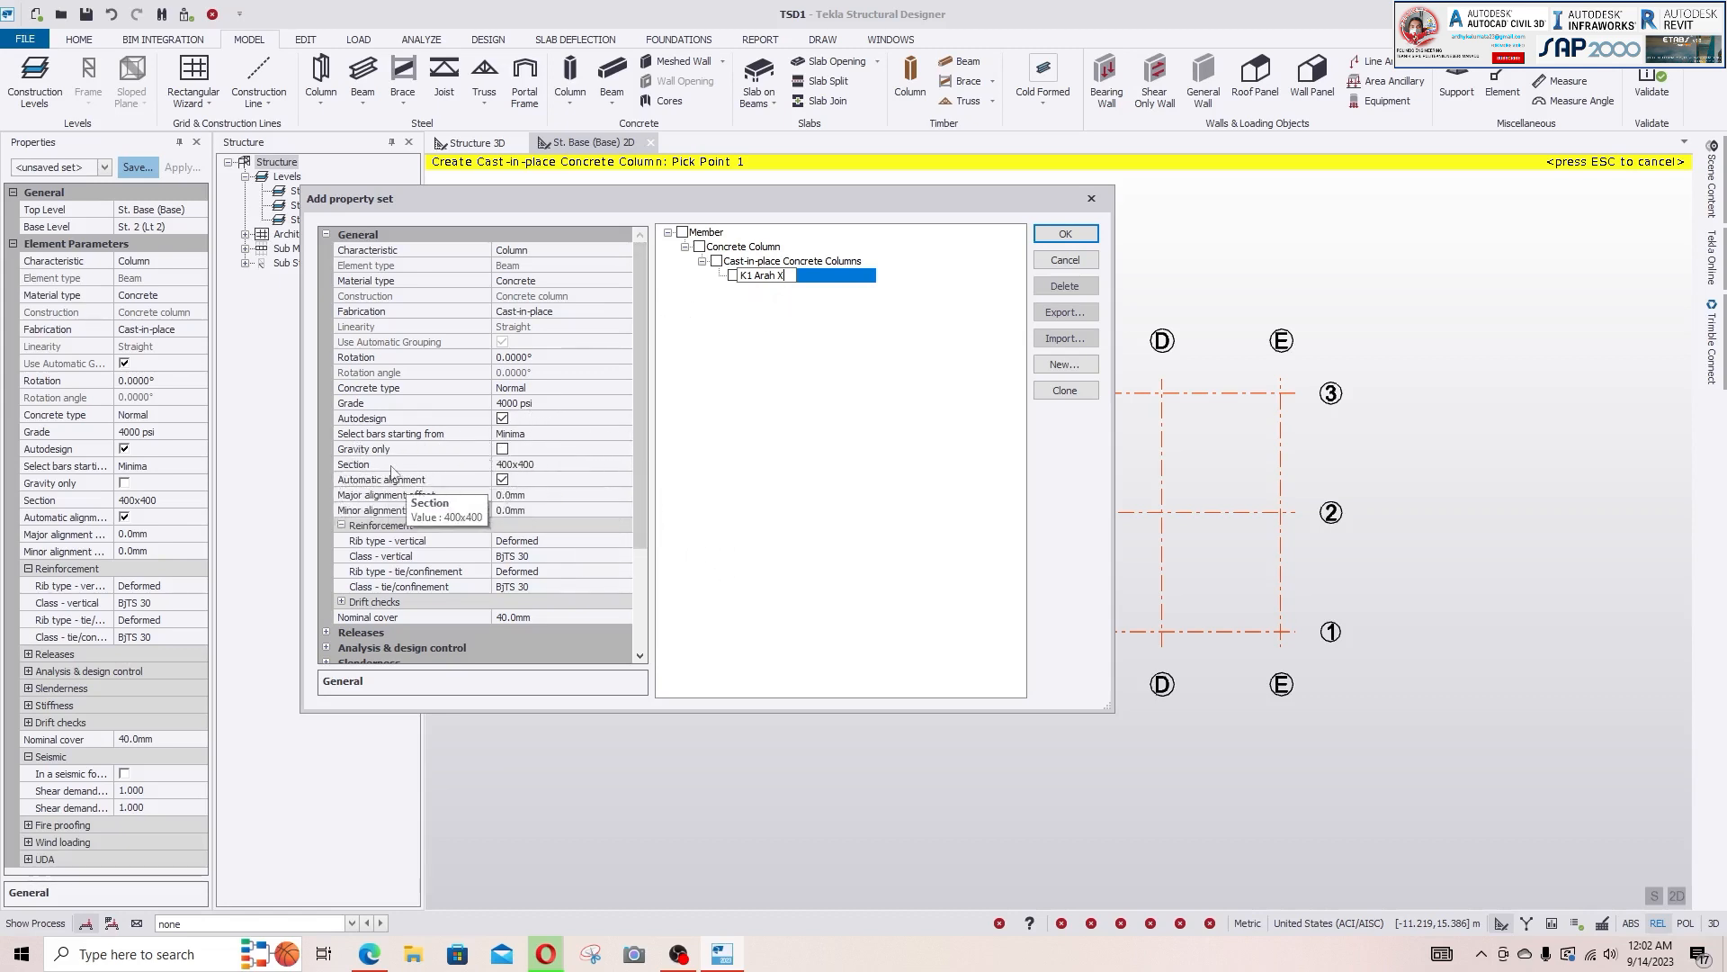
{"action": "left_click", "coordinate": [580, 481]}
- Set the K1 Arah X set's section to a rectangle 300 mm in breadth and 500 mm in depth
{"action": "left_click", "coordinate": [590, 465]}
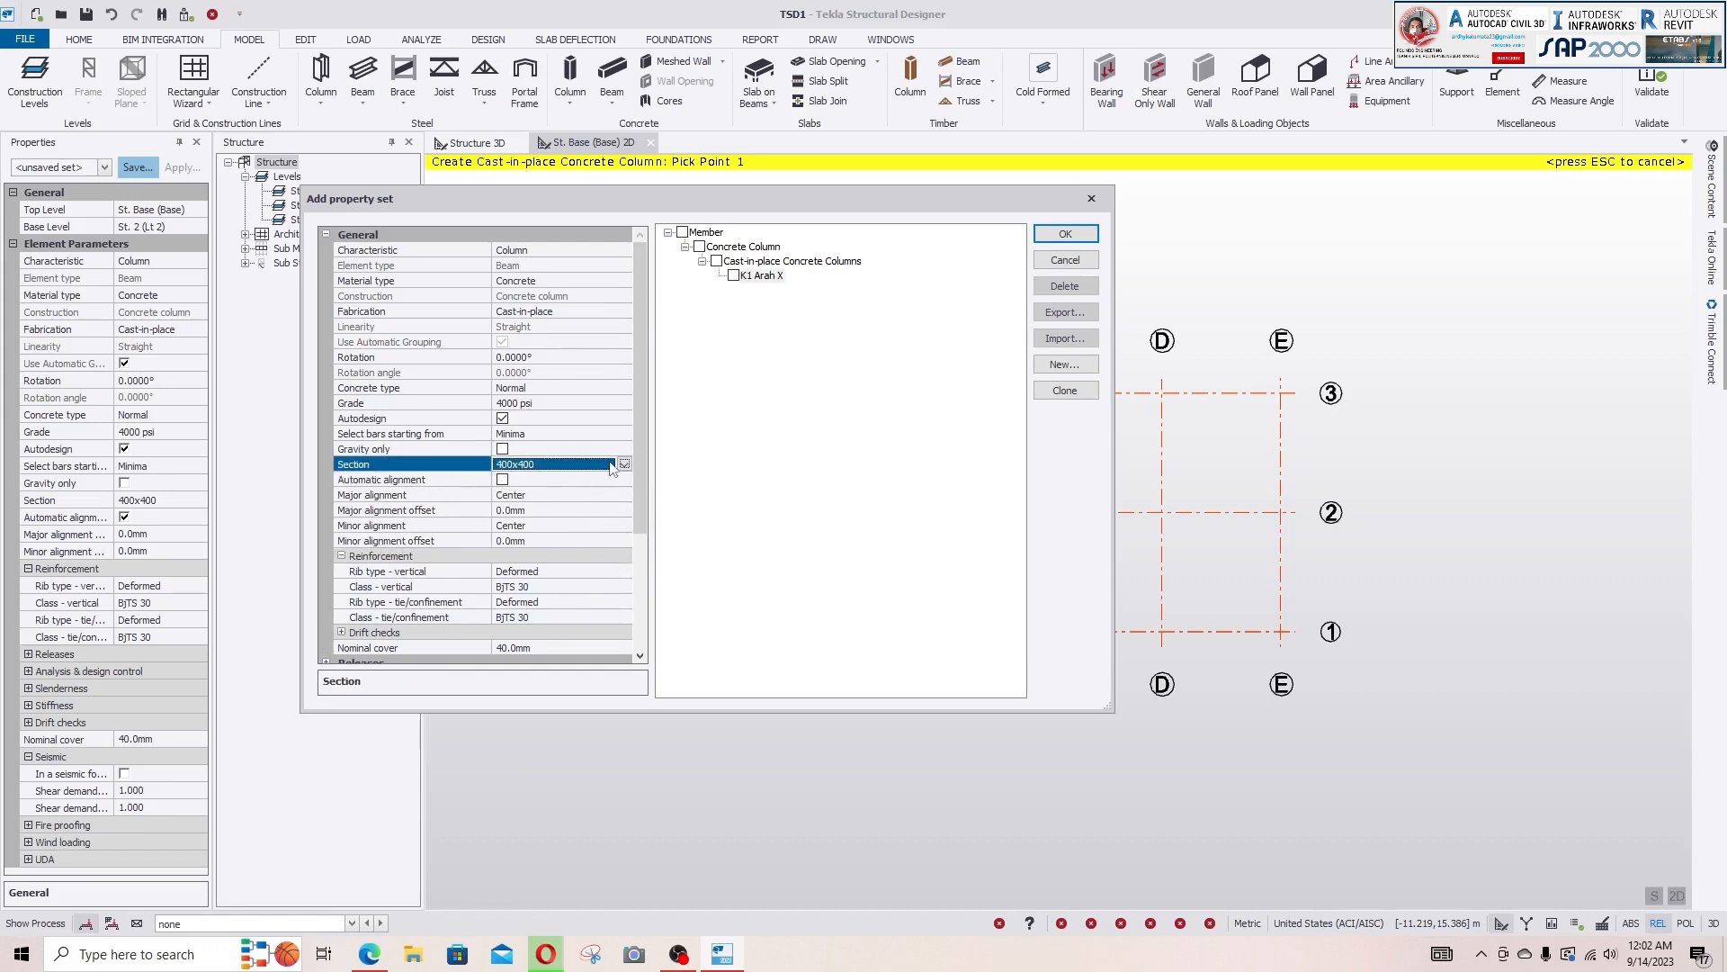
{"action": "left_click", "coordinate": [624, 464]}
{"action": "left_click", "coordinate": [584, 494]}
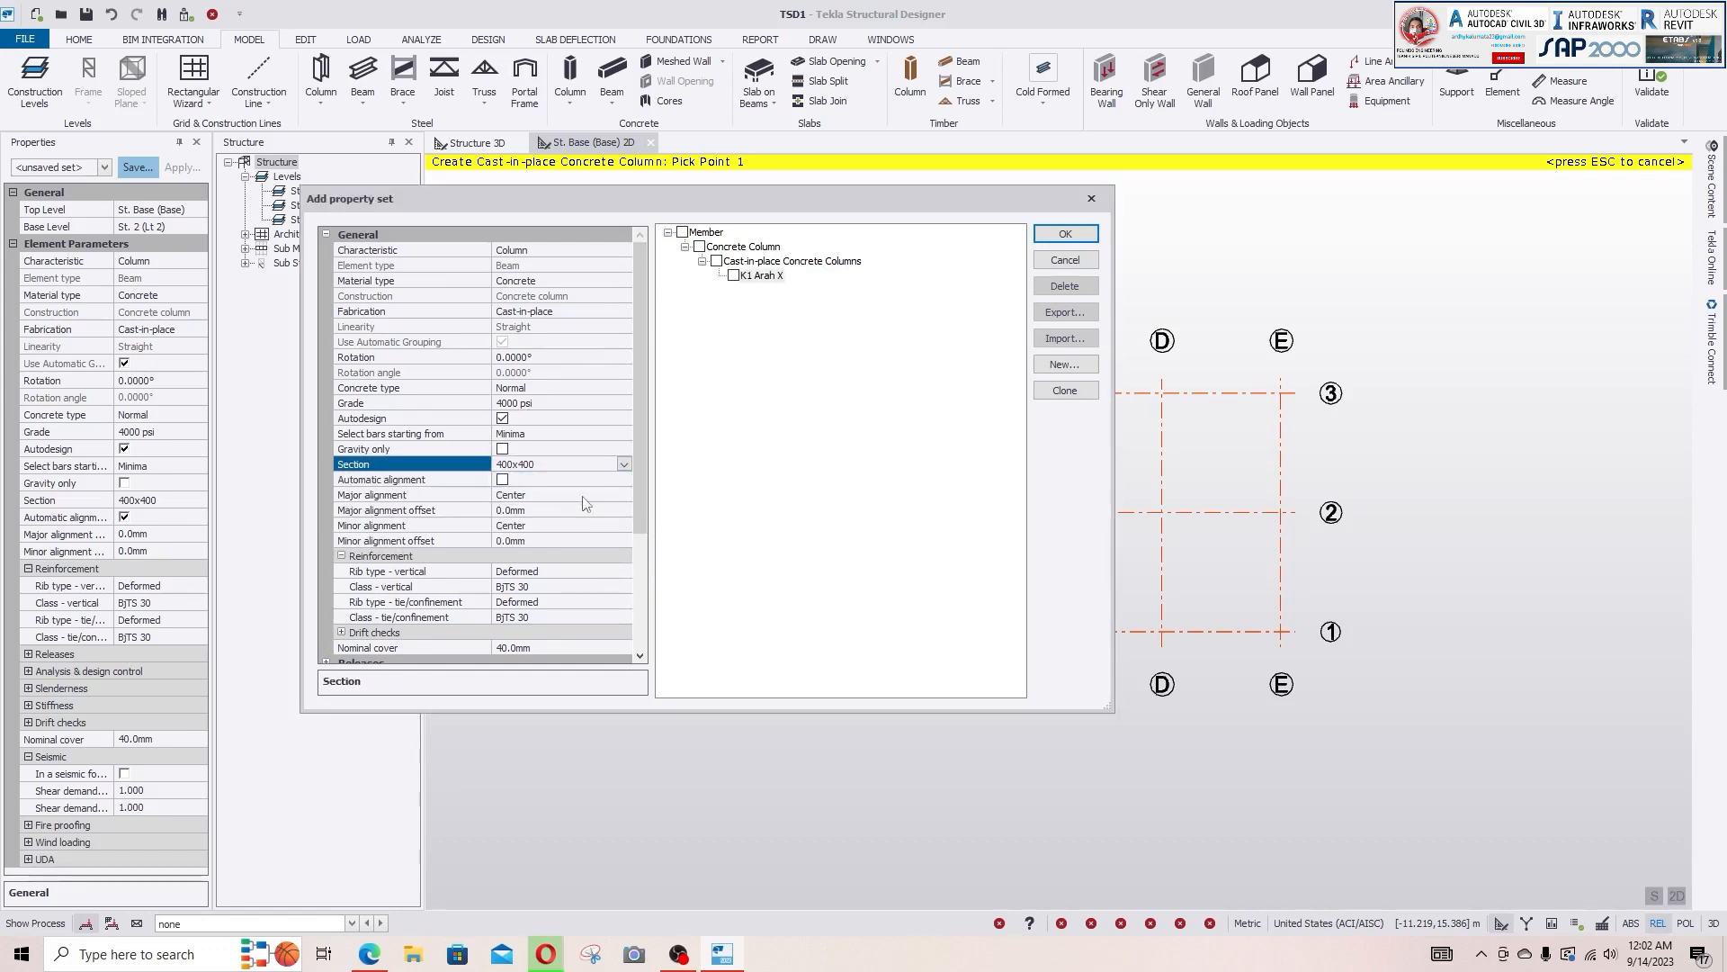
{"action": "left_click", "coordinate": [779, 358]}
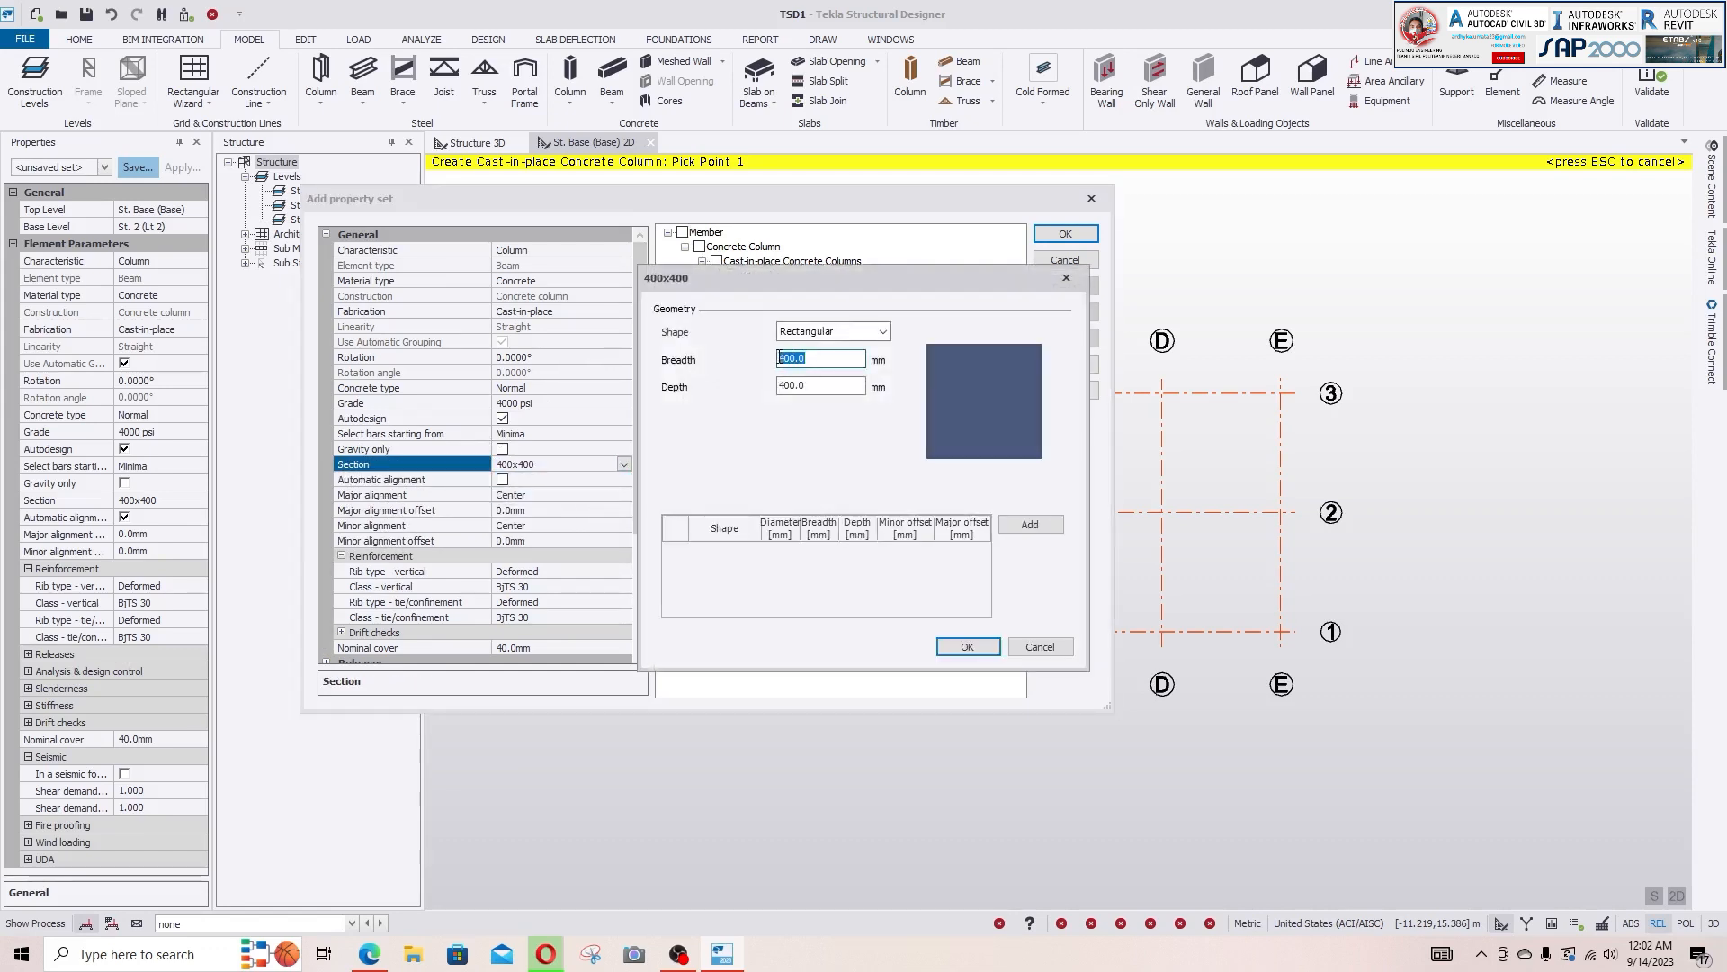
{"action": "type", "text": "300"}
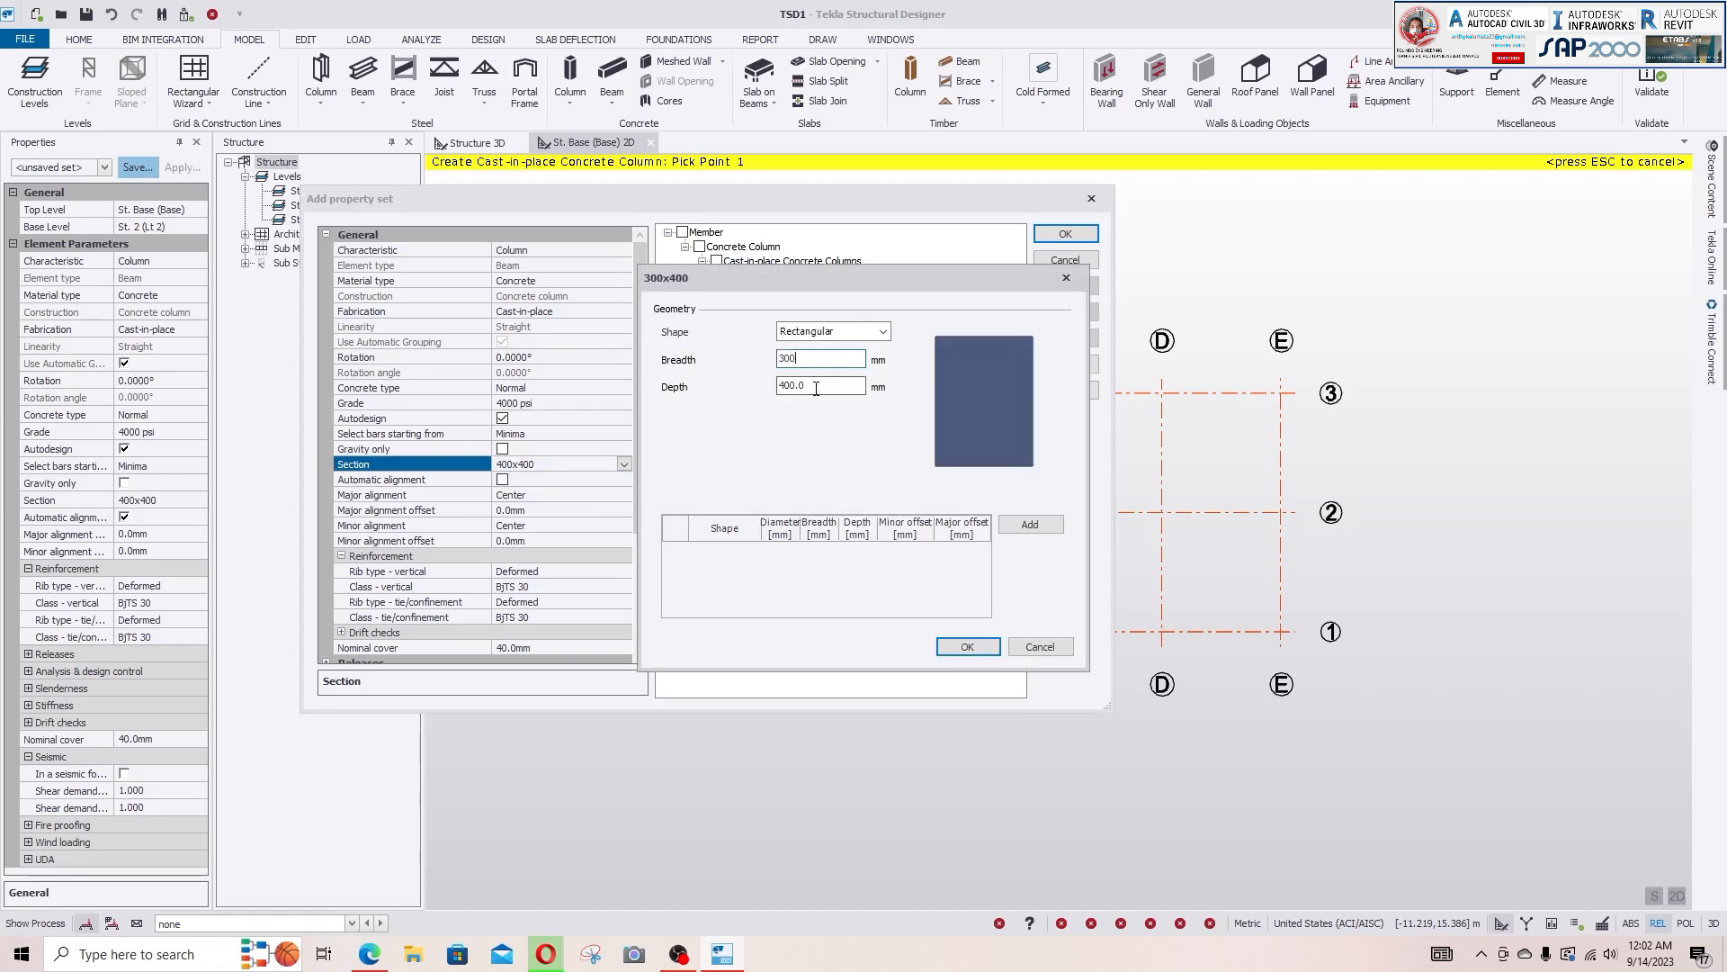
{"action": "key", "text": "Tab"}
{"action": "type", "text": "500"}
{"action": "key", "text": "Tab"}
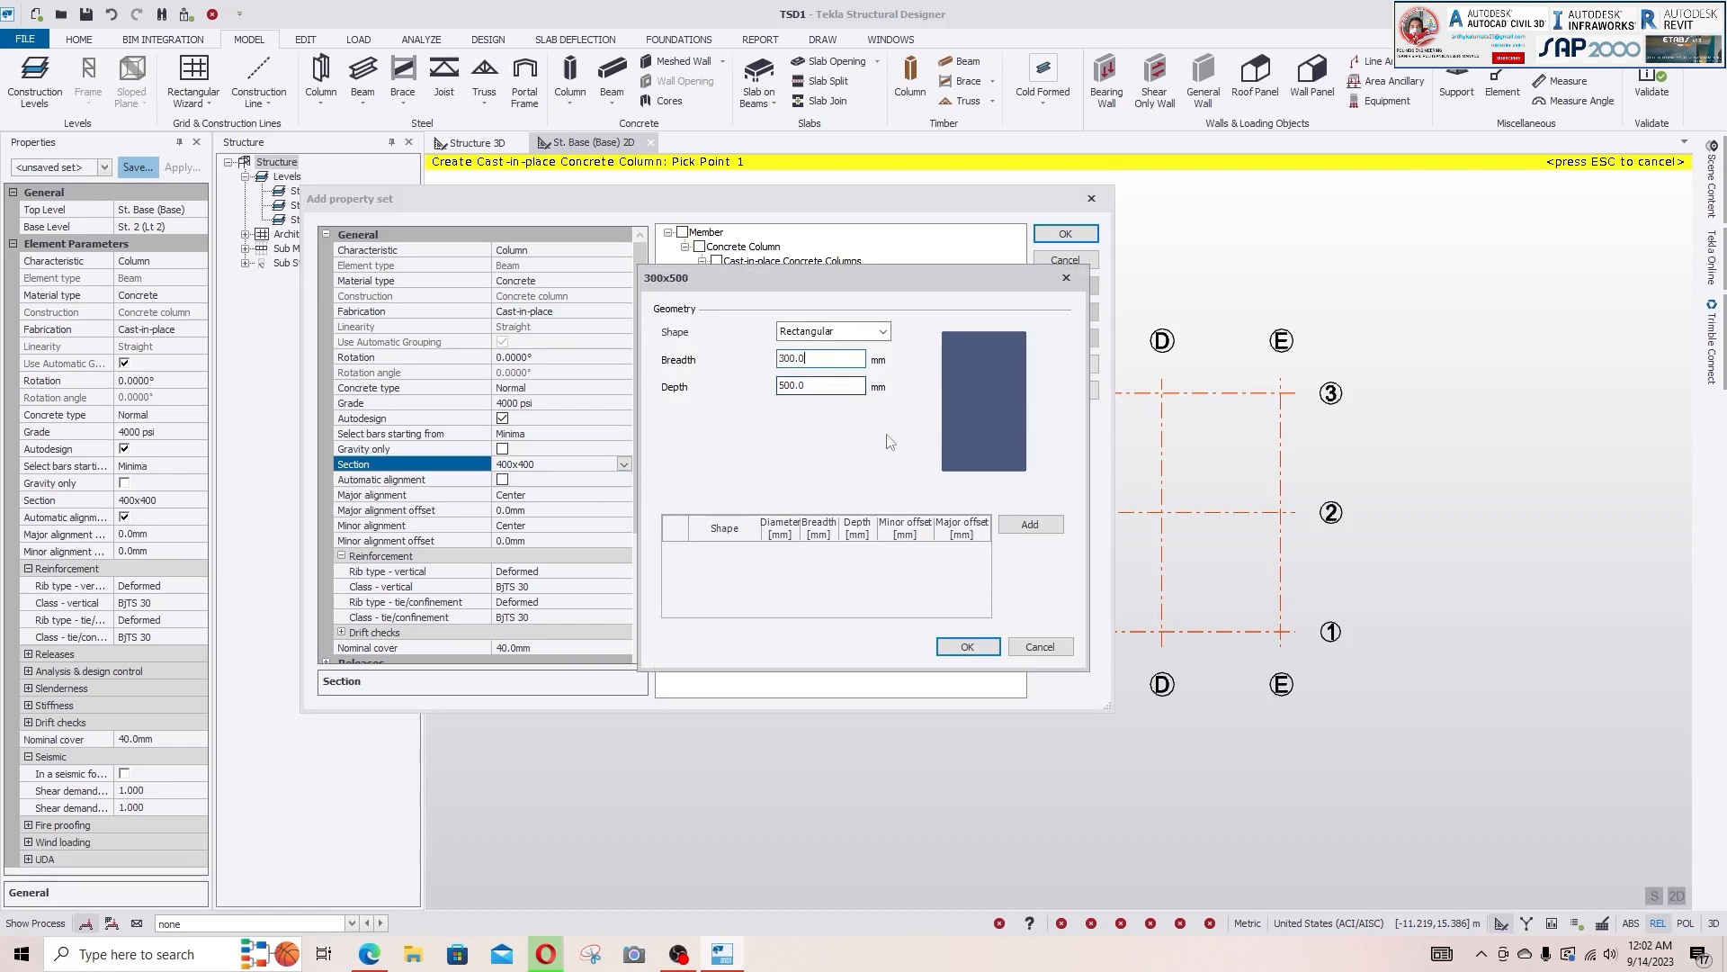
{"action": "left_click", "coordinate": [967, 646]}
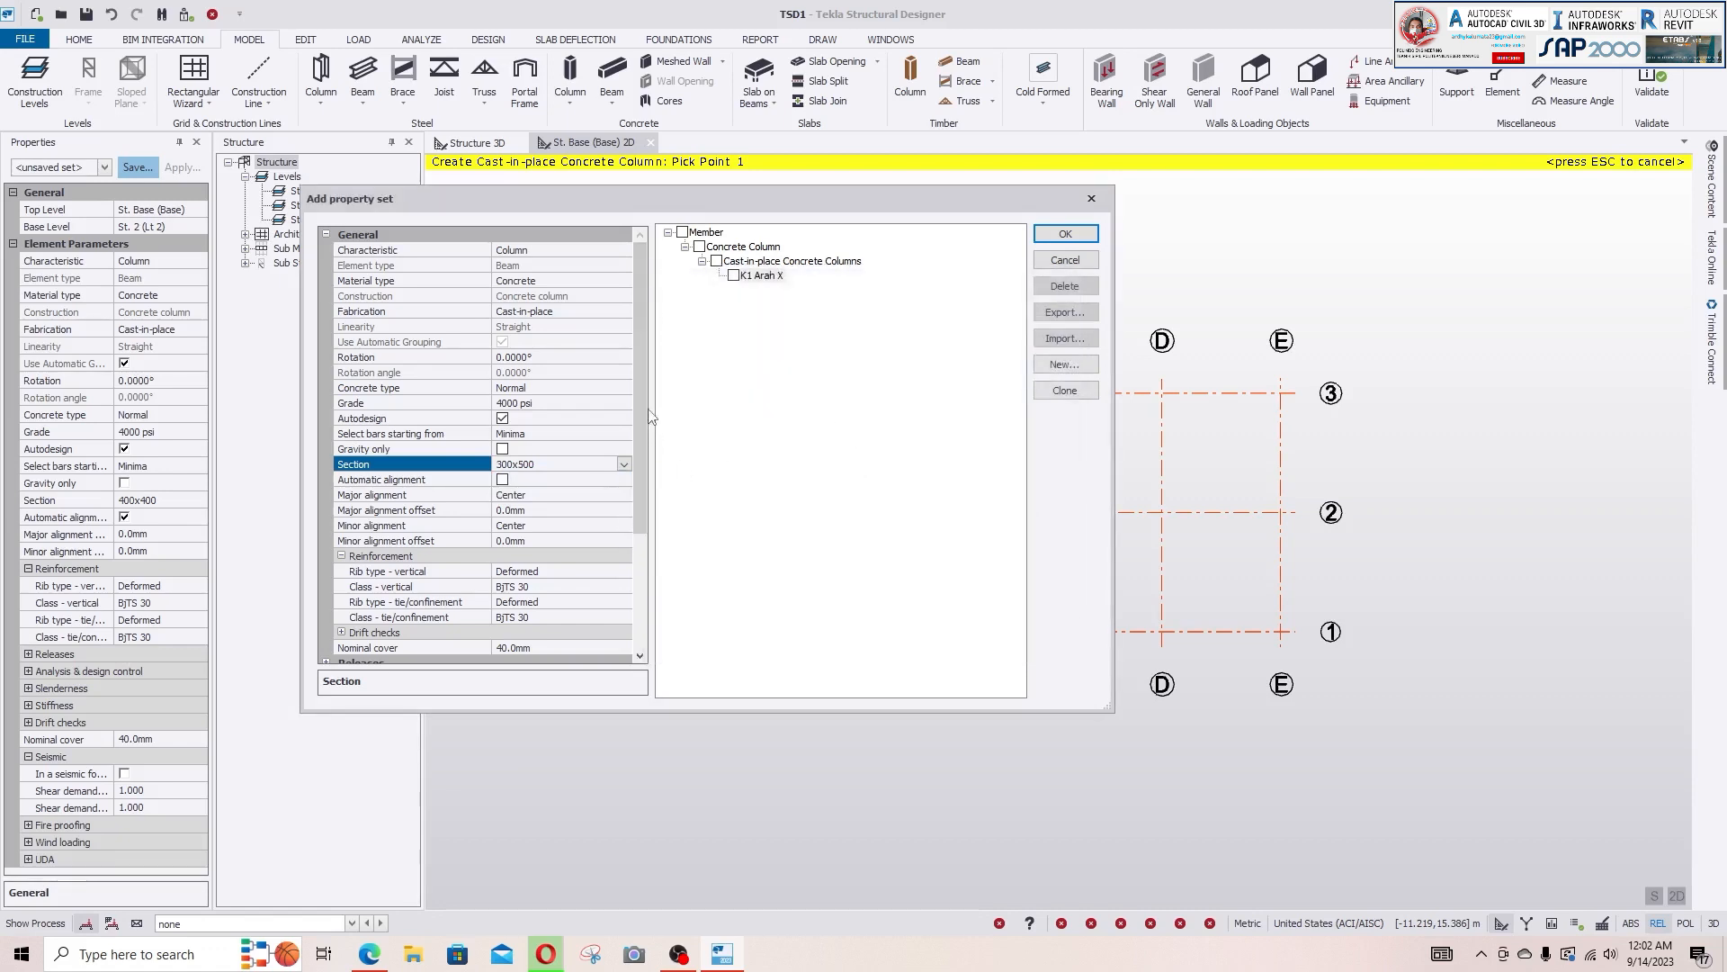
- Expand the set's Releases and Analysis & design control properties and include the column in a seismic force resisting system
{"action": "left_click_drag", "start_coordinate": [642, 377], "coordinate": [644, 463]}
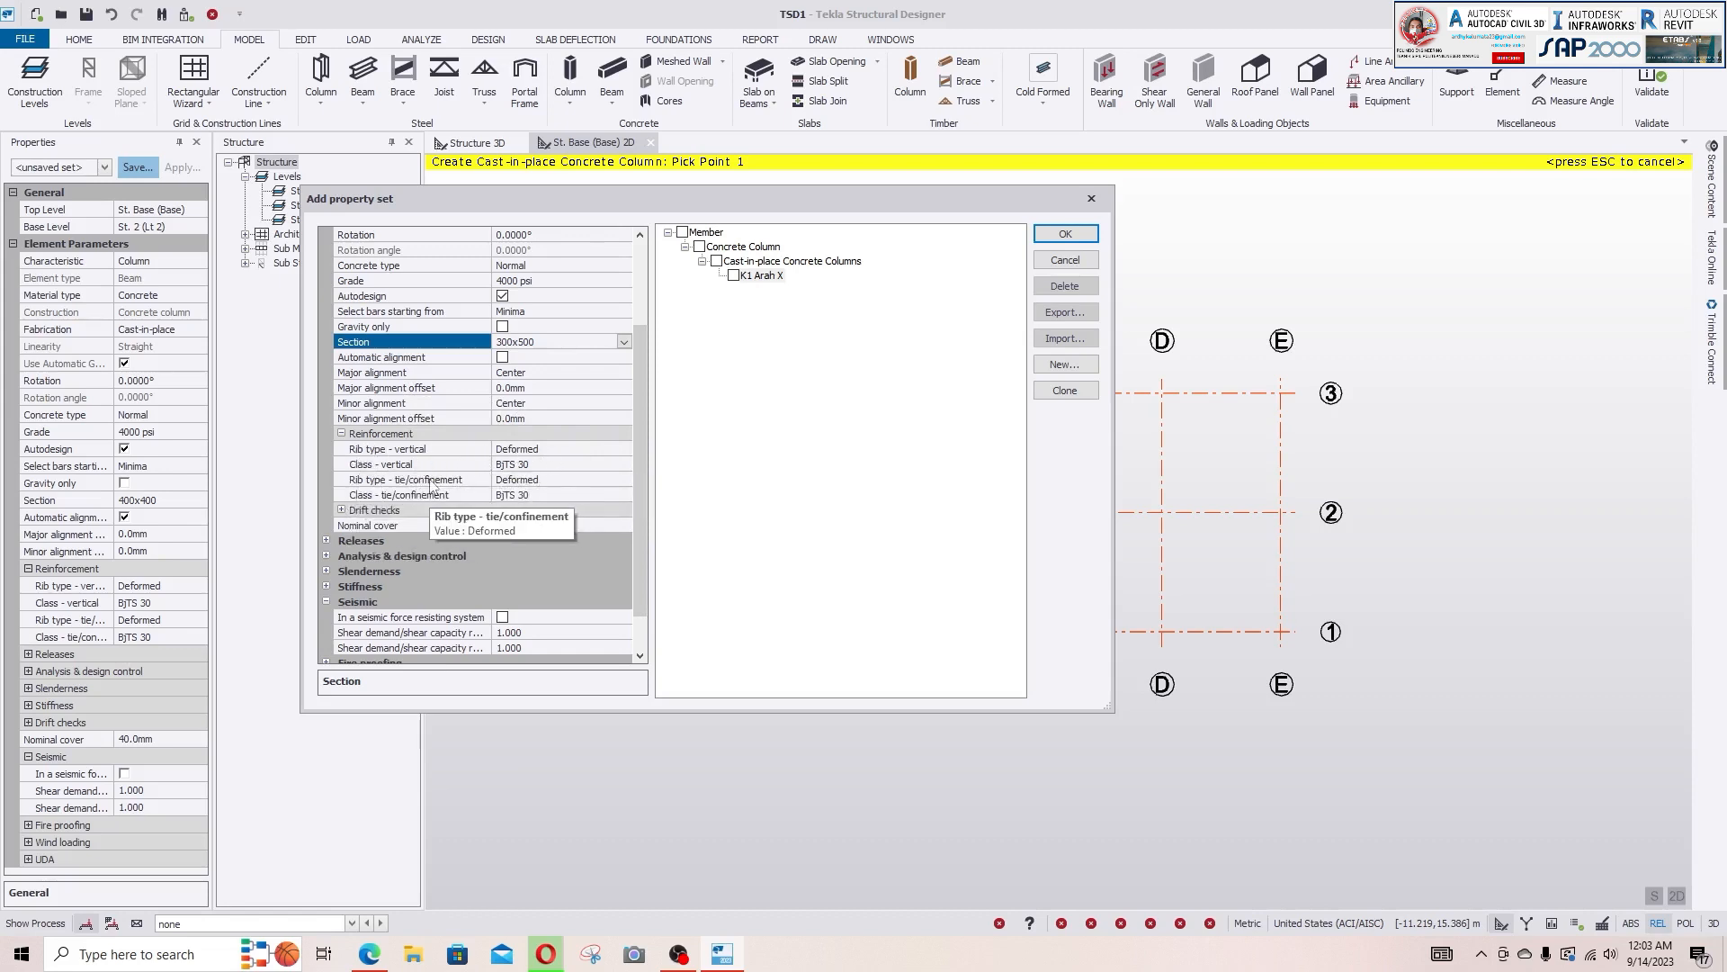
{"action": "scroll", "coordinate": [421, 493], "scroll_direction": "down", "scroll_amount": 1}
{"action": "left_click", "coordinate": [326, 495]}
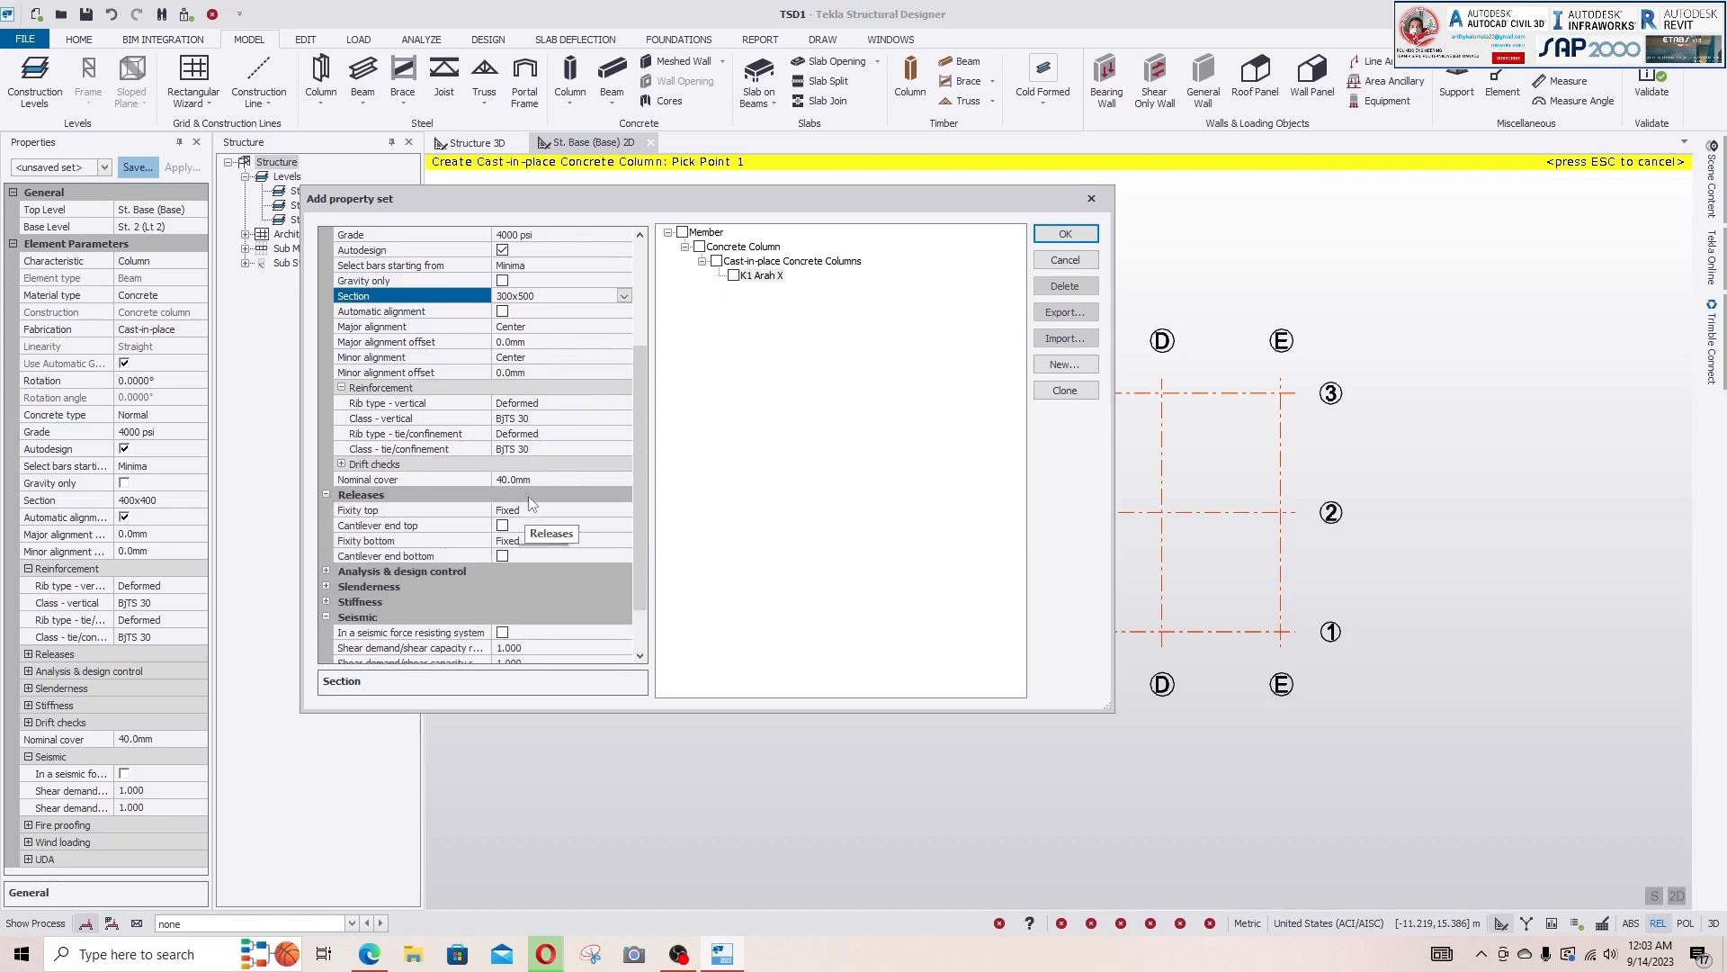
{"action": "scroll", "coordinate": [556, 454], "scroll_direction": "down", "scroll_amount": 2}
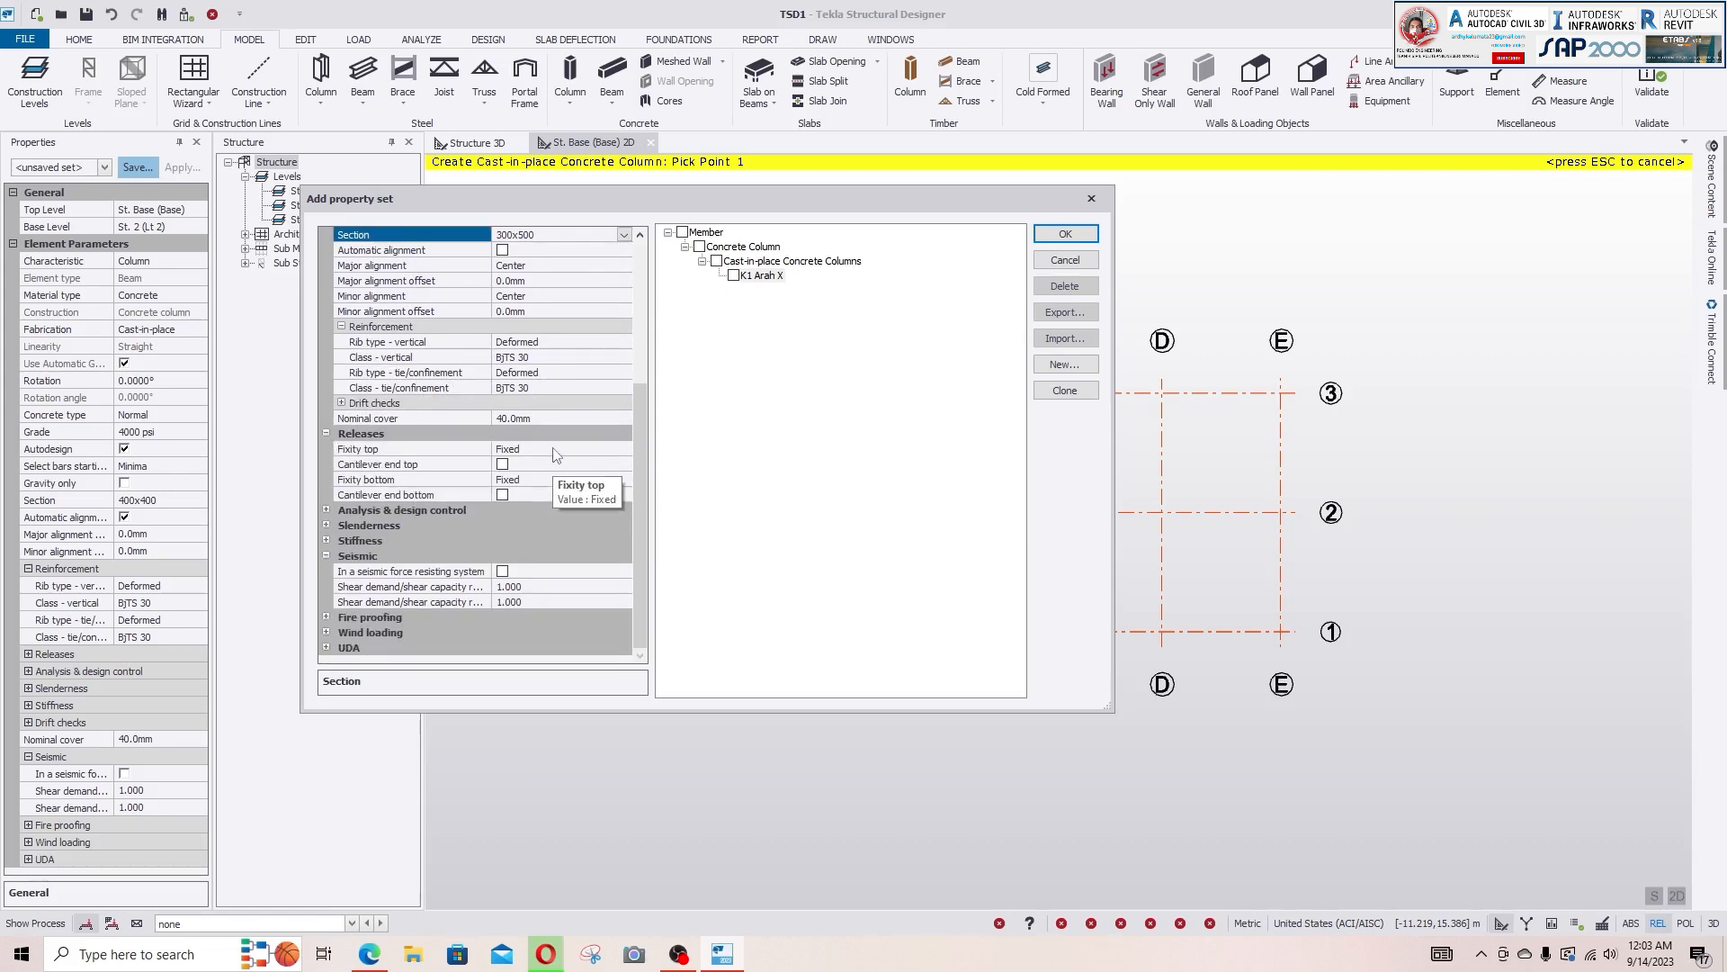
{"action": "left_click", "coordinate": [325, 511]}
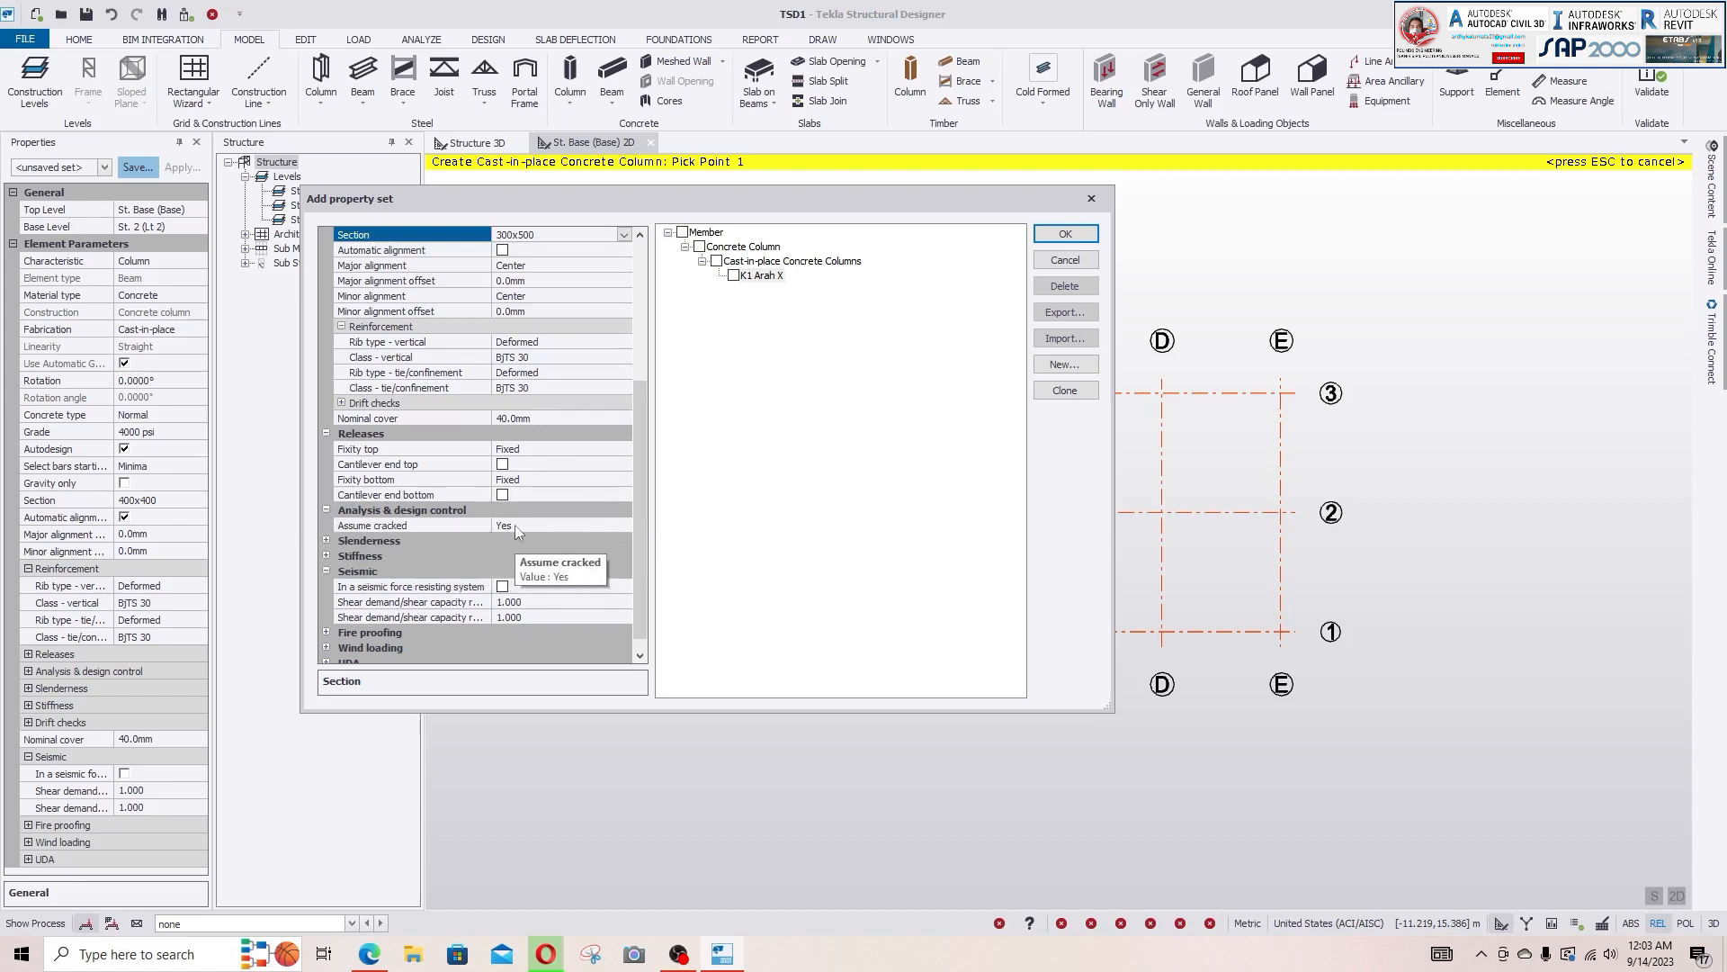
{"action": "scroll", "coordinate": [514, 526], "scroll_direction": "down", "scroll_amount": 1}
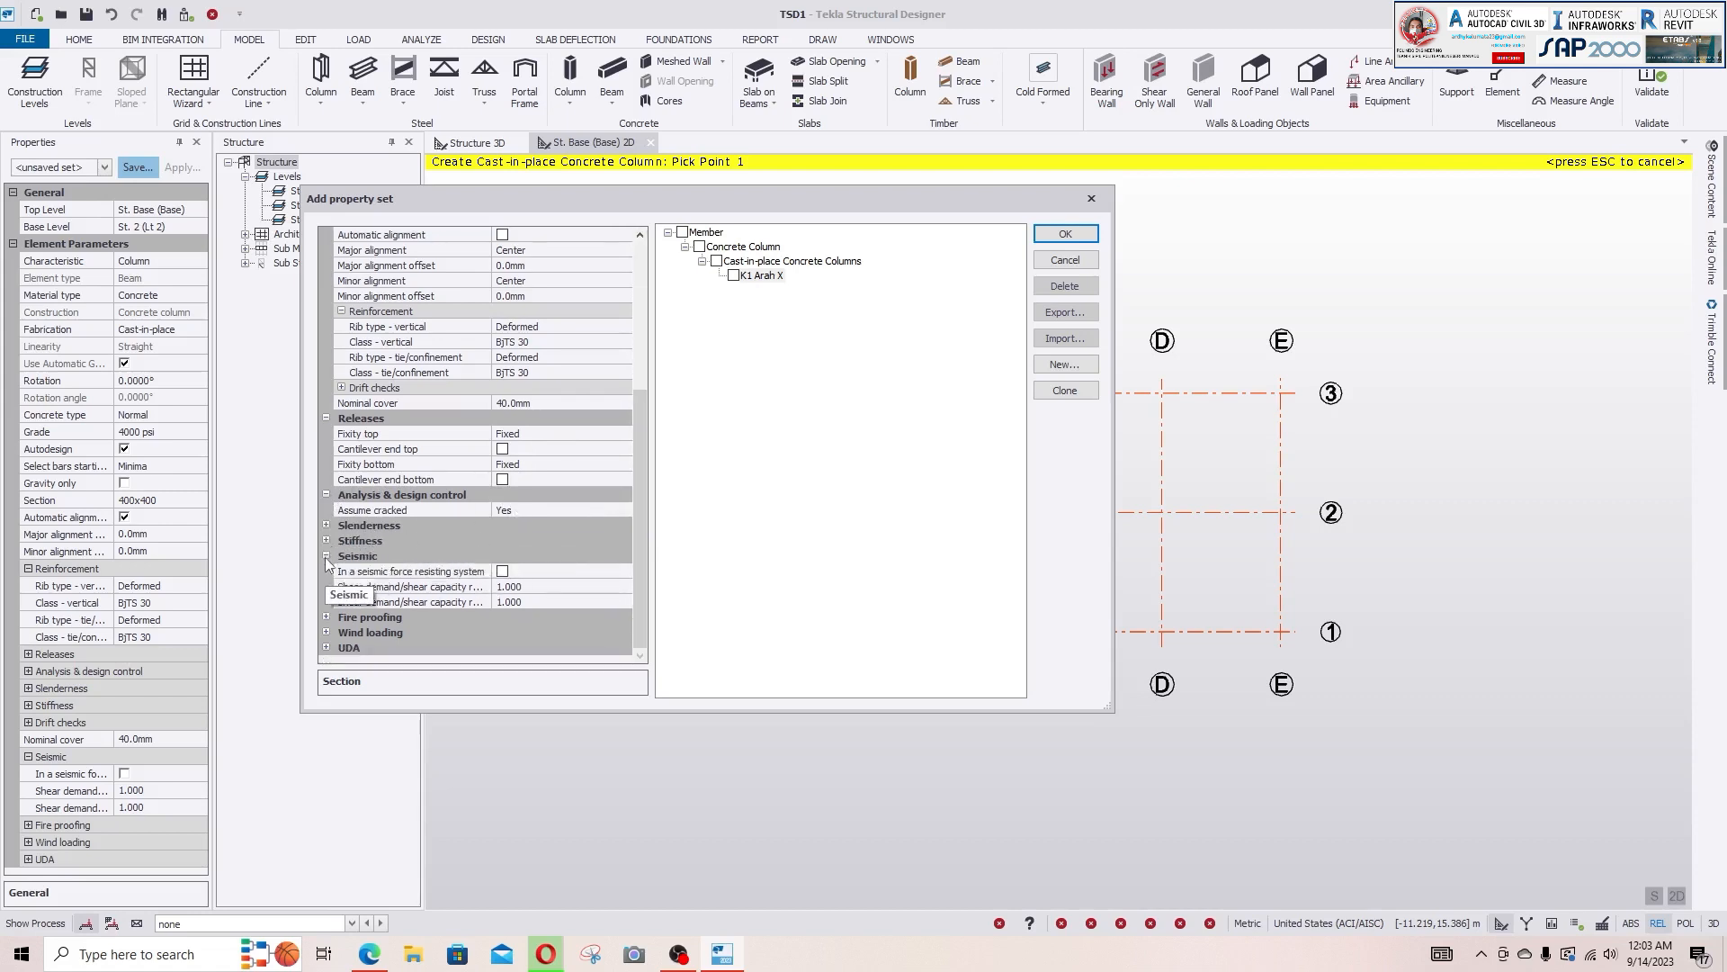
{"action": "left_click", "coordinate": [473, 572]}
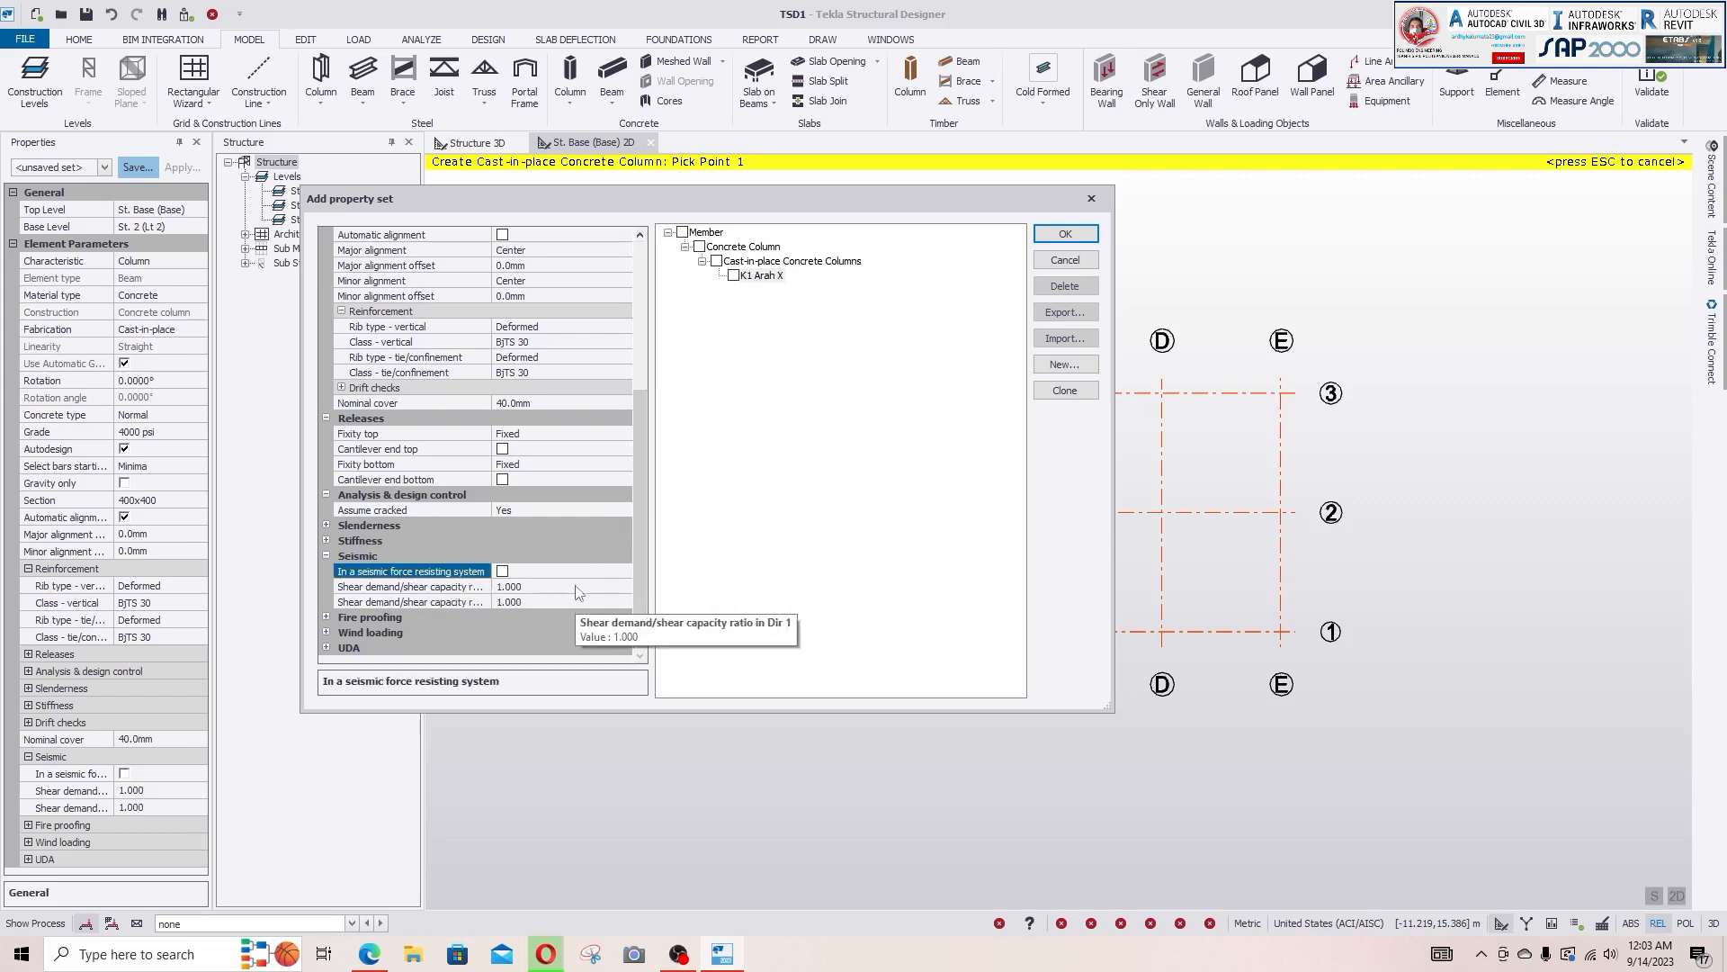
{"action": "left_click", "coordinate": [503, 572]}
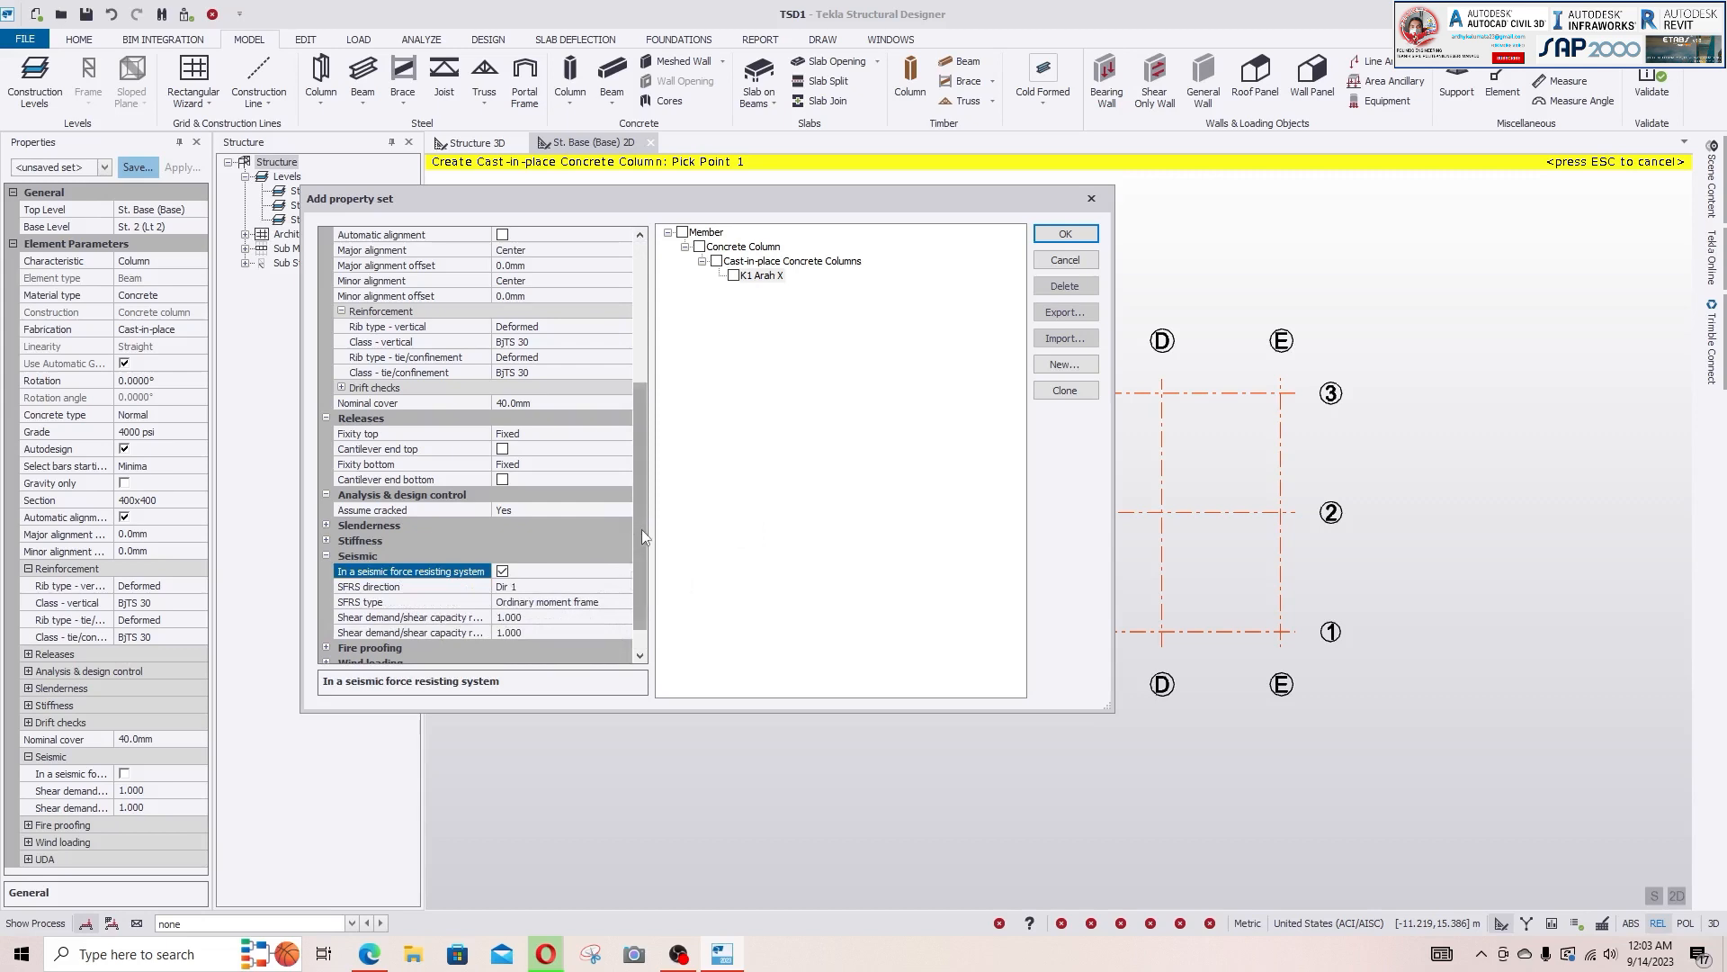
{"action": "scroll", "coordinate": [641, 529], "scroll_direction": "down", "scroll_amount": 1}
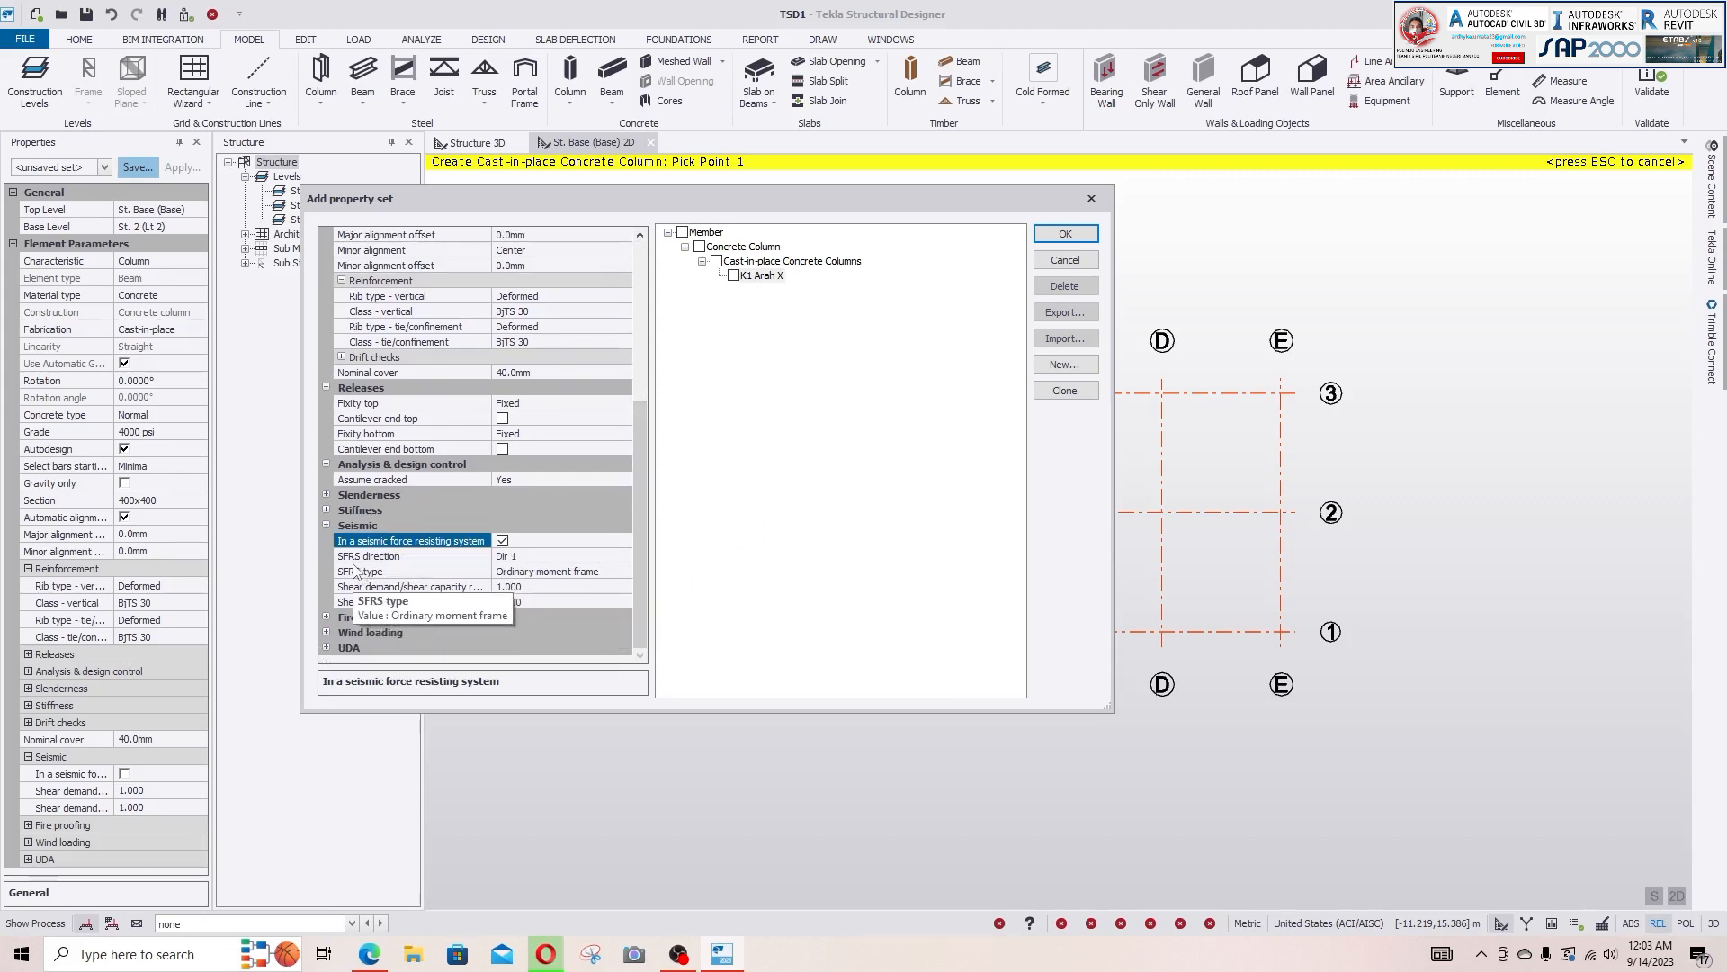
- Keep the SFRS direction as Dir 1 and set the SFRS type to Special moment frame
{"action": "left_click", "coordinate": [520, 558]}
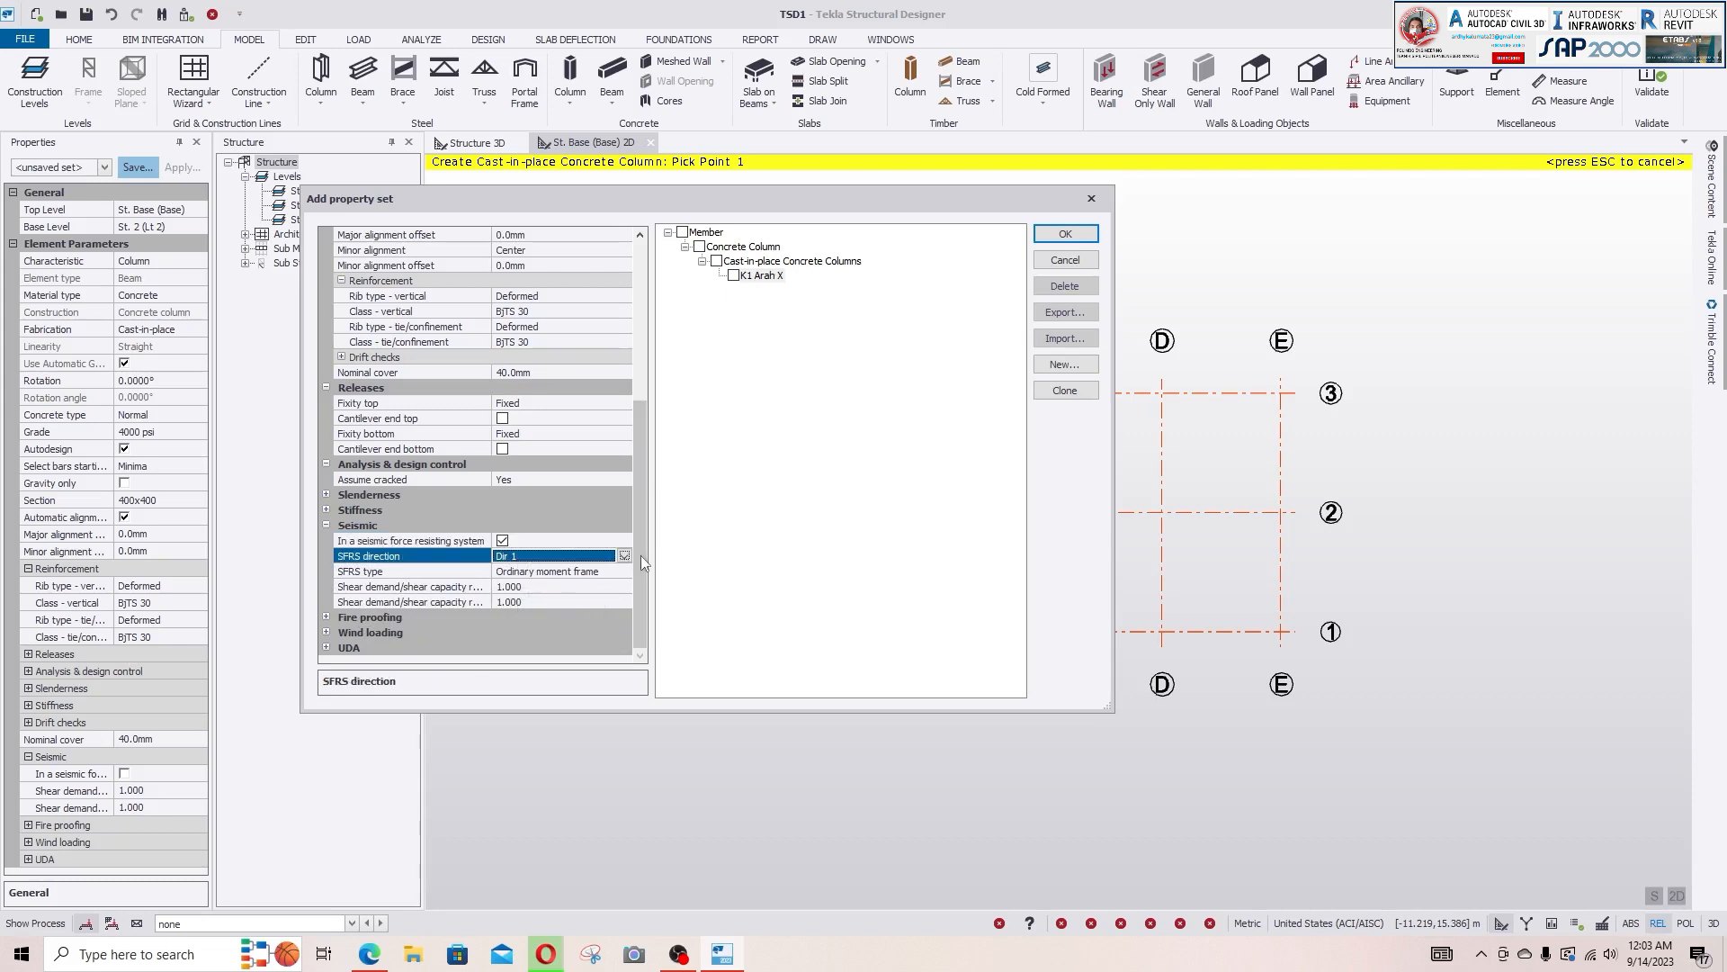
{"action": "left_click", "coordinate": [394, 574]}
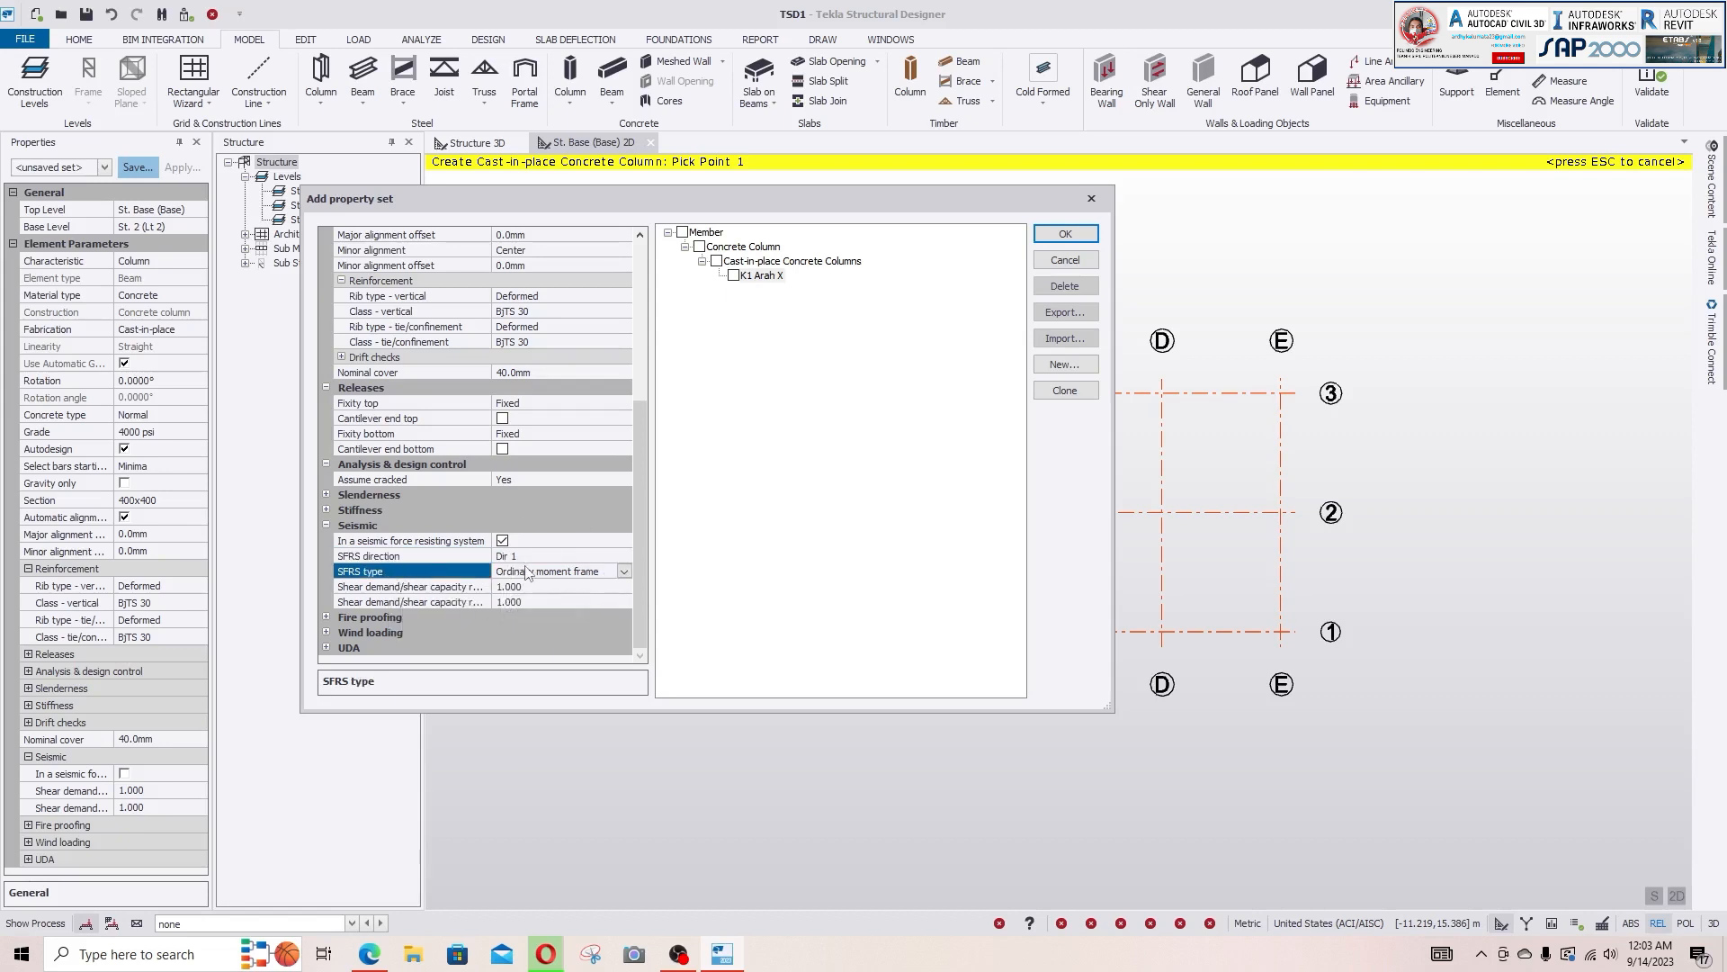
{"action": "left_click", "coordinate": [623, 572]}
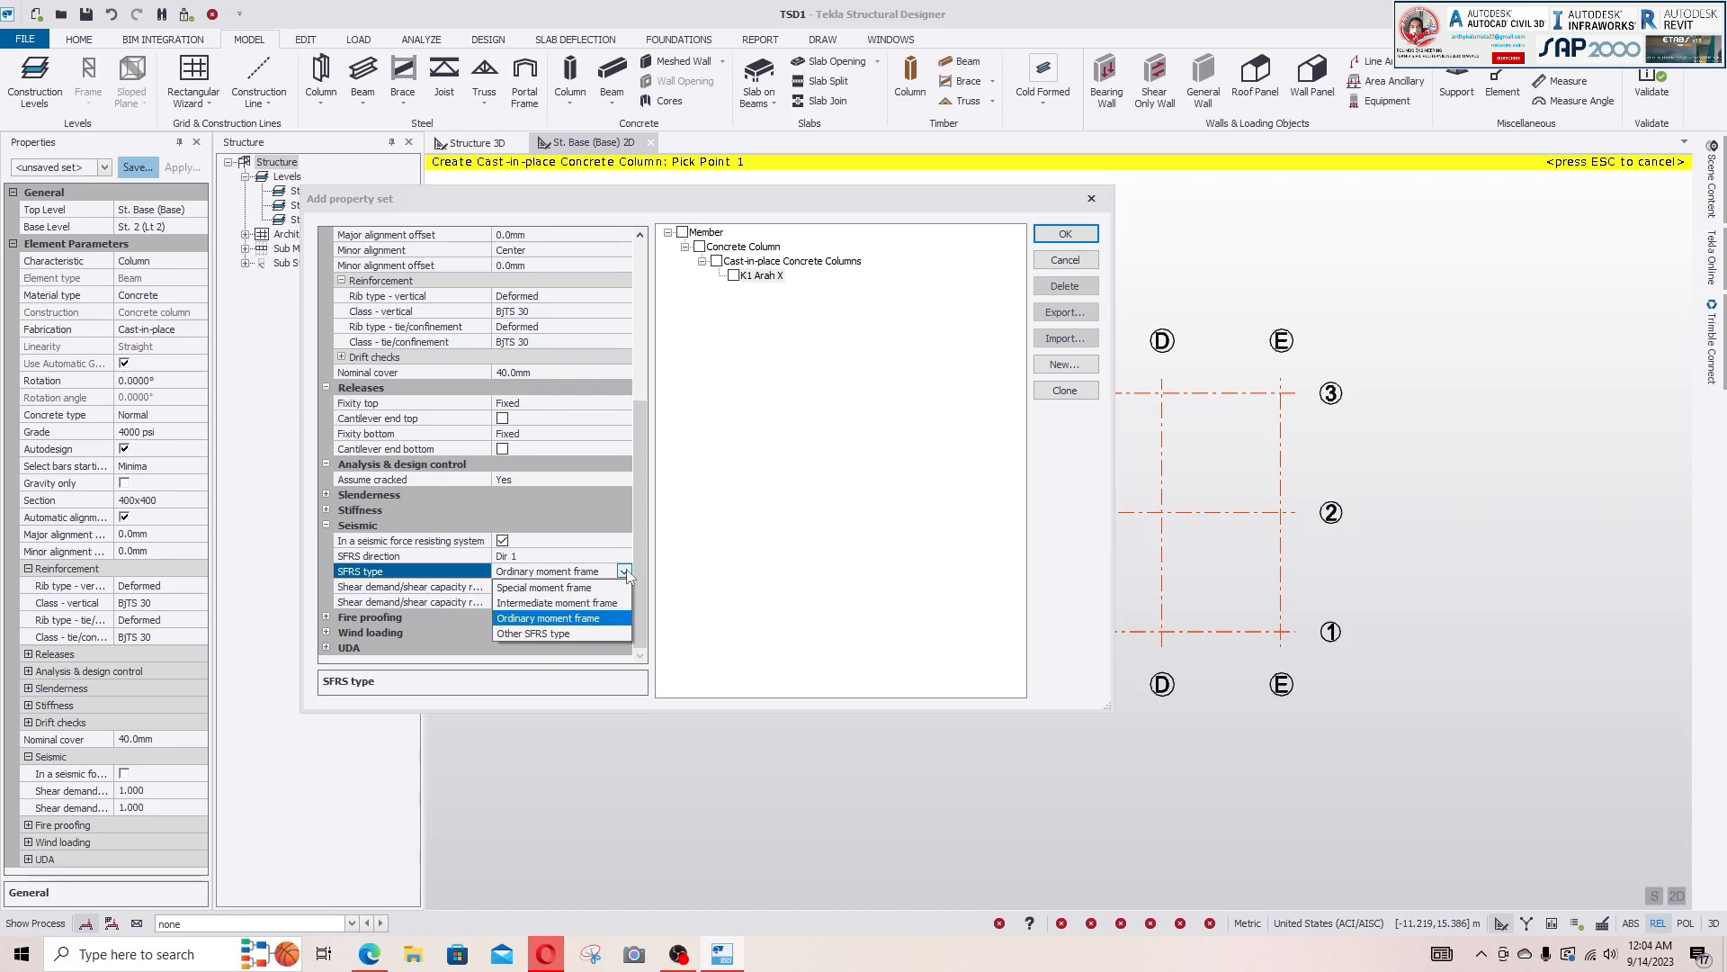
{"action": "left_click", "coordinate": [545, 587]}
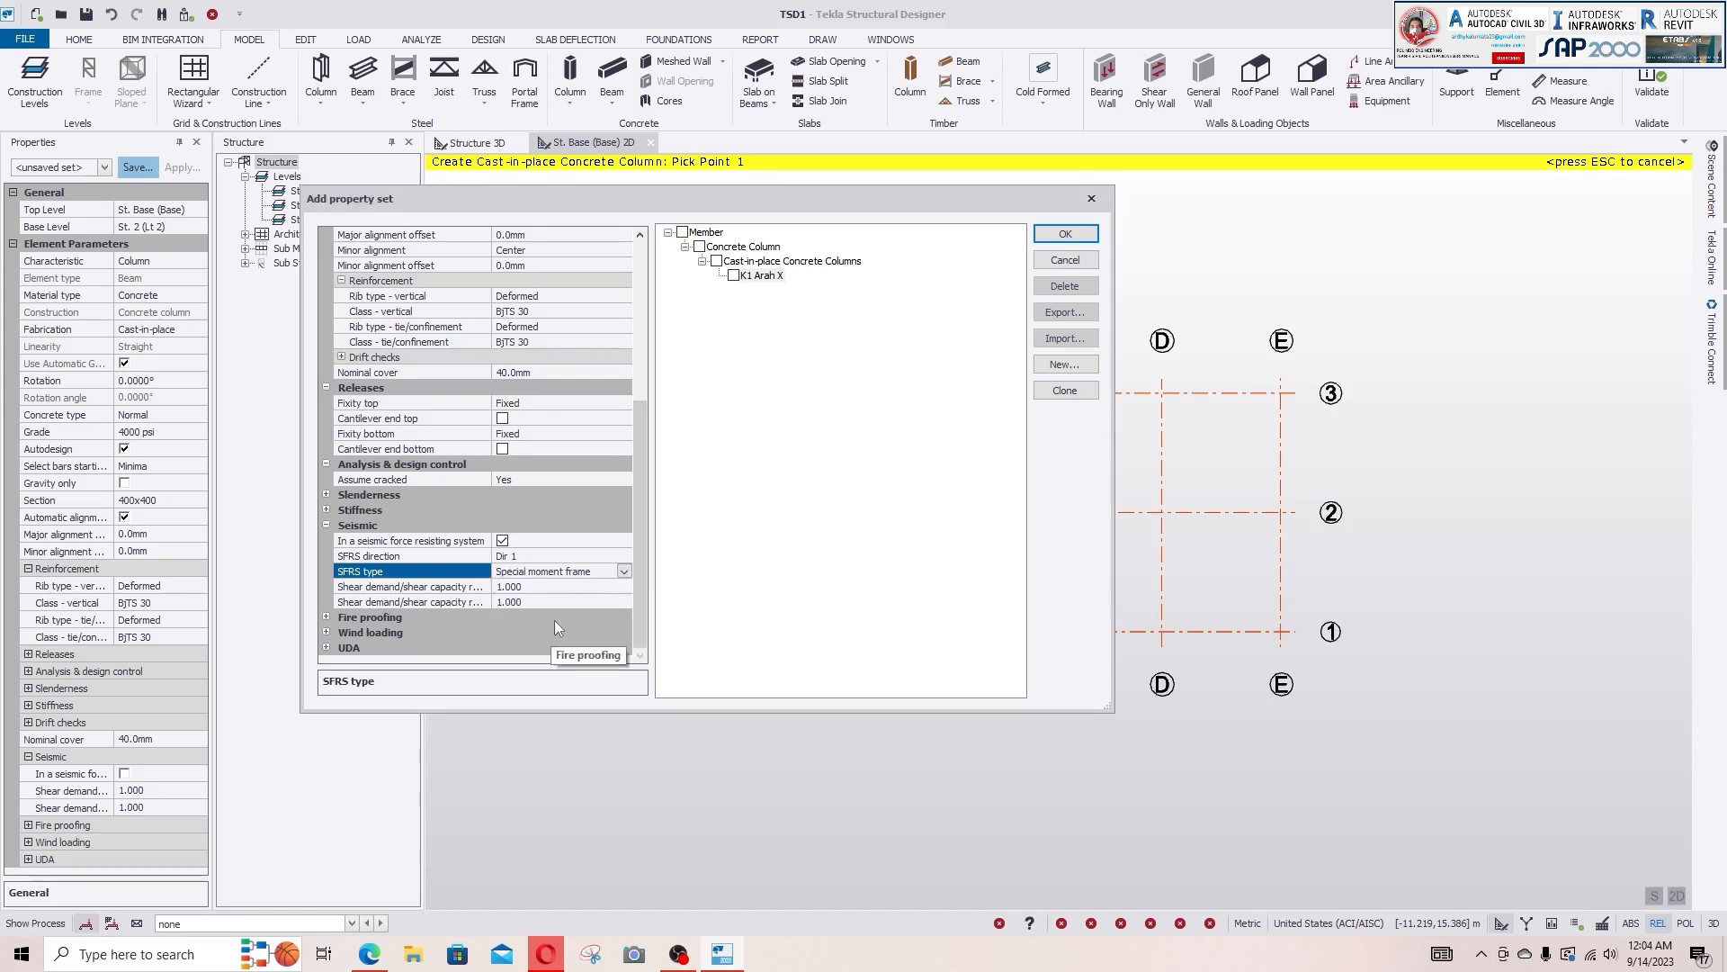
- Apply open structure wind load to the property set, then tick K1 Arah X and accept the set
{"action": "left_click", "coordinate": [326, 631]}
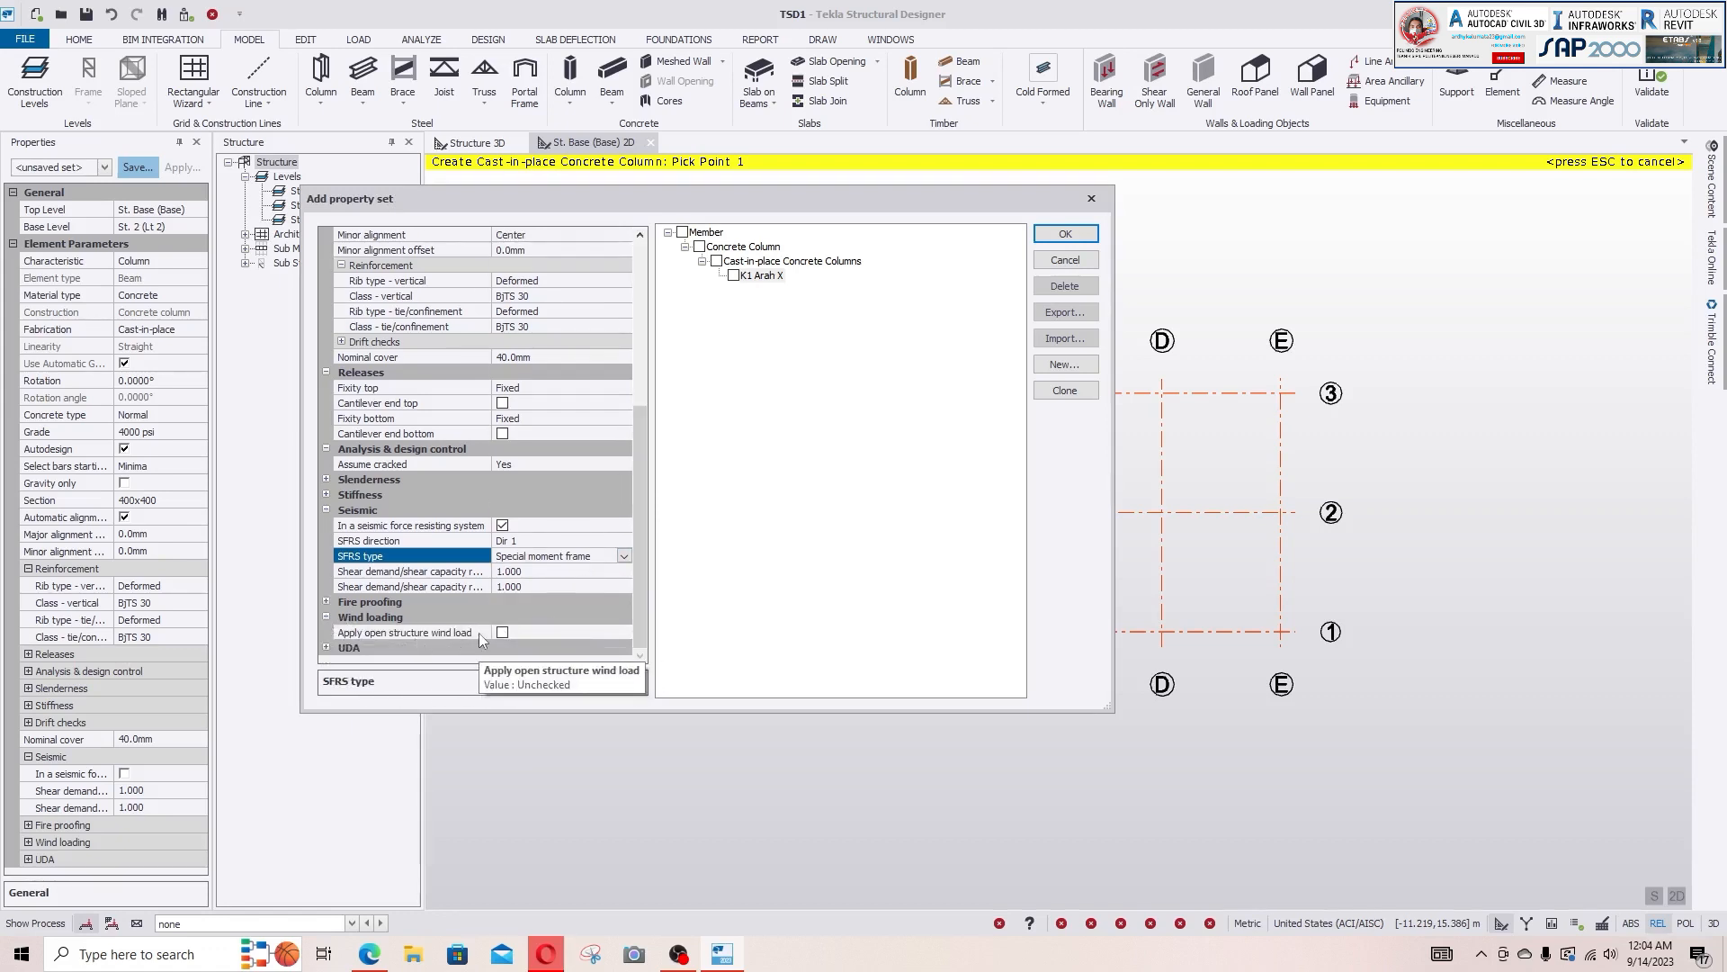
{"action": "left_click", "coordinate": [479, 633]}
{"action": "left_click", "coordinate": [502, 632]}
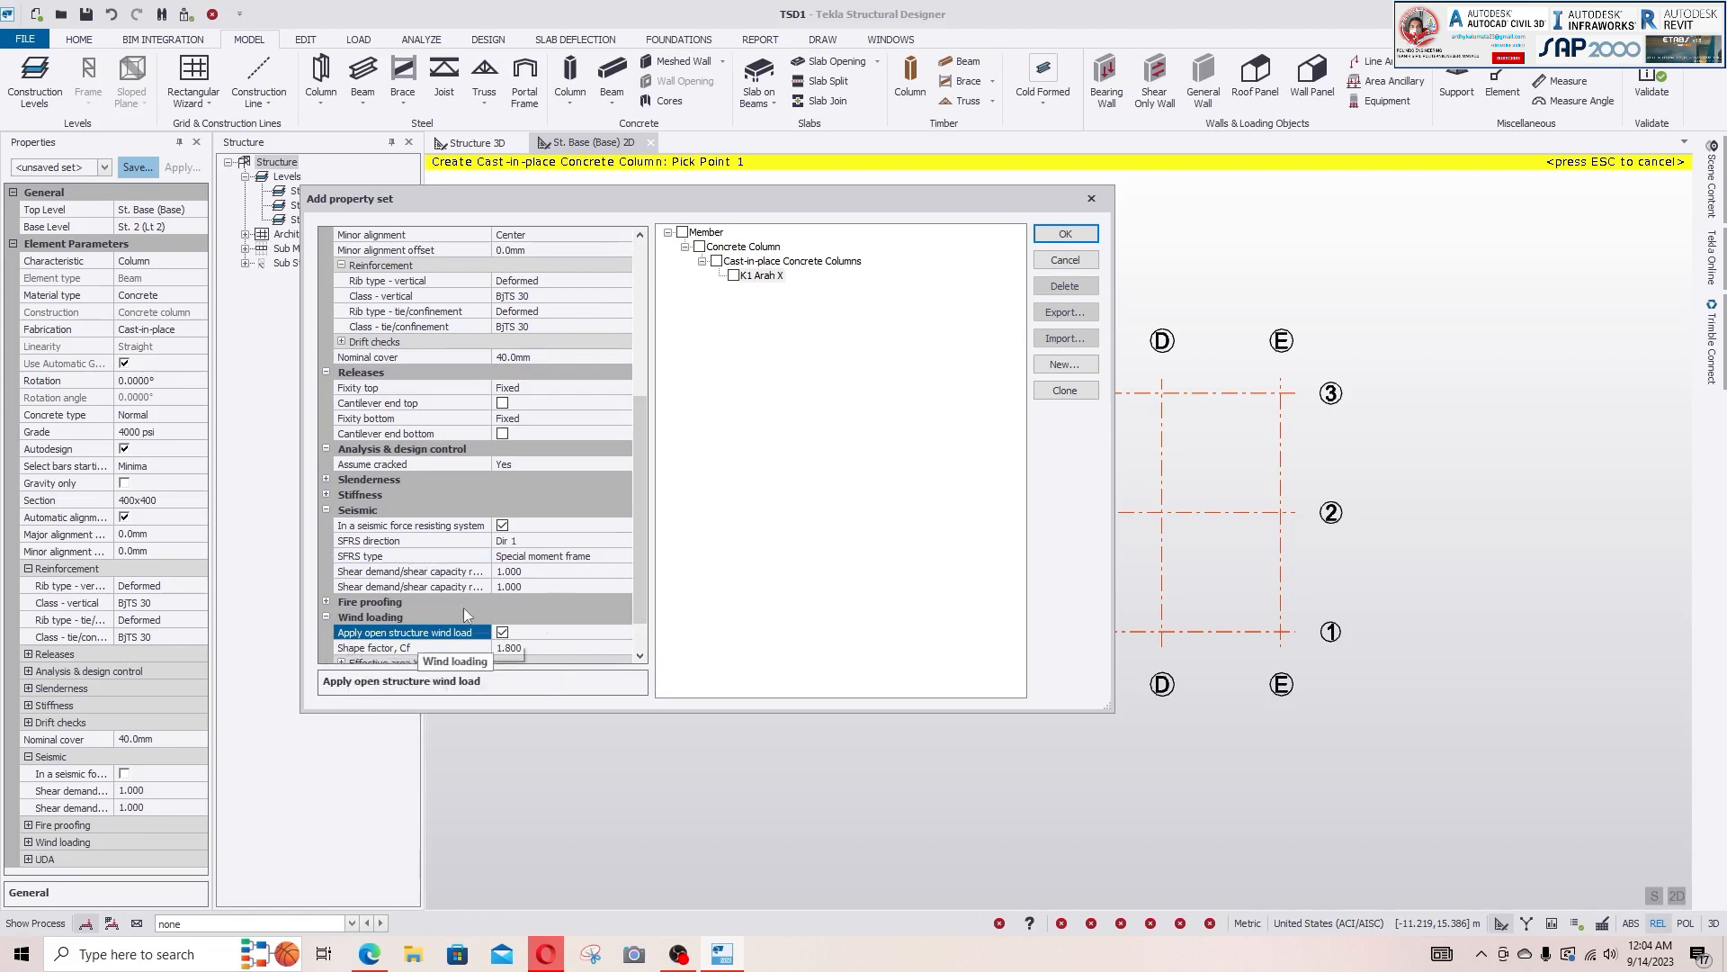
{"action": "scroll", "coordinate": [639, 538], "scroll_direction": "down", "scroll_amount": 1}
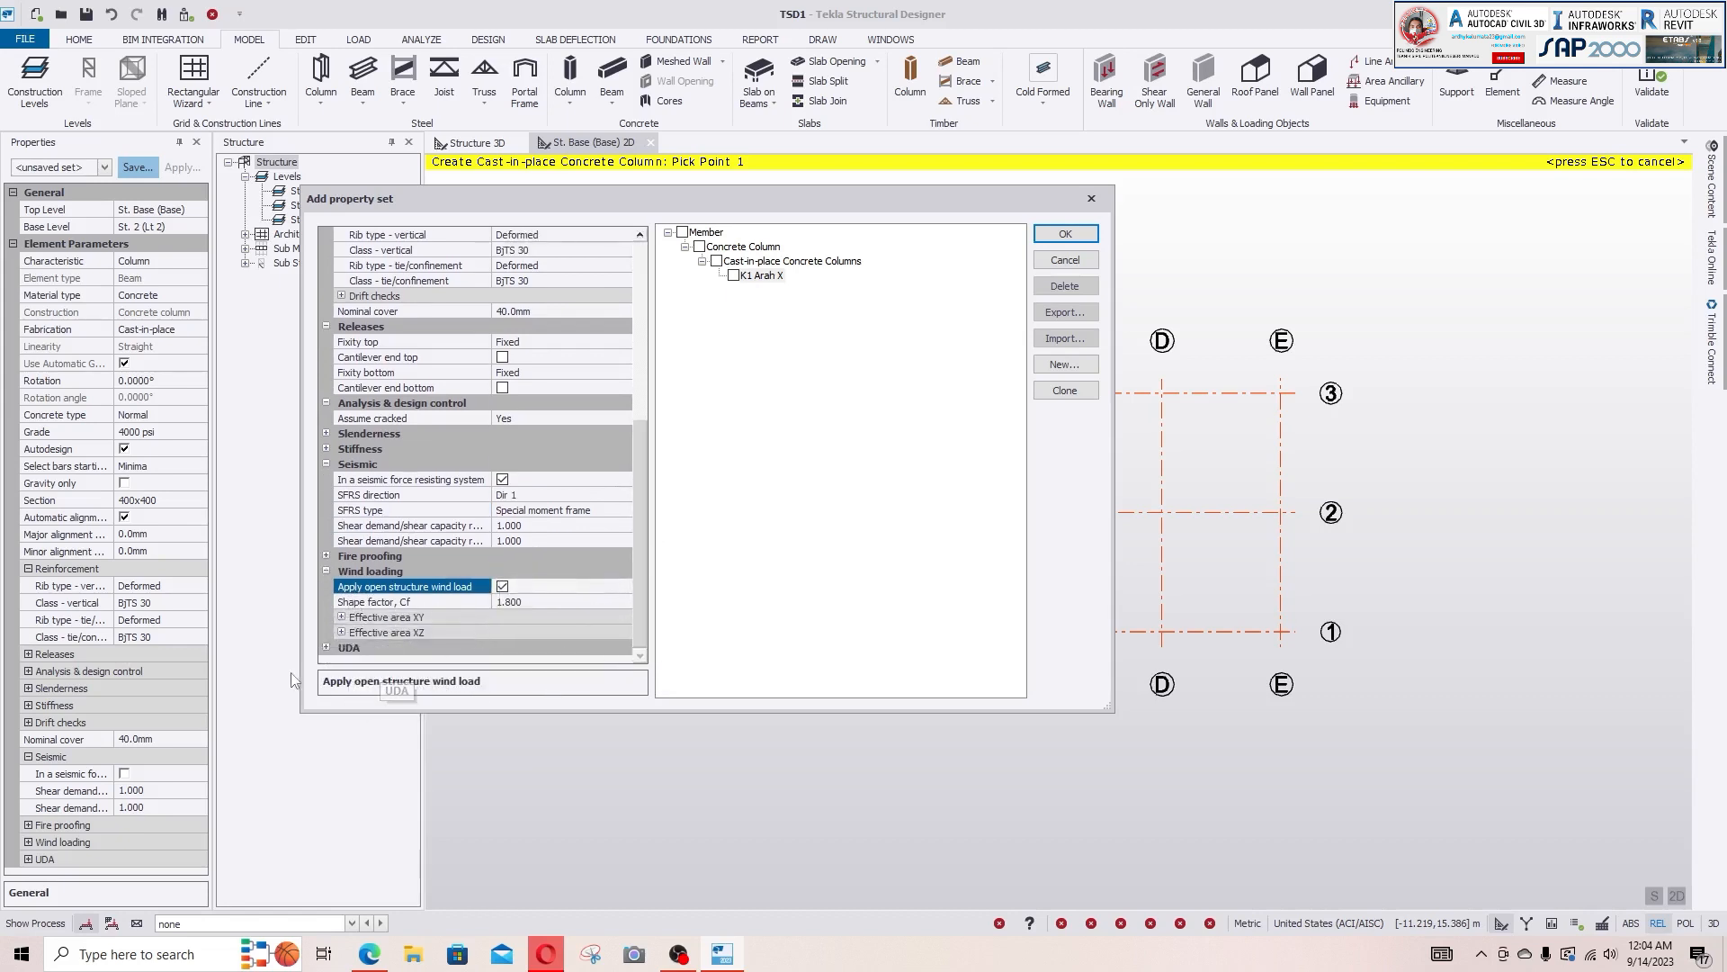
{"action": "left_click", "coordinate": [736, 278]}
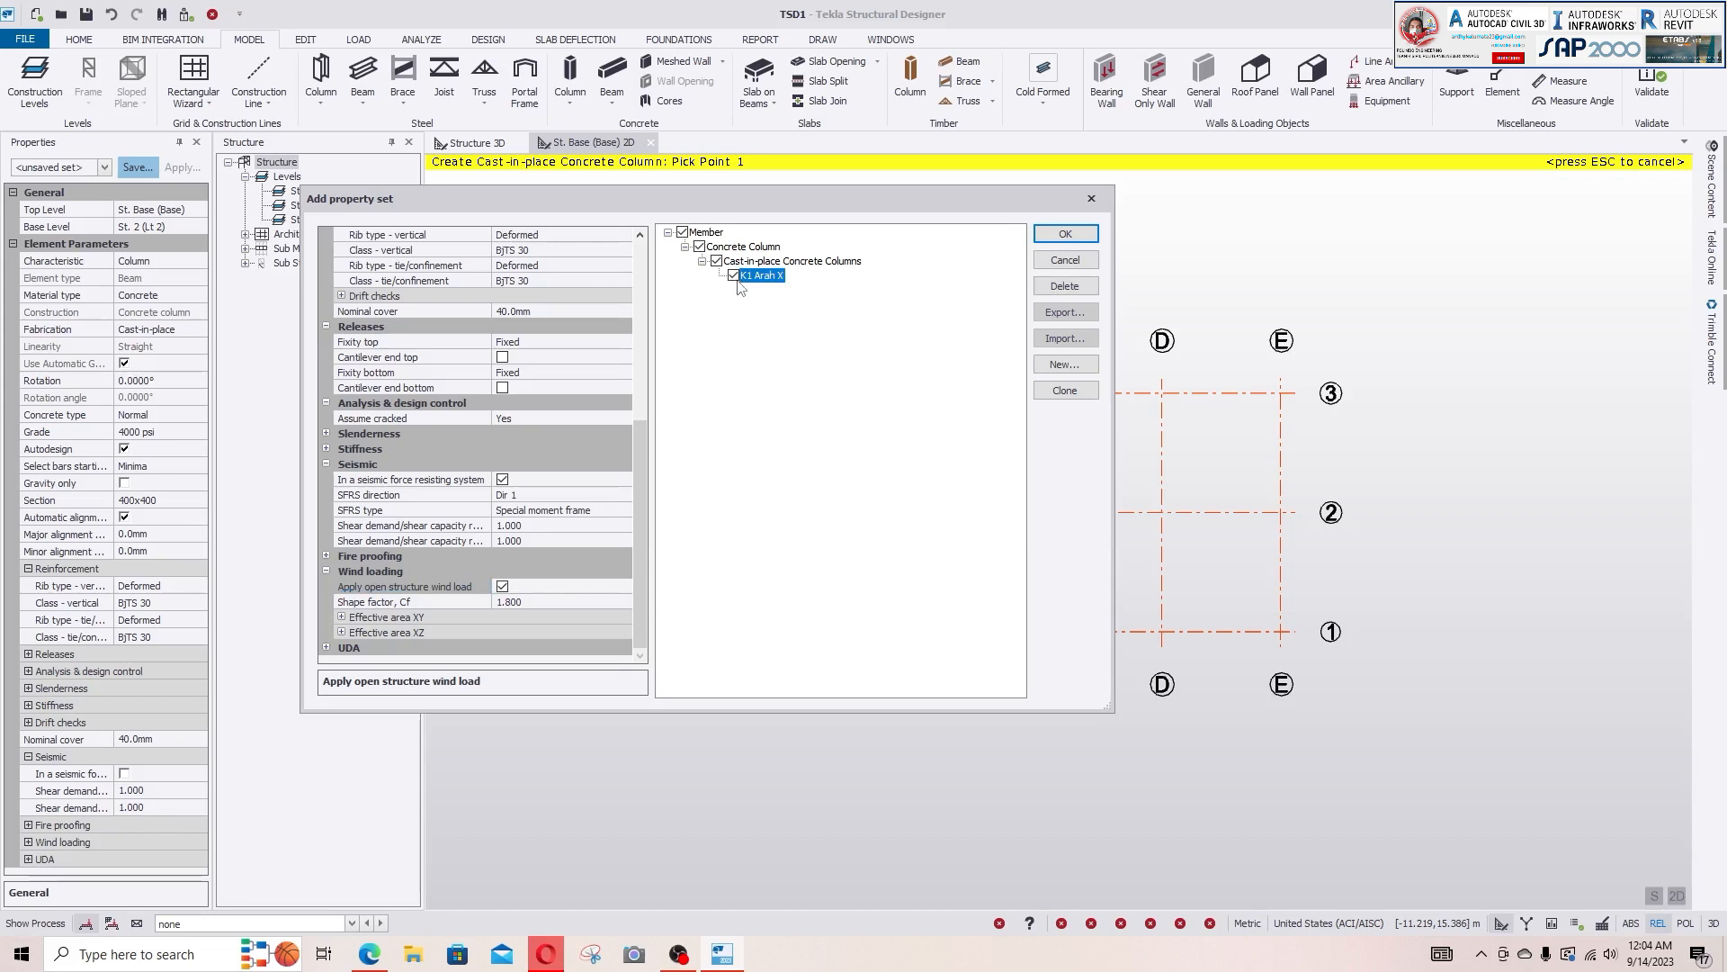
{"action": "left_click", "coordinate": [1080, 240]}
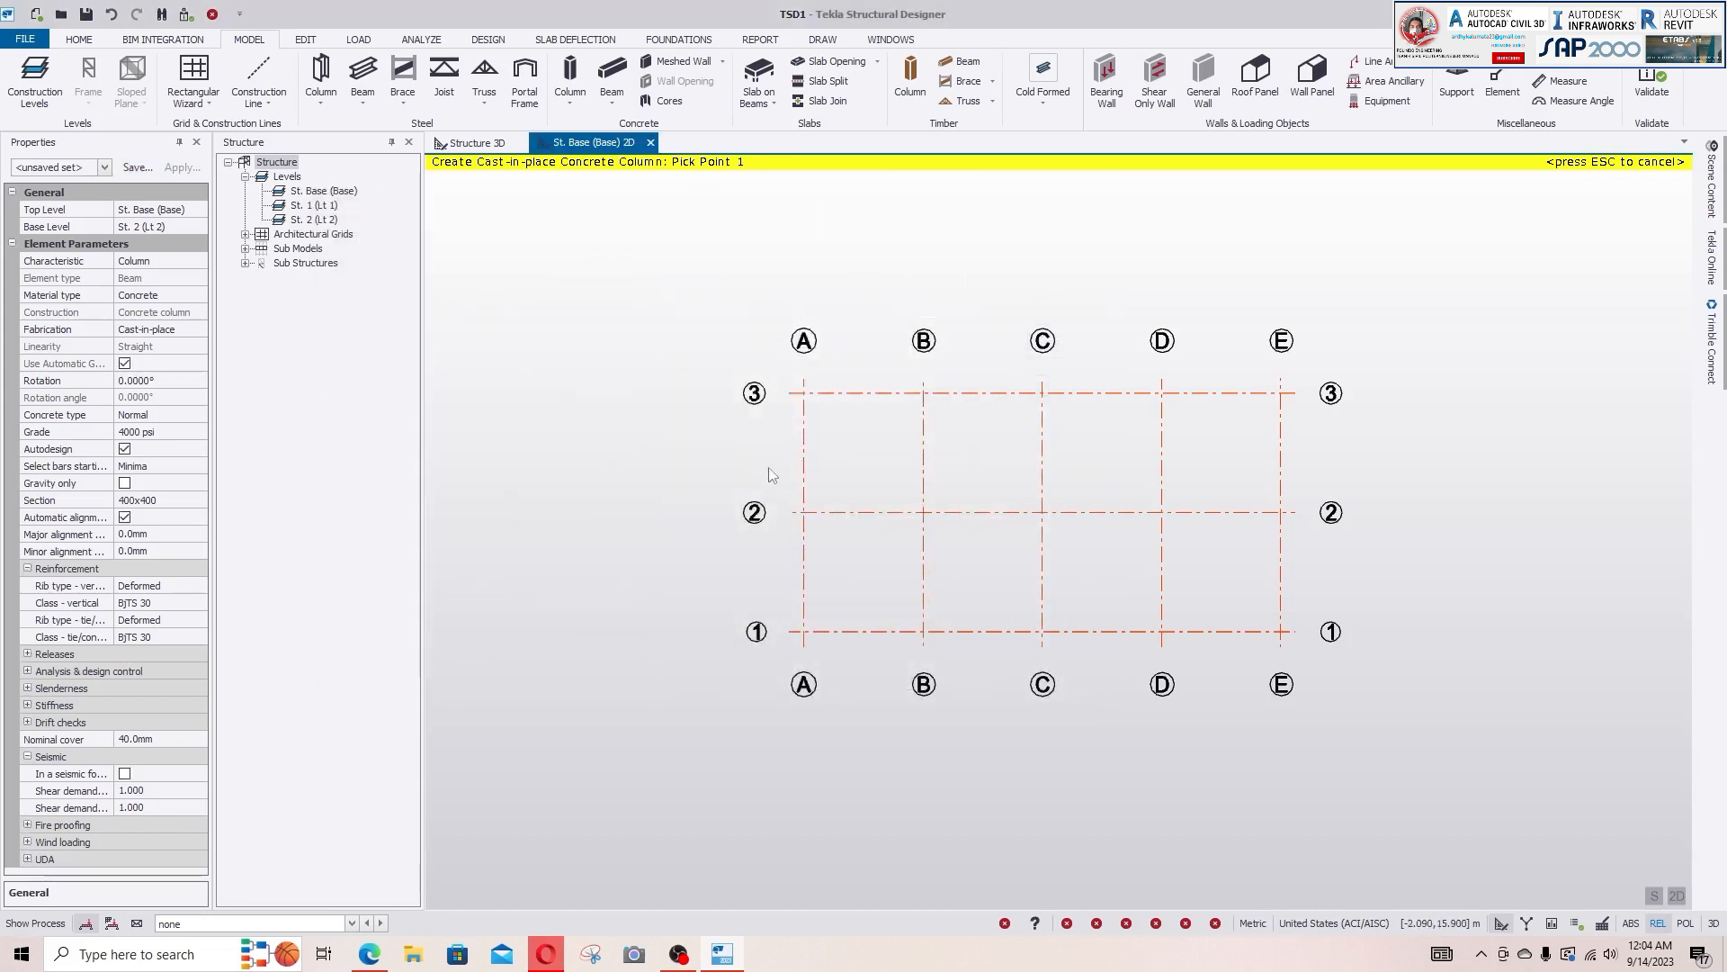
- Place a cast-in-place concrete column at the intersection of grid lines A and 1 and end the command
{"action": "left_click", "coordinate": [804, 632]}
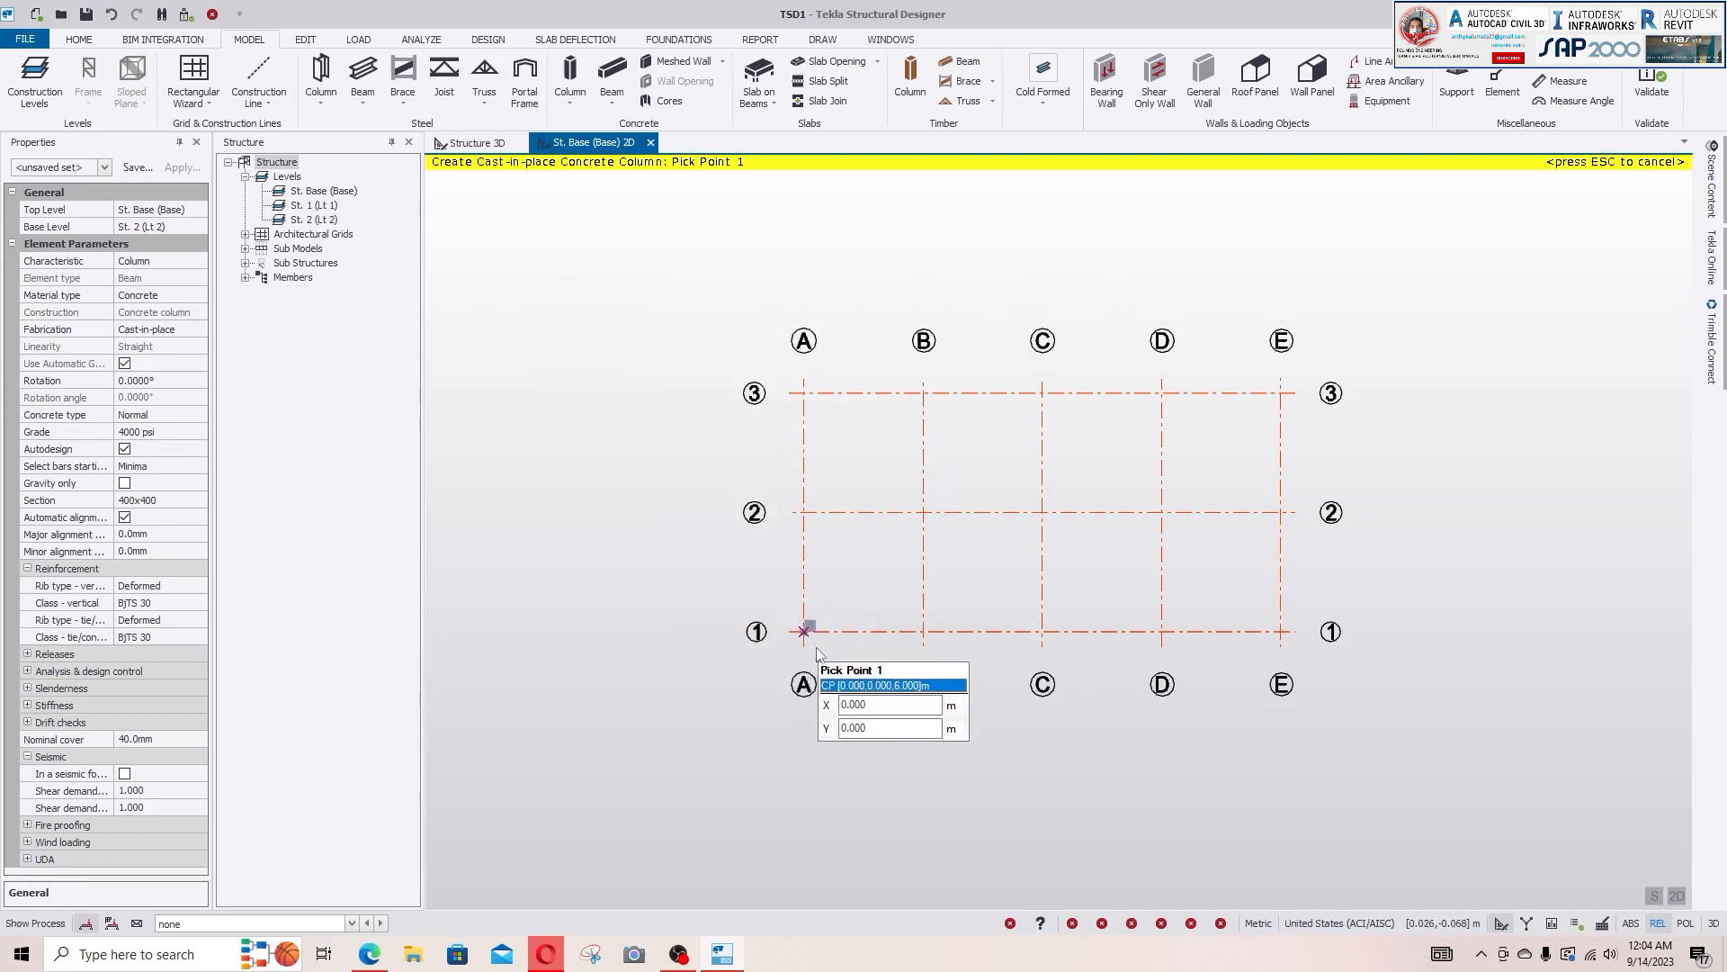
{"action": "scroll", "coordinate": [817, 654], "scroll_direction": "up", "scroll_amount": 8}
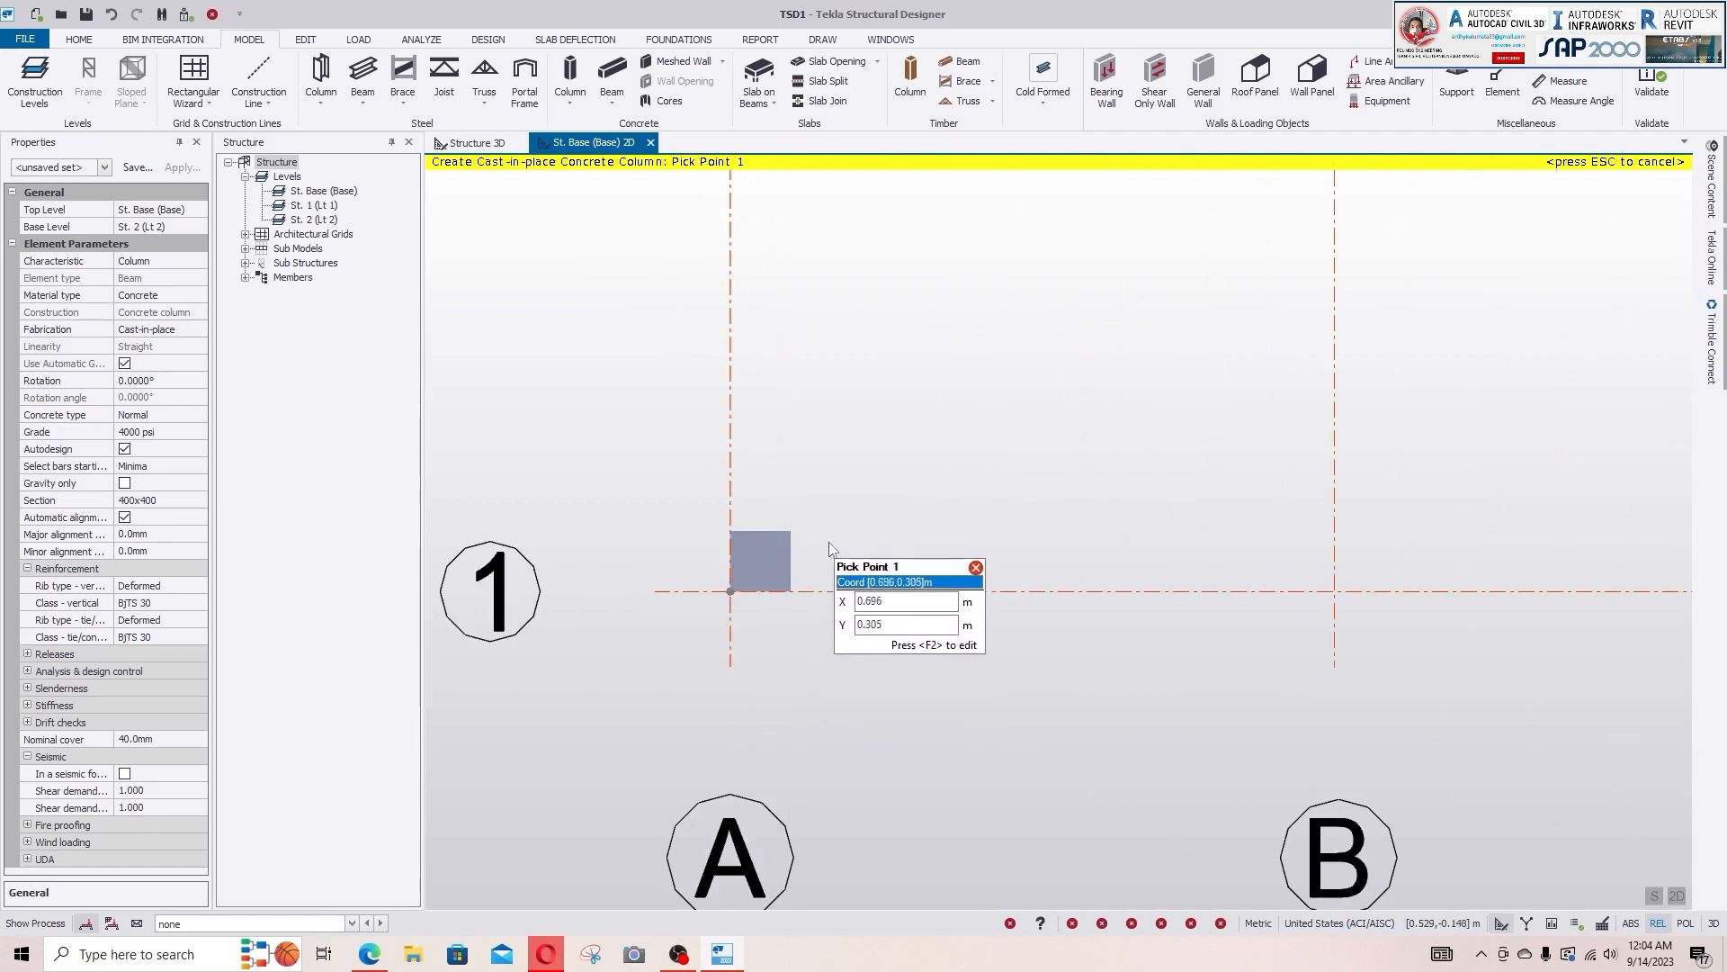
{"action": "key", "text": "Escape"}
- Select the column at A-1 and change its column stack's section to 300x500
{"action": "left_click", "coordinate": [786, 542]}
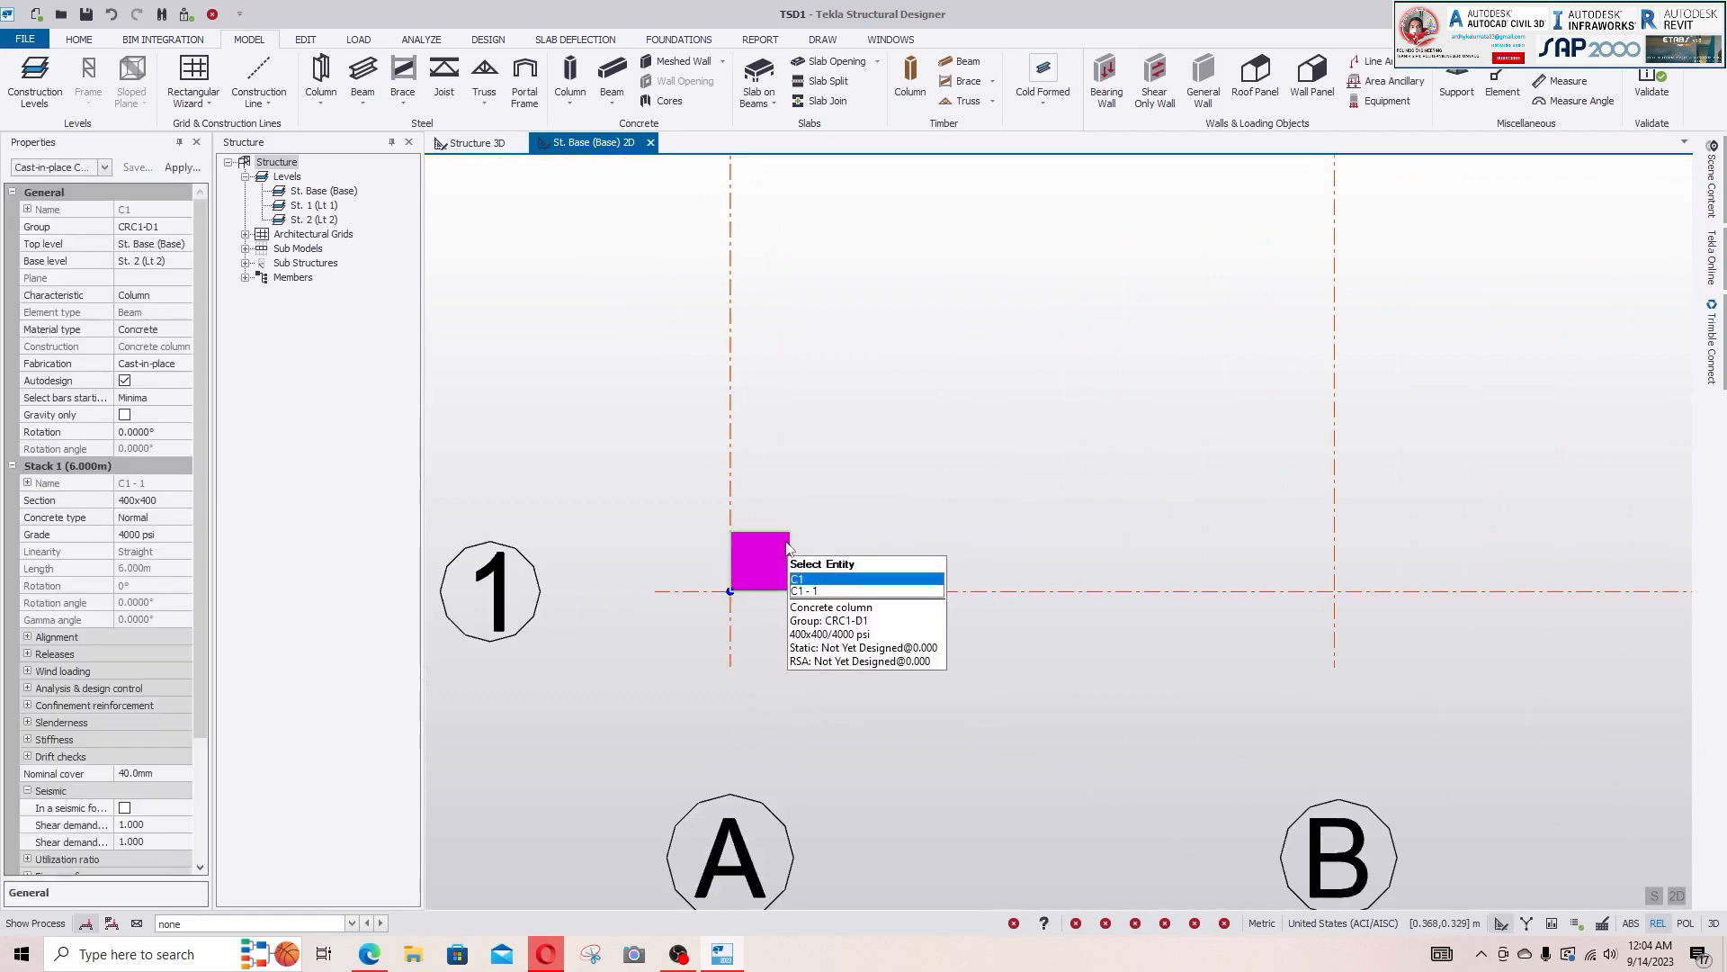
{"action": "left_click", "coordinate": [105, 167]}
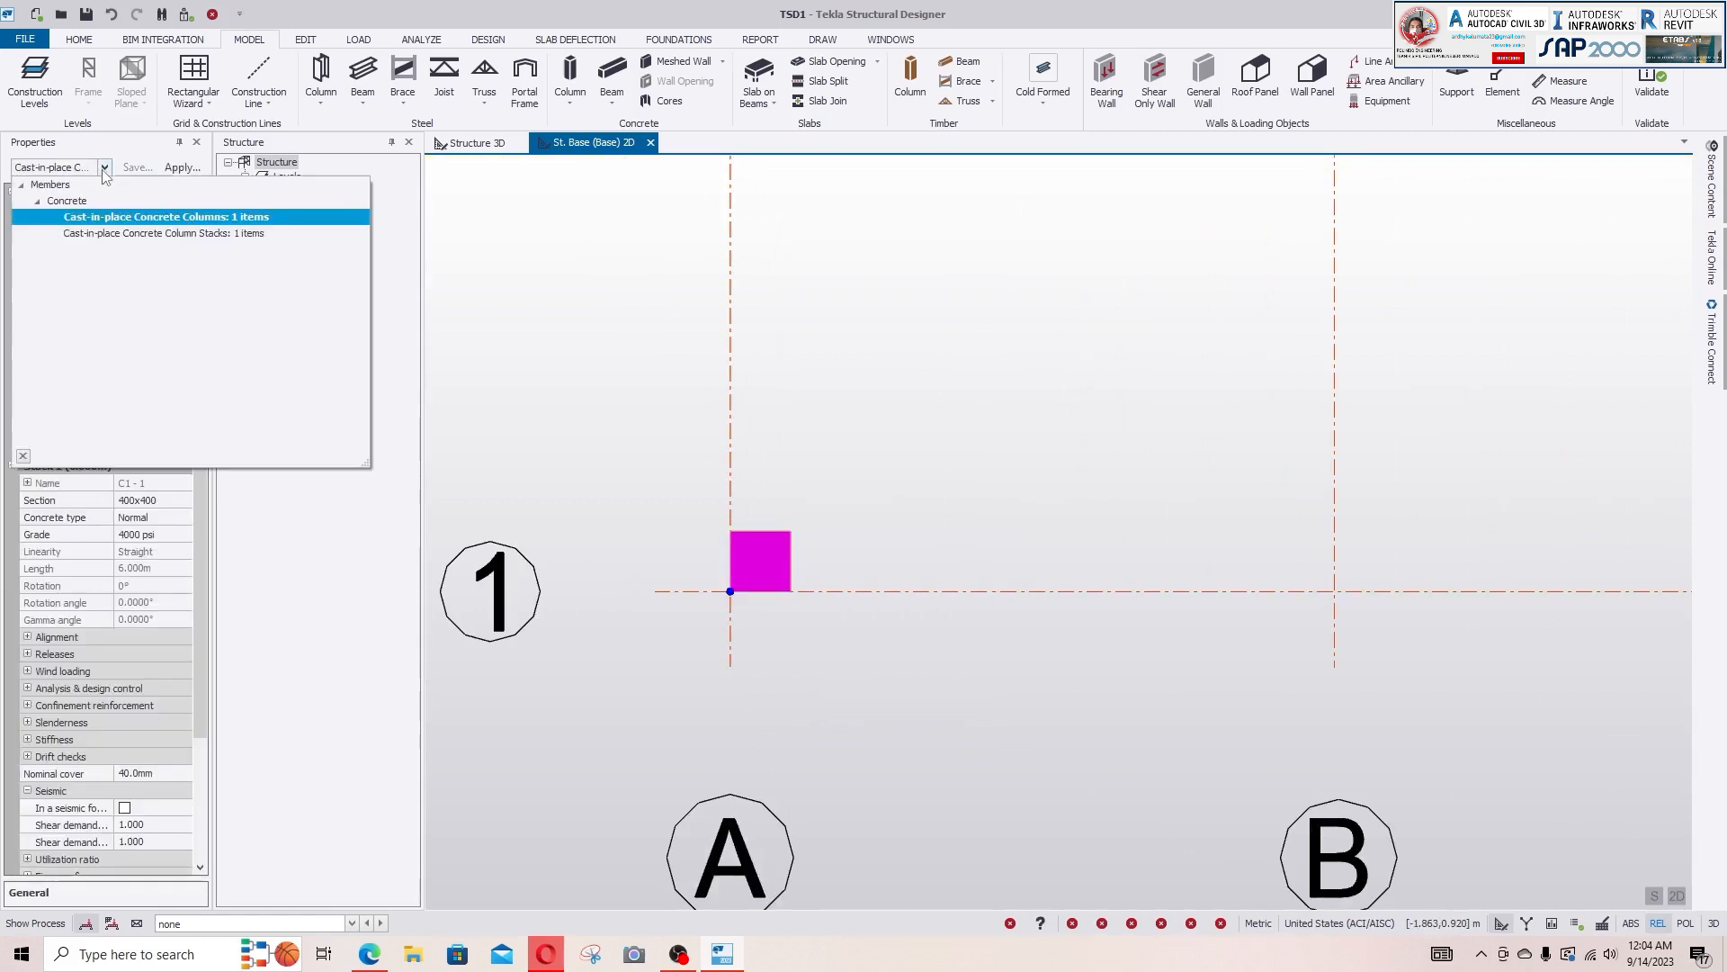
{"action": "left_click", "coordinate": [108, 217]}
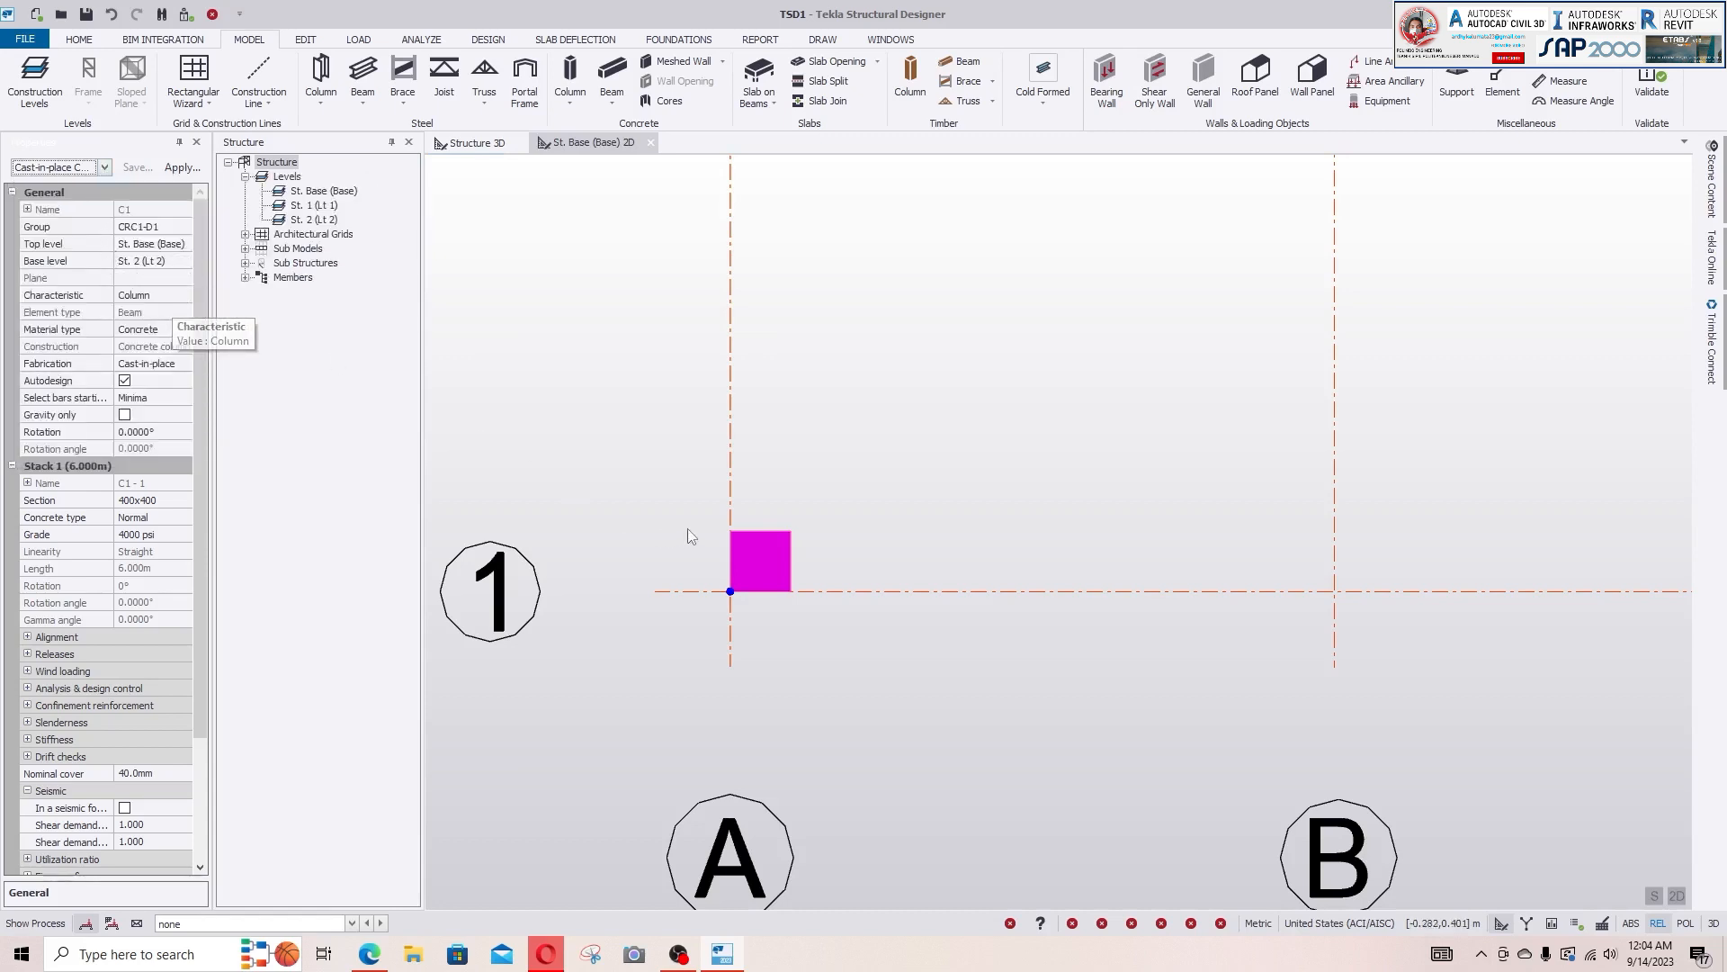
{"action": "left_click", "coordinate": [180, 228]}
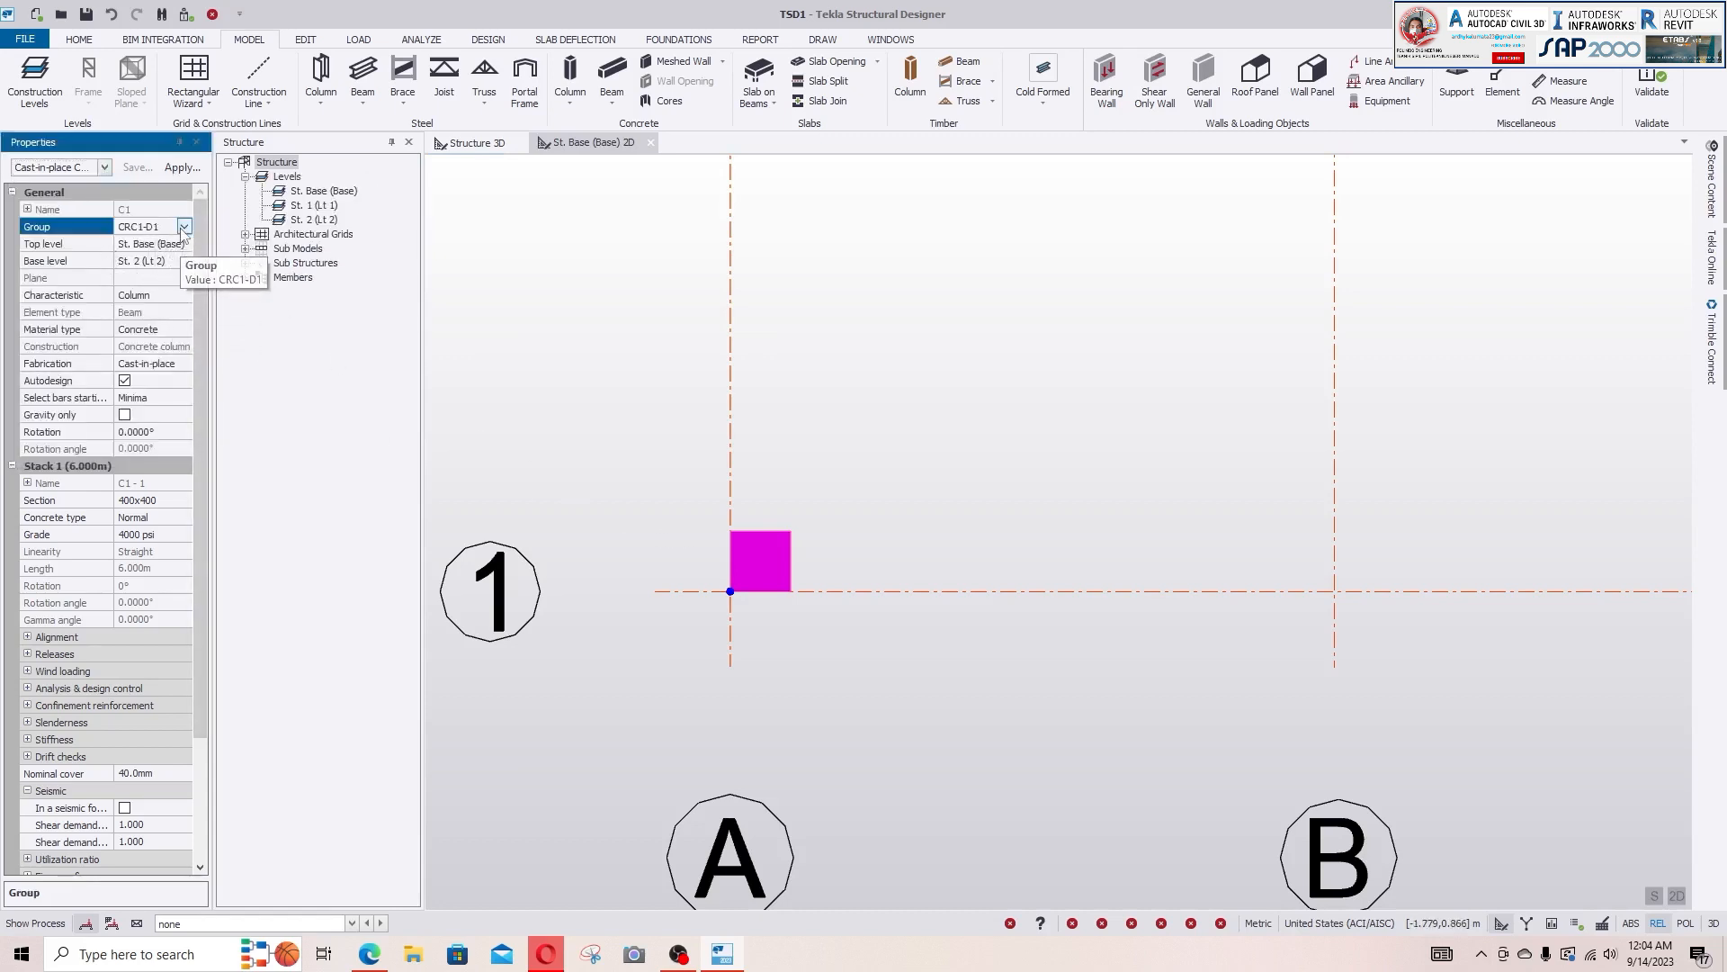
{"action": "left_click", "coordinate": [104, 167]}
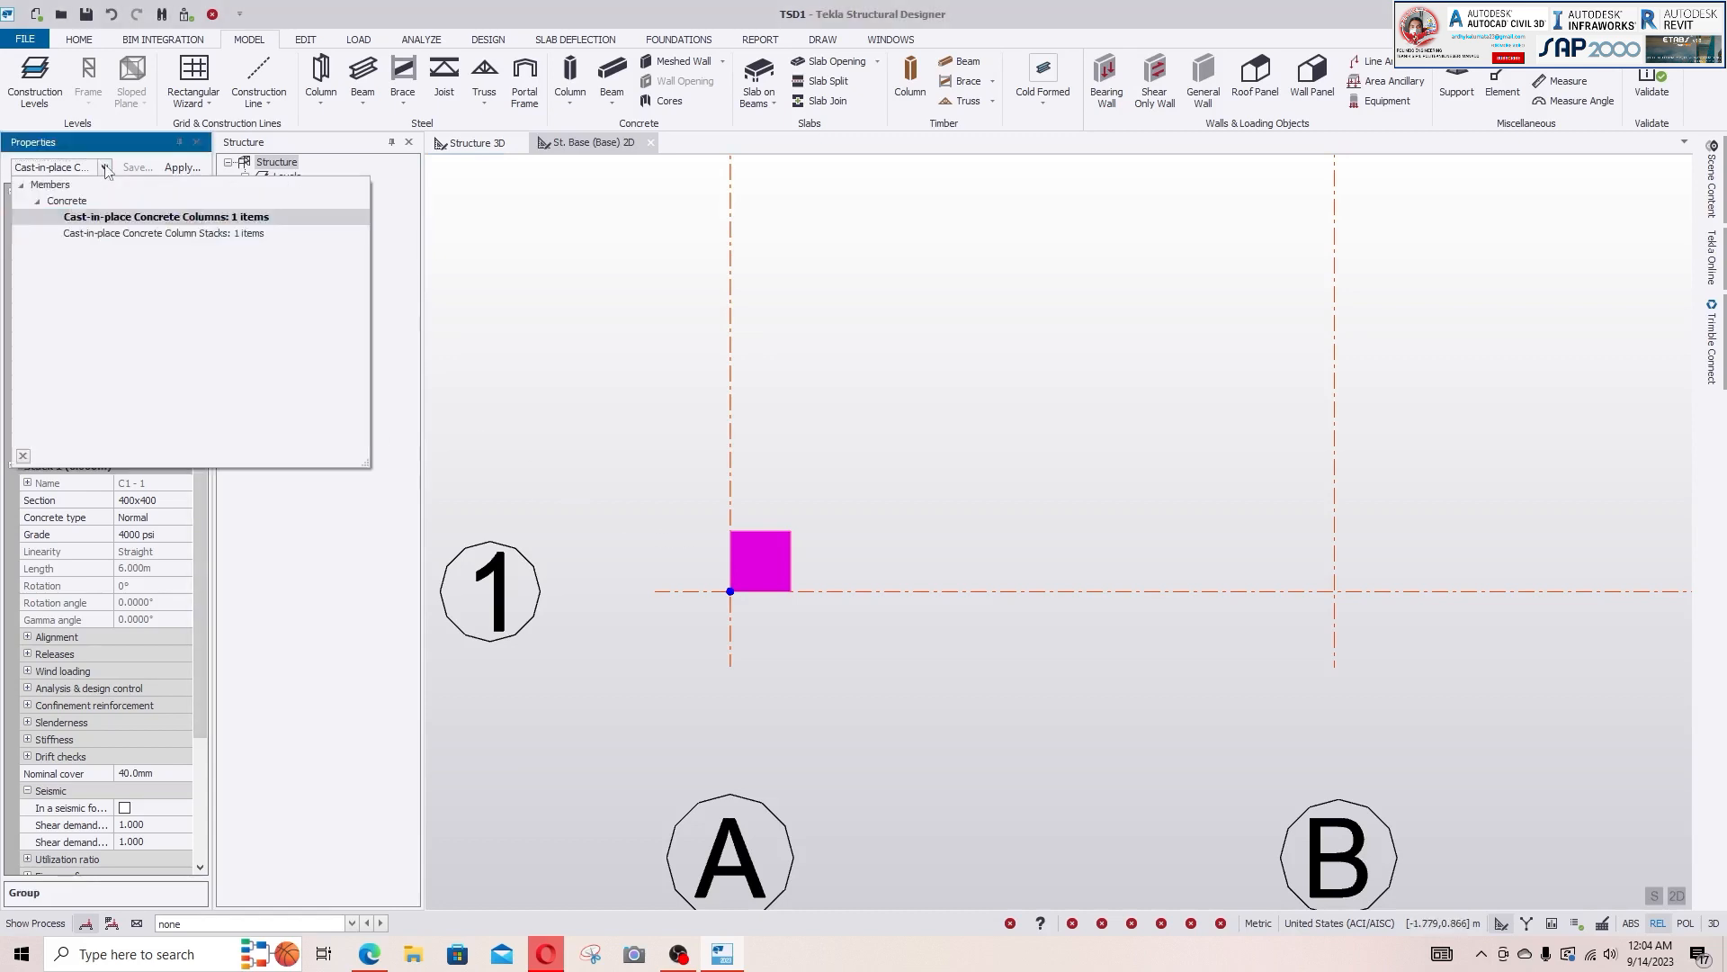
{"action": "left_click", "coordinate": [120, 233]}
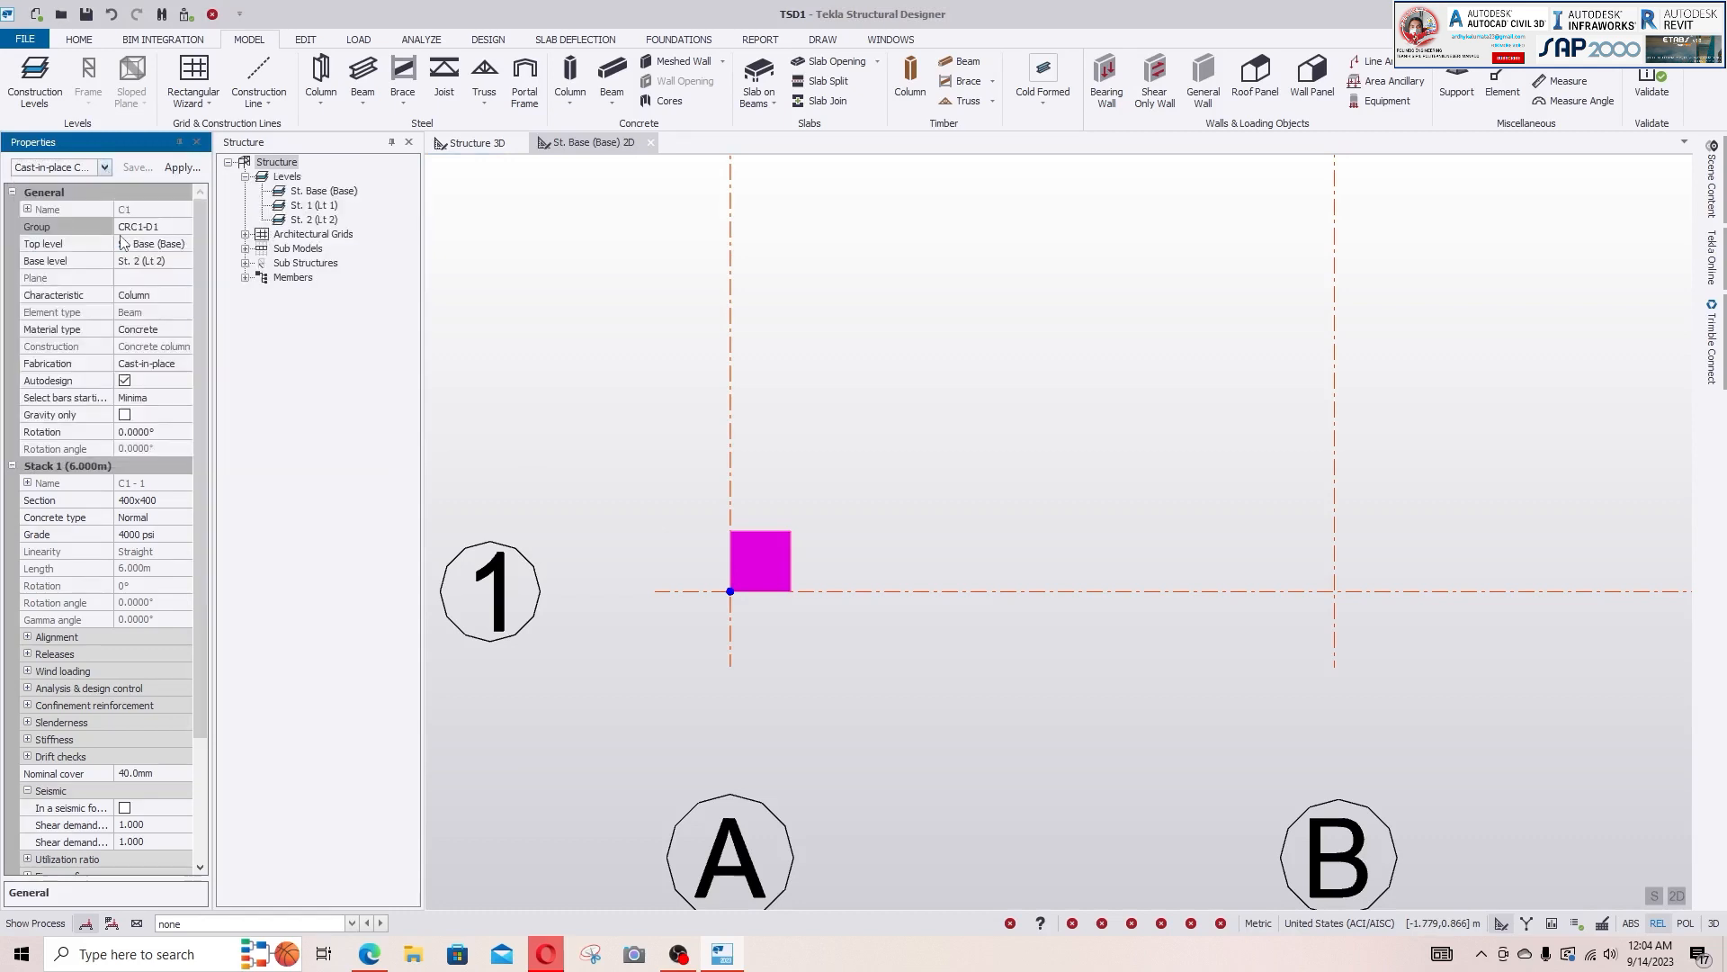
{"action": "left_click", "coordinate": [190, 232]}
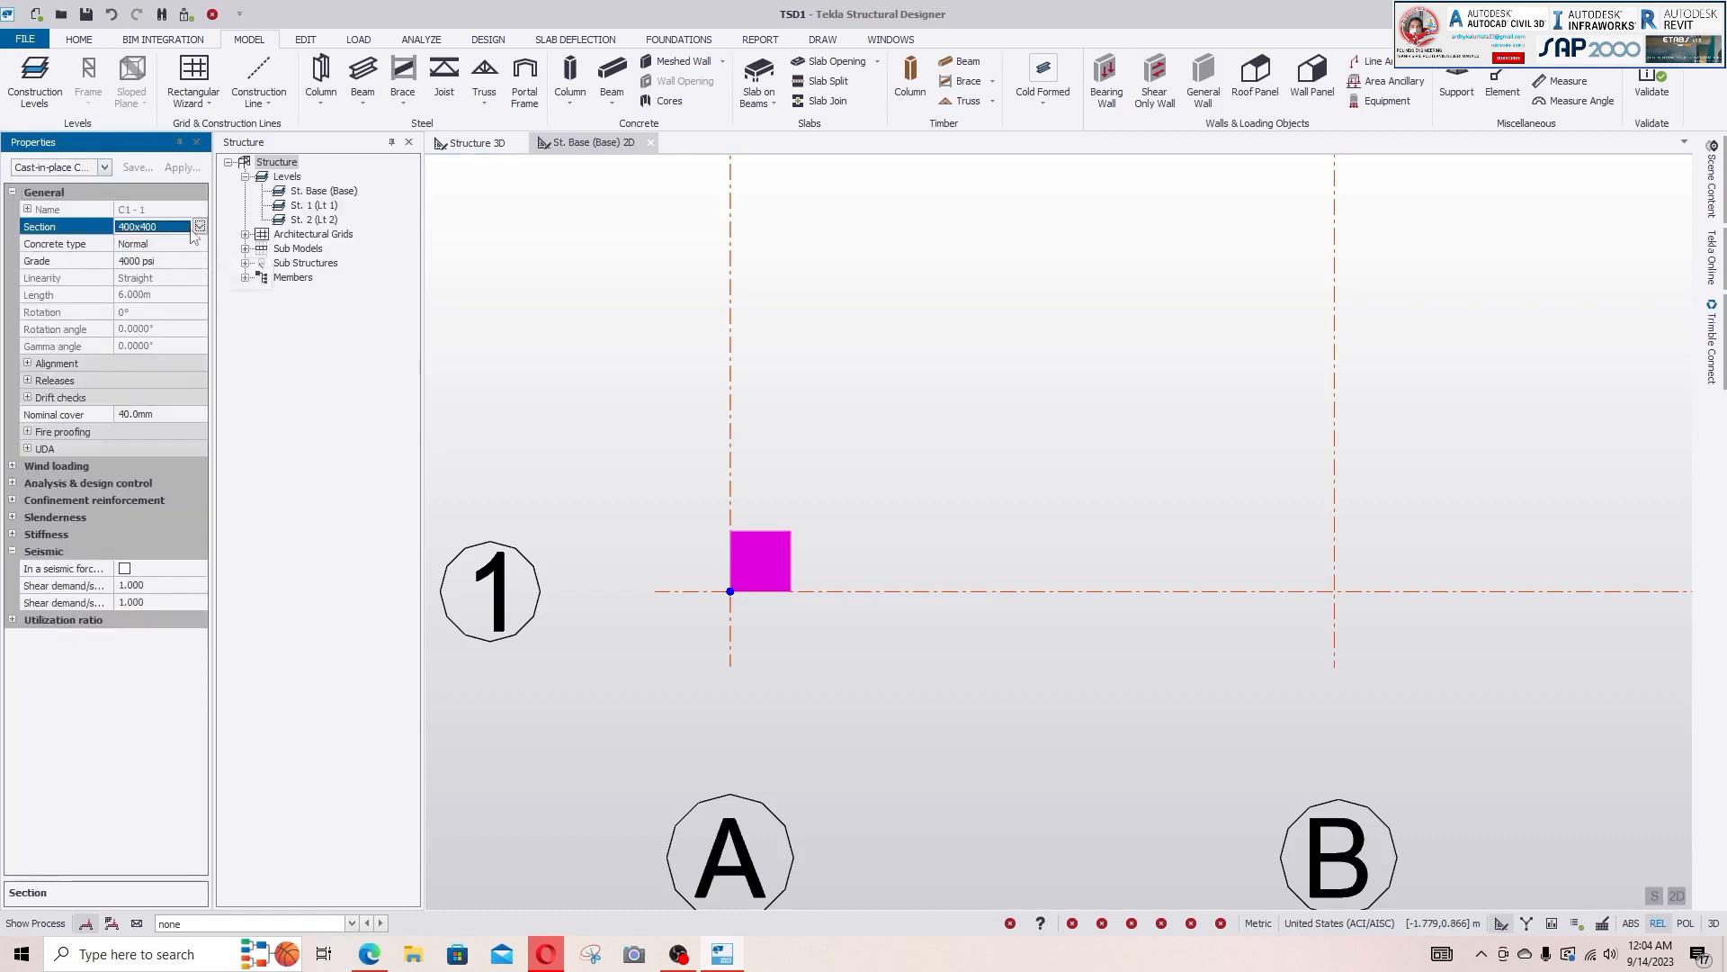
{"action": "left_click", "coordinate": [199, 226]}
{"action": "left_click", "coordinate": [150, 266]}
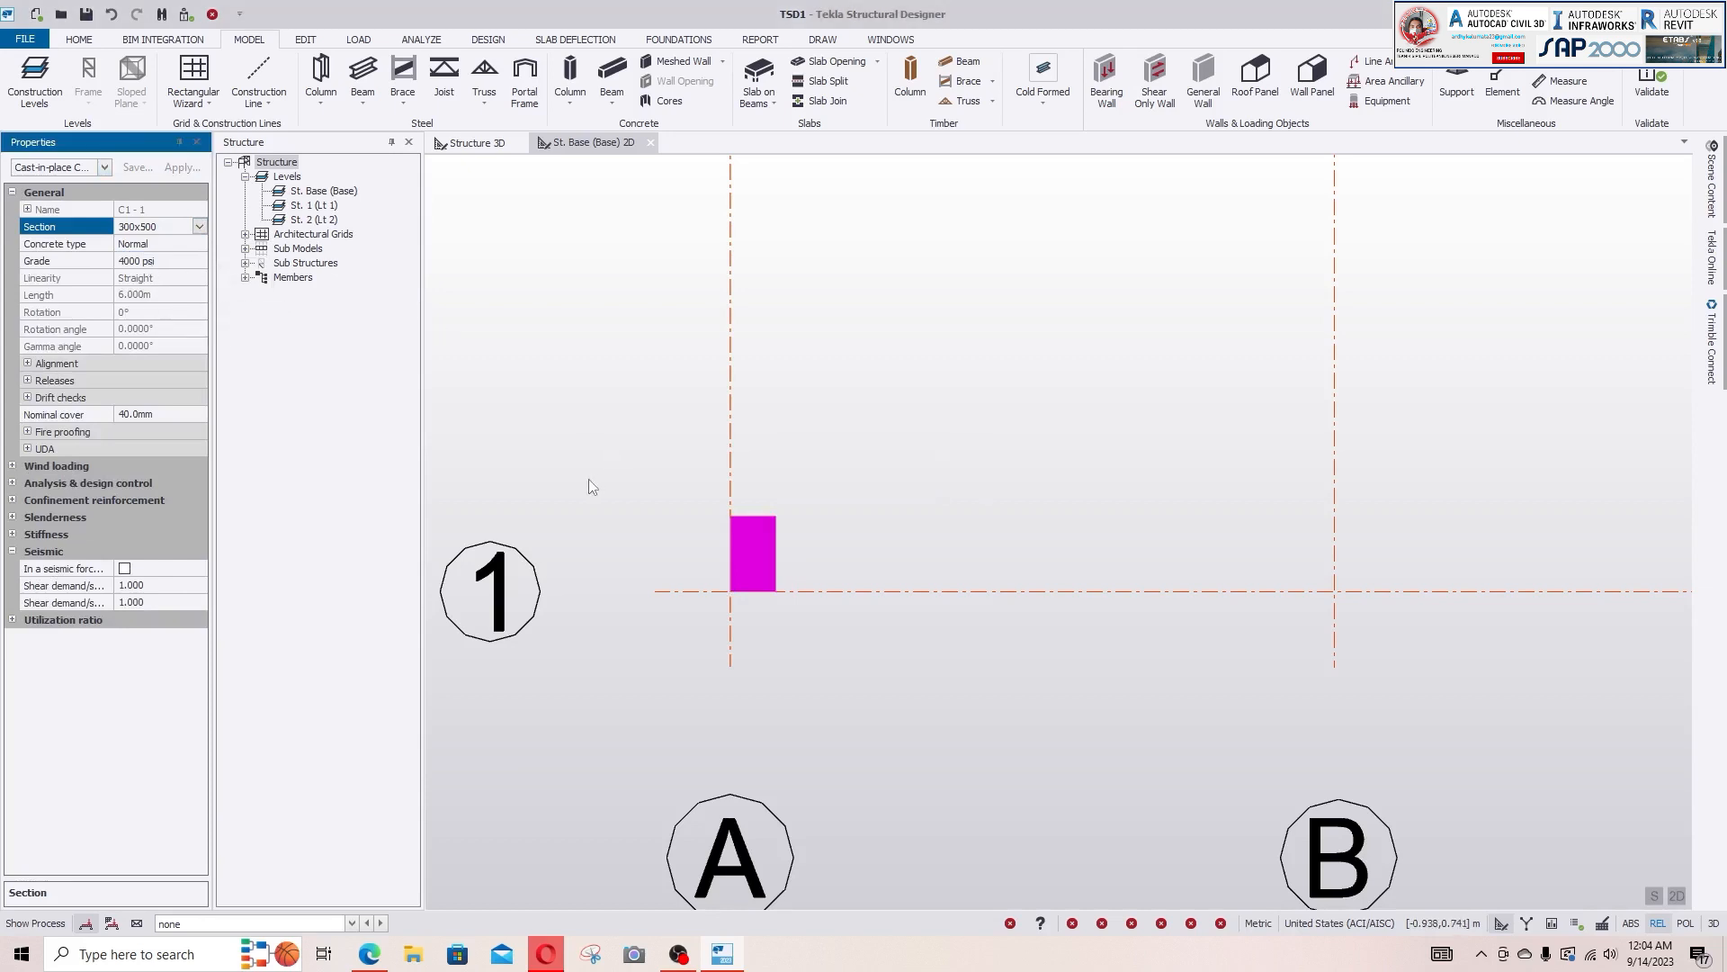
- Set the major snap level in the column stack's alignment to Center
{"action": "left_click", "coordinate": [27, 364]}
{"action": "left_click", "coordinate": [169, 385]}
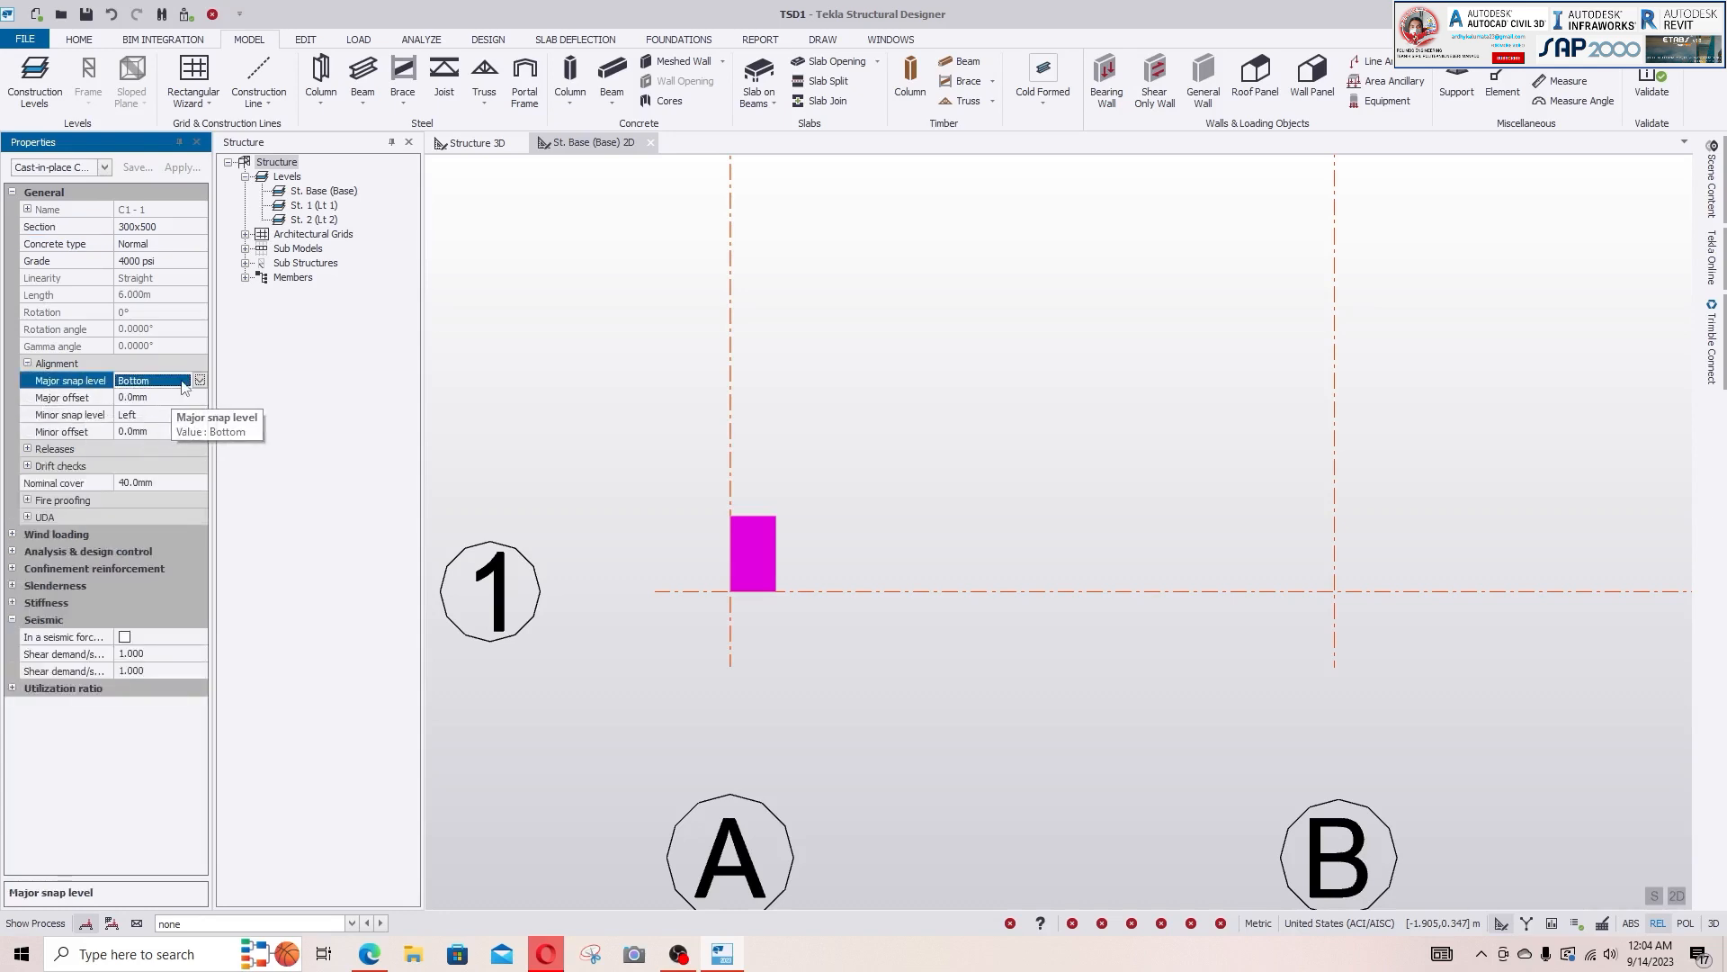
{"action": "left_click", "coordinate": [200, 381]}
{"action": "left_click", "coordinate": [149, 411]}
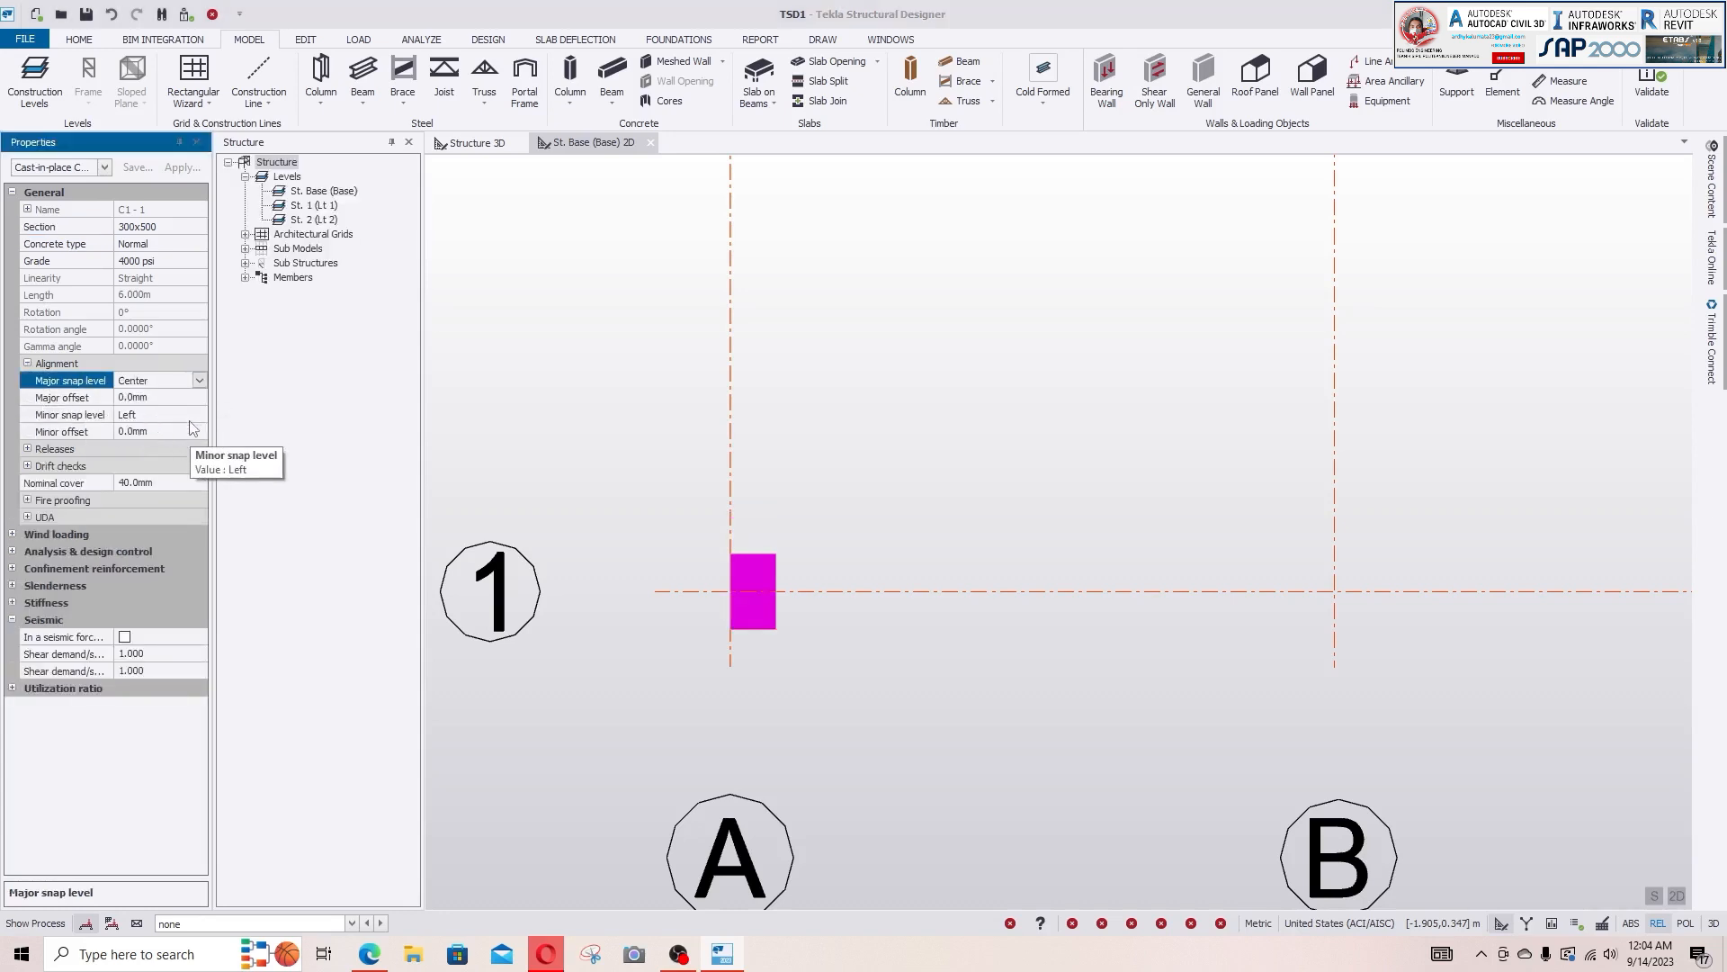
- Set the minor snap level in the A-1 column stack's alignment to Center and deselect the column
{"action": "left_click", "coordinate": [192, 417]}
{"action": "left_click", "coordinate": [199, 415]}
{"action": "left_click", "coordinate": [153, 449]}
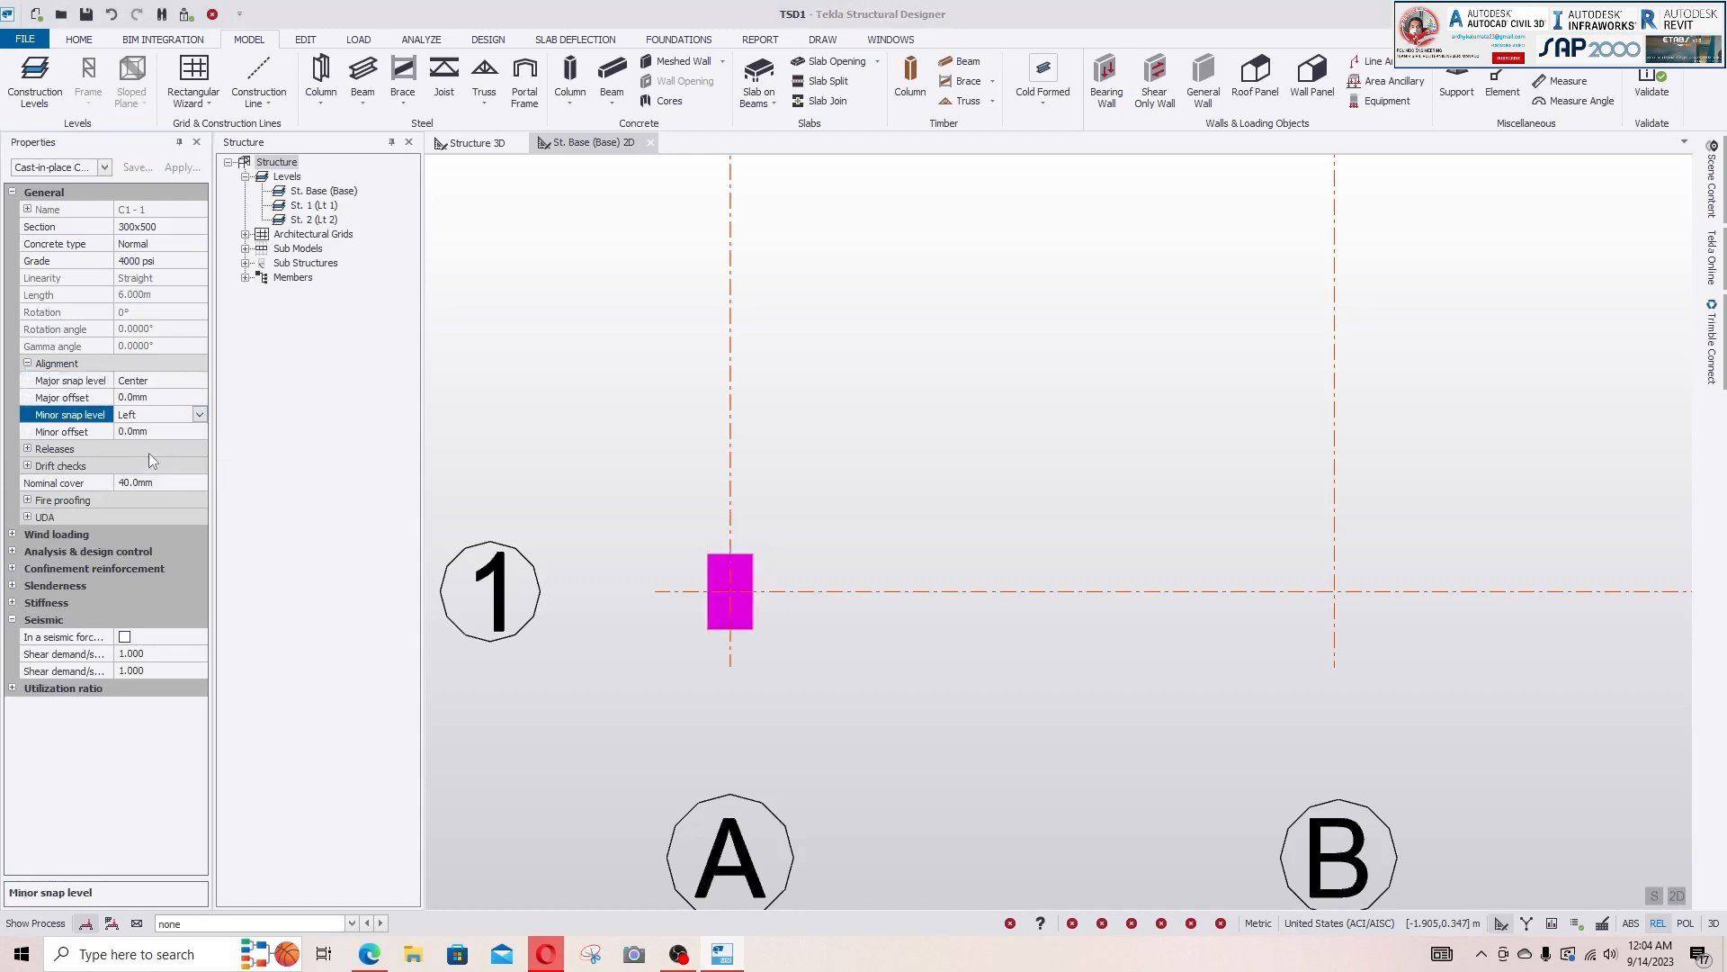
{"action": "scroll", "coordinate": [783, 521], "scroll_direction": "down", "scroll_amount": 5}
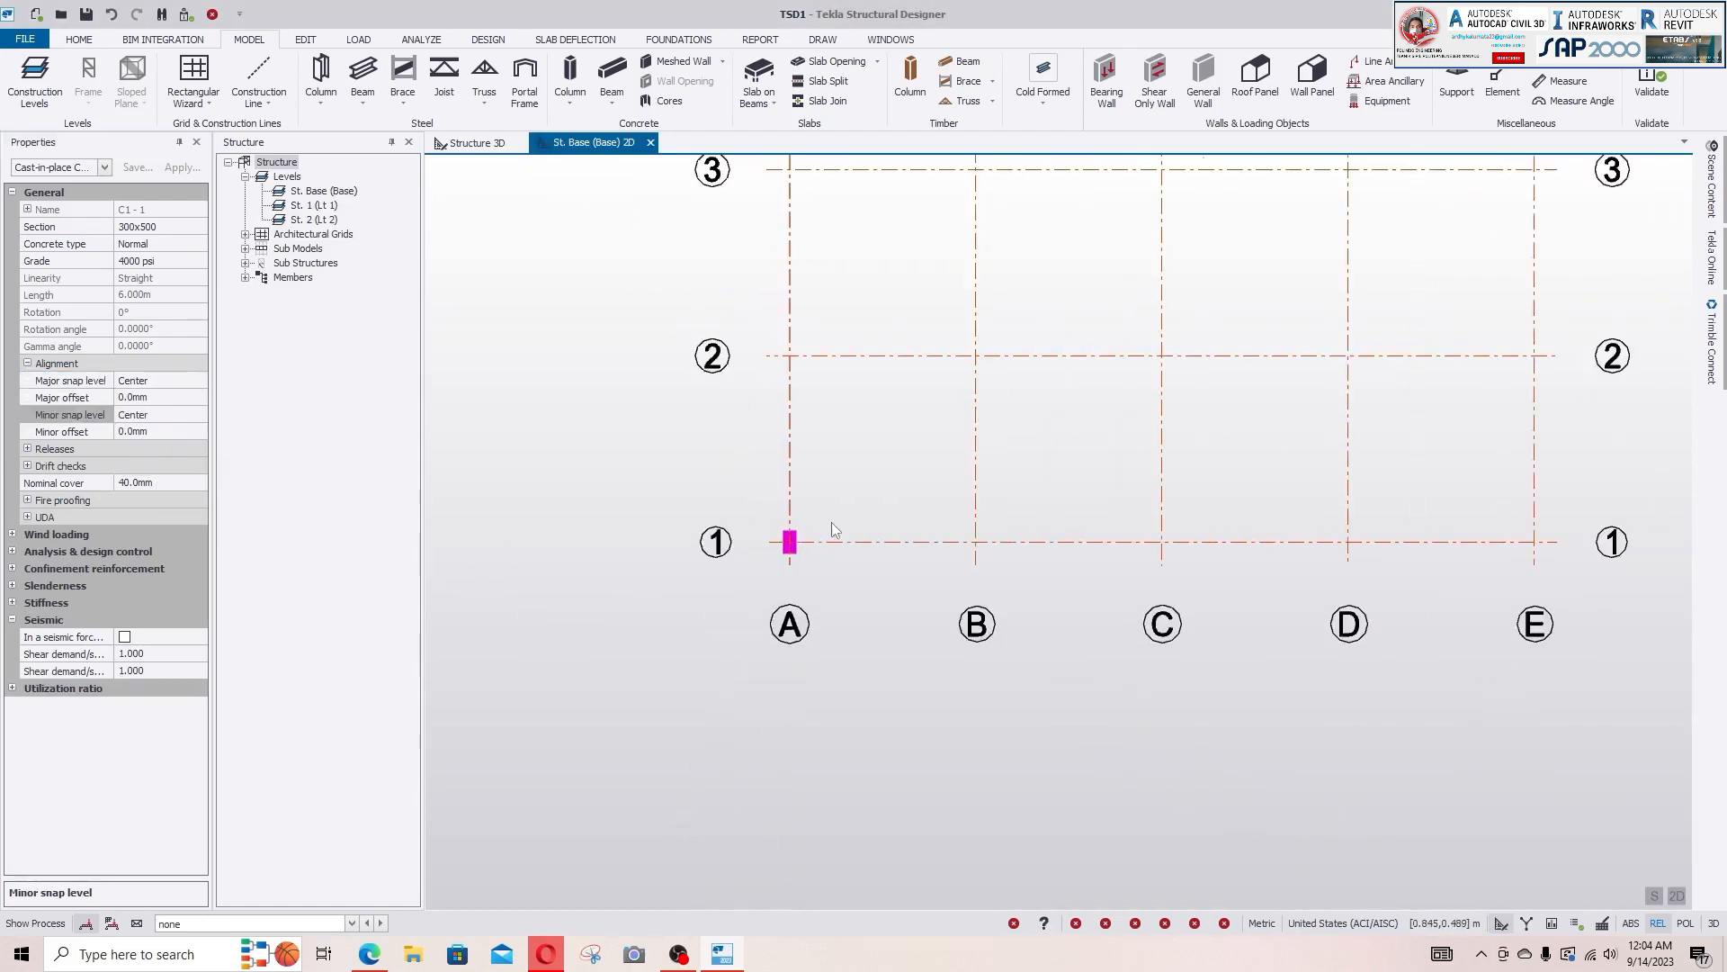
{"action": "left_click", "coordinate": [883, 619]}
{"action": "scroll", "coordinate": [883, 619], "scroll_direction": "down", "scroll_amount": 3}
{"action": "scroll", "coordinate": [786, 630], "scroll_direction": "up", "scroll_amount": 1}
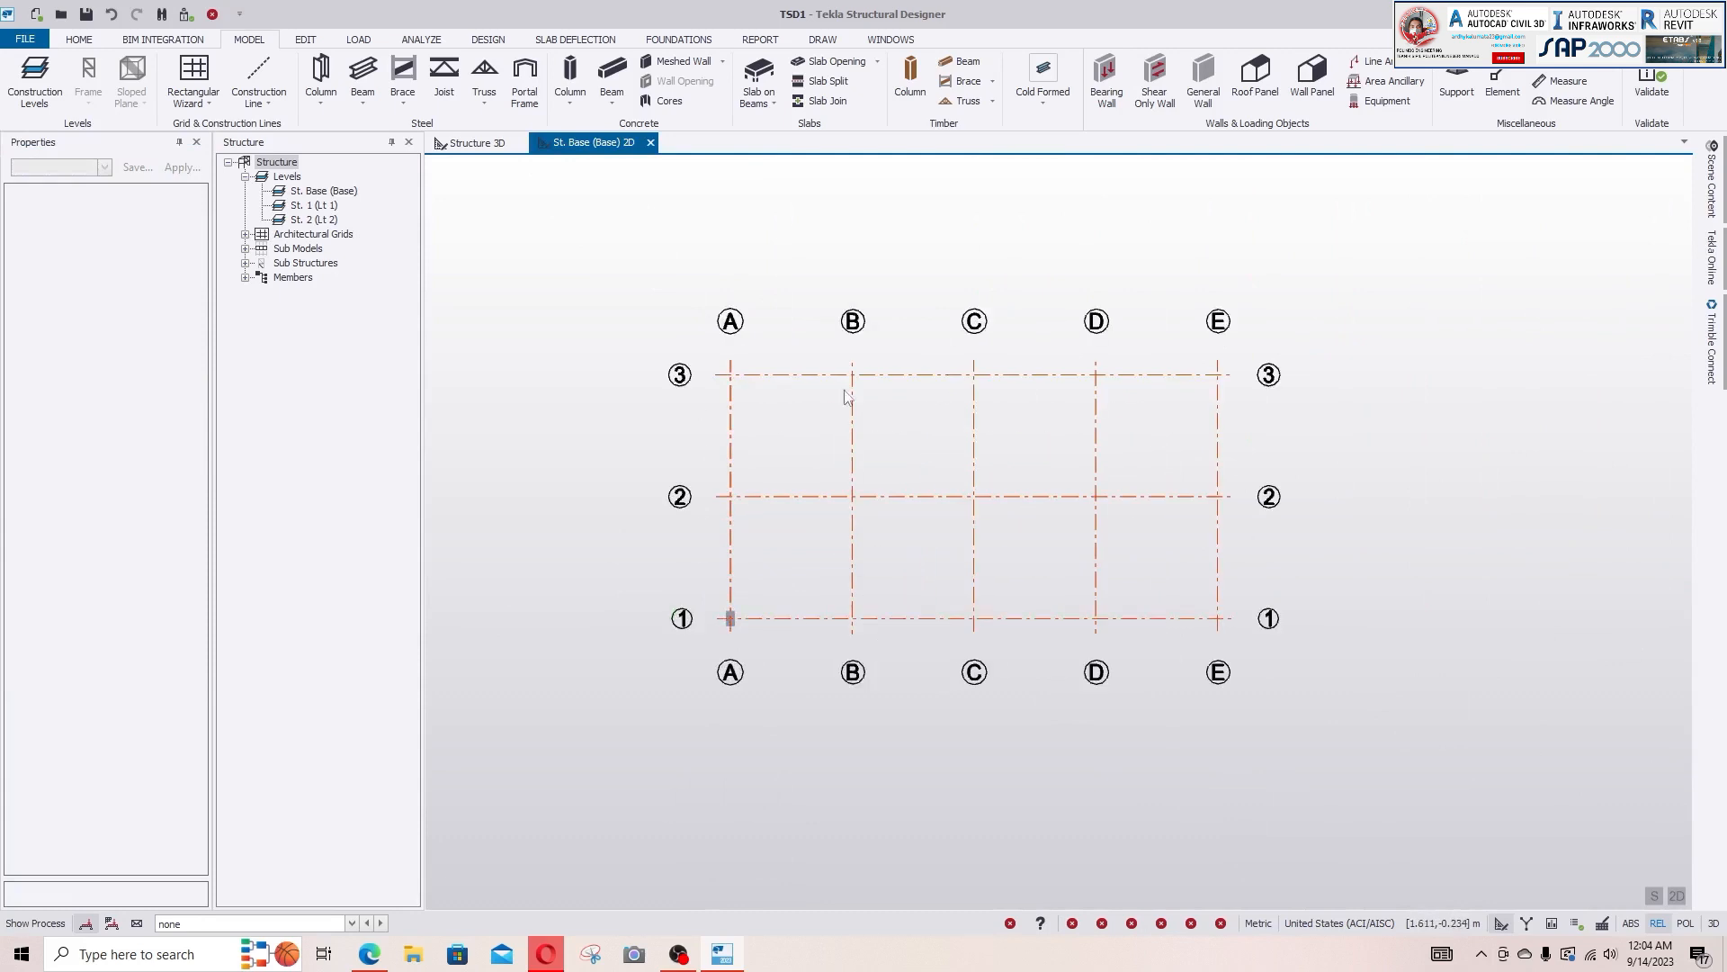
- Place cast-in-place concrete columns from the K1 Arah X property set along grid line 1 at B, C, D and E
{"action": "left_click", "coordinate": [571, 97]}
{"action": "left_click", "coordinate": [594, 126]}
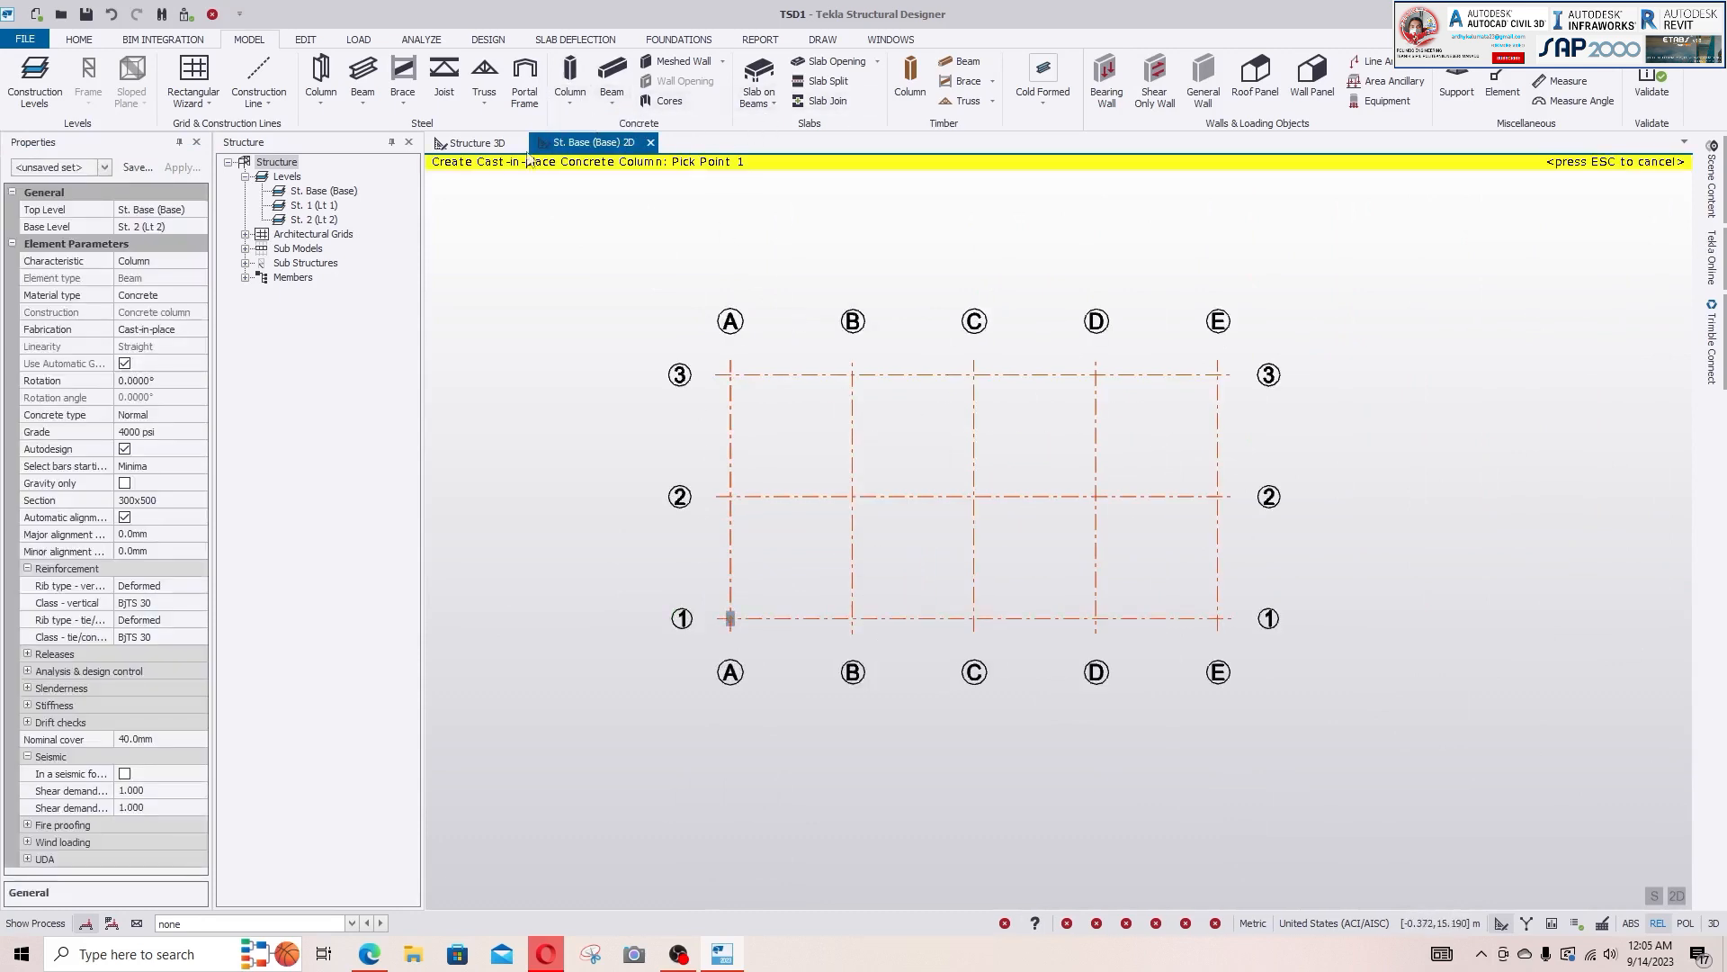
{"action": "left_click", "coordinate": [104, 167]}
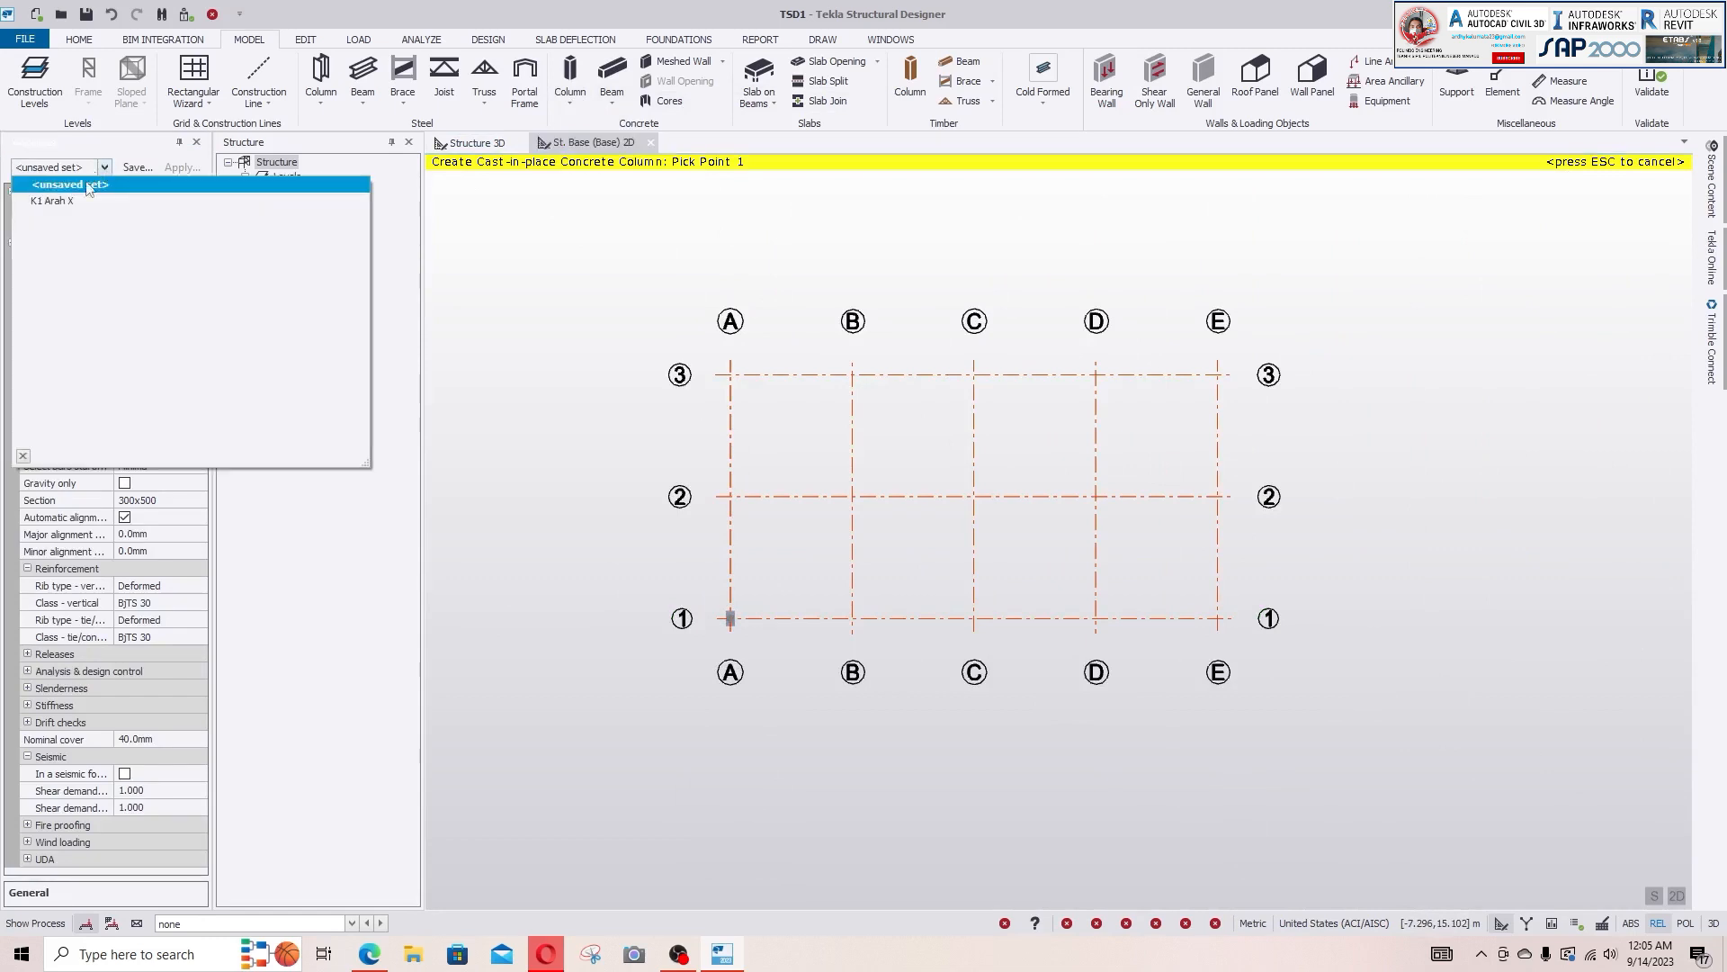
{"action": "left_click", "coordinate": [59, 208]}
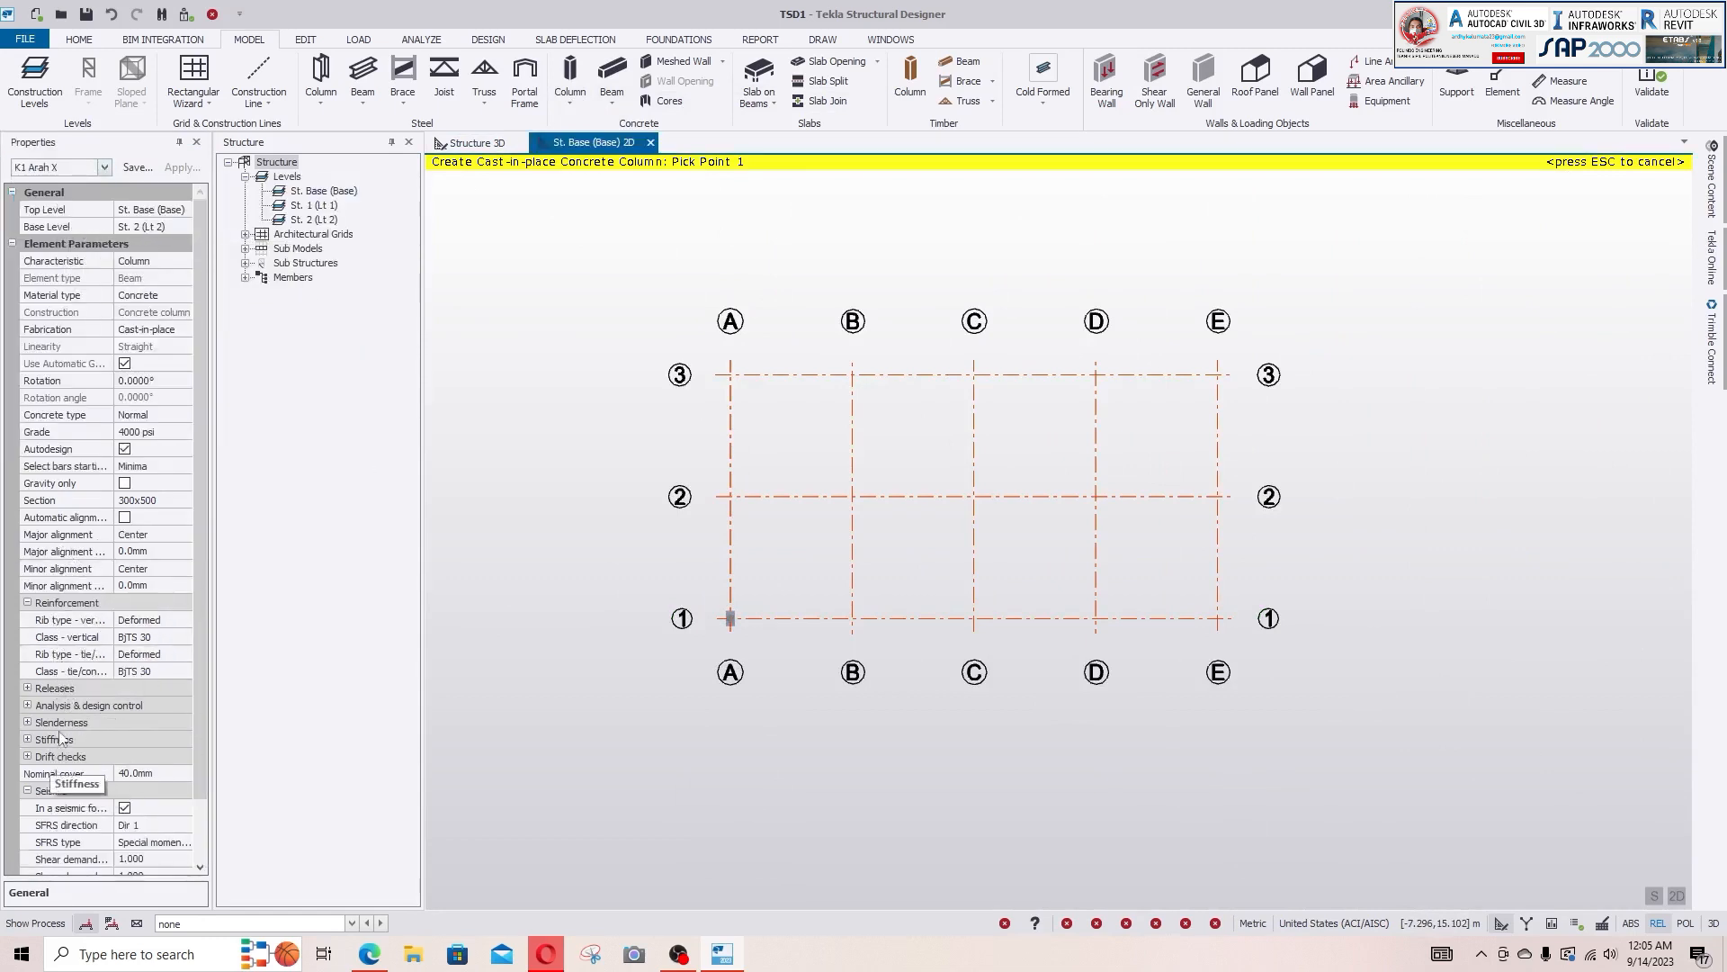
{"action": "left_click", "coordinate": [851, 621]}
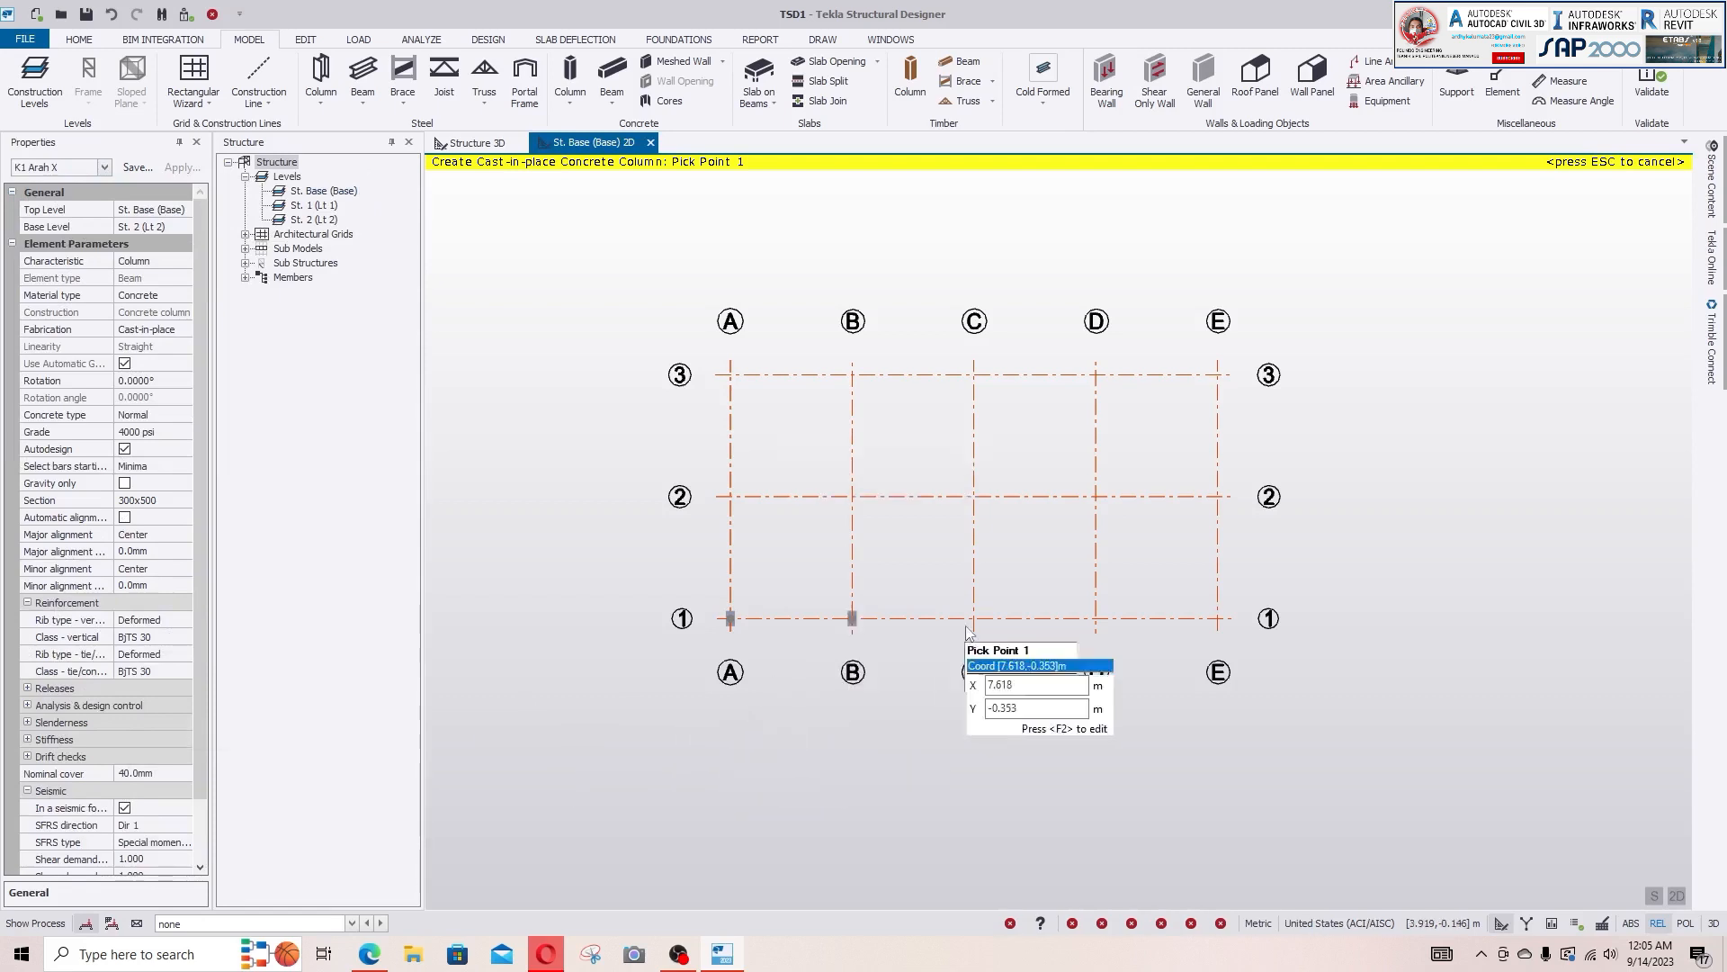
{"action": "left_click", "coordinate": [975, 619]}
{"action": "left_click", "coordinate": [1096, 619]}
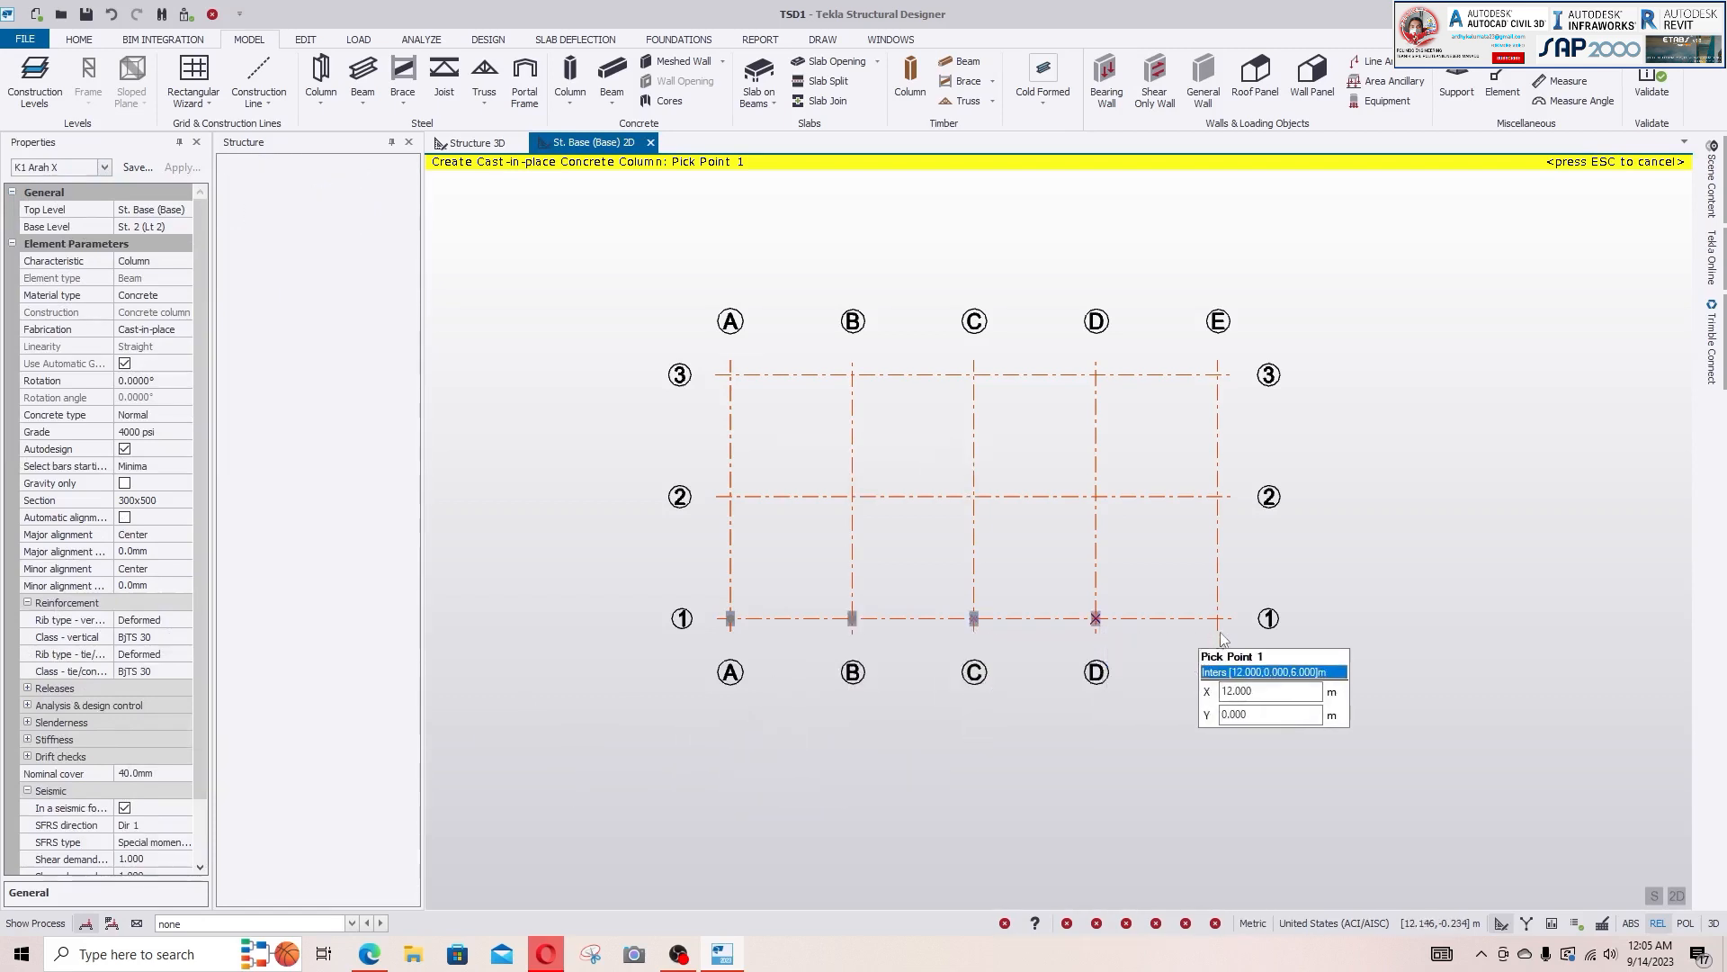
- Place K1 Arah X columns at E-2, E-3, D-3, C-3, B-3, A-3 and A-2, and end the command
{"action": "left_click", "coordinate": [1218, 496]}
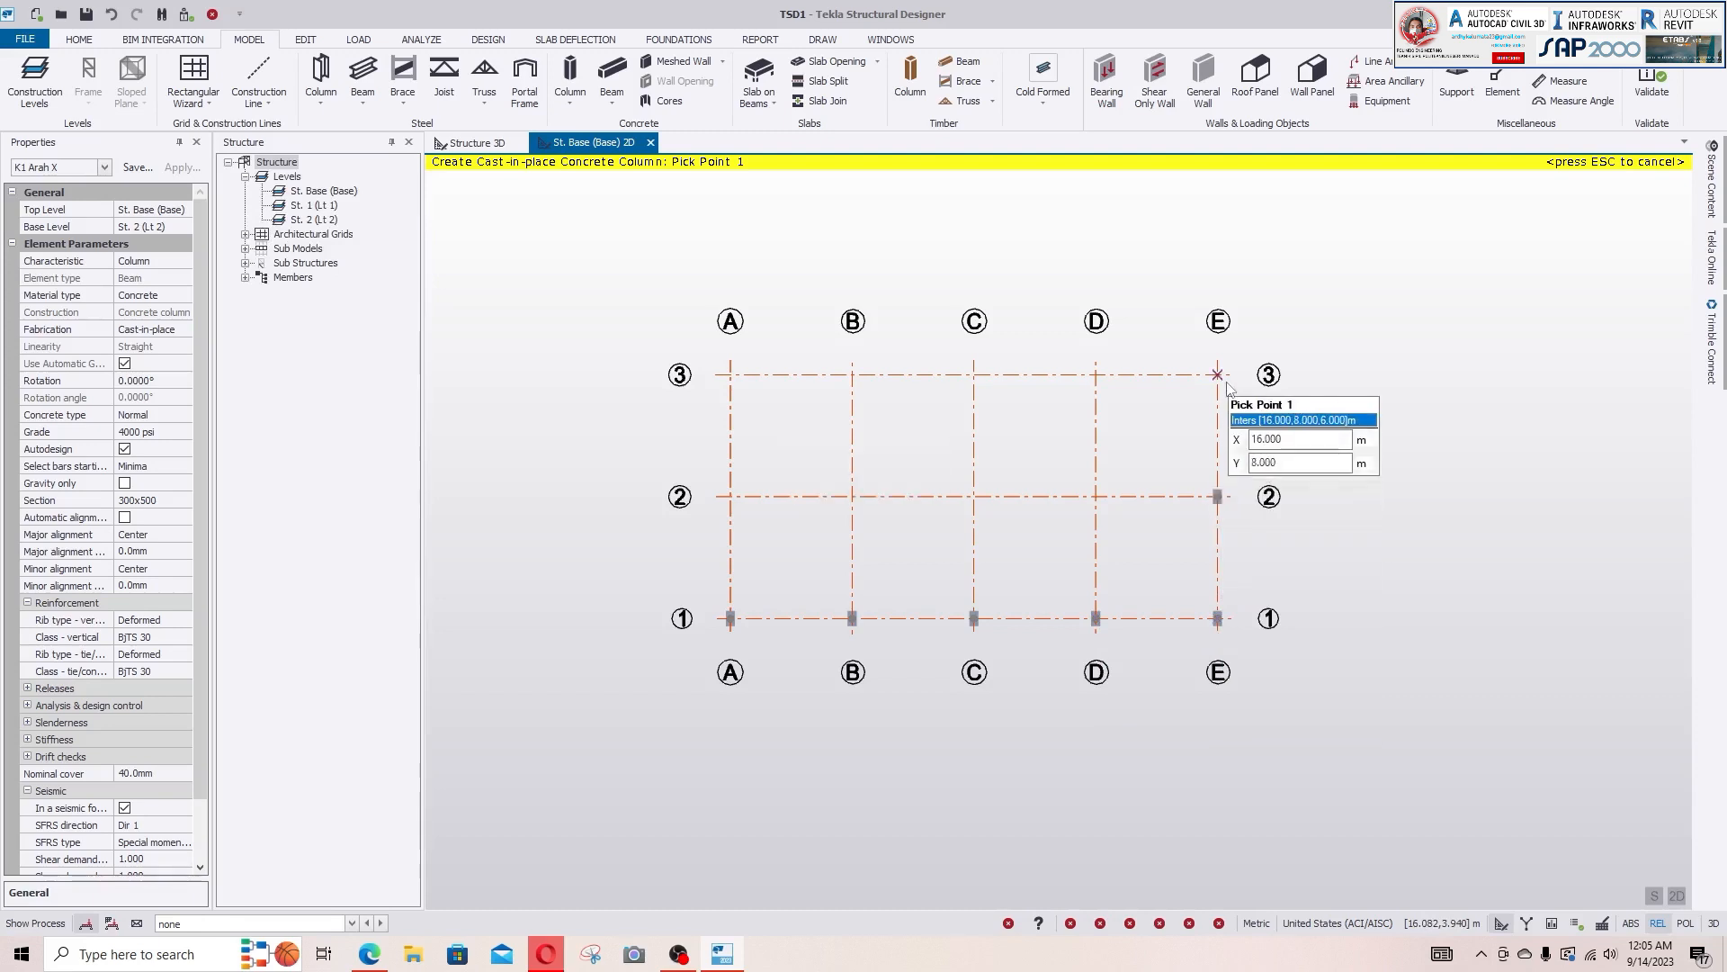
{"action": "left_click", "coordinate": [1218, 374]}
{"action": "left_click", "coordinate": [1095, 374]}
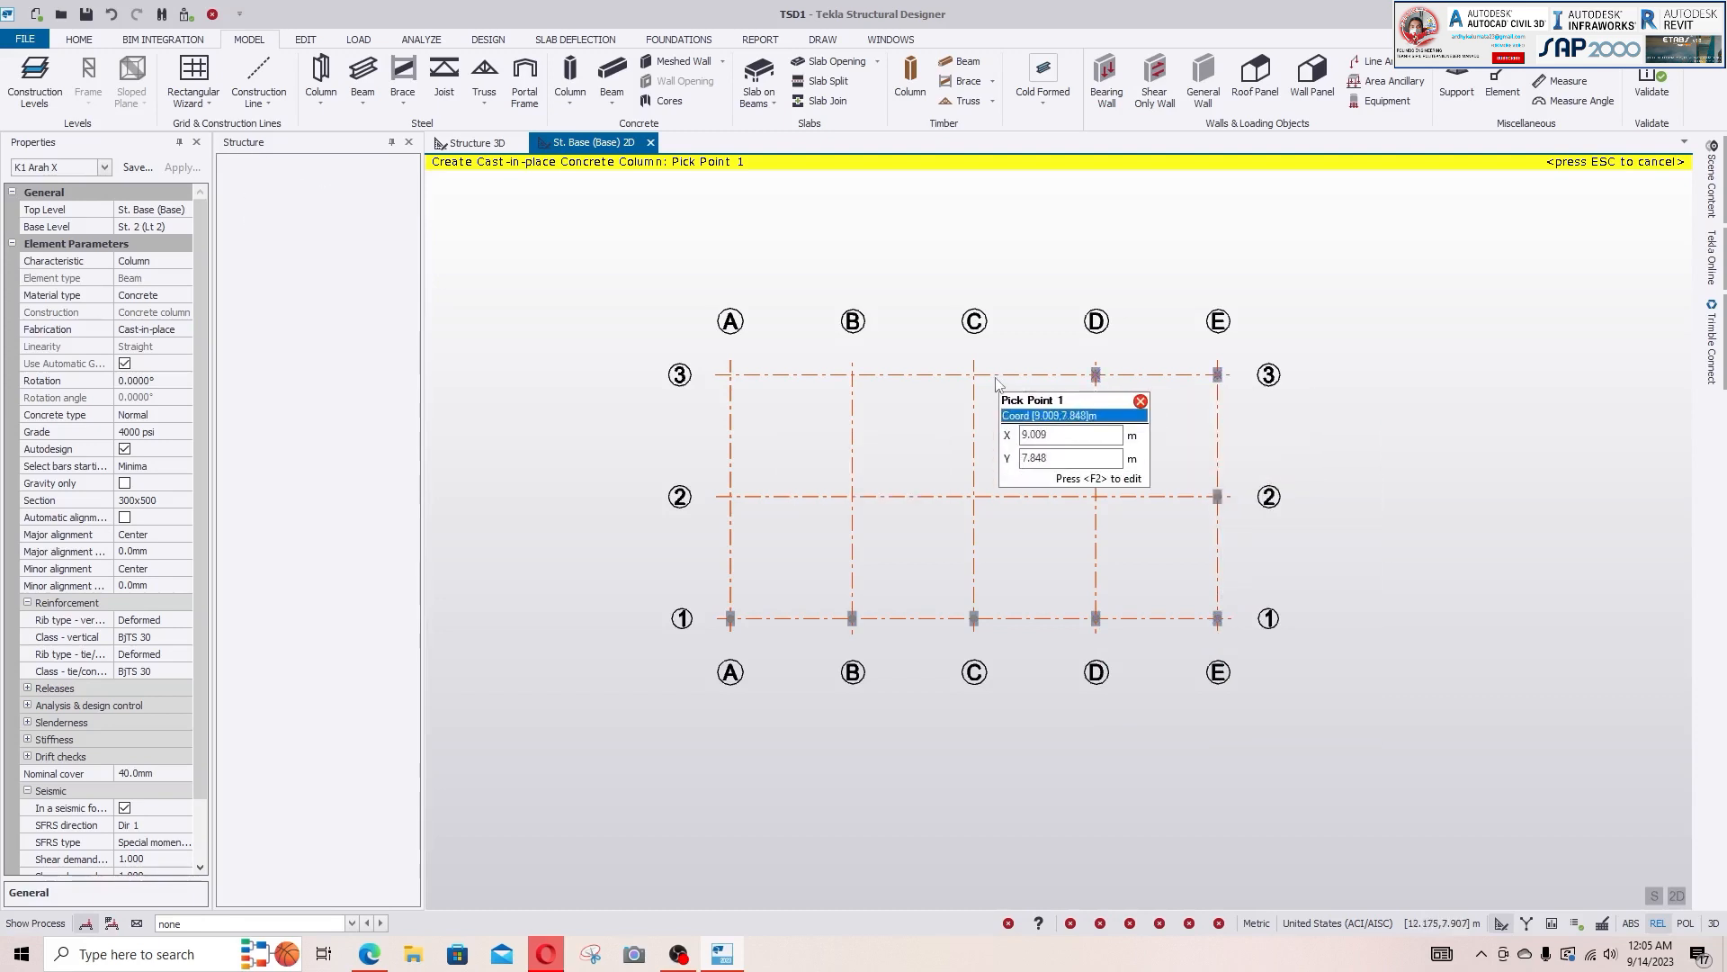
{"action": "left_click", "coordinate": [973, 374]}
{"action": "left_click", "coordinate": [852, 374]}
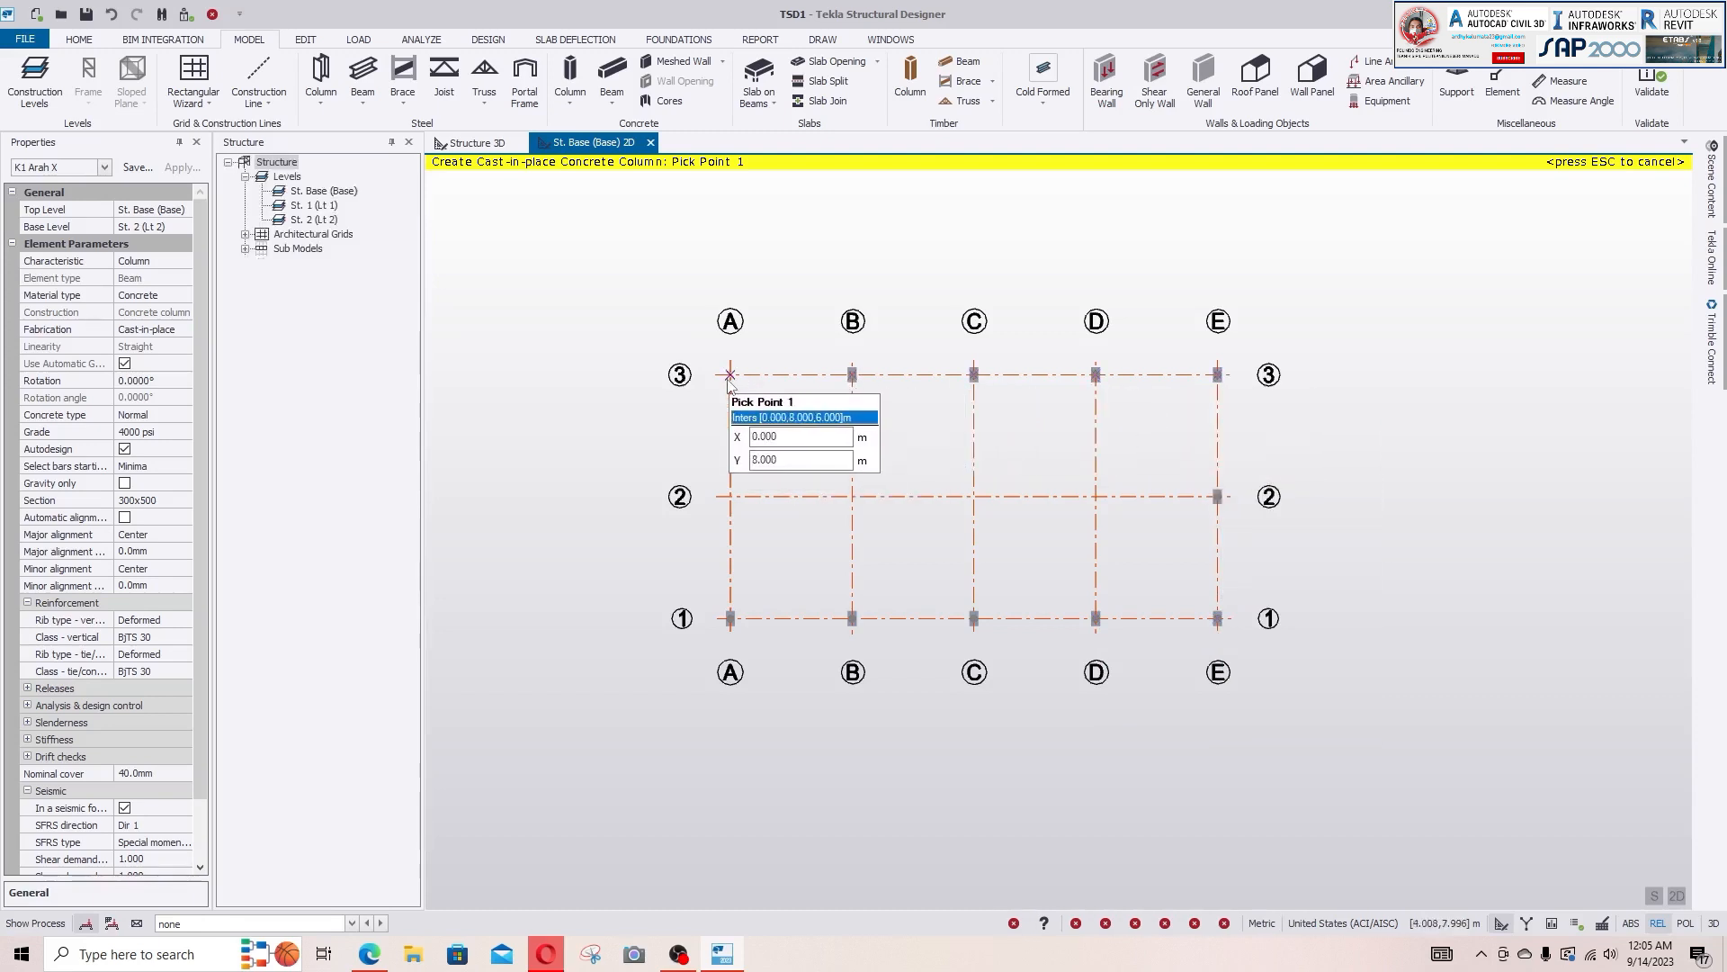
{"action": "left_click", "coordinate": [731, 374]}
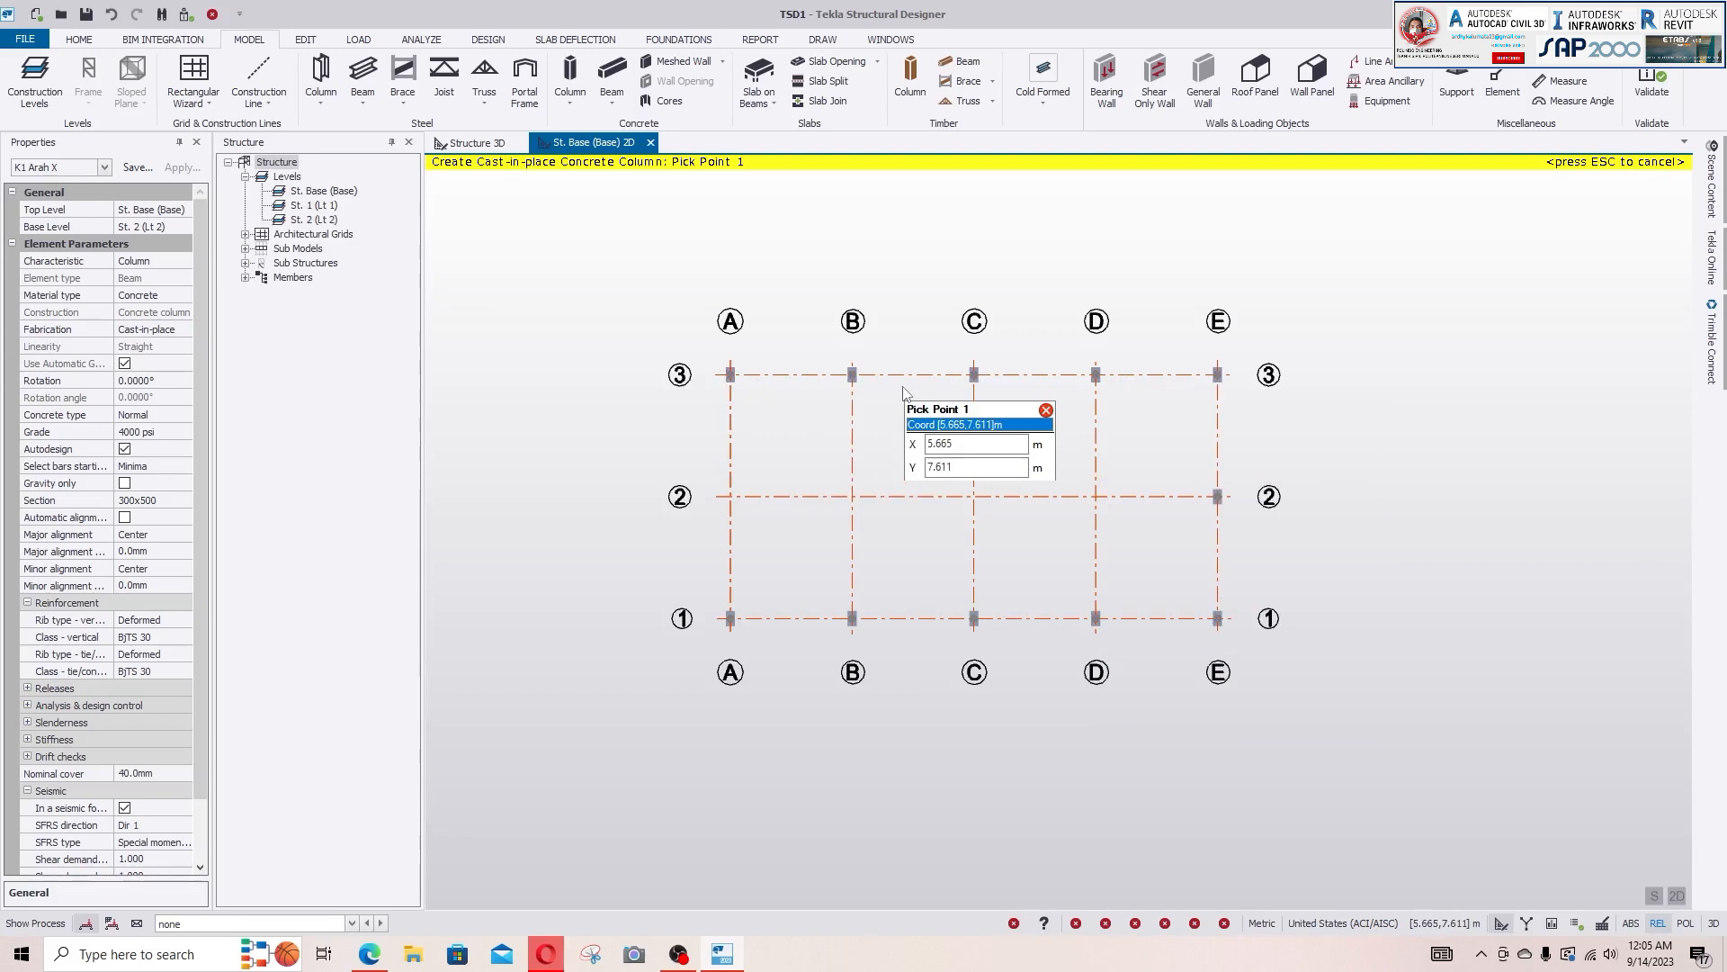
{"action": "left_click", "coordinate": [732, 497]}
{"action": "key", "text": "Escape"}
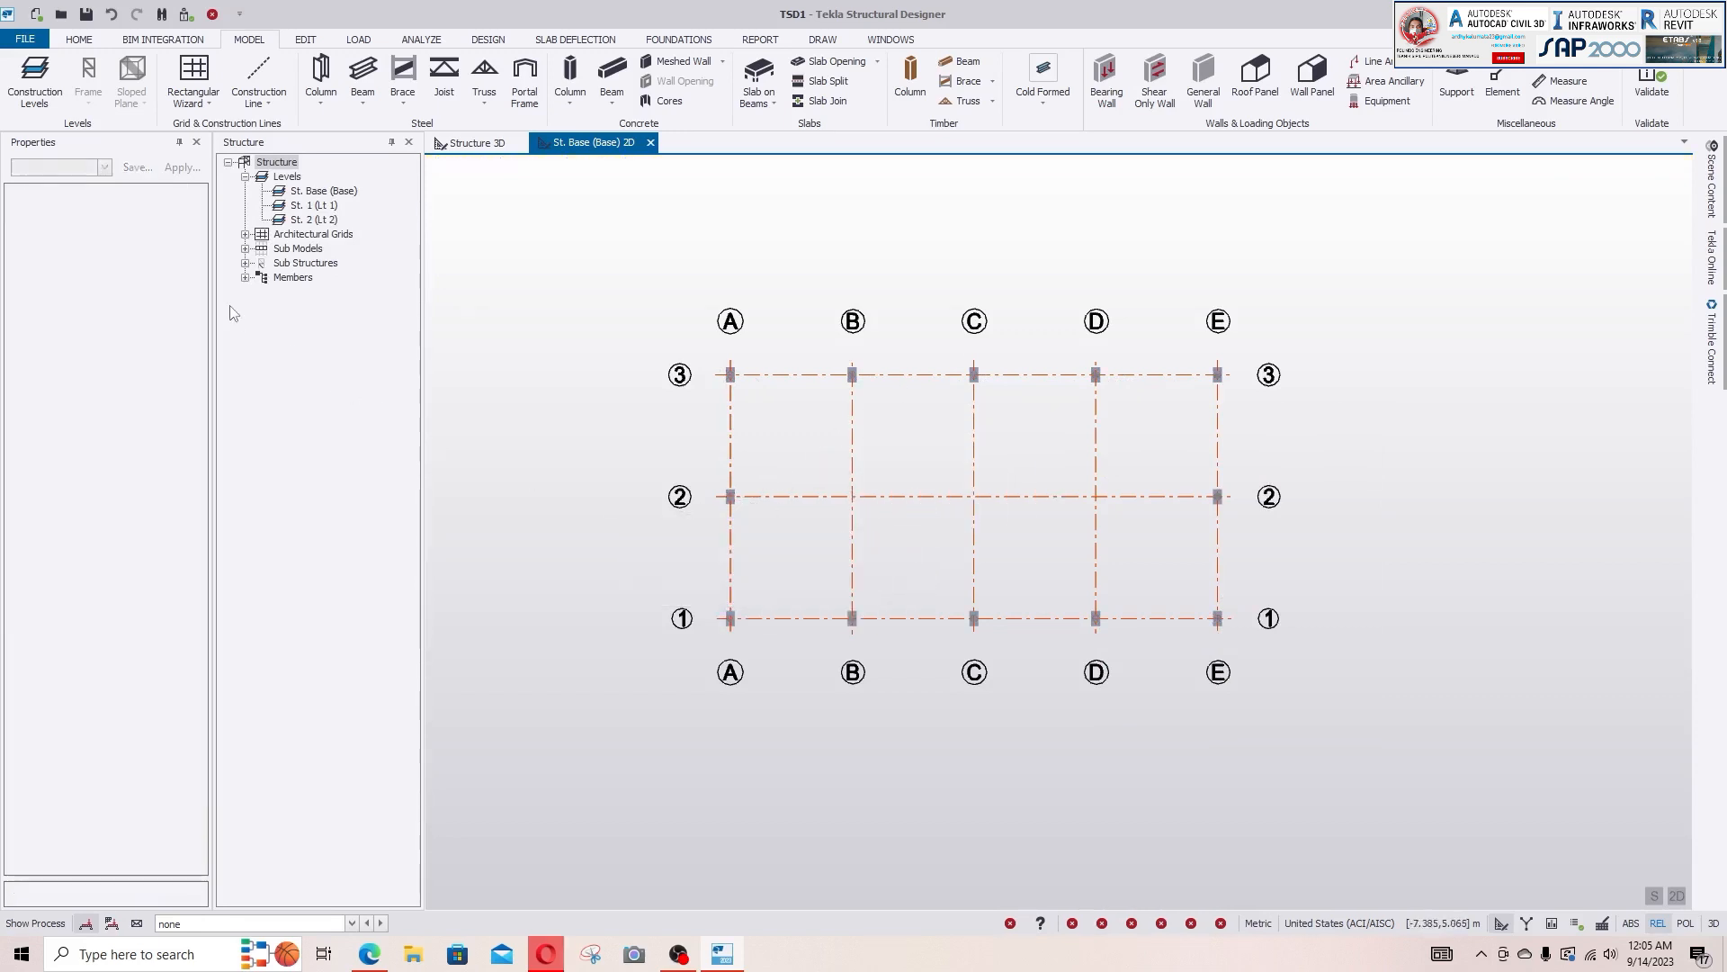
- Restart the cast-in-place concrete column command and add a property set named K1 Arah Y with section 400x400
{"action": "left_click", "coordinate": [570, 99]}
{"action": "left_click", "coordinate": [595, 124]}
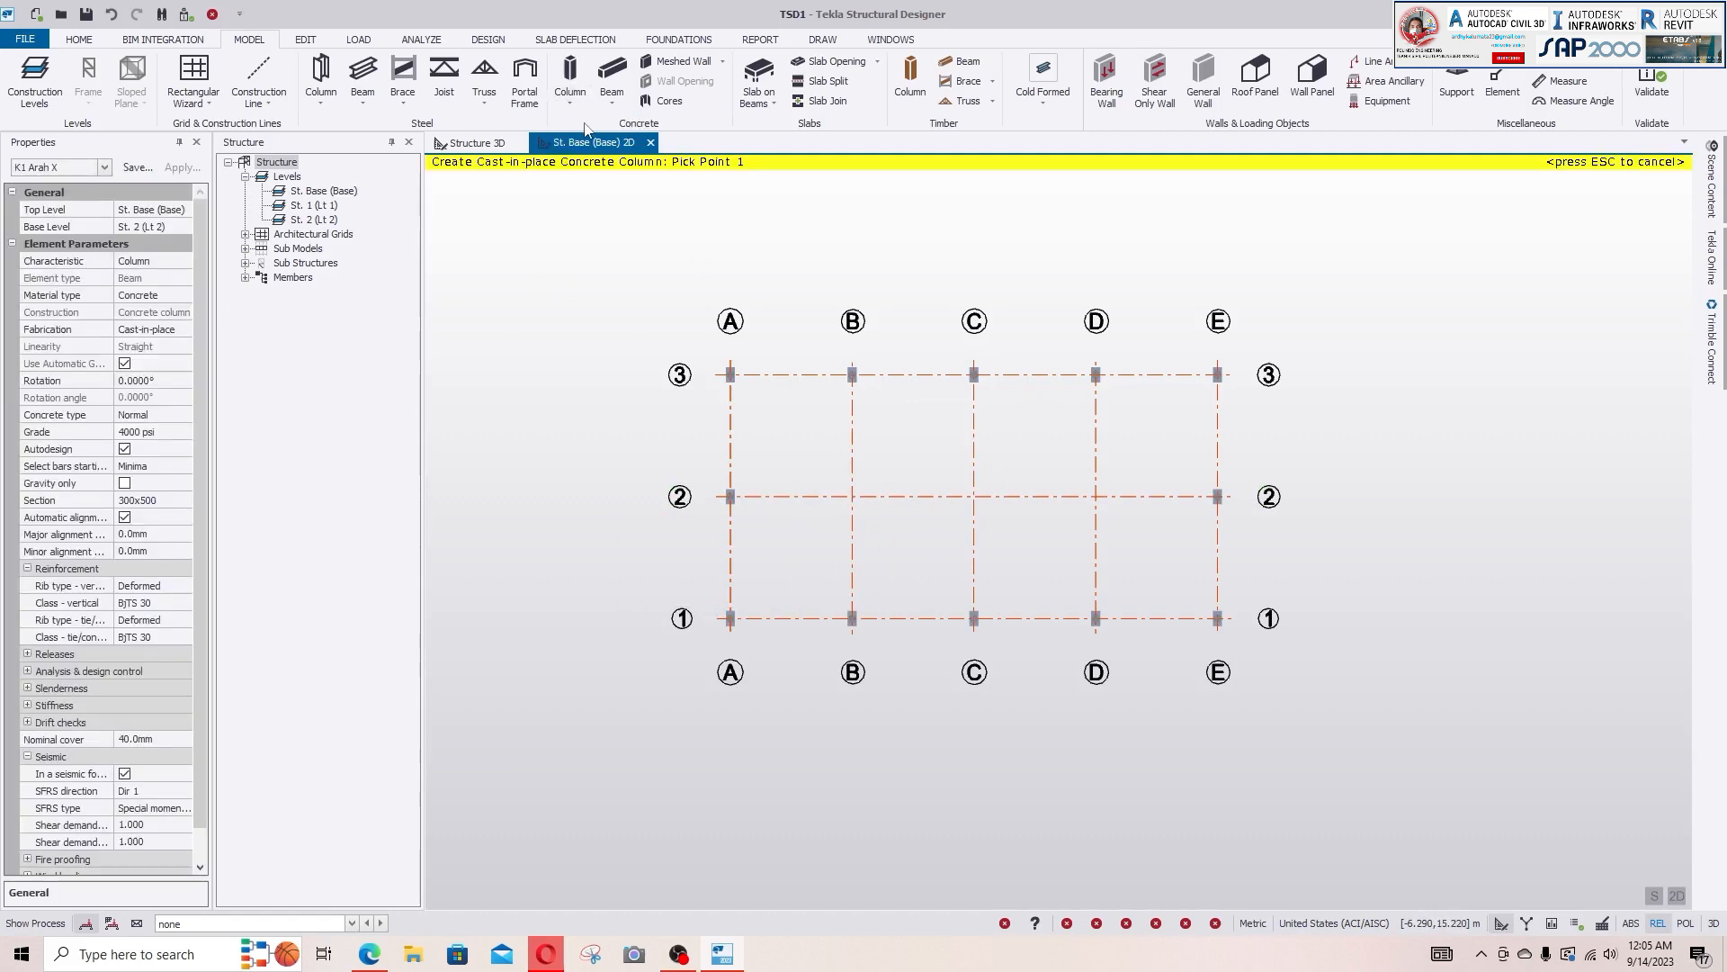
{"action": "left_click", "coordinate": [137, 168]}
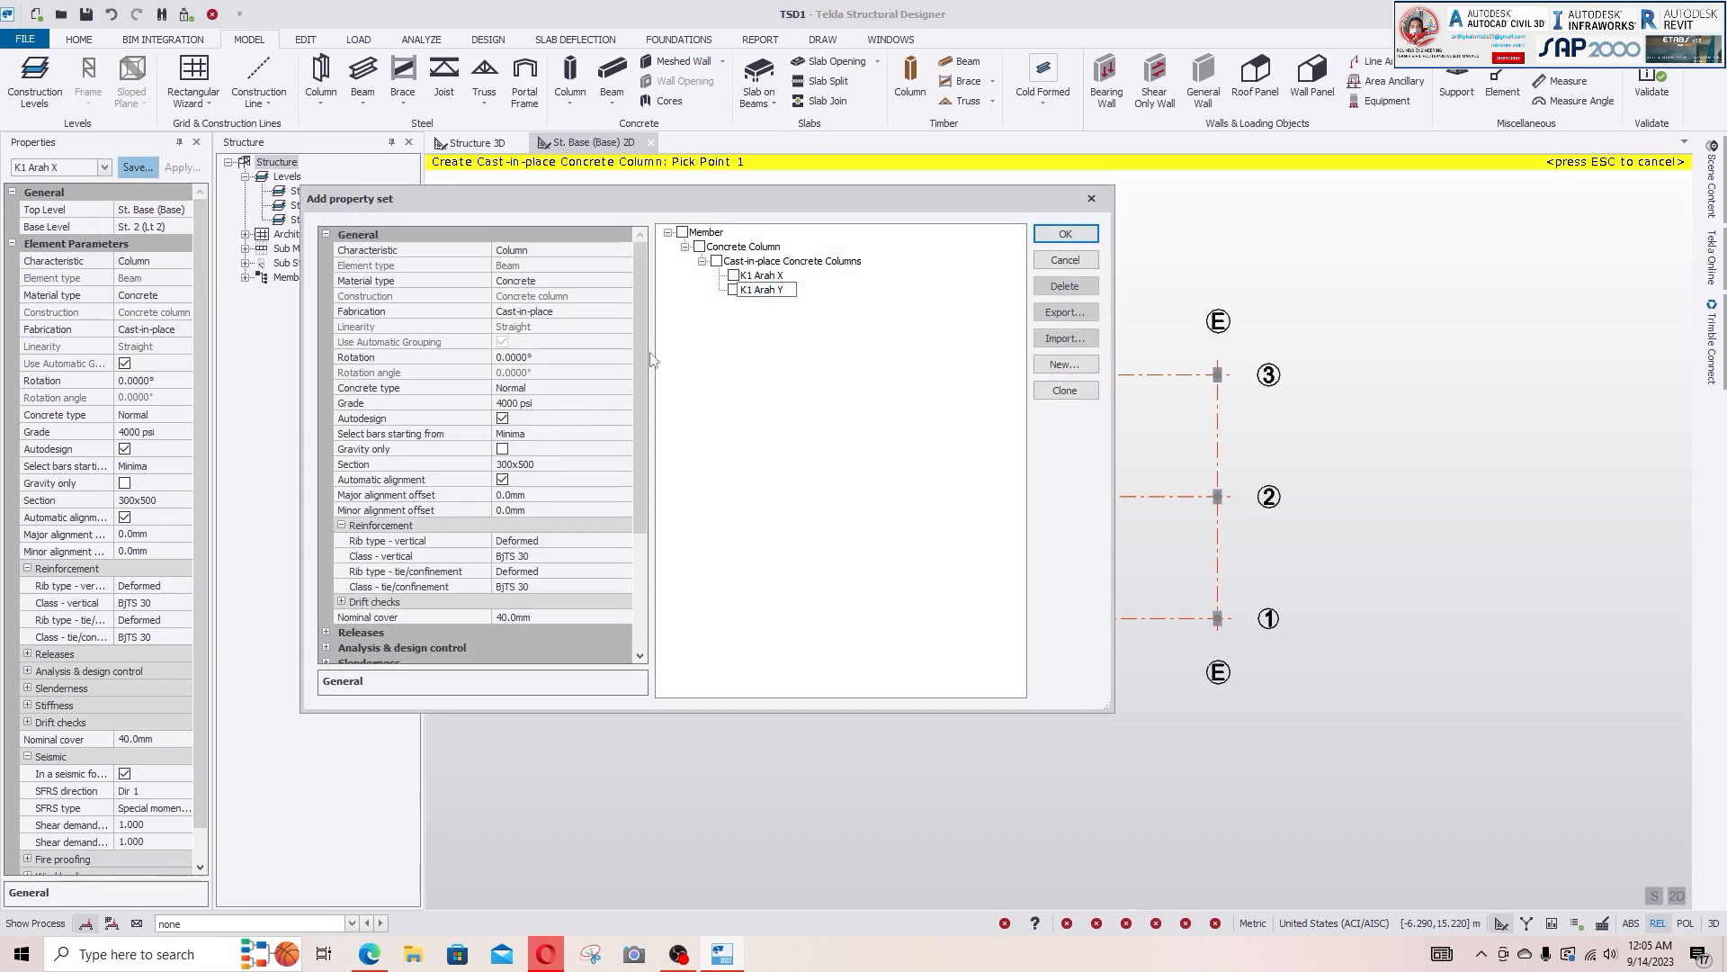
{"action": "left_click", "coordinate": [619, 464]}
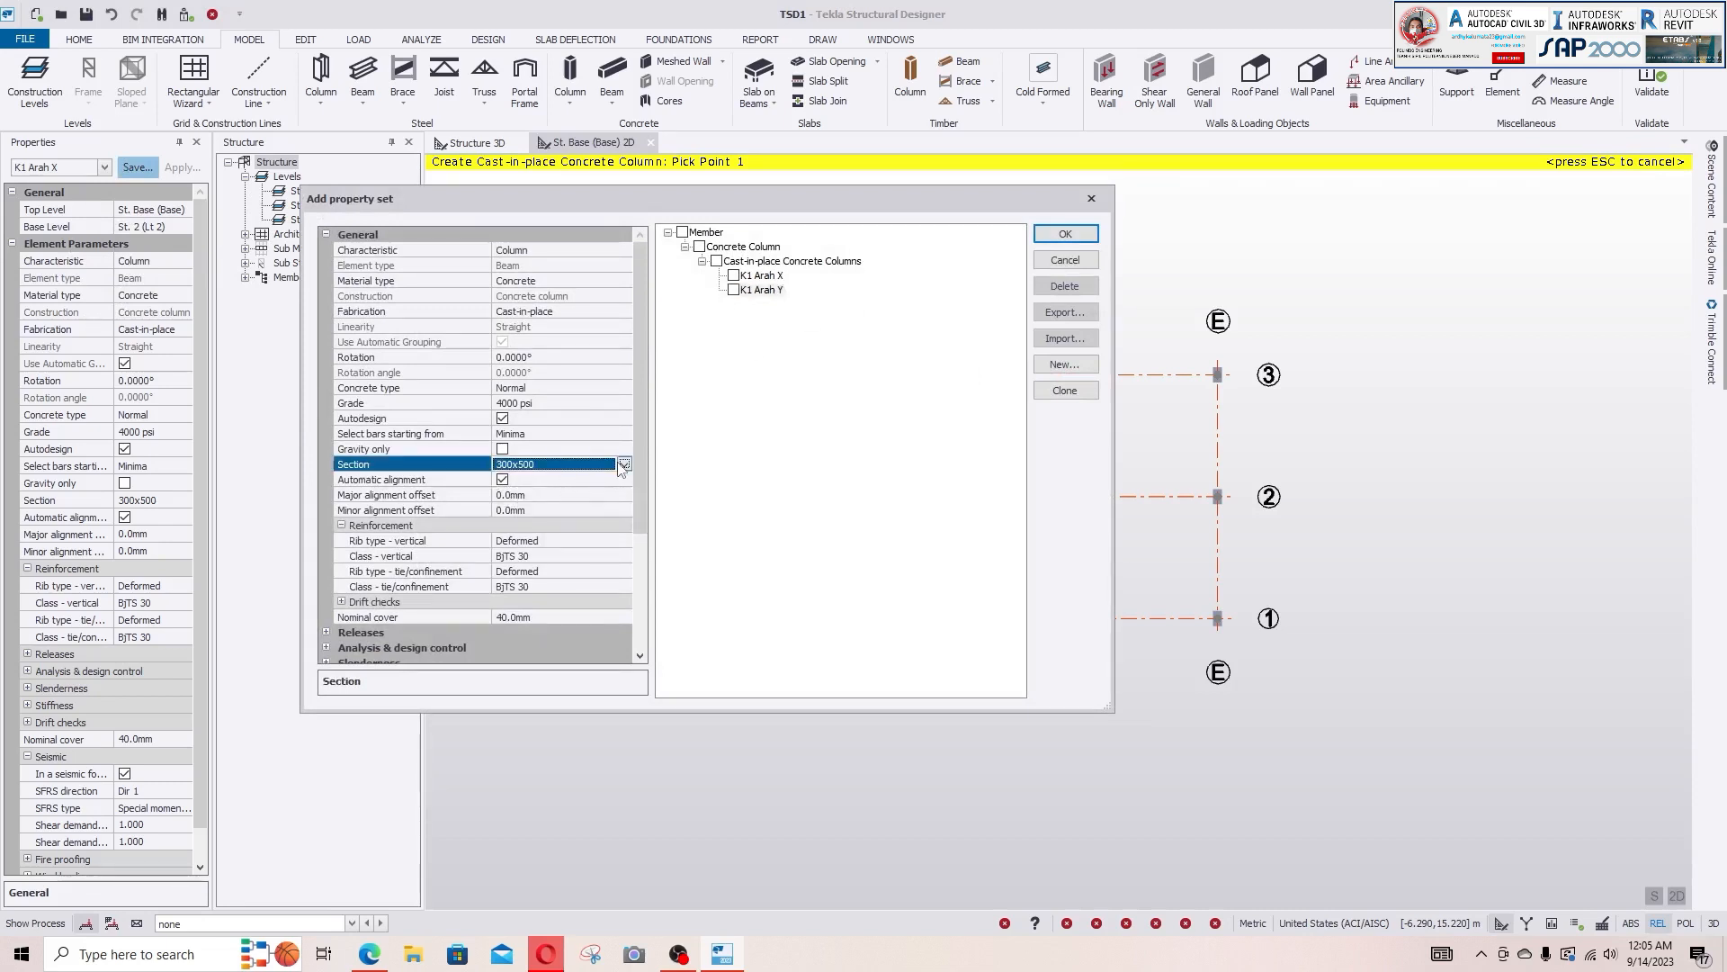
{"action": "left_click", "coordinate": [624, 464]}
{"action": "left_click", "coordinate": [514, 496]}
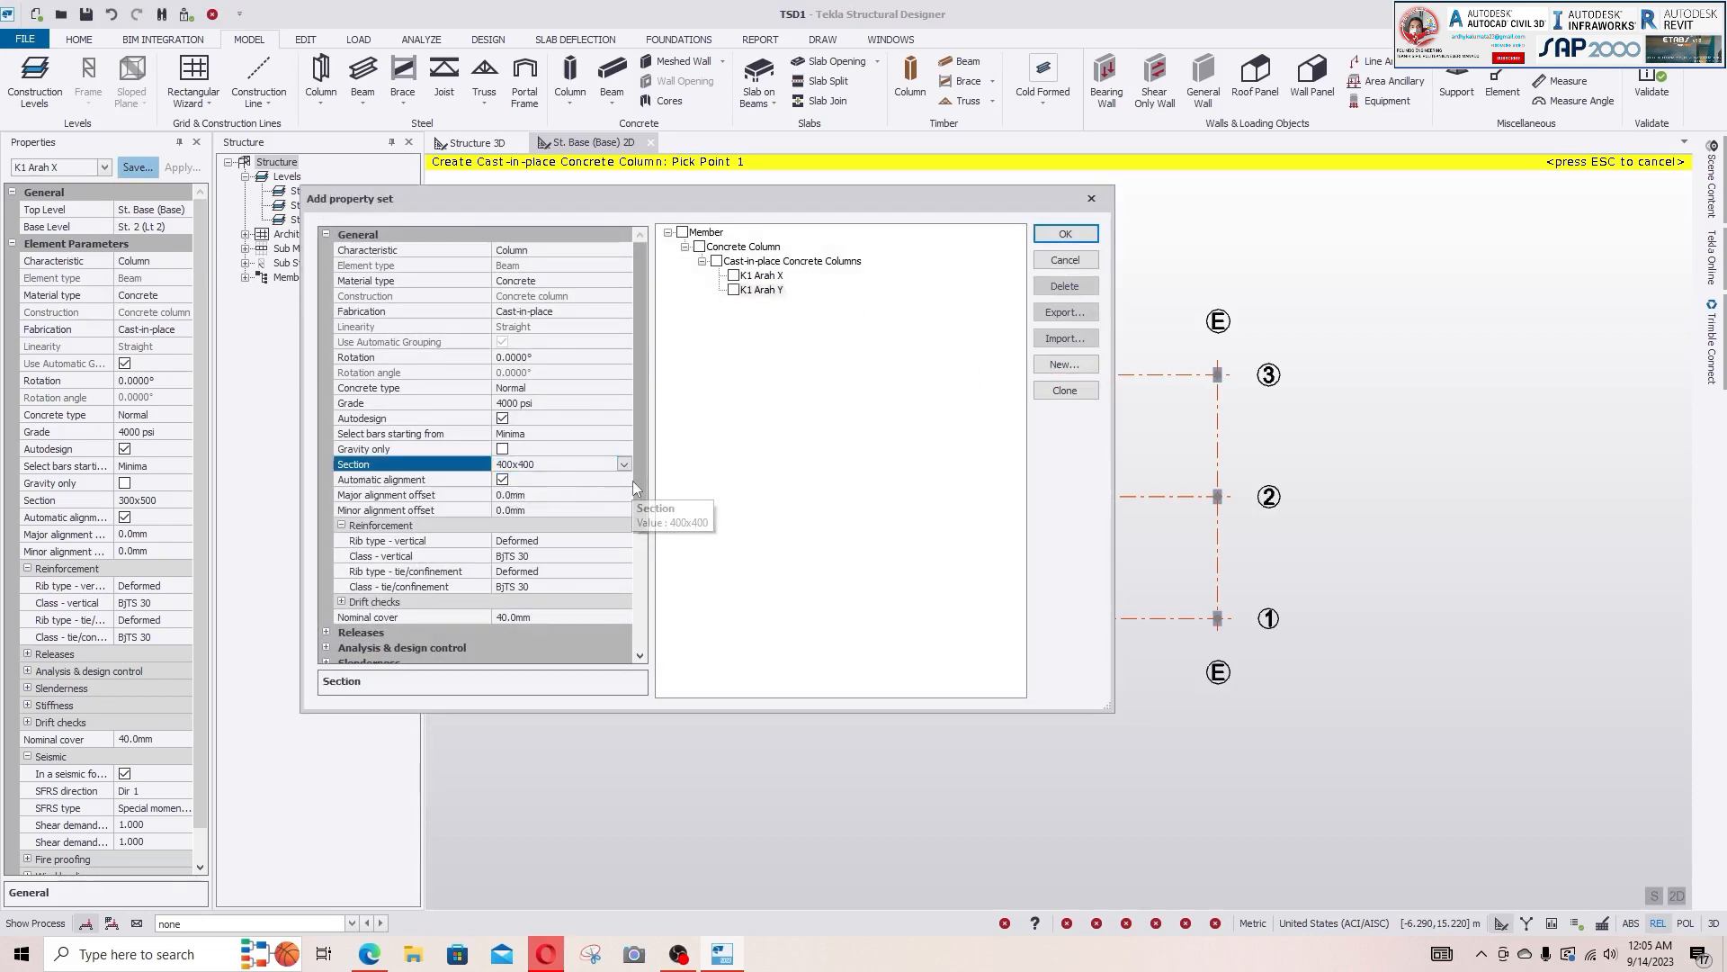
- Set K1 Arah Y's SFRS direction to Dir 2 and SFRS type to Special moment frame, and accept the set
{"action": "left_click_drag", "start_coordinate": [634, 480], "coordinate": [637, 605]}
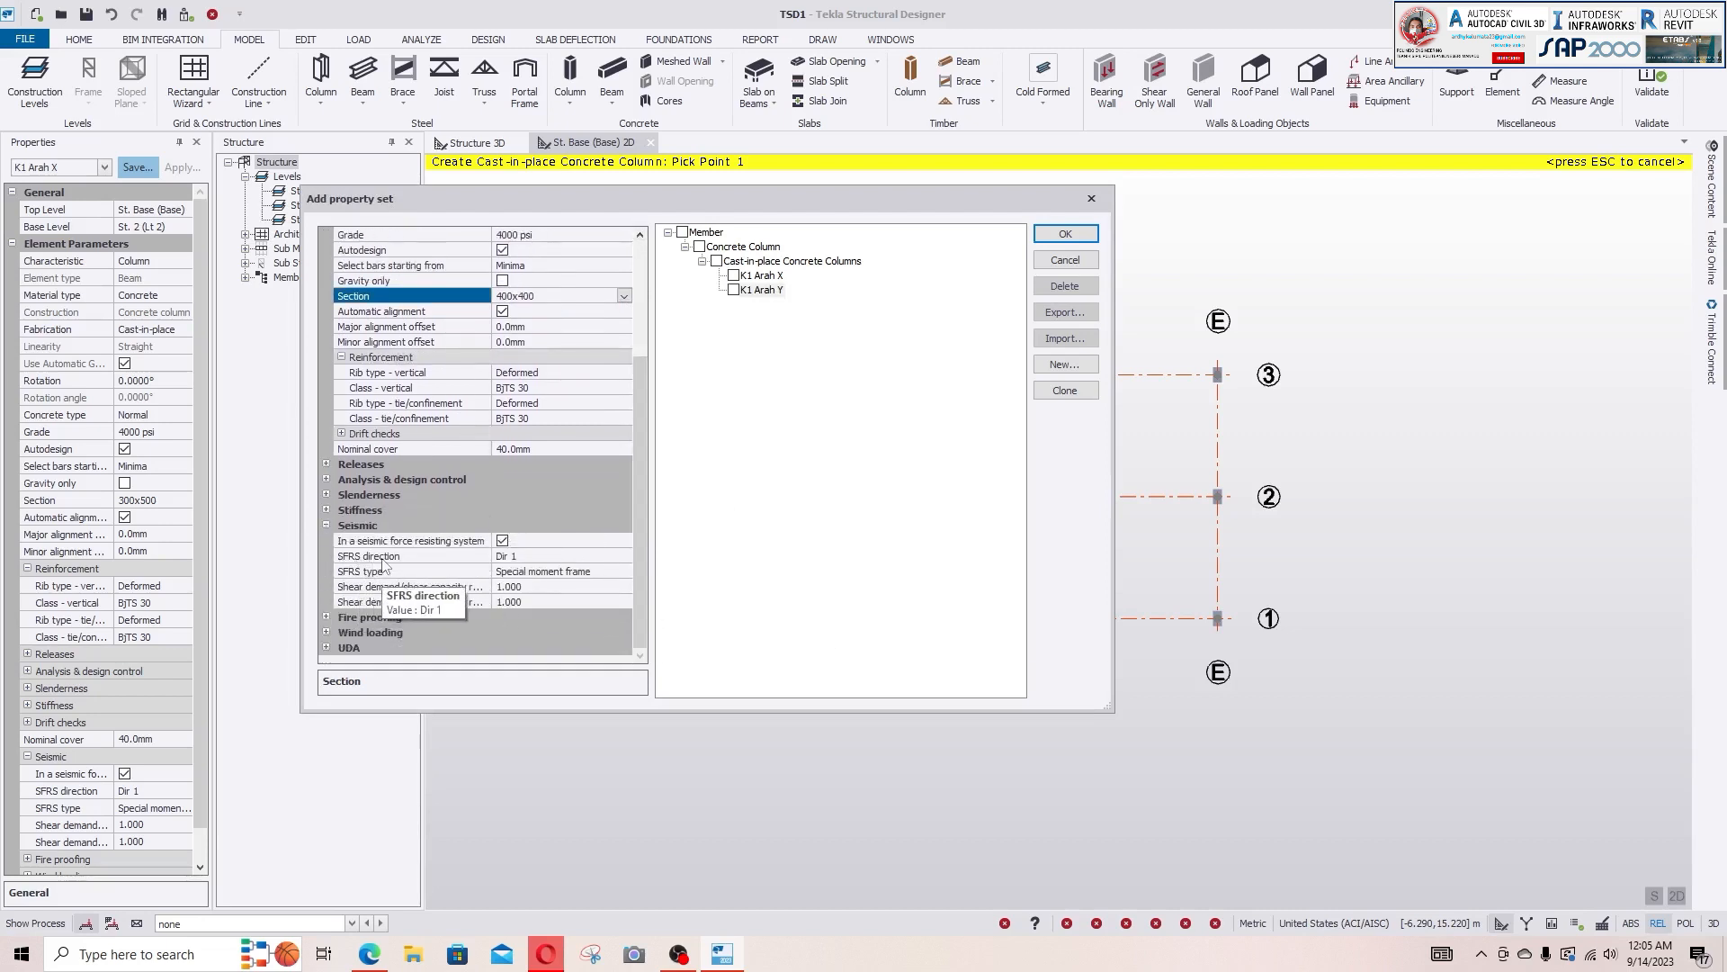
{"action": "left_click", "coordinate": [612, 556]}
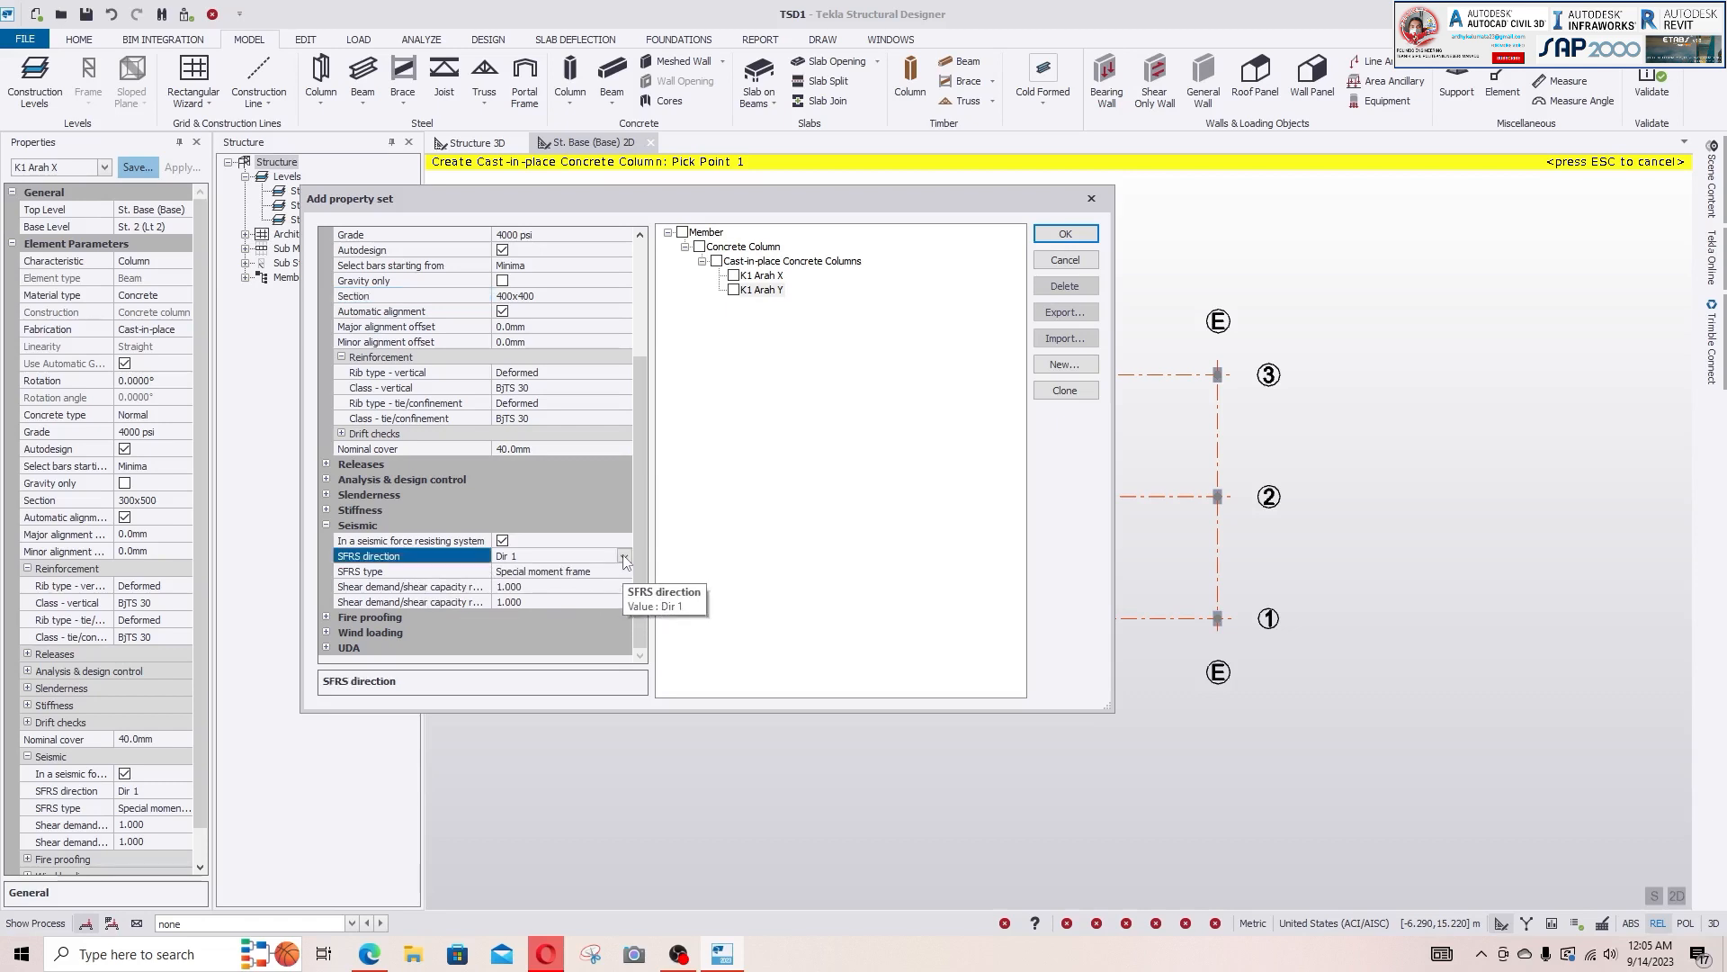
{"action": "left_click", "coordinate": [624, 557]}
{"action": "left_click", "coordinate": [517, 588]}
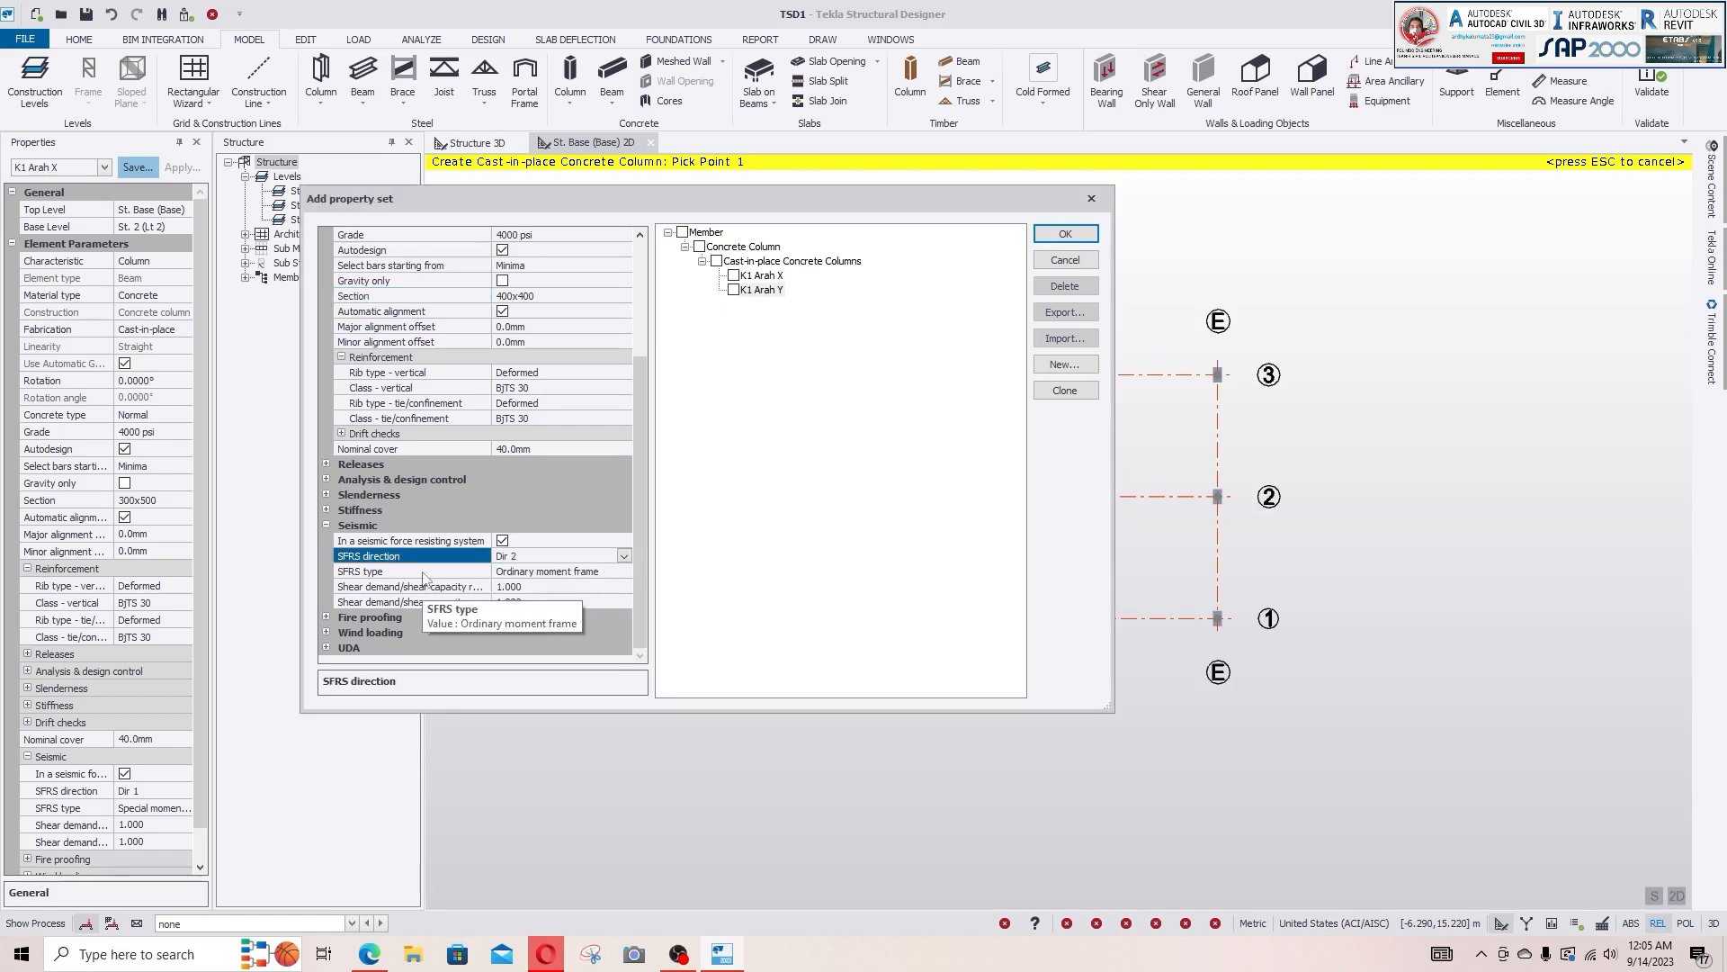
{"action": "left_click", "coordinate": [624, 576]}
{"action": "left_click", "coordinate": [624, 572]}
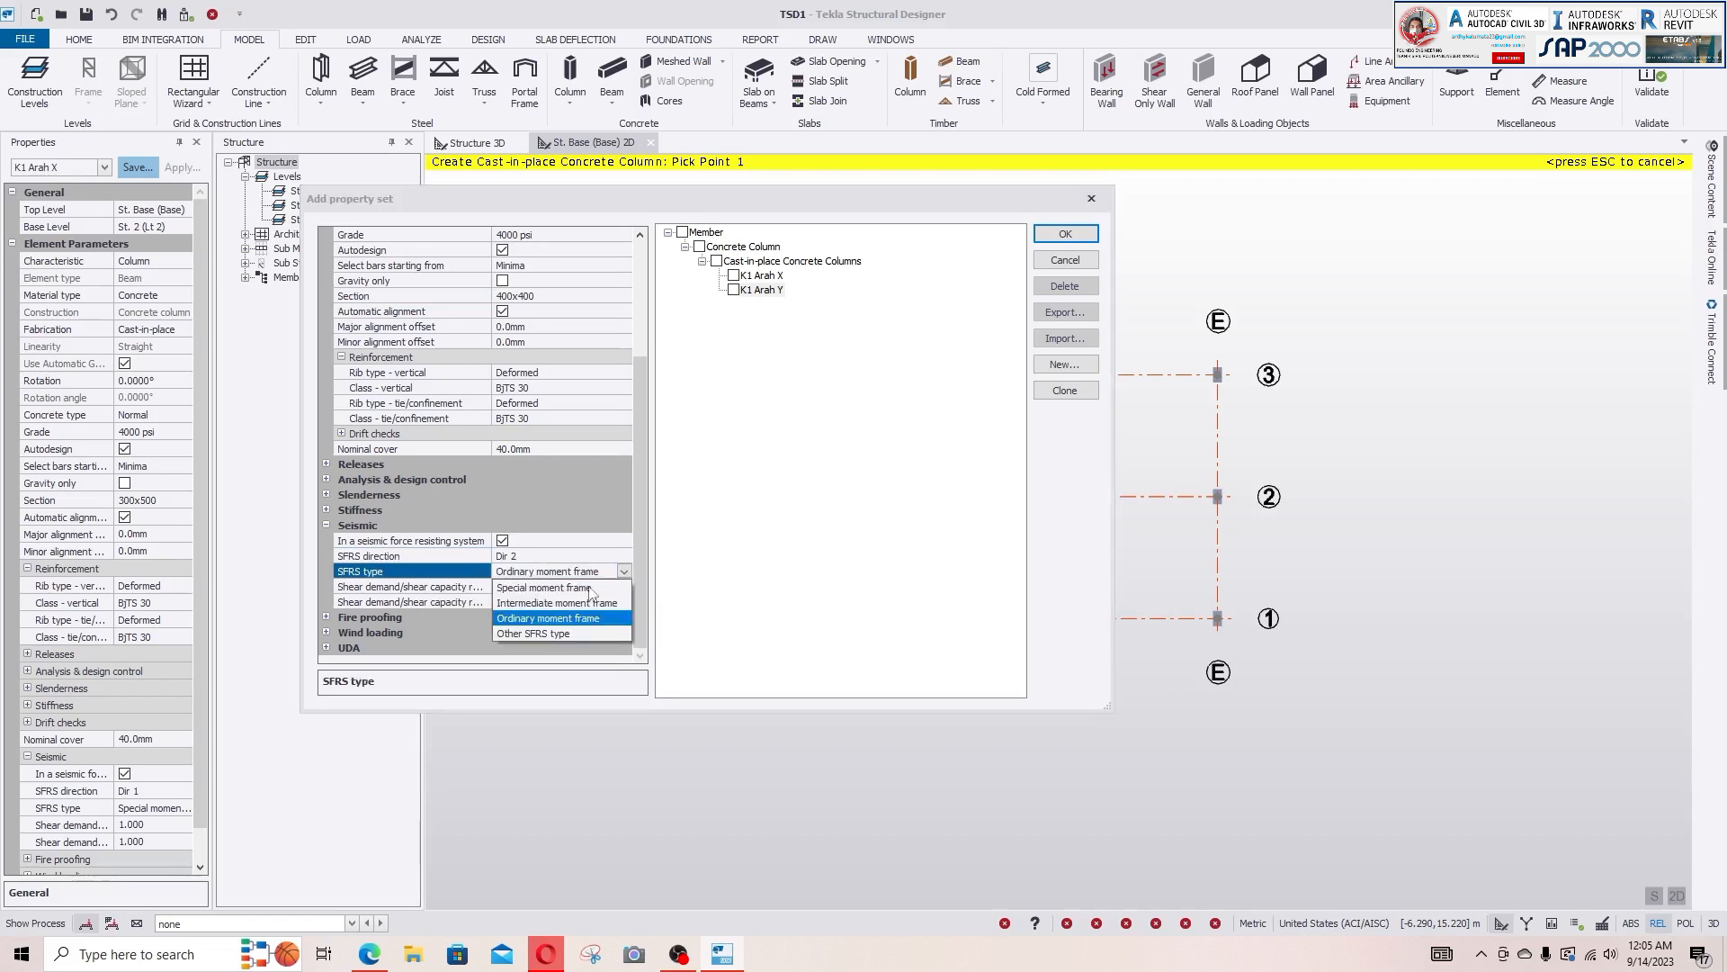
{"action": "left_click", "coordinate": [553, 589]}
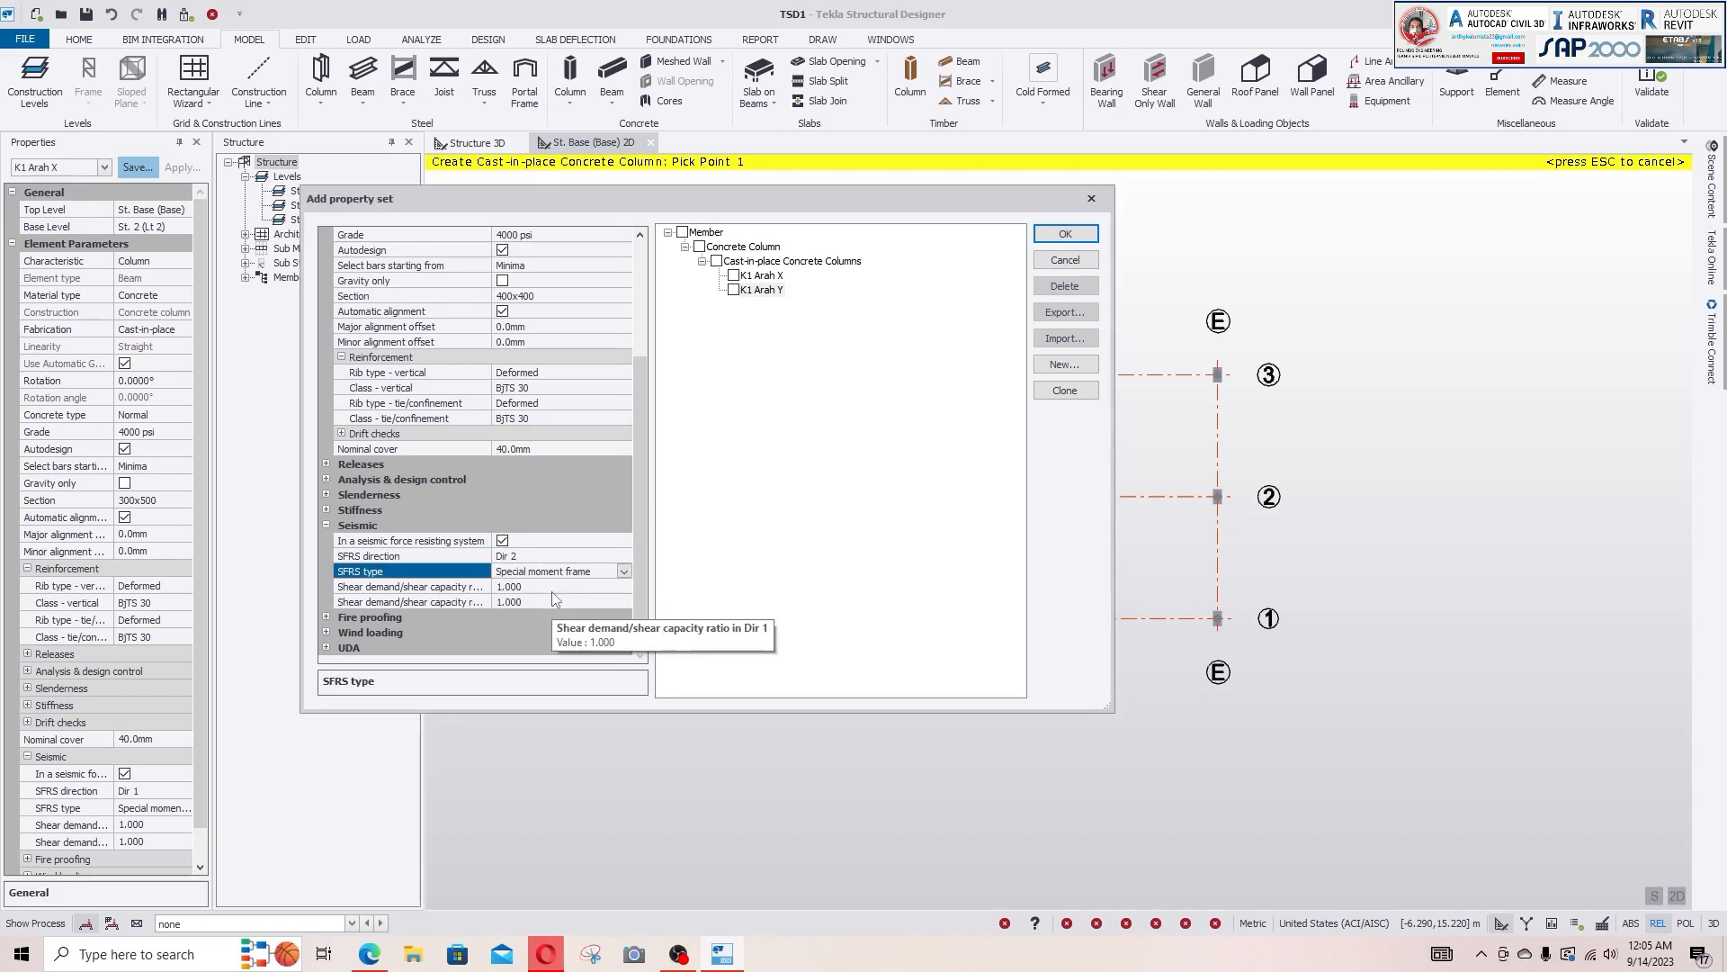
{"action": "left_click", "coordinate": [1052, 237]}
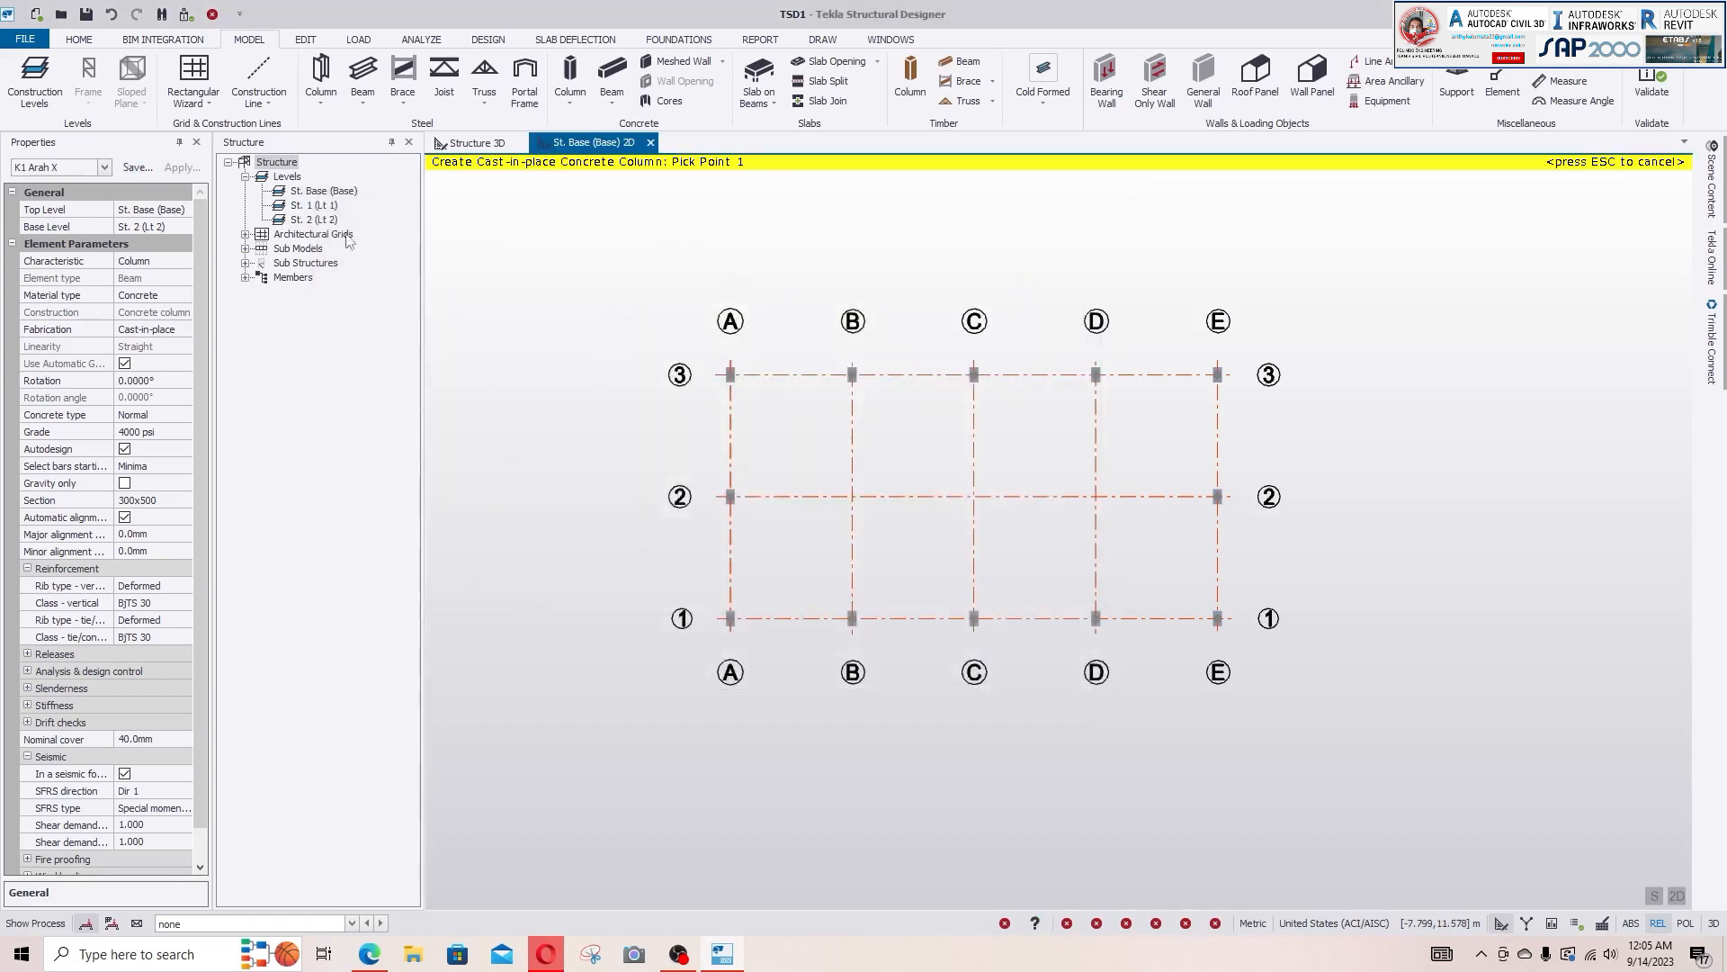
- Place columns from the K1 Arah Y property set at B-2, C-2 and D-2, and end the command
{"action": "left_click", "coordinate": [102, 169]}
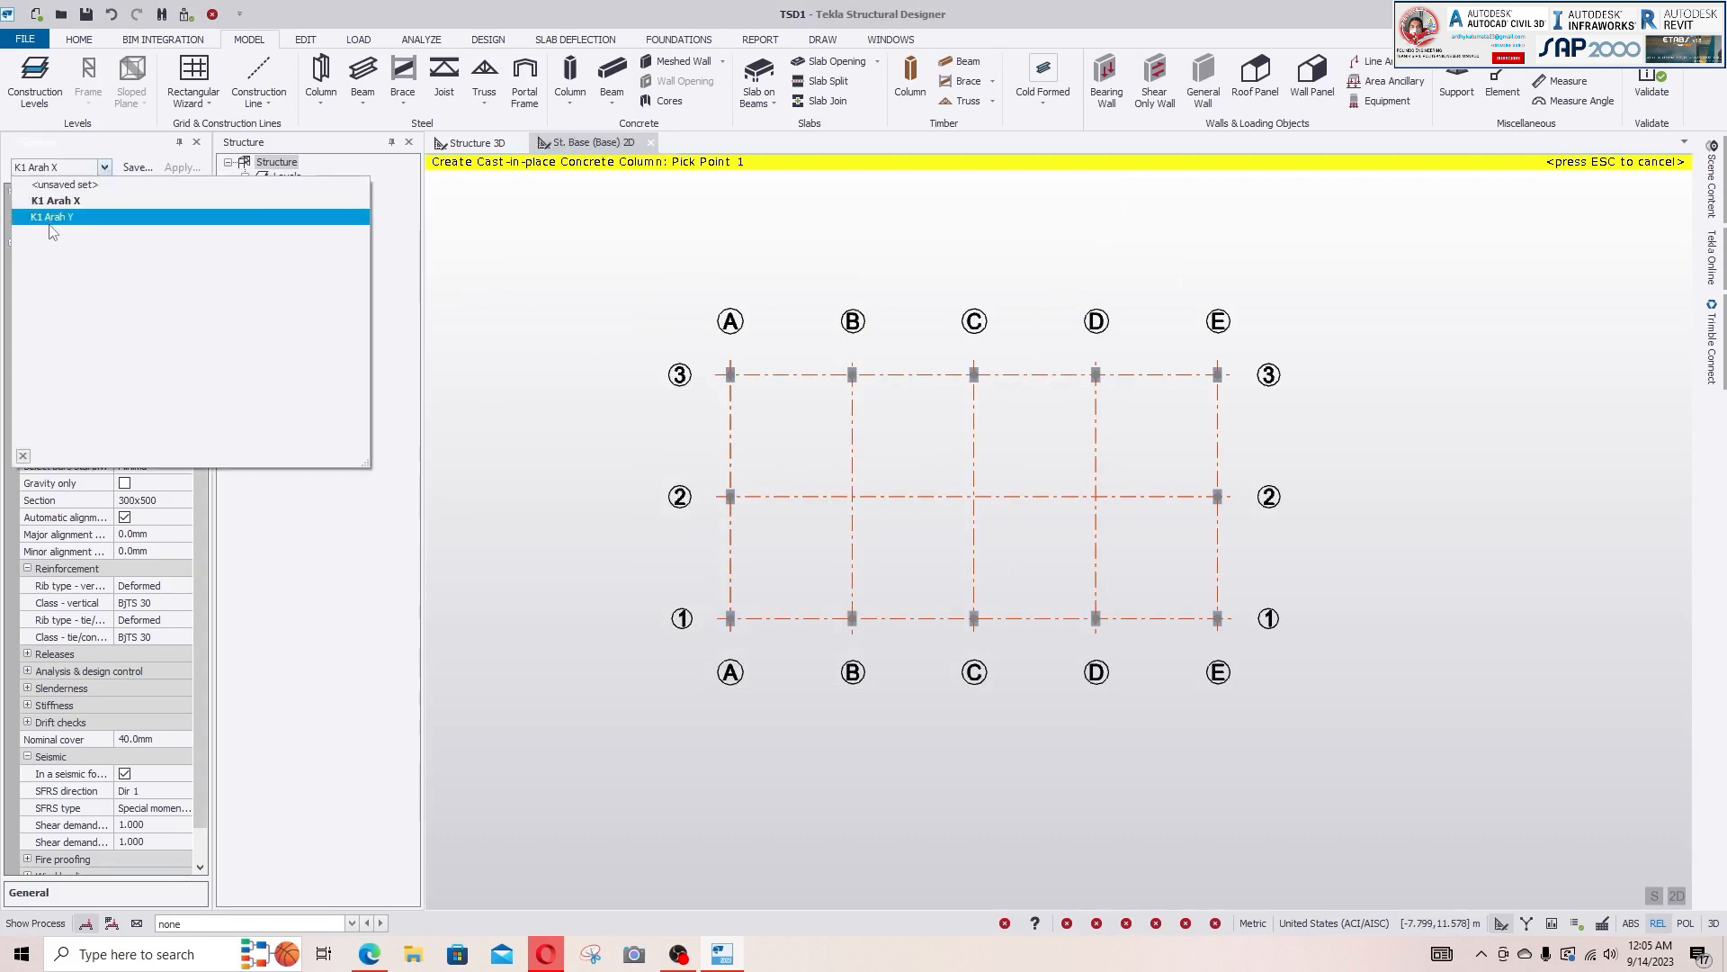
{"action": "left_click", "coordinate": [72, 221]}
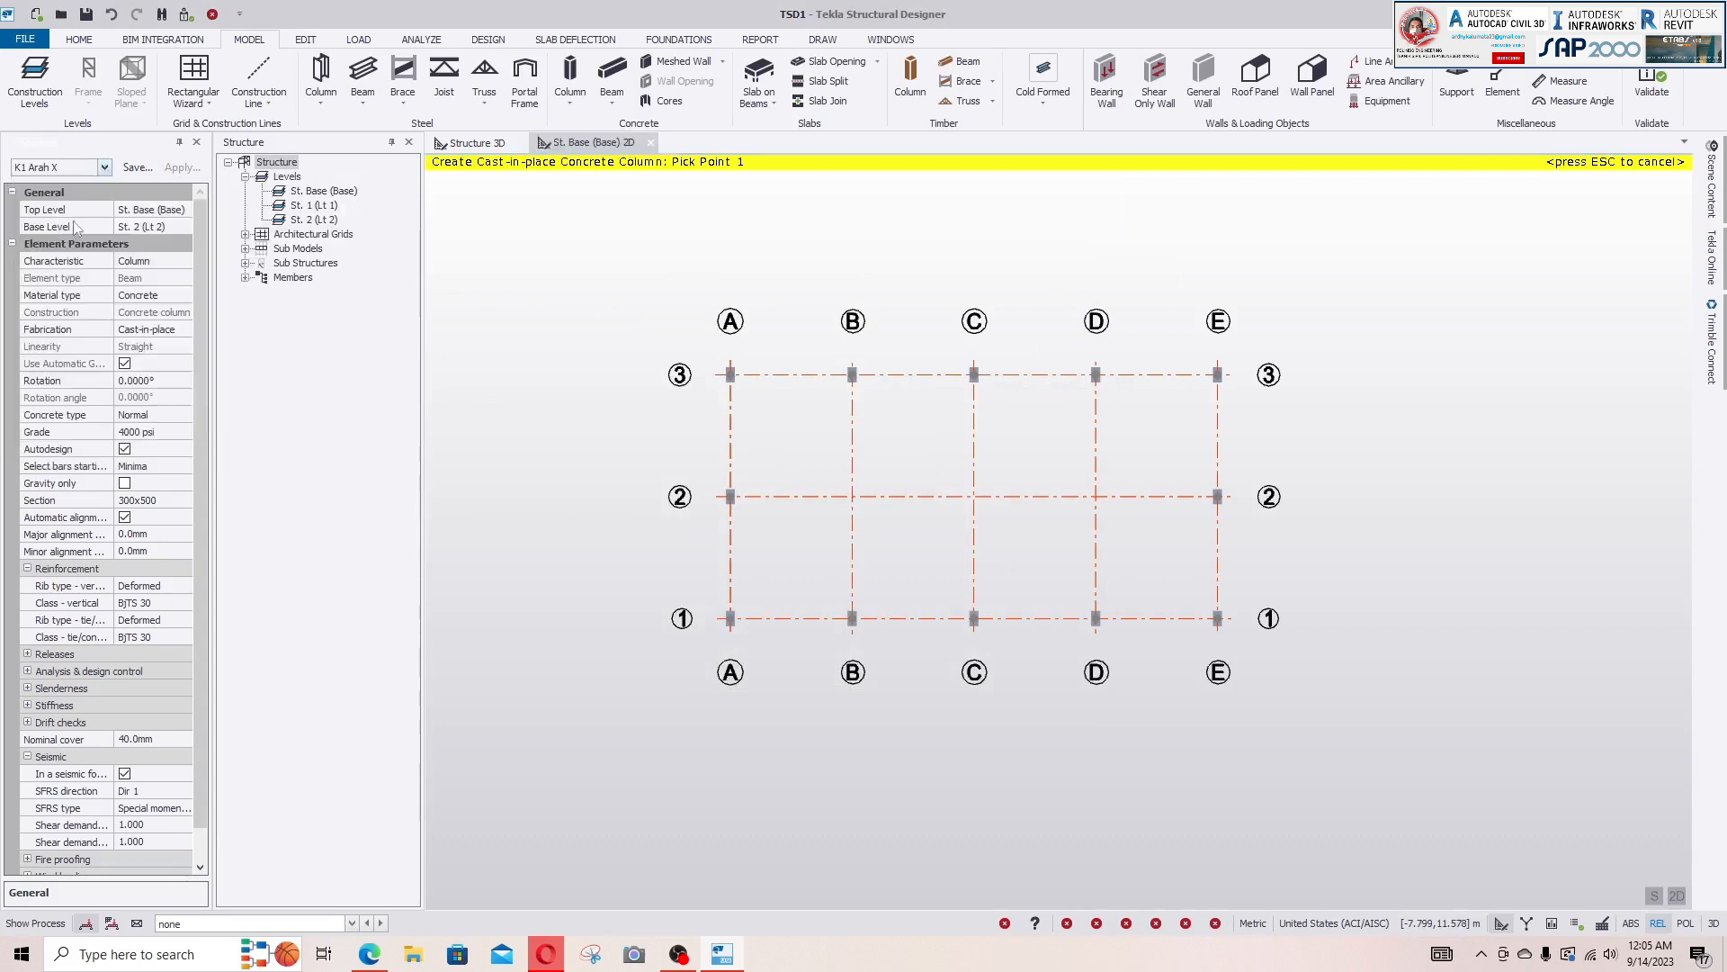
{"action": "left_click", "coordinate": [852, 496]}
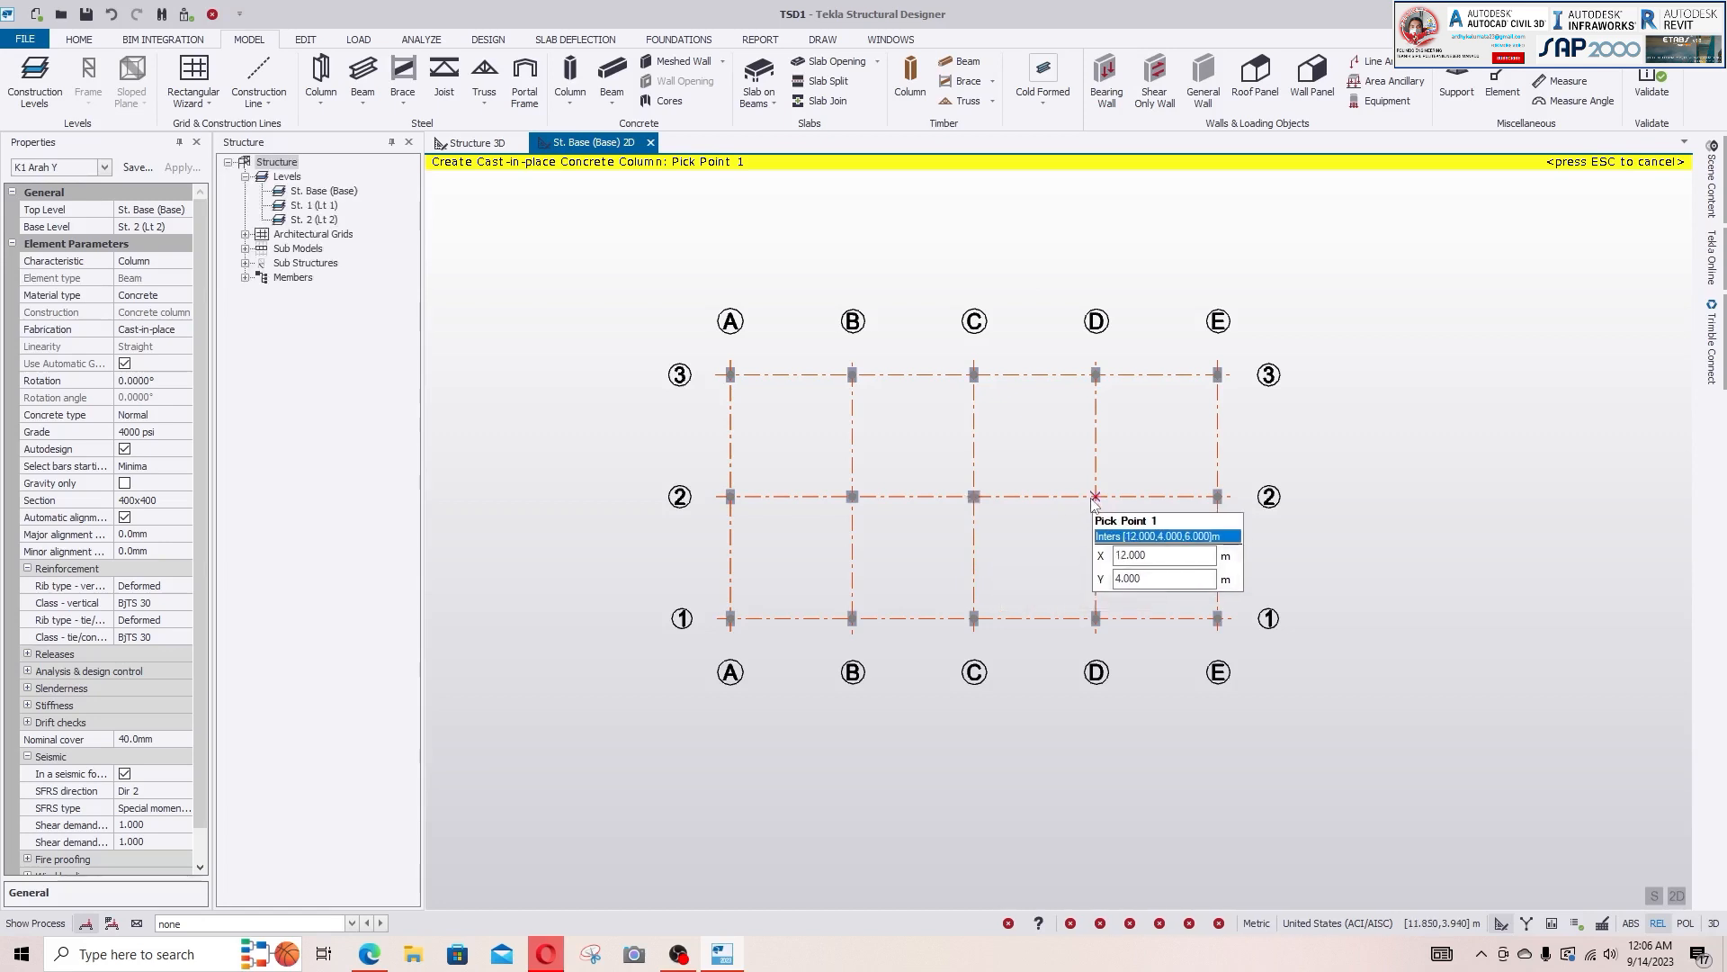
{"action": "key", "text": "Escape"}
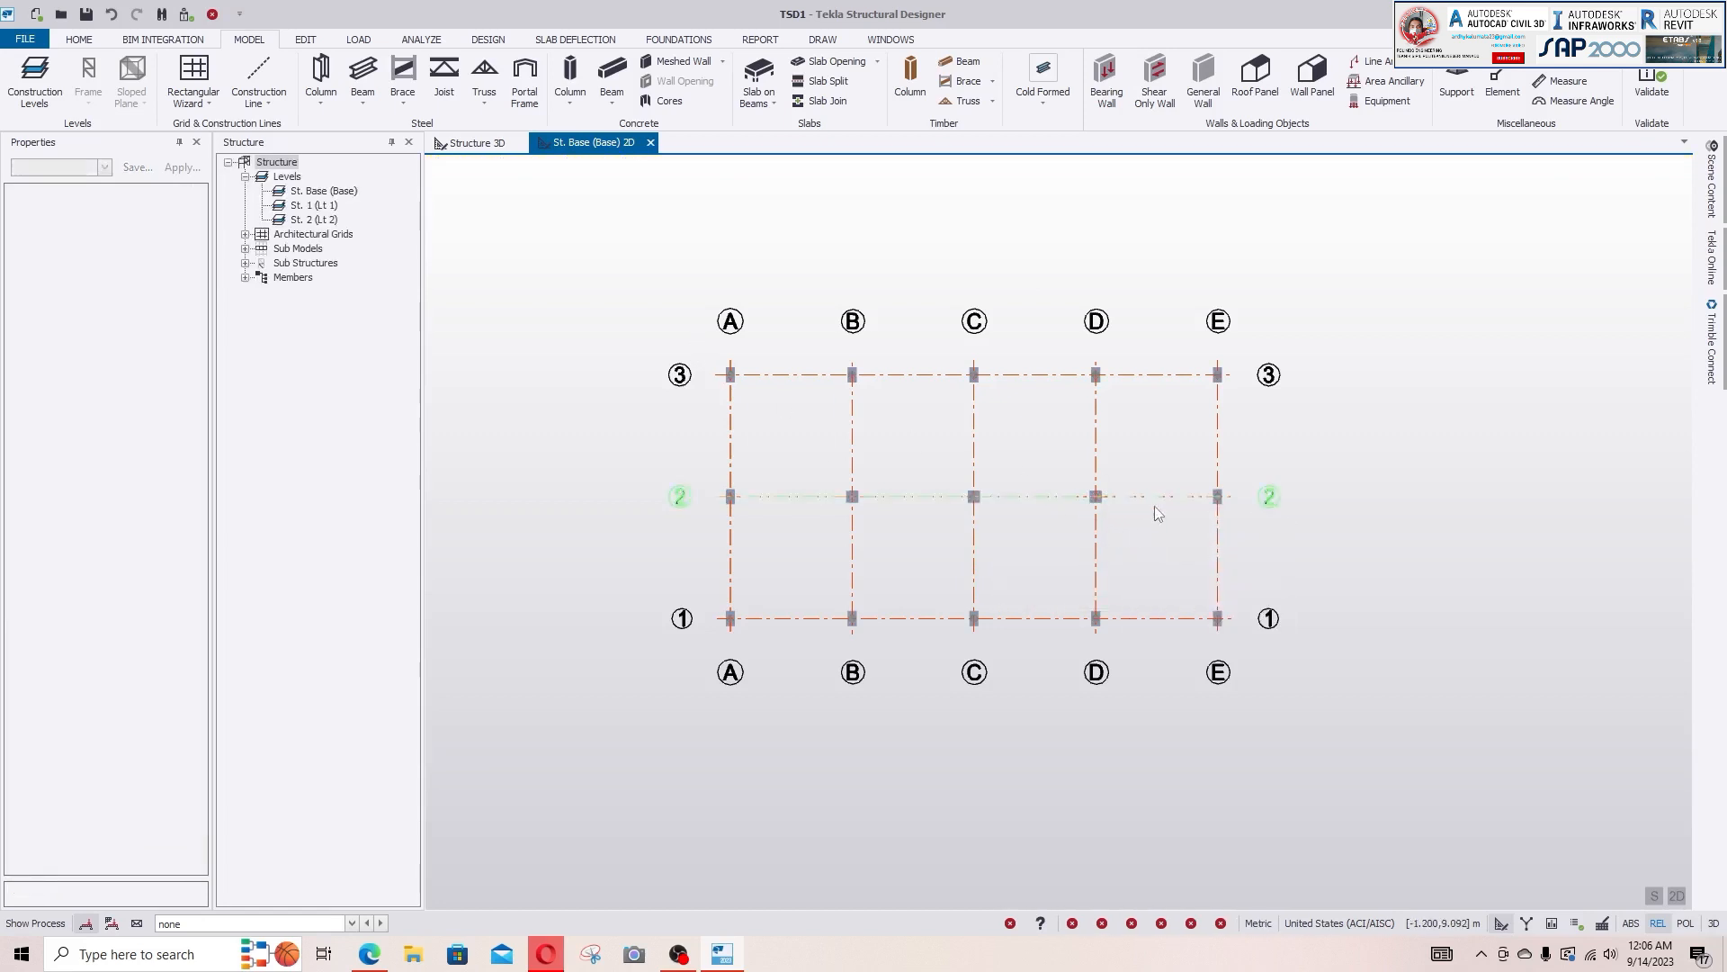
- Open the Structure 3D view and inspect the restraint properties of the support at A-1
{"action": "left_click", "coordinate": [480, 146]}
{"action": "right_click_drag", "start_coordinate": [1160, 714], "coordinate": [1343, 677]}
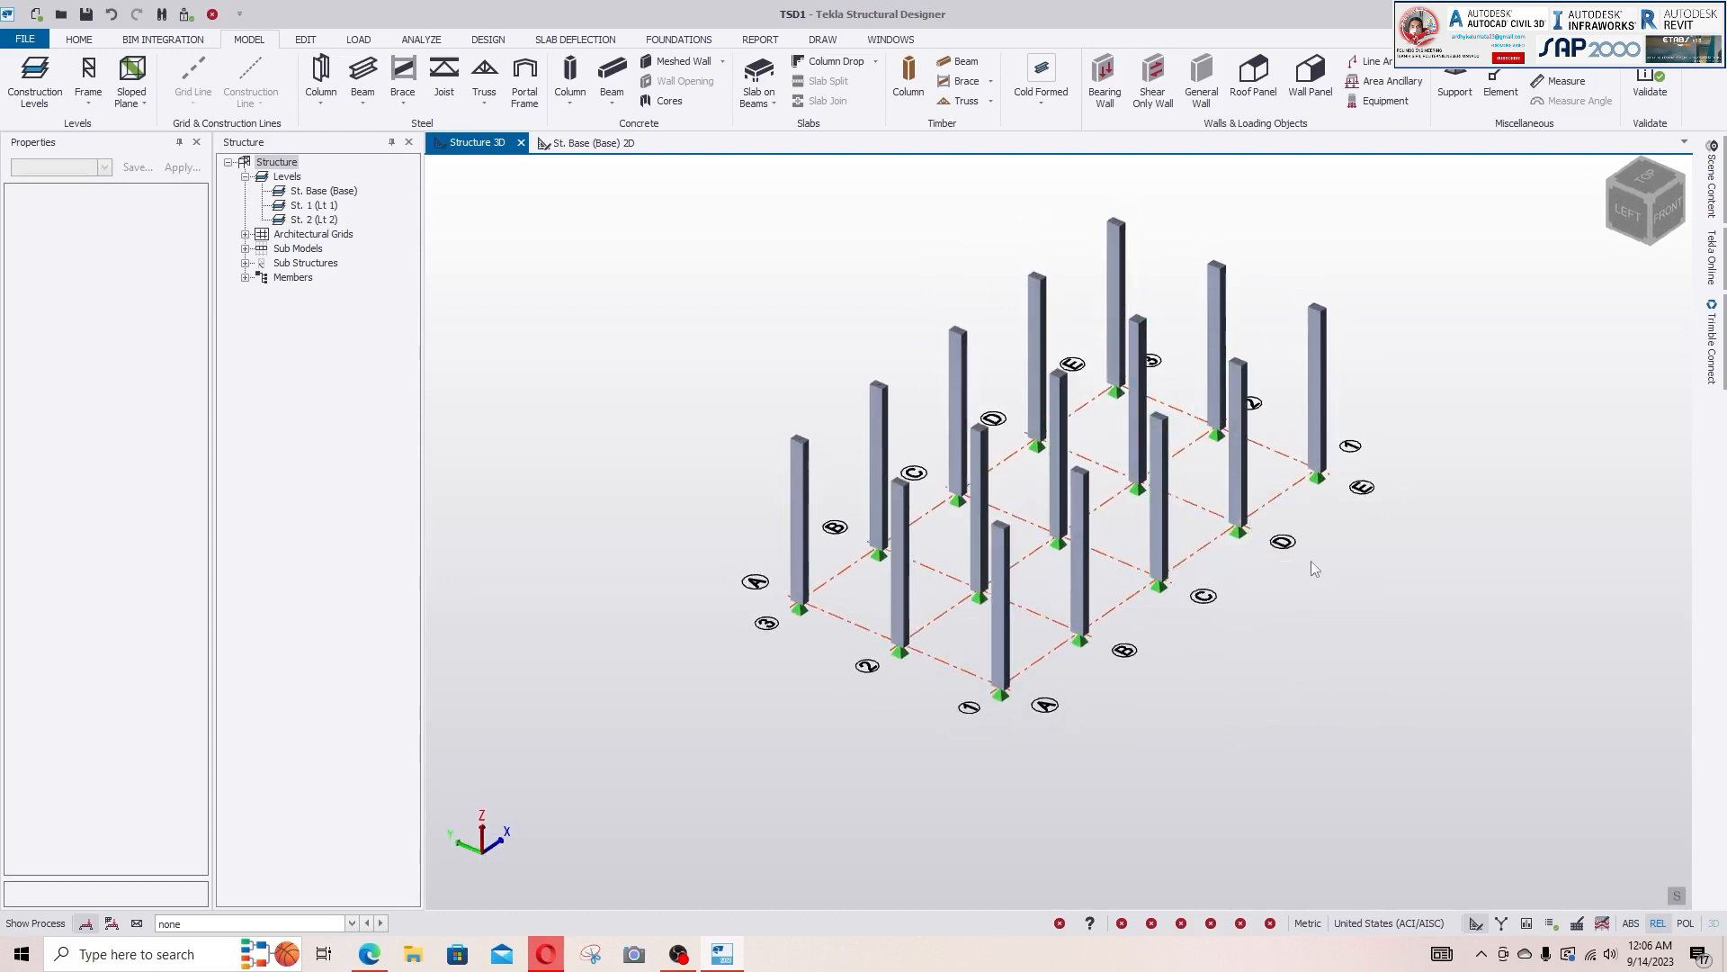
{"action": "middle_click_drag", "start_coordinate": [1310, 559], "coordinate": [1260, 612]}
{"action": "right_click_drag", "start_coordinate": [1260, 674], "coordinate": [1276, 612]}
{"action": "mouse_move", "coordinate": [989, 679]}
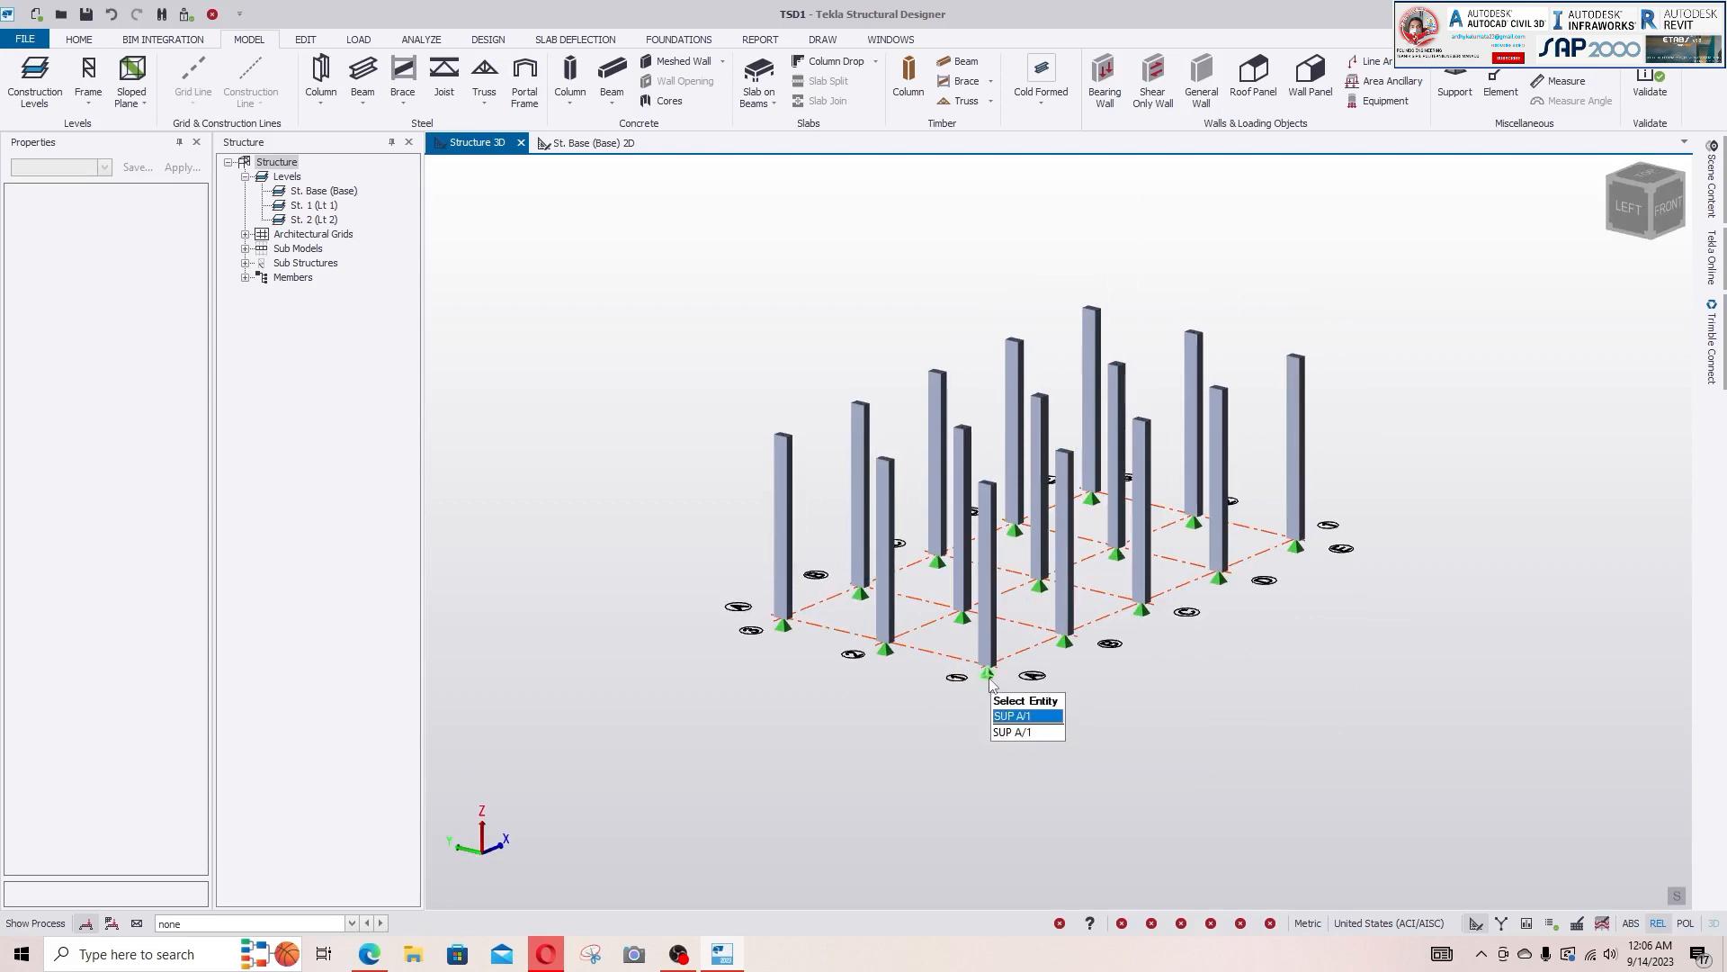
{"action": "left_click", "coordinate": [1017, 715]}
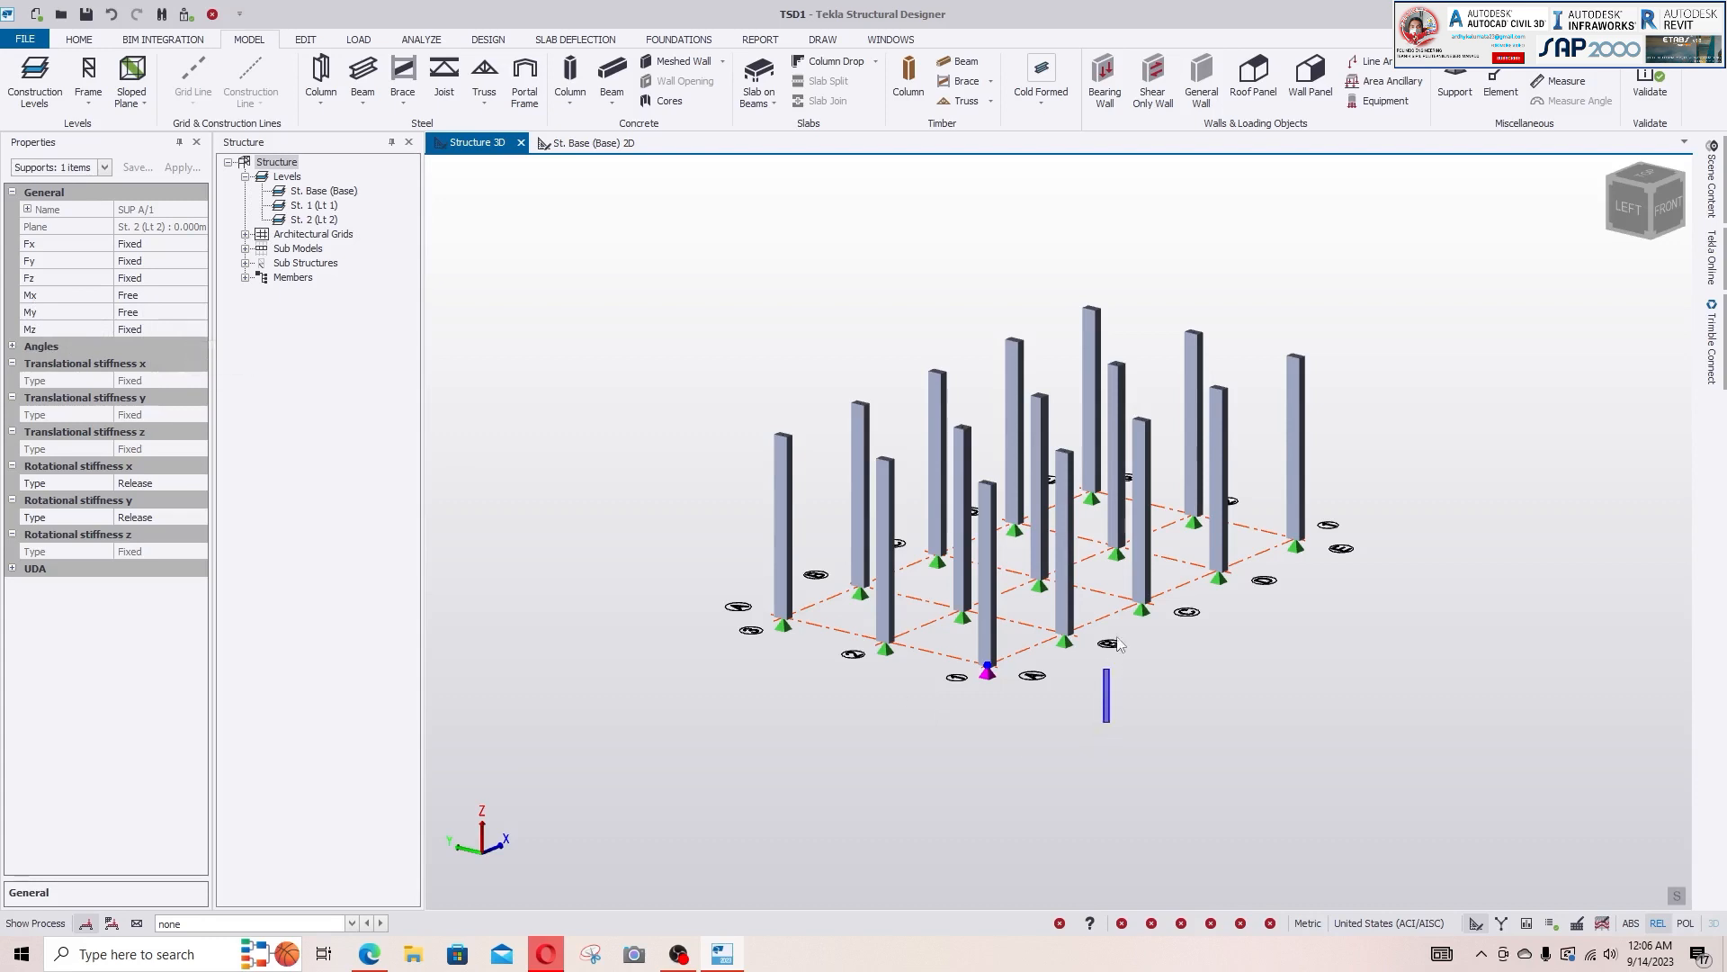
{"action": "scroll", "coordinate": [1137, 669], "scroll_direction": "up", "scroll_amount": 2}
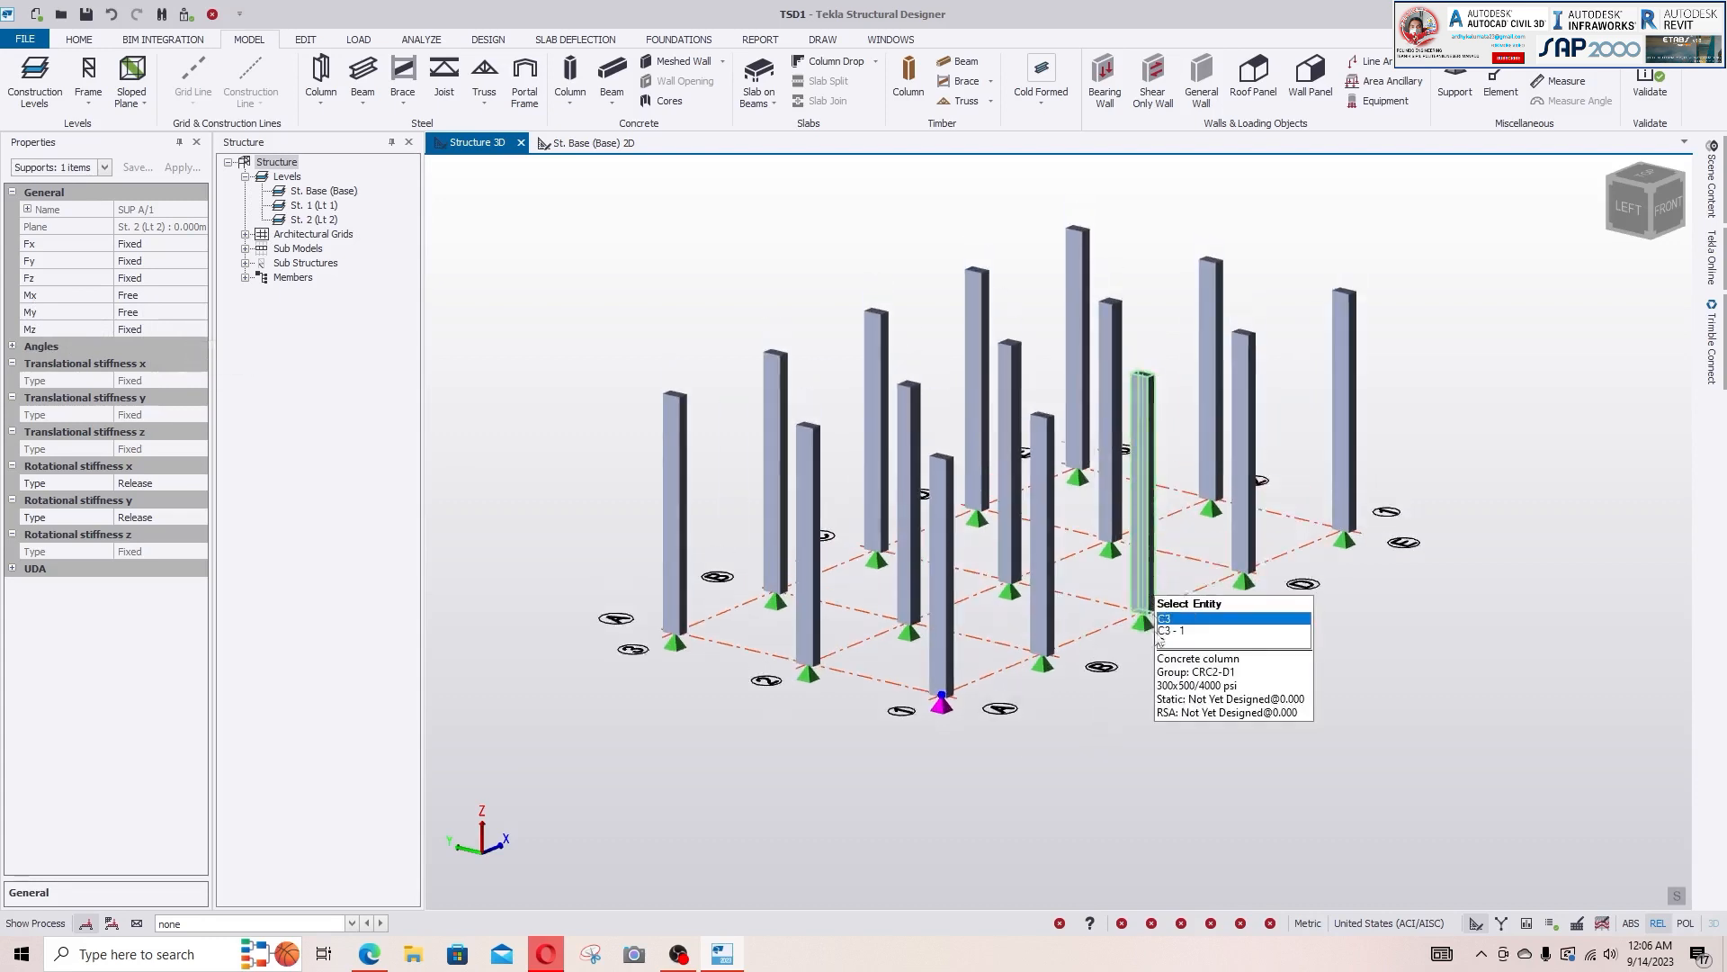
{"action": "scroll", "coordinate": [1211, 732], "scroll_direction": "up", "scroll_amount": 3}
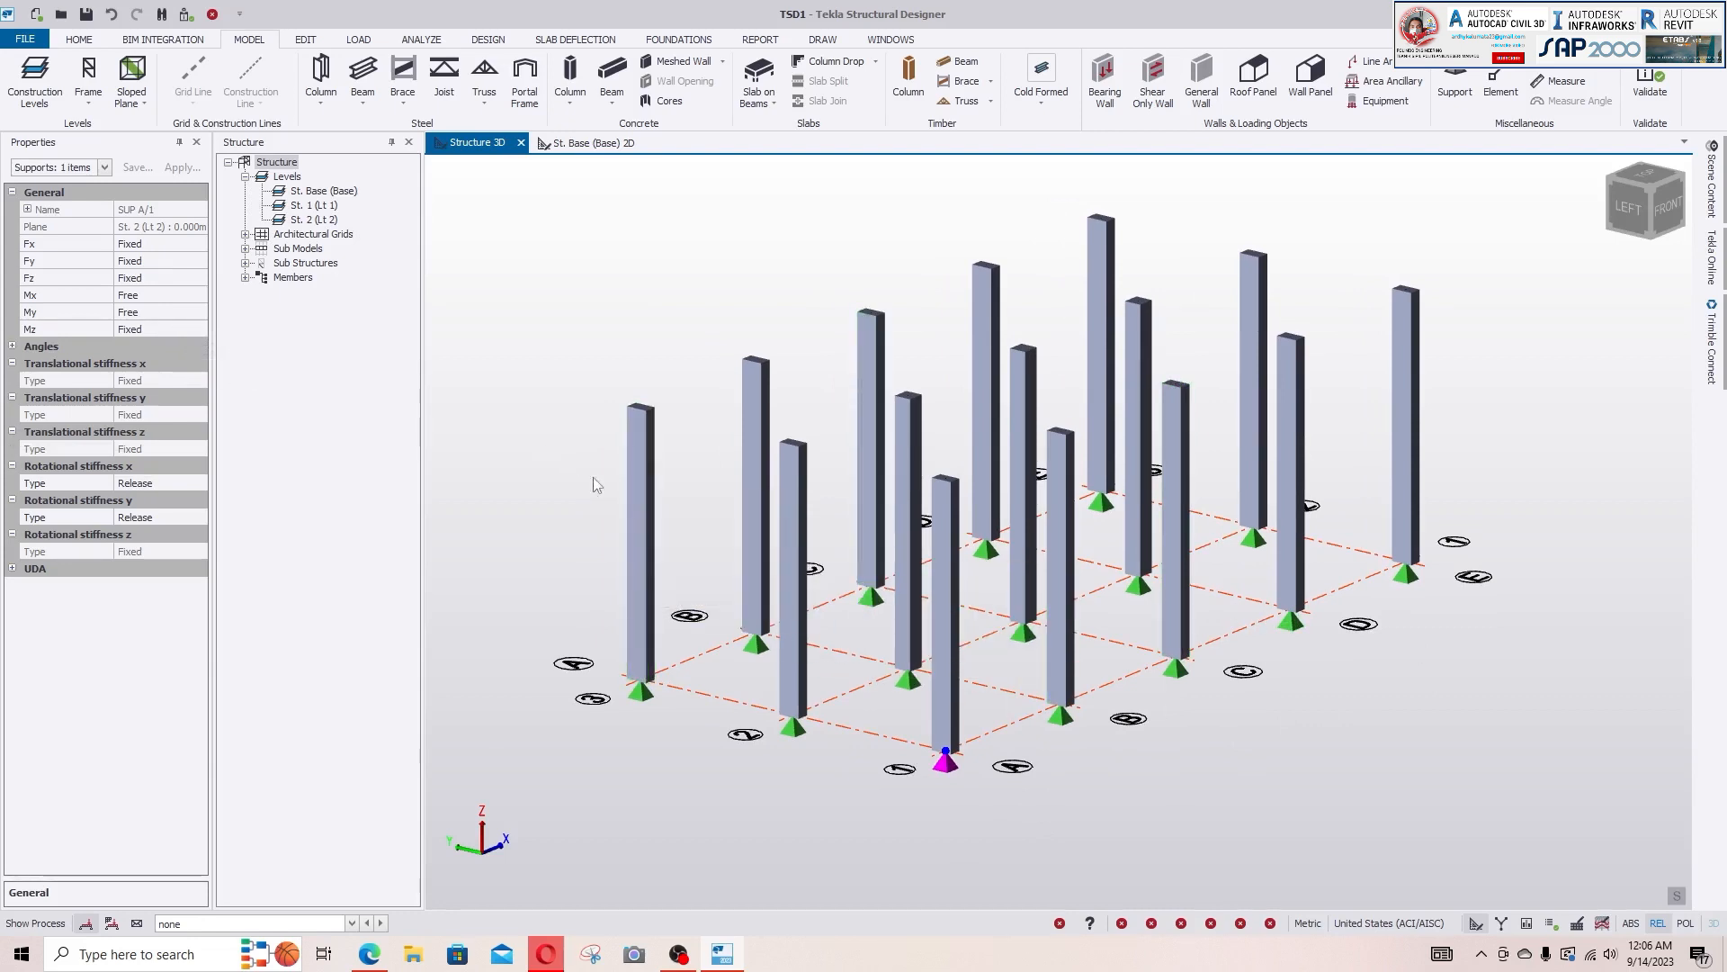
- Select the column base supports other than A-1 and set their Mx and My restraints to Fixed
{"action": "left_click_drag", "start_coordinate": [543, 448], "coordinate": [1474, 796]}
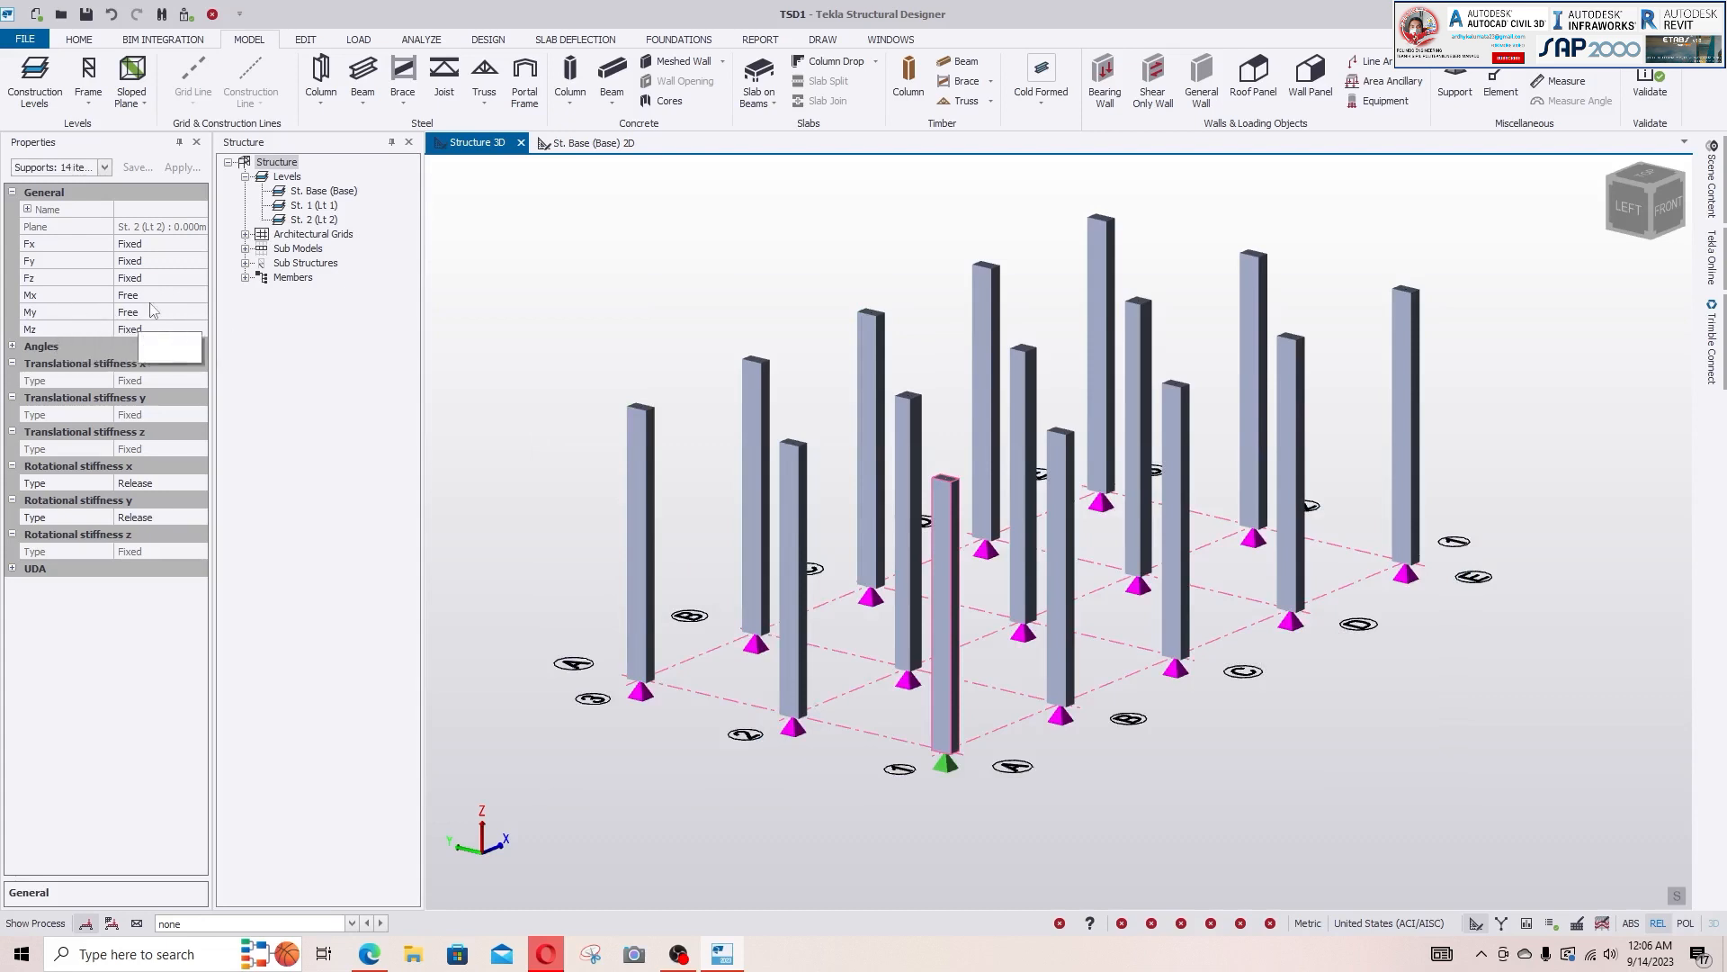
{"action": "left_click", "coordinate": [184, 298]}
{"action": "left_click", "coordinate": [199, 295]}
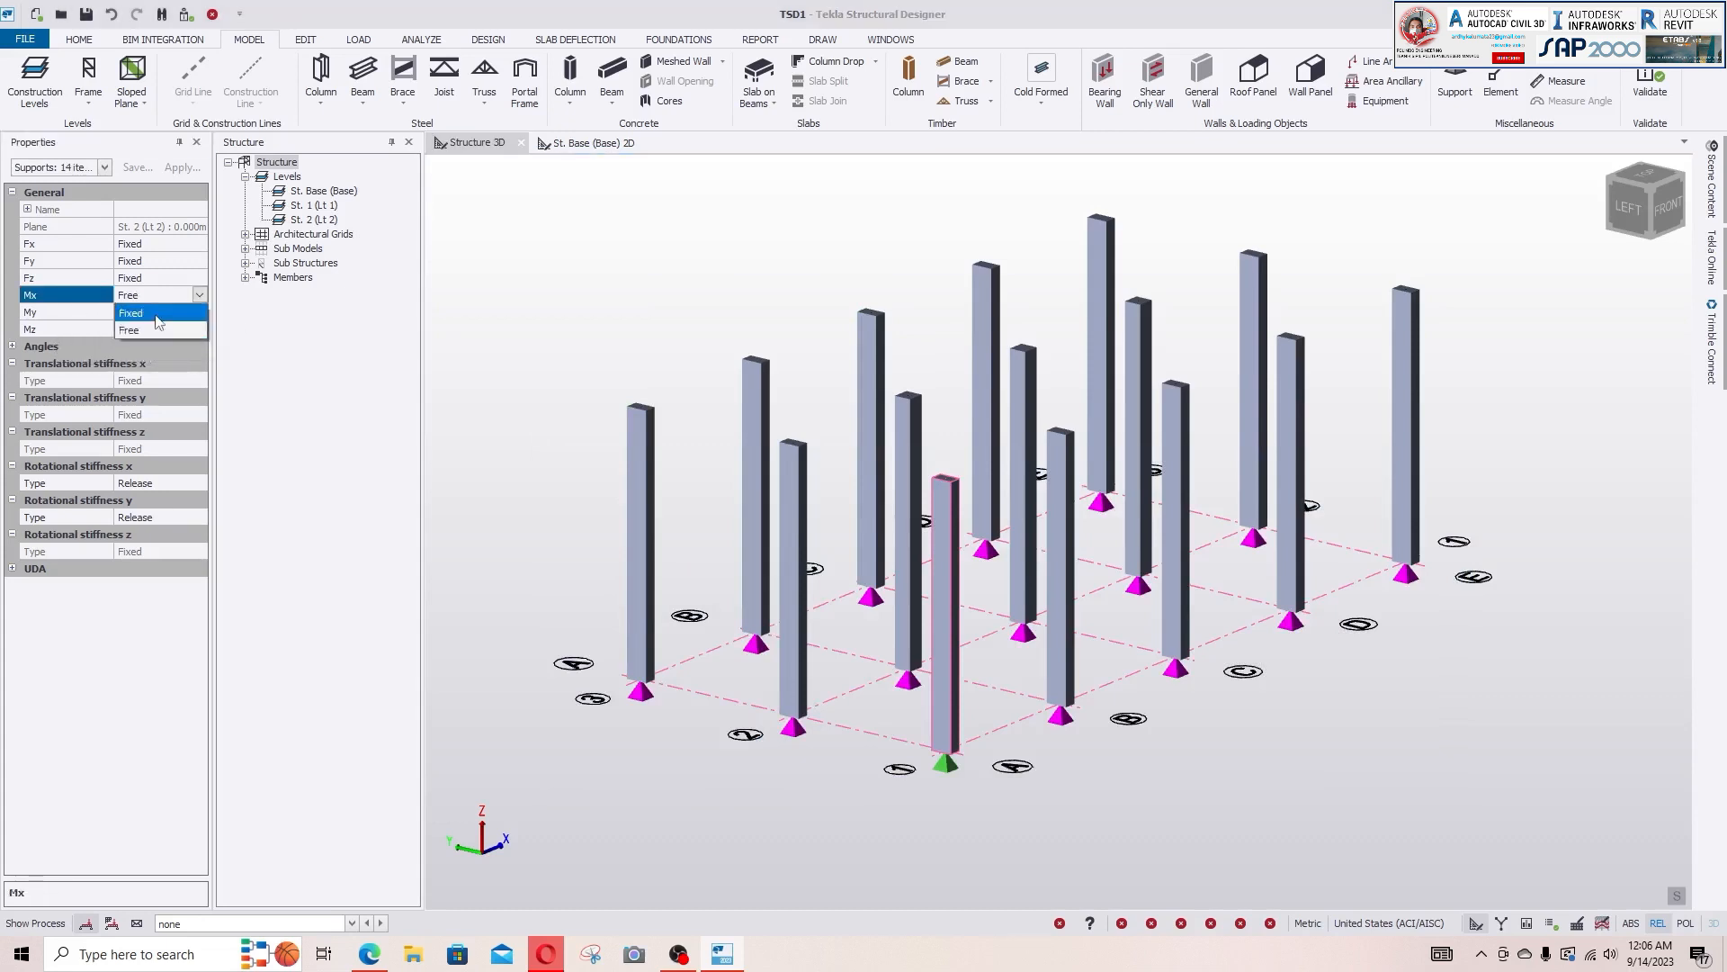
{"action": "left_click", "coordinate": [180, 323]}
{"action": "left_click", "coordinate": [196, 312]}
{"action": "left_click", "coordinate": [200, 312]}
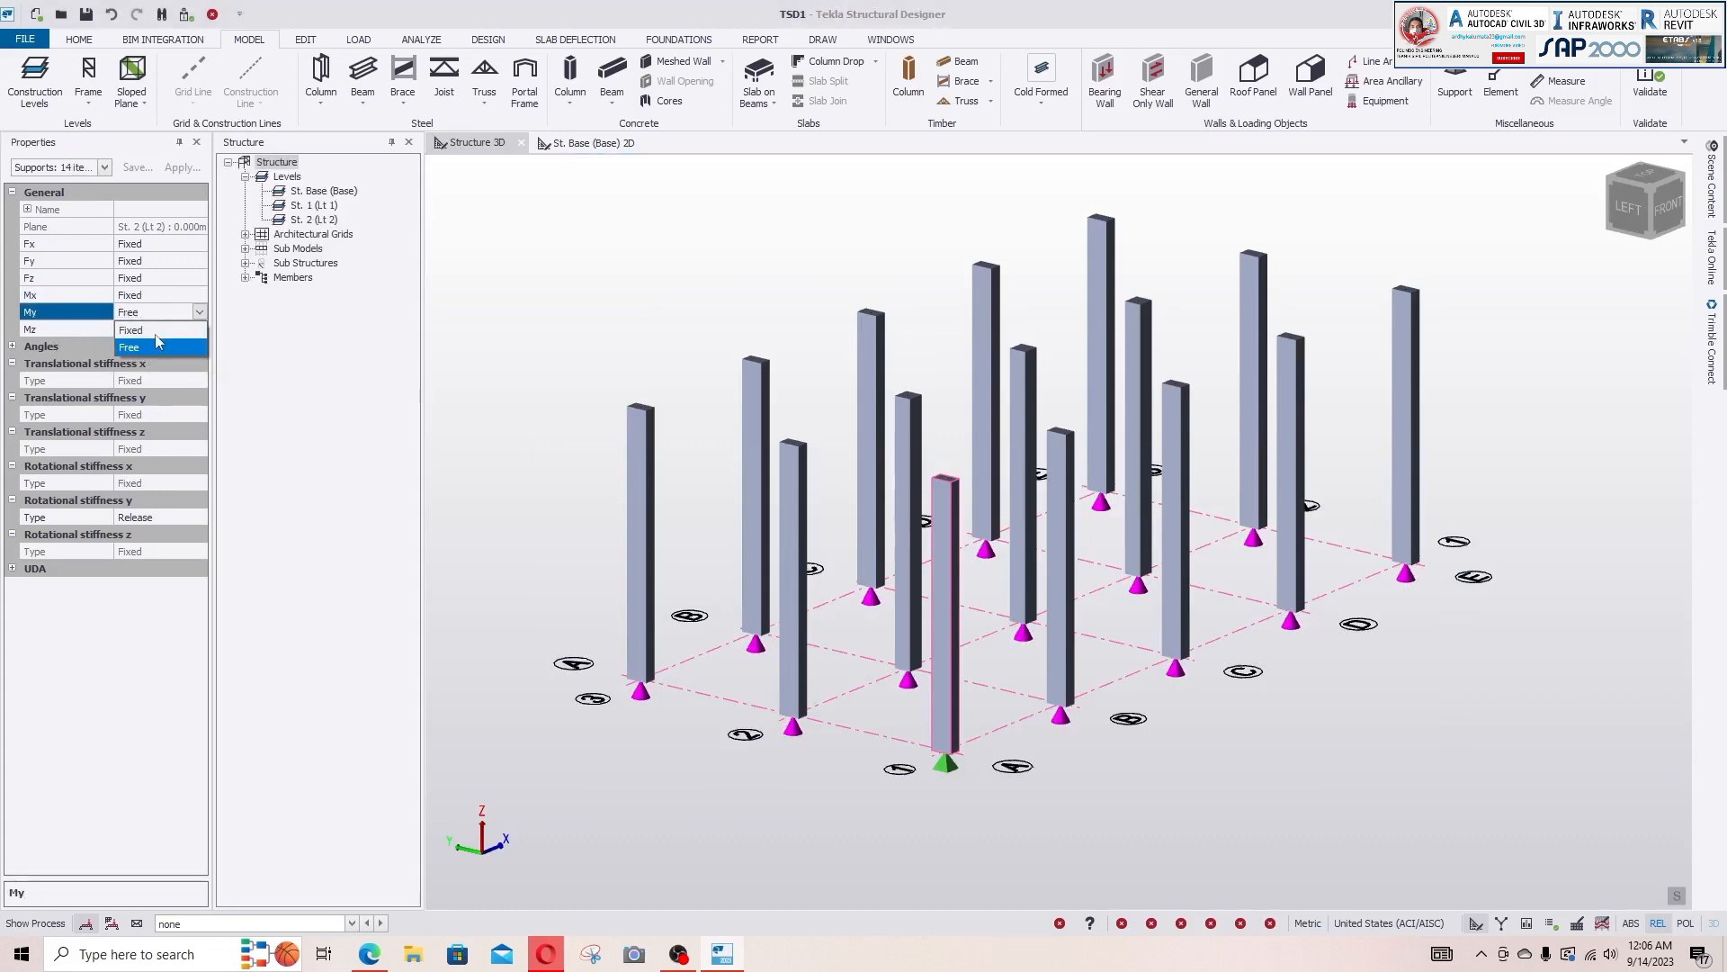
{"action": "left_click", "coordinate": [175, 341]}
{"action": "left_click", "coordinate": [1319, 764]}
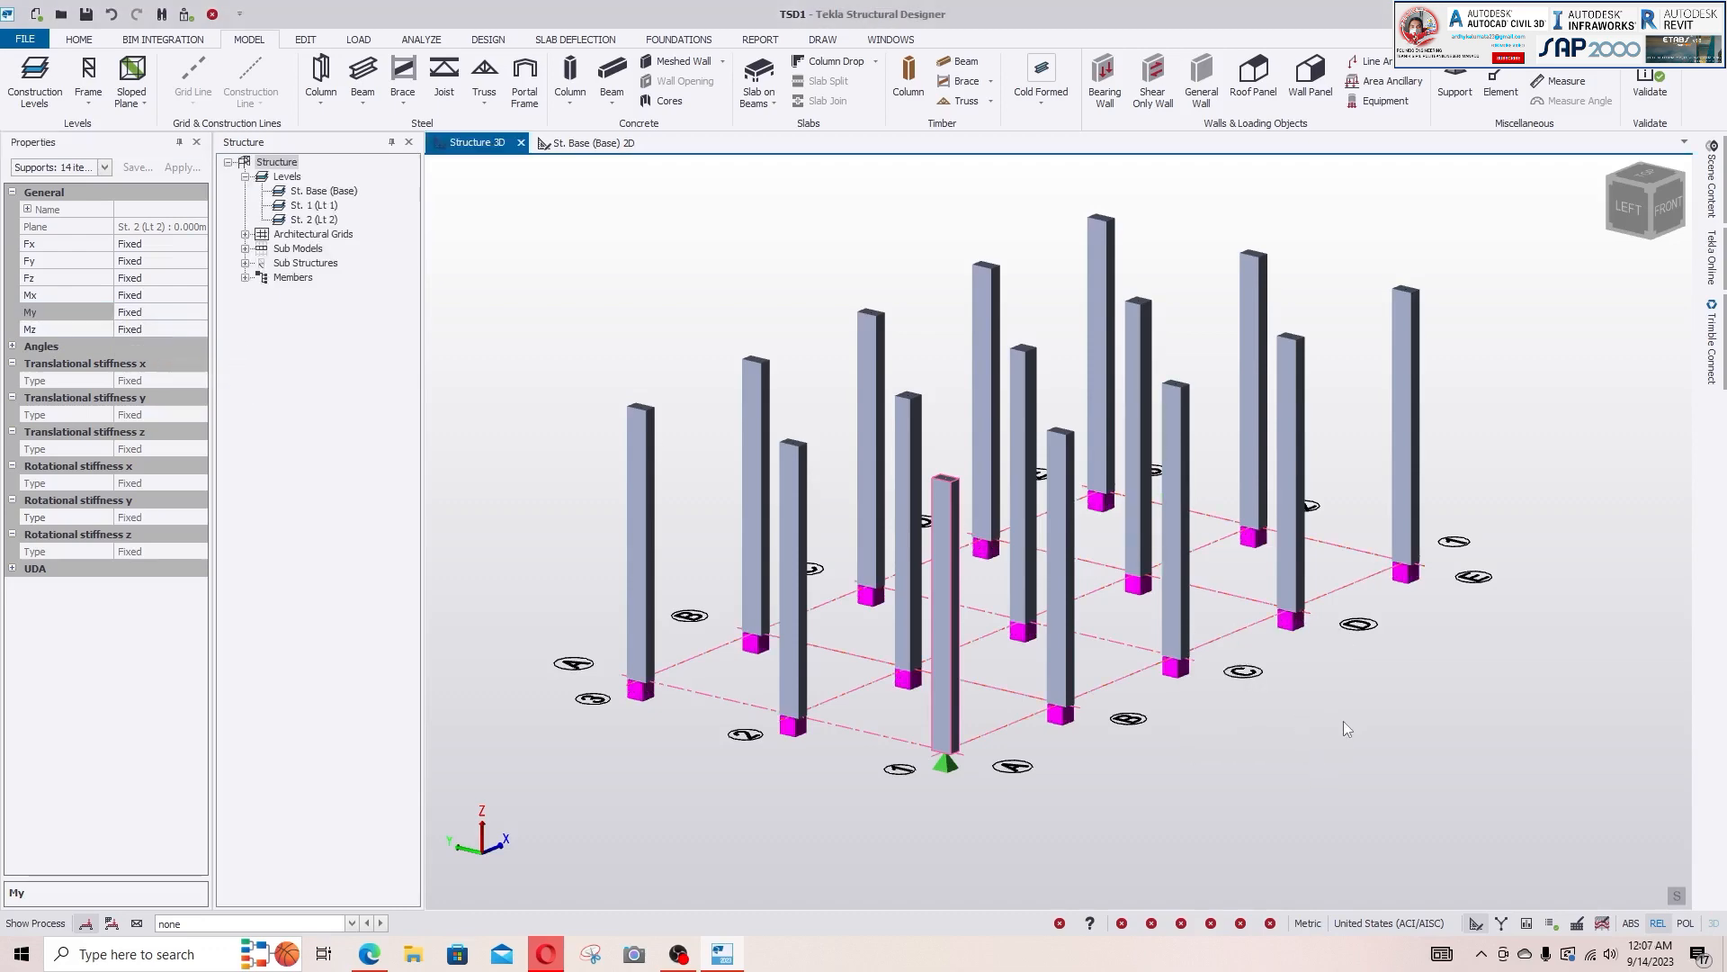
- Examine the placed columns and their base supports from several angles in the 3D view
{"action": "right_click", "coordinate": [1313, 696]}
{"action": "left_click", "coordinate": [1300, 781]}
{"action": "right_click_drag", "start_coordinate": [1311, 779], "coordinate": [1209, 806]}
{"action": "left_click", "coordinate": [1598, 473]}
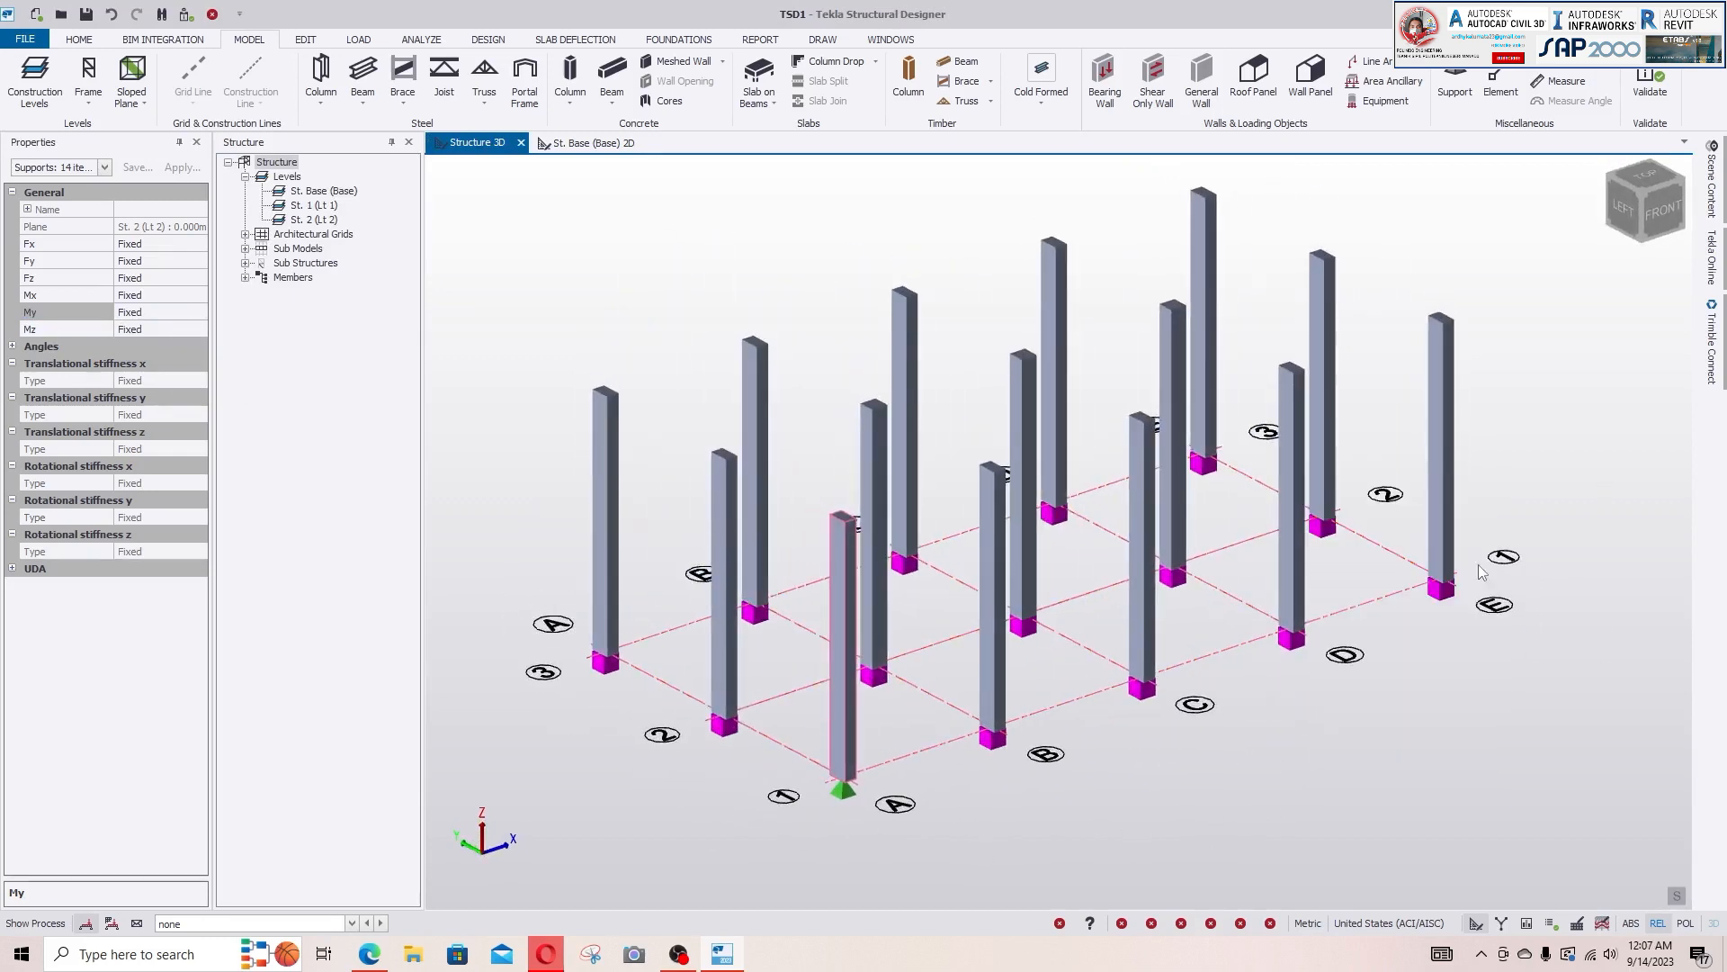
{"action": "left_click", "coordinate": [594, 143]}
{"action": "left_click", "coordinate": [475, 143]}
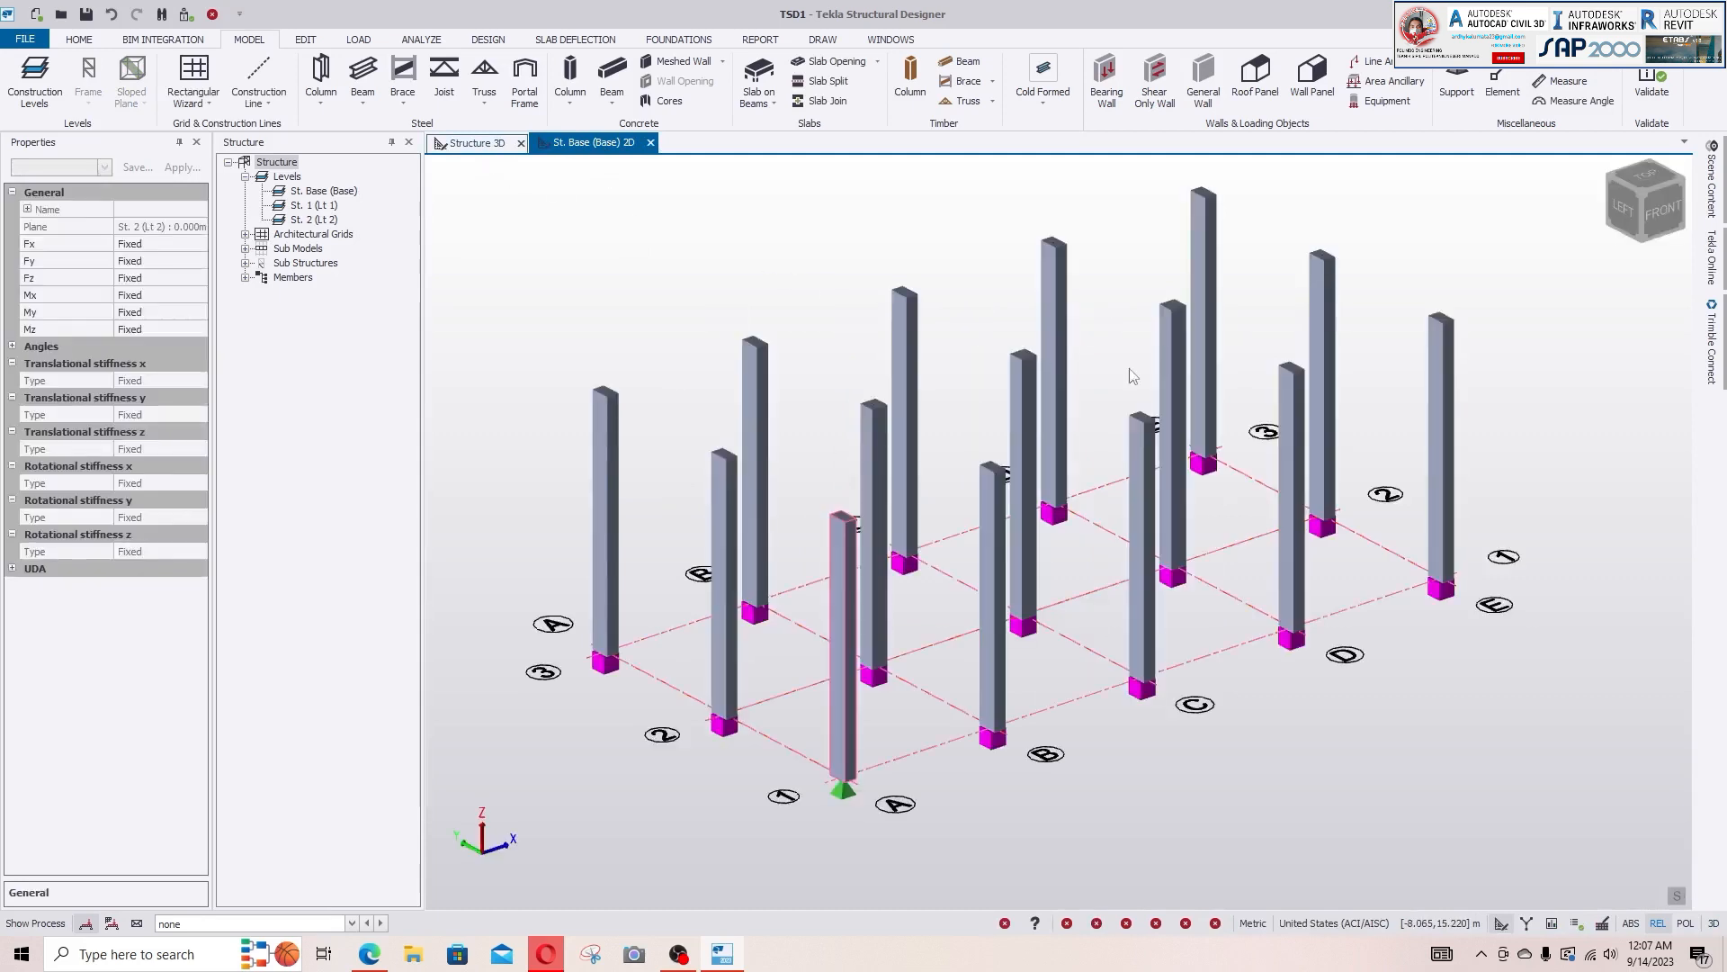
{"action": "mouse_move", "coordinate": [1392, 714]}
{"action": "right_mouse_down"}
{"action": "mouse_move", "coordinate": [1407, 726]}
{"action": "mouse_move", "coordinate": [1394, 694]}
{"action": "mouse_move", "coordinate": [1373, 701]}
{"action": "right_mouse_up"}
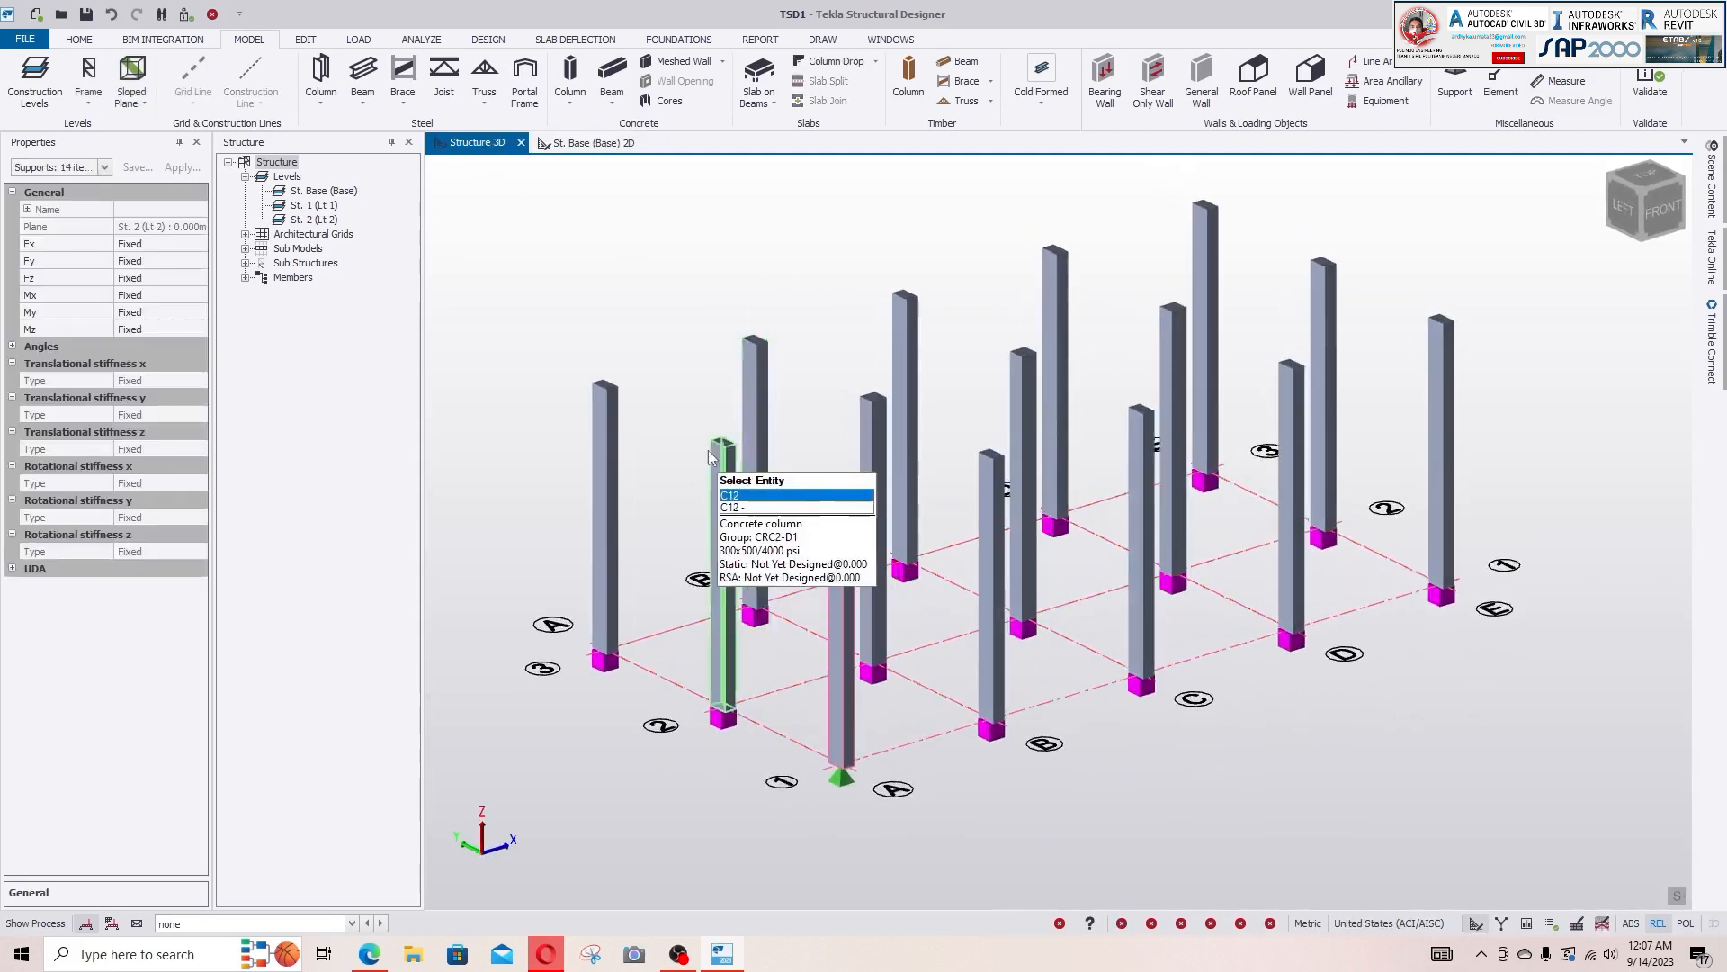
{"action": "right_click_drag", "start_coordinate": [1442, 591], "coordinate": [1408, 684]}
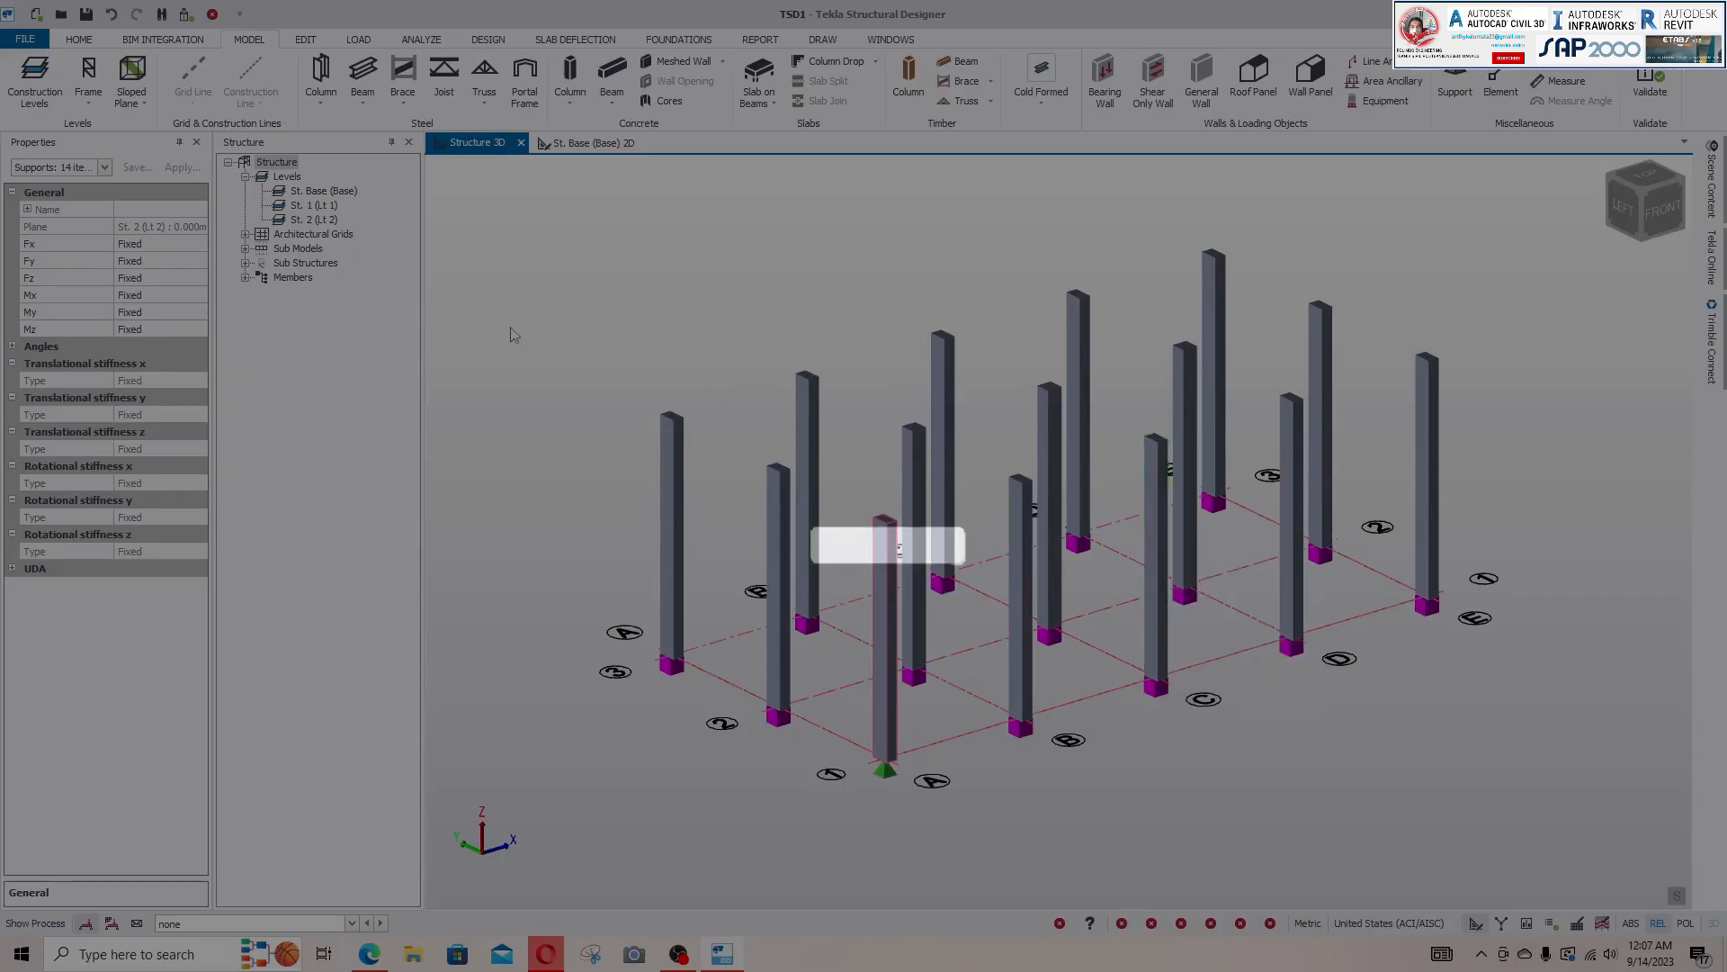